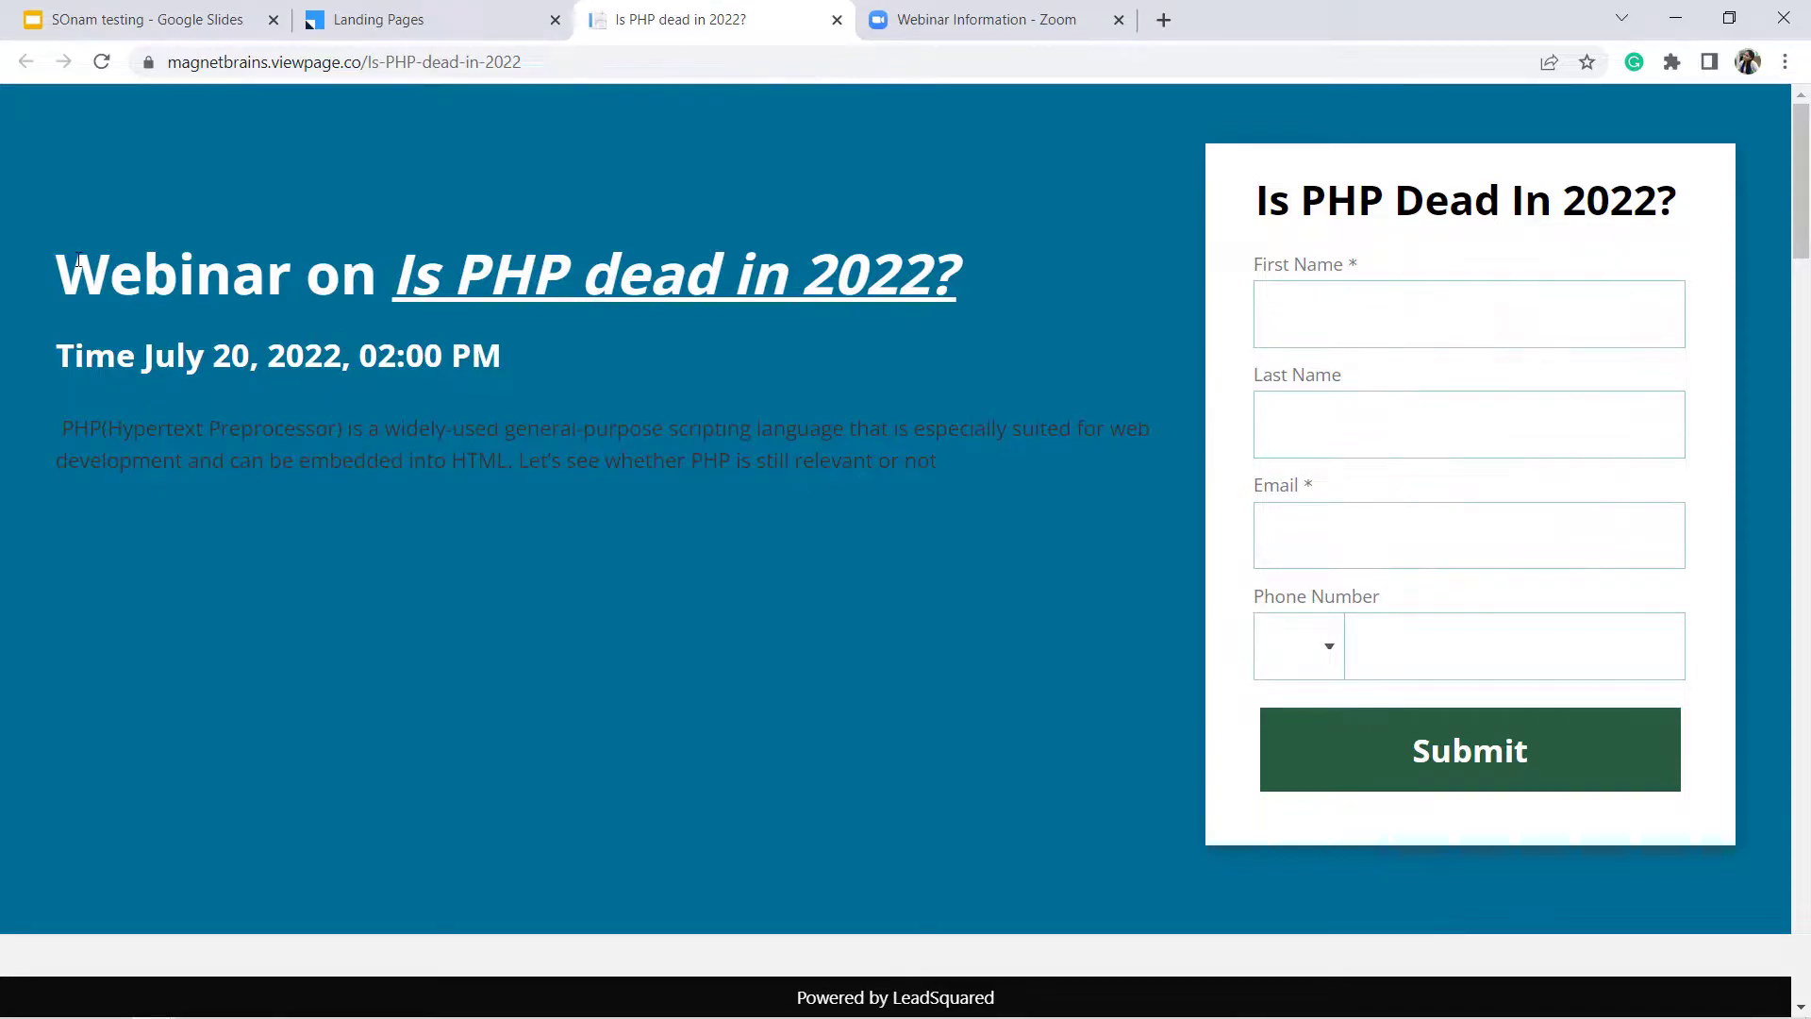
# Highlight the 'Is PHP dead in 2022?' title, description and form name fields, then view the Zoom details
pyautogui.click(315, 328)
pyautogui.moveTo(234, 247); pyautogui.dragTo(481, 452)
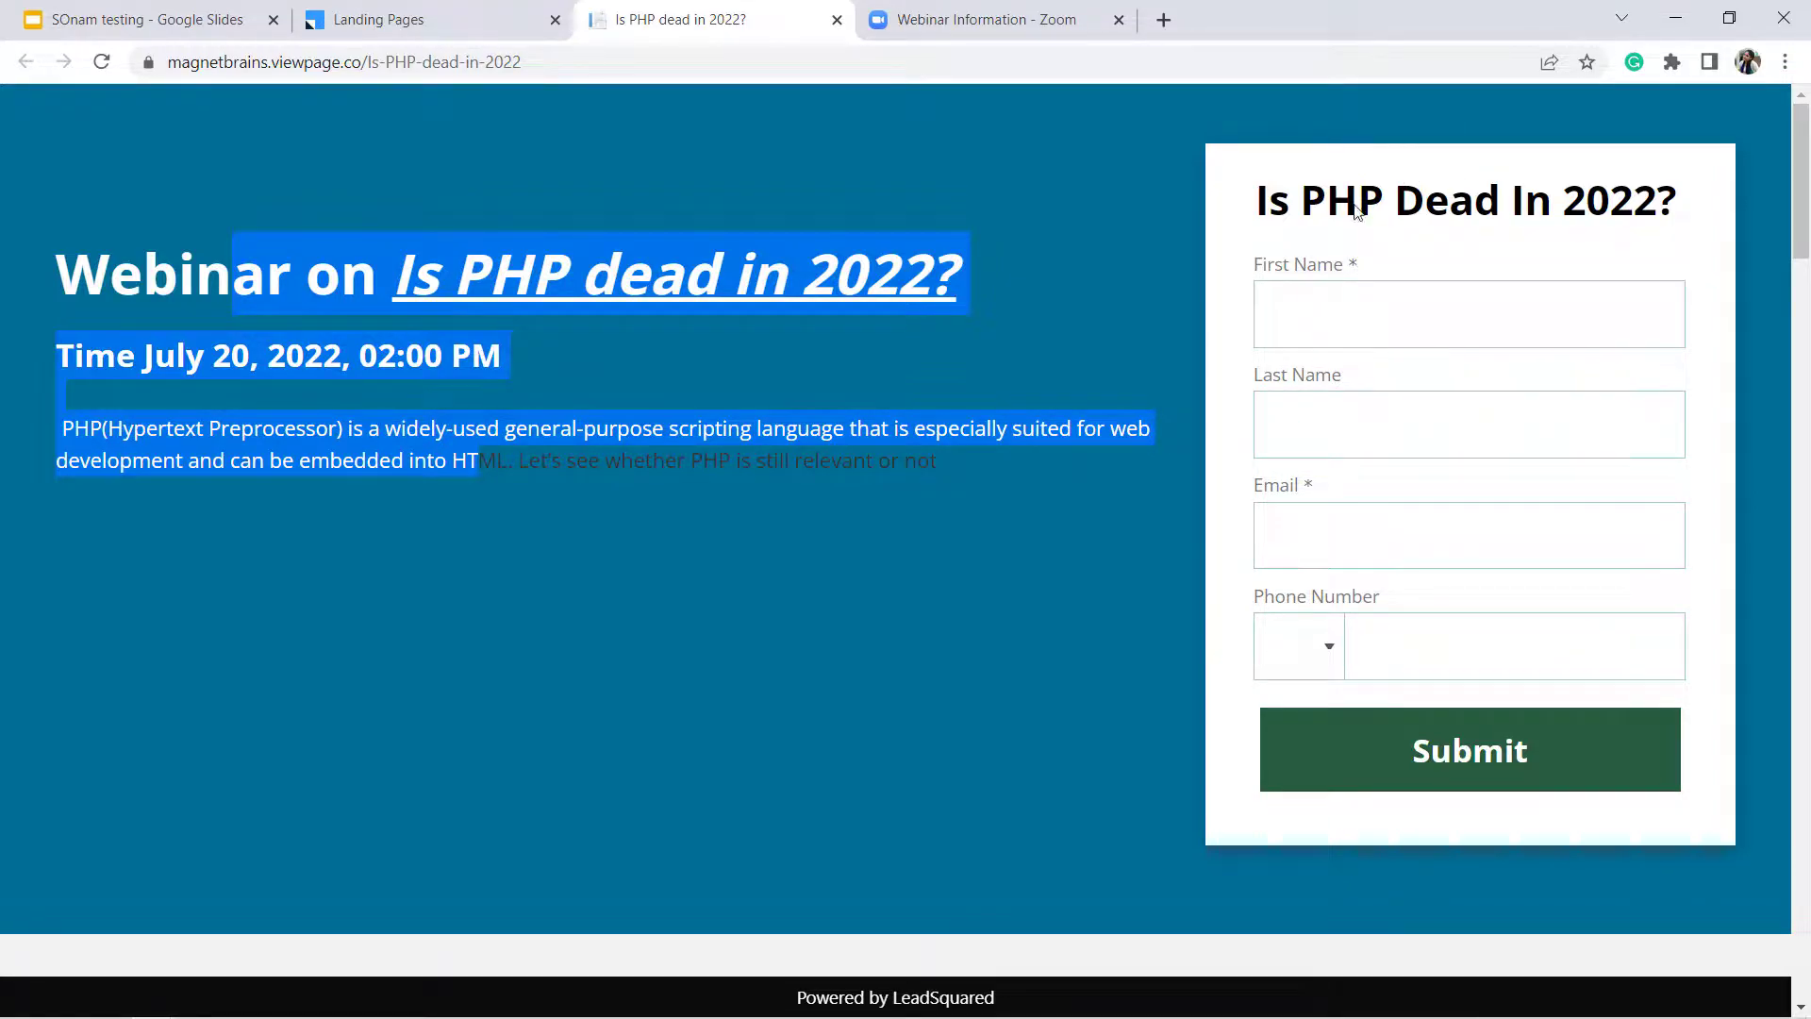
pyautogui.moveTo(1327, 200); pyautogui.dragTo(1350, 398)
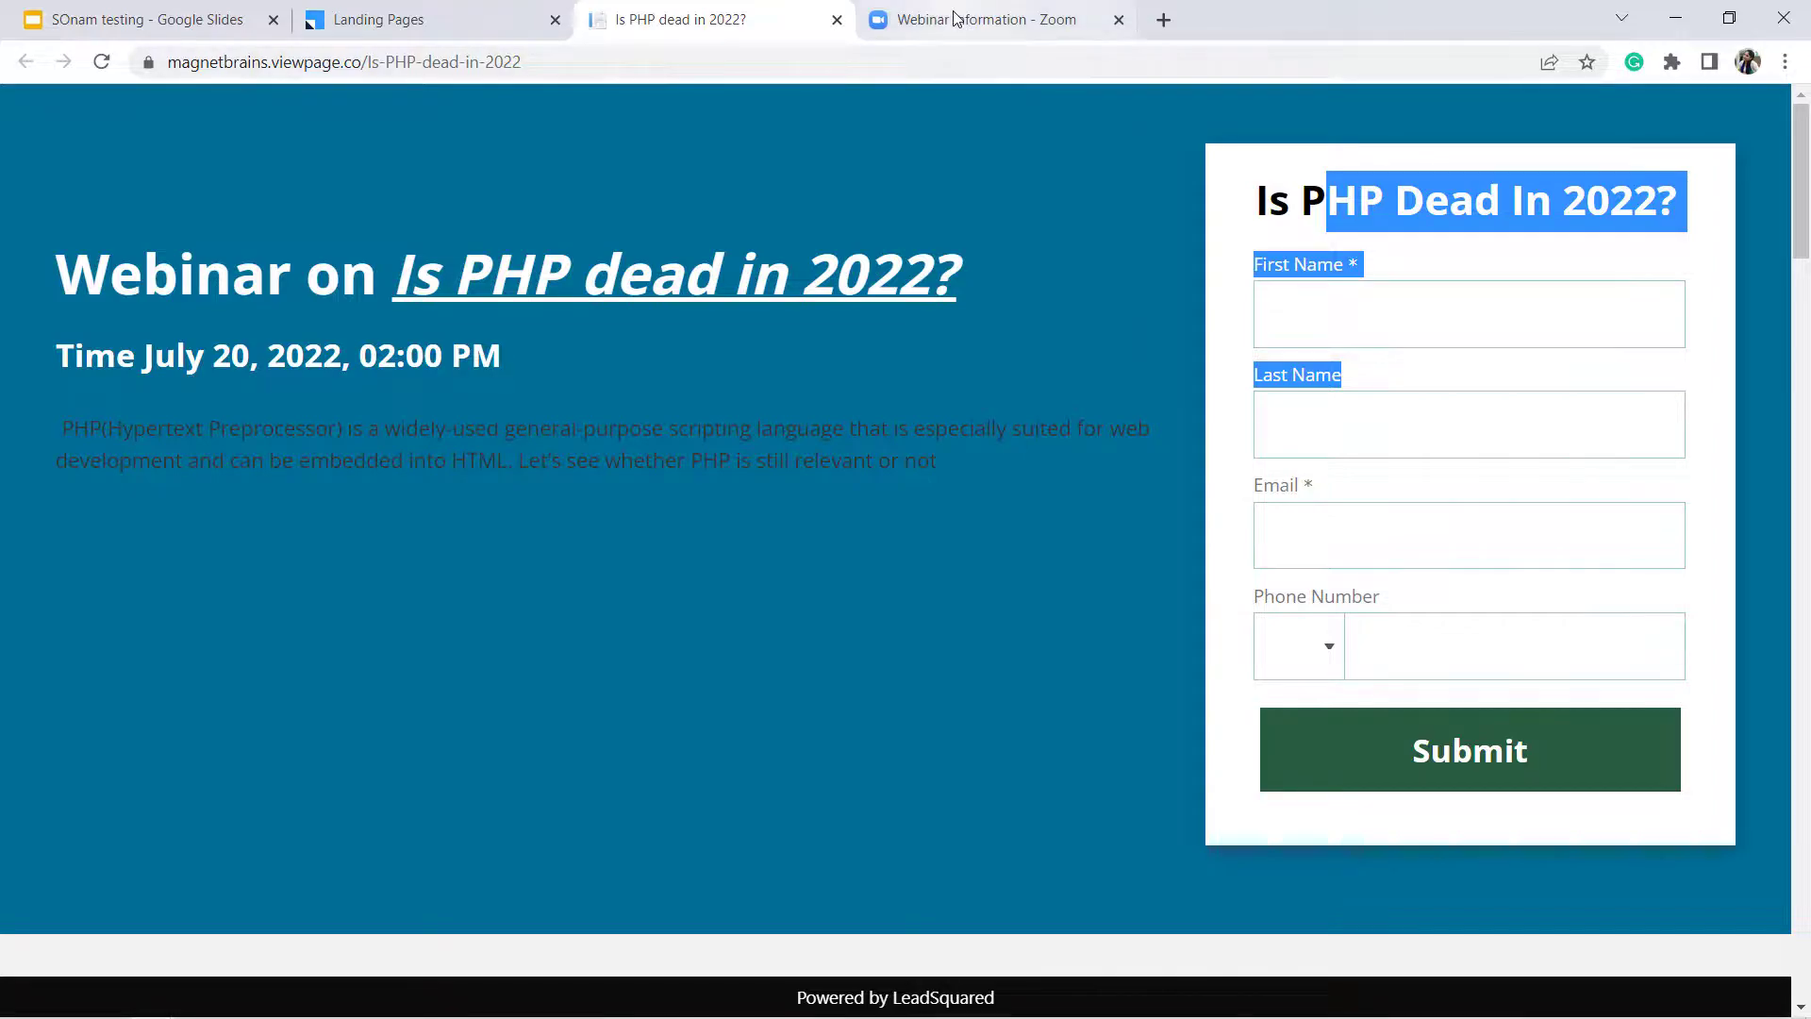
pyautogui.click(954, 19)
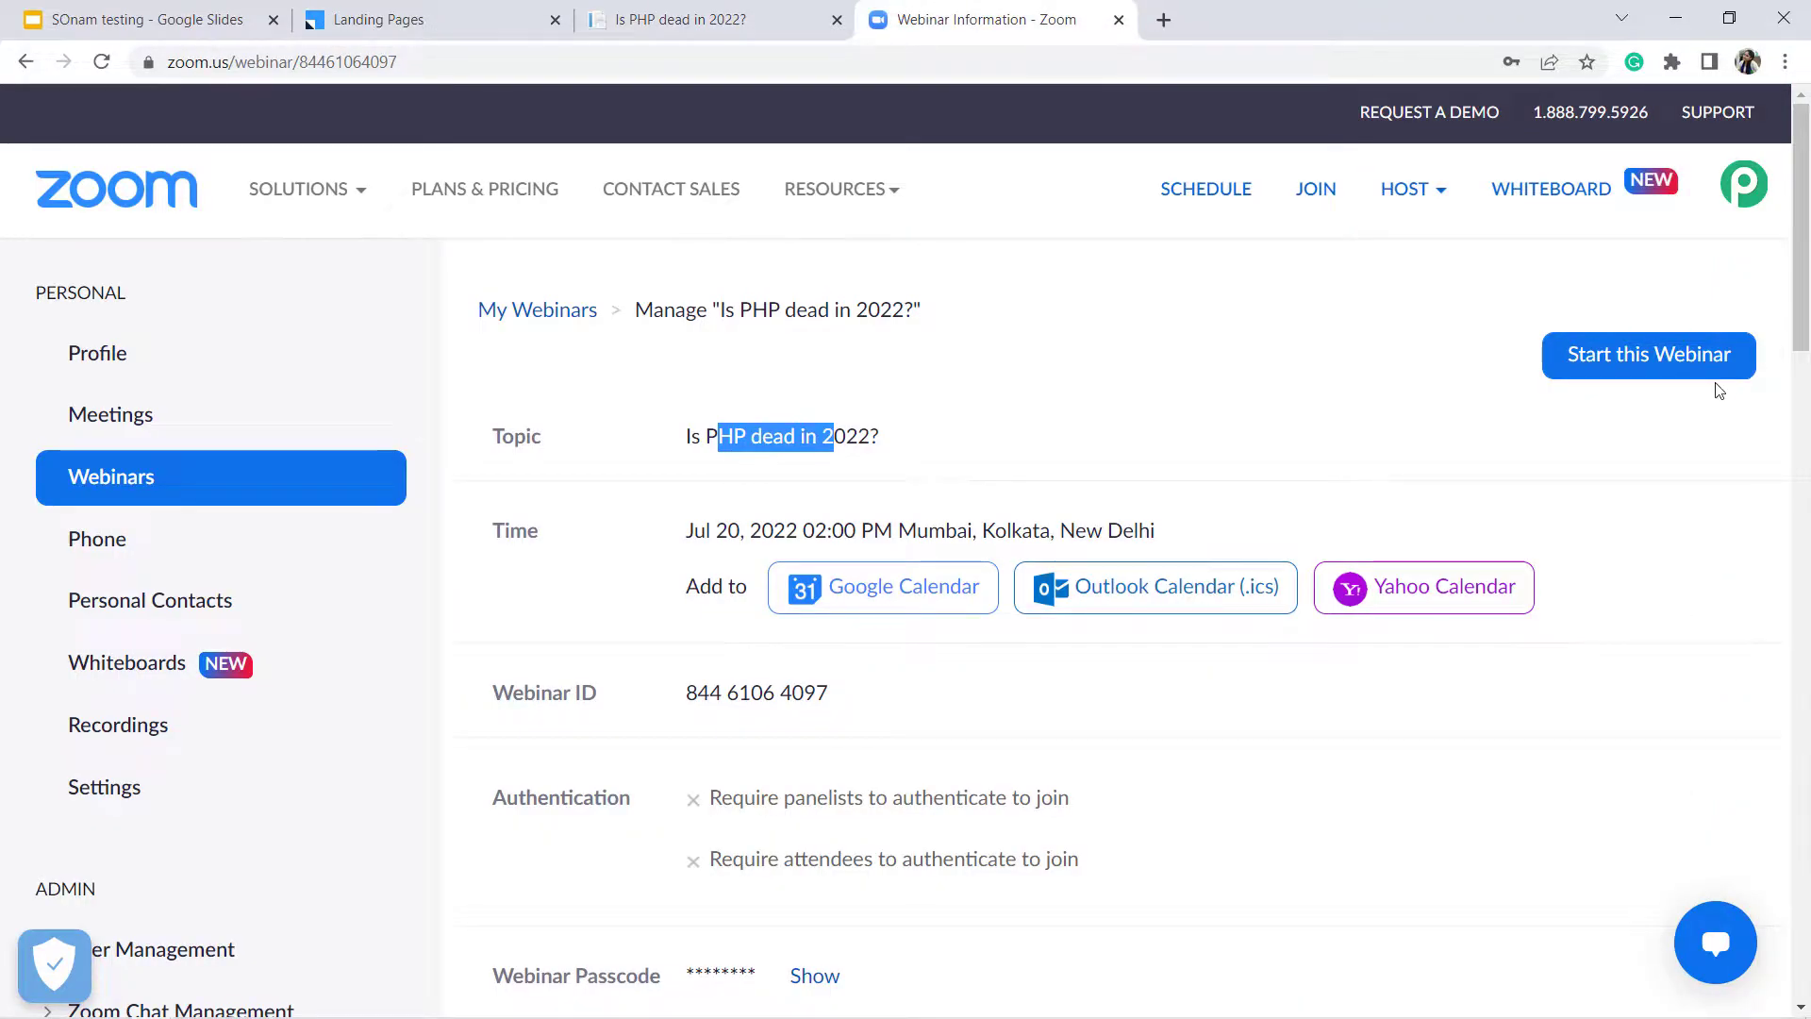
# Check the Zoom webinar's automatic approval and 2 approved registrants against the LeadSquared pages
pyautogui.moveTo(1802, 281); pyautogui.dragTo(1802, 931)
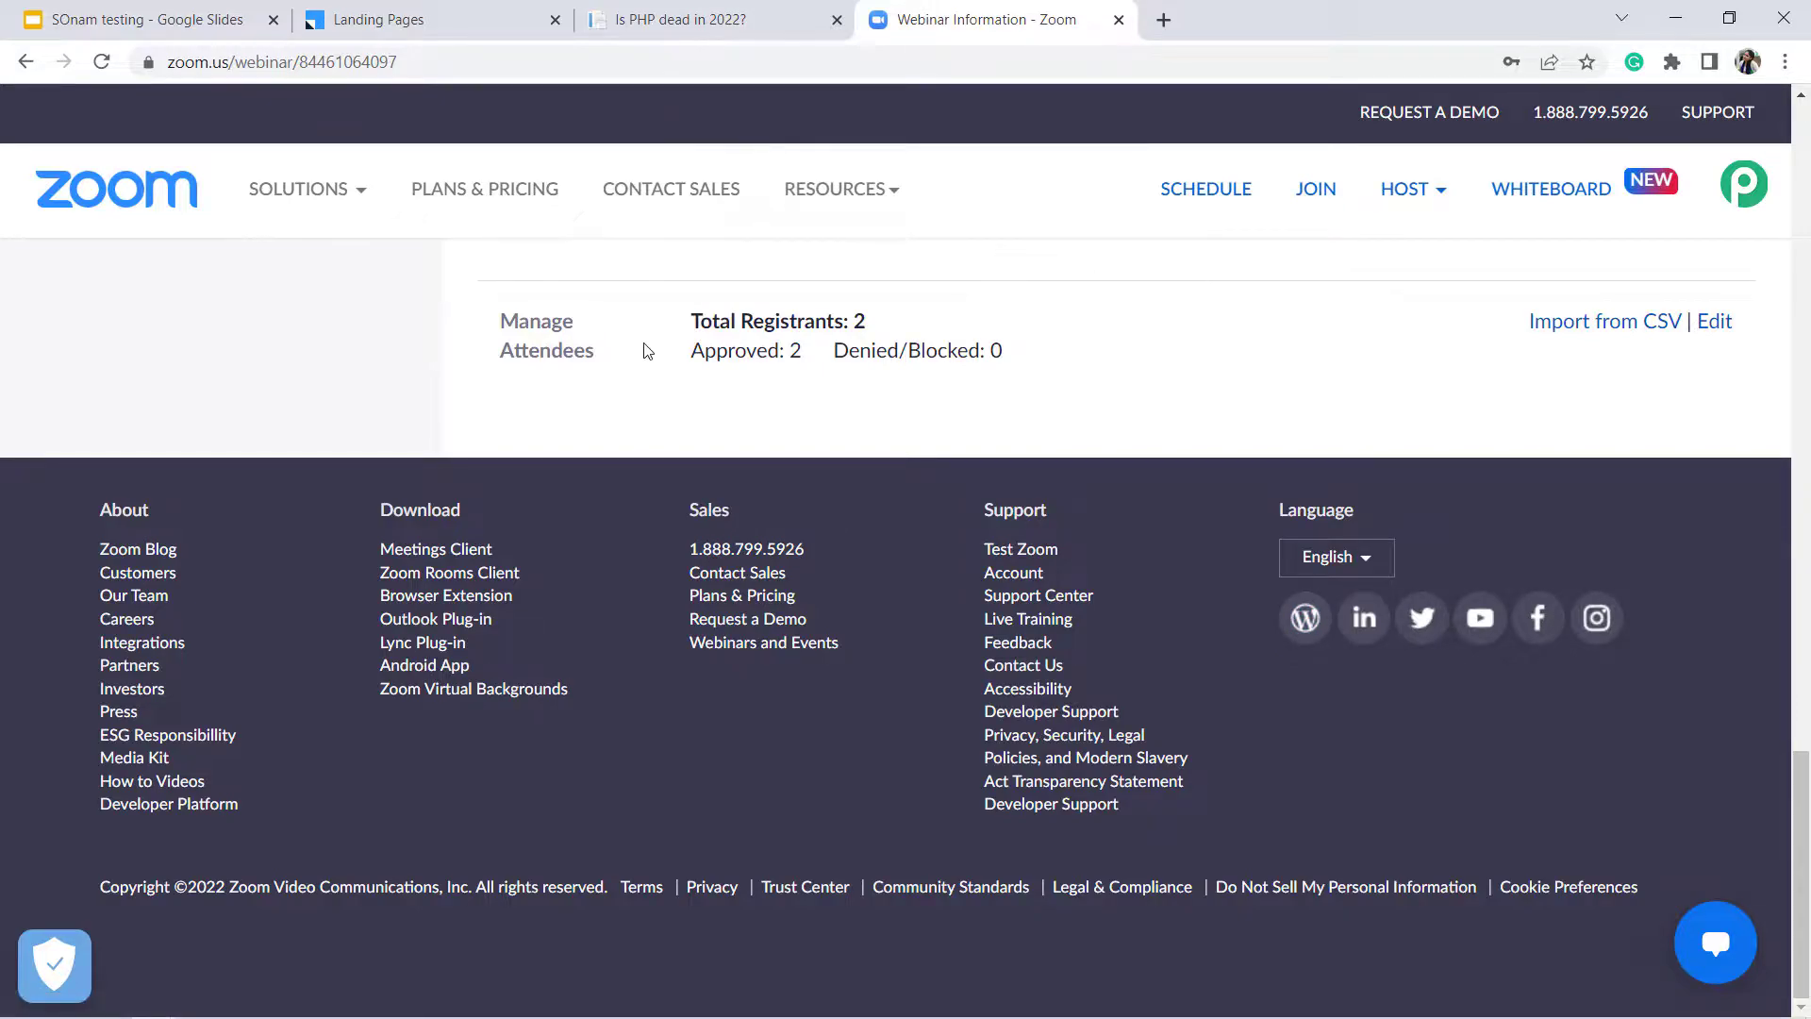
pyautogui.moveTo(690, 363); pyautogui.dragTo(829, 356)
pyautogui.click(730, 362)
pyautogui.click(683, 19)
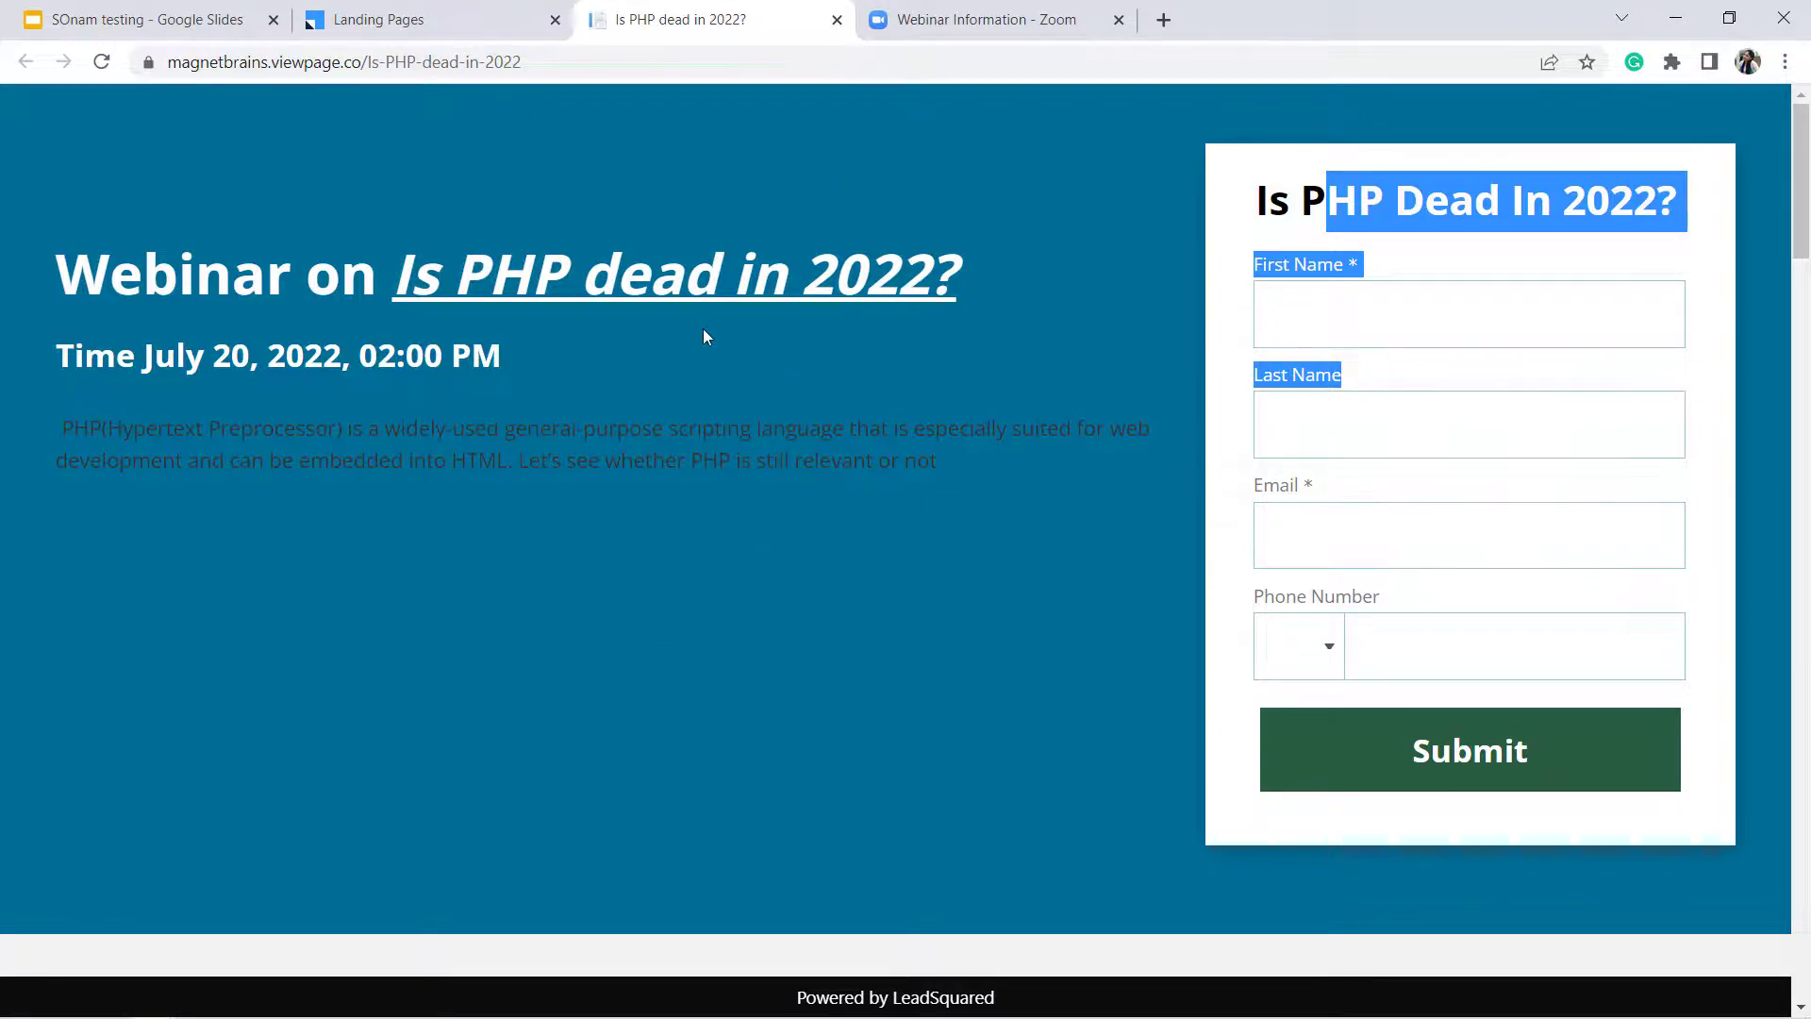
pyautogui.click(914, 13)
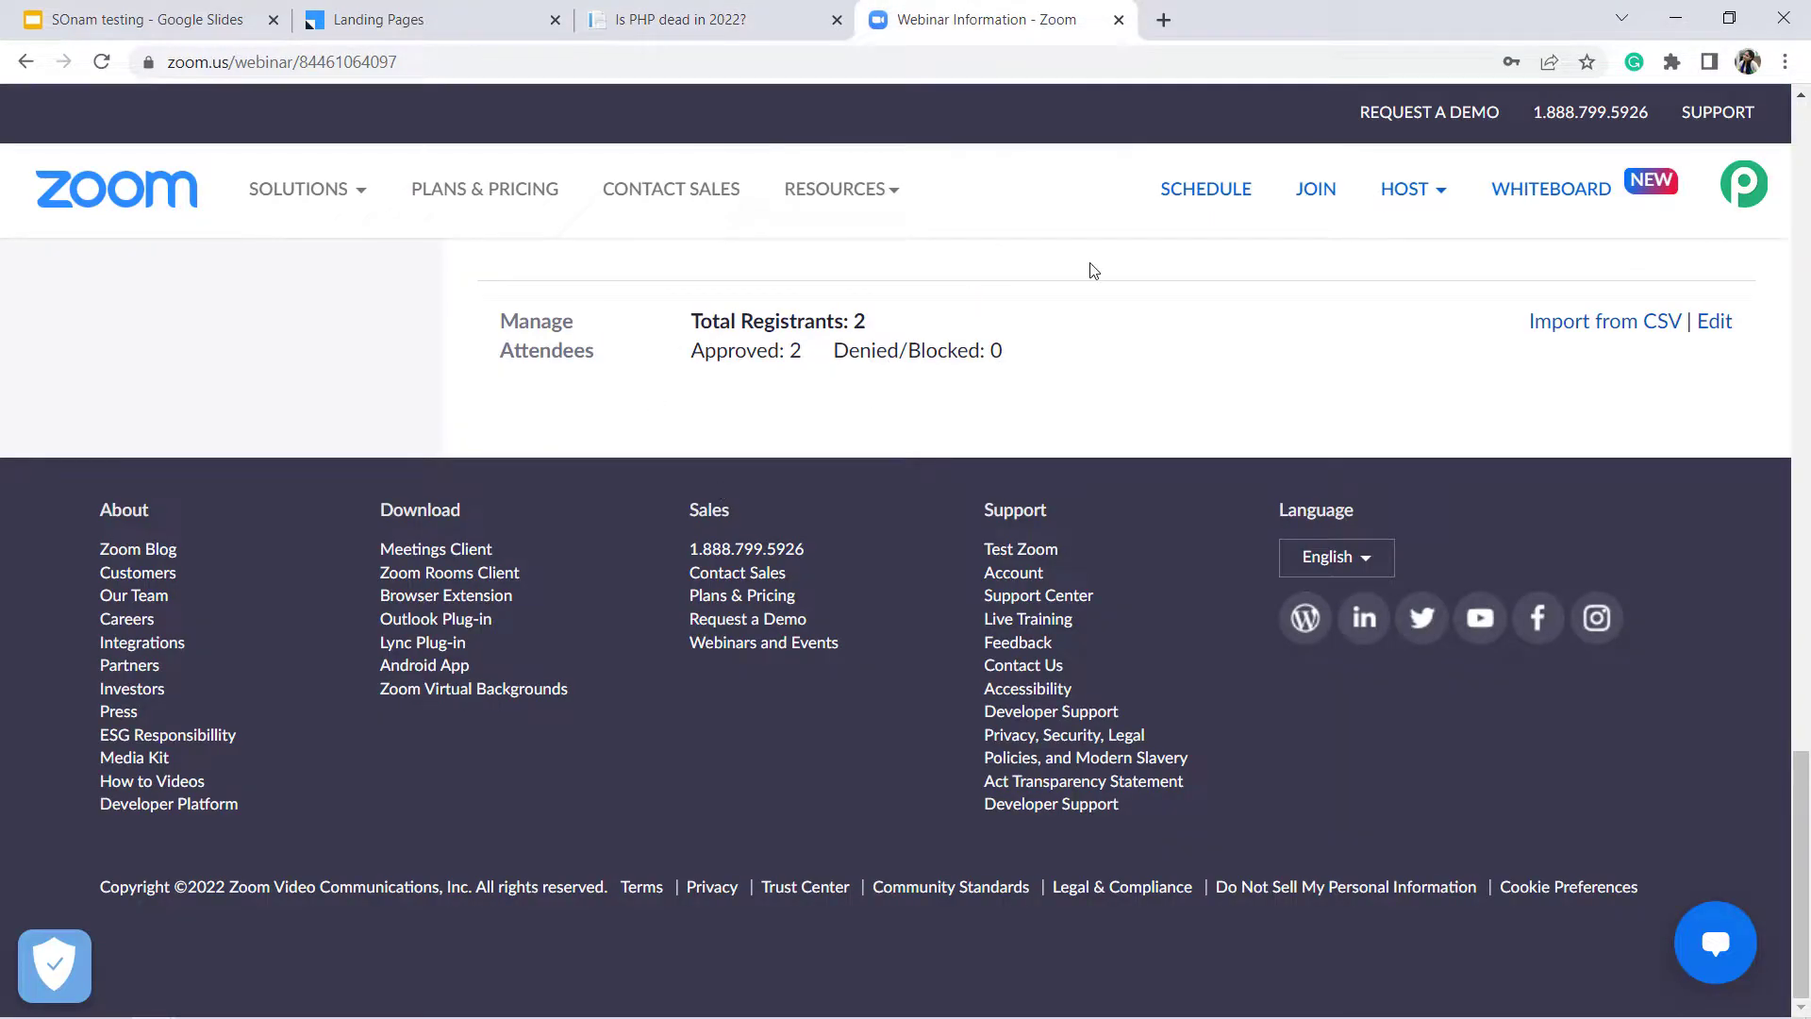
pyautogui.moveTo(1802, 839); pyautogui.dragTo(1806, 724)
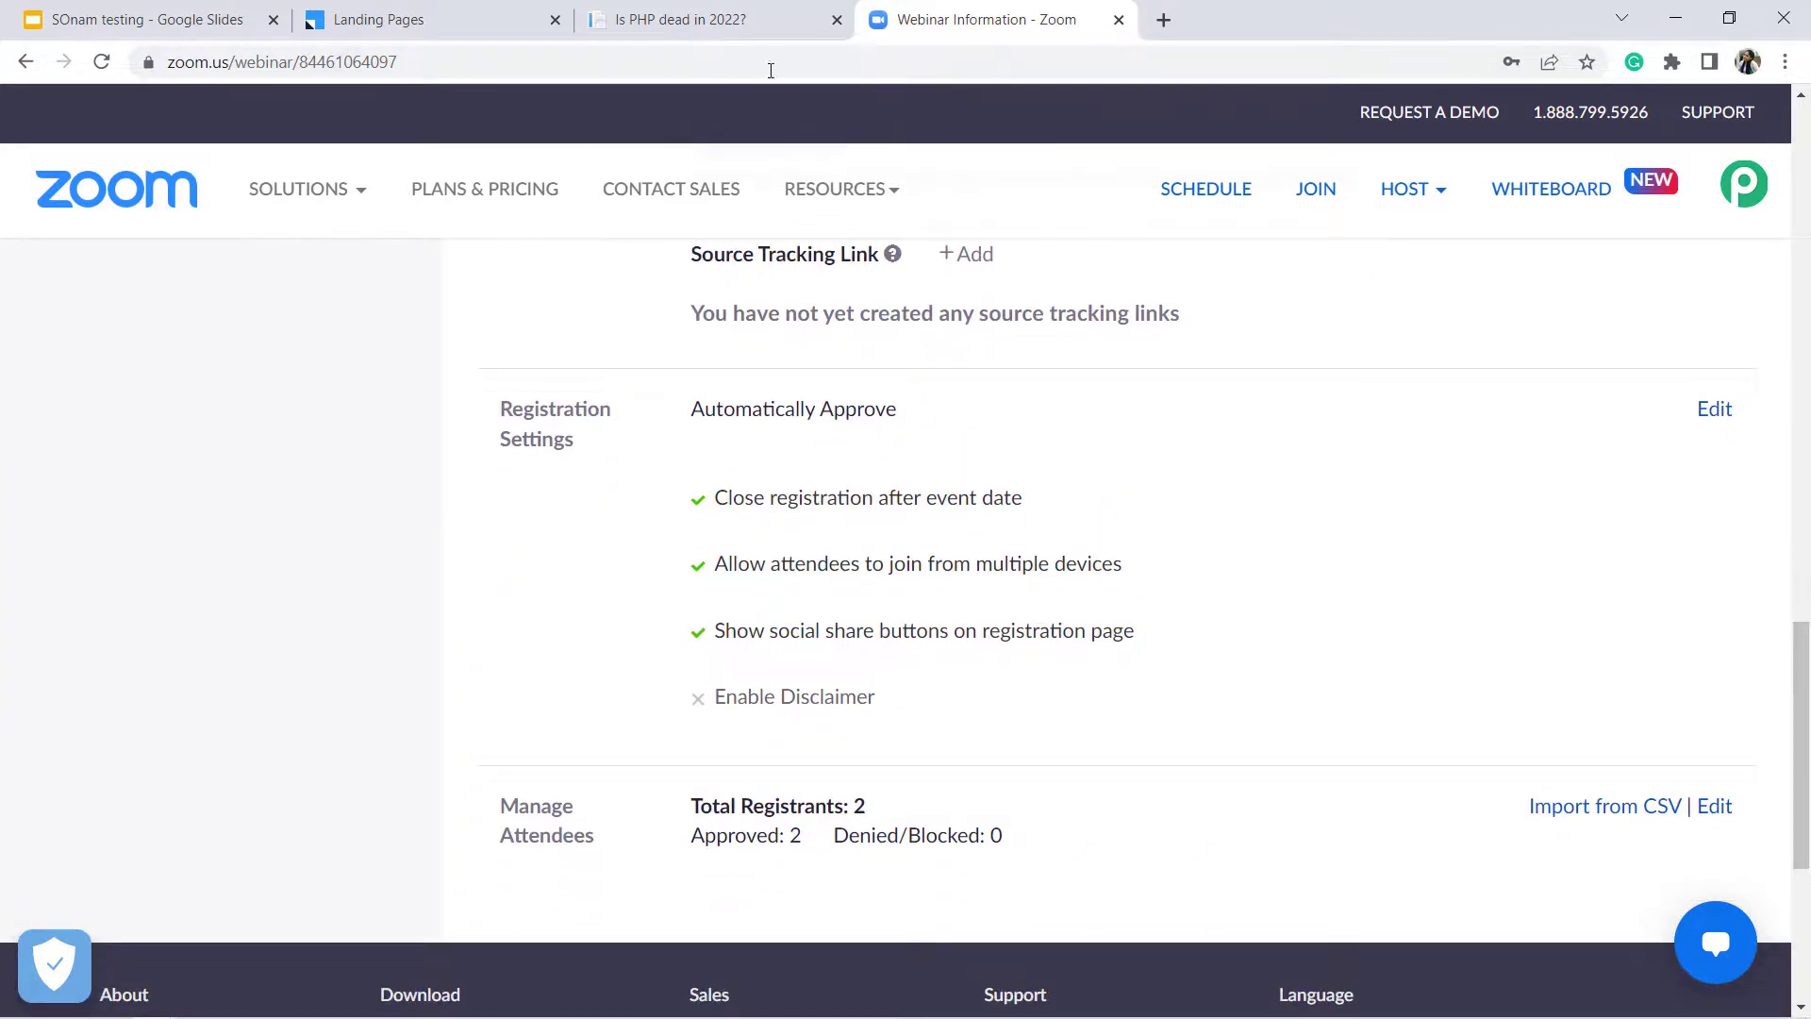
pyautogui.click(435, 10)
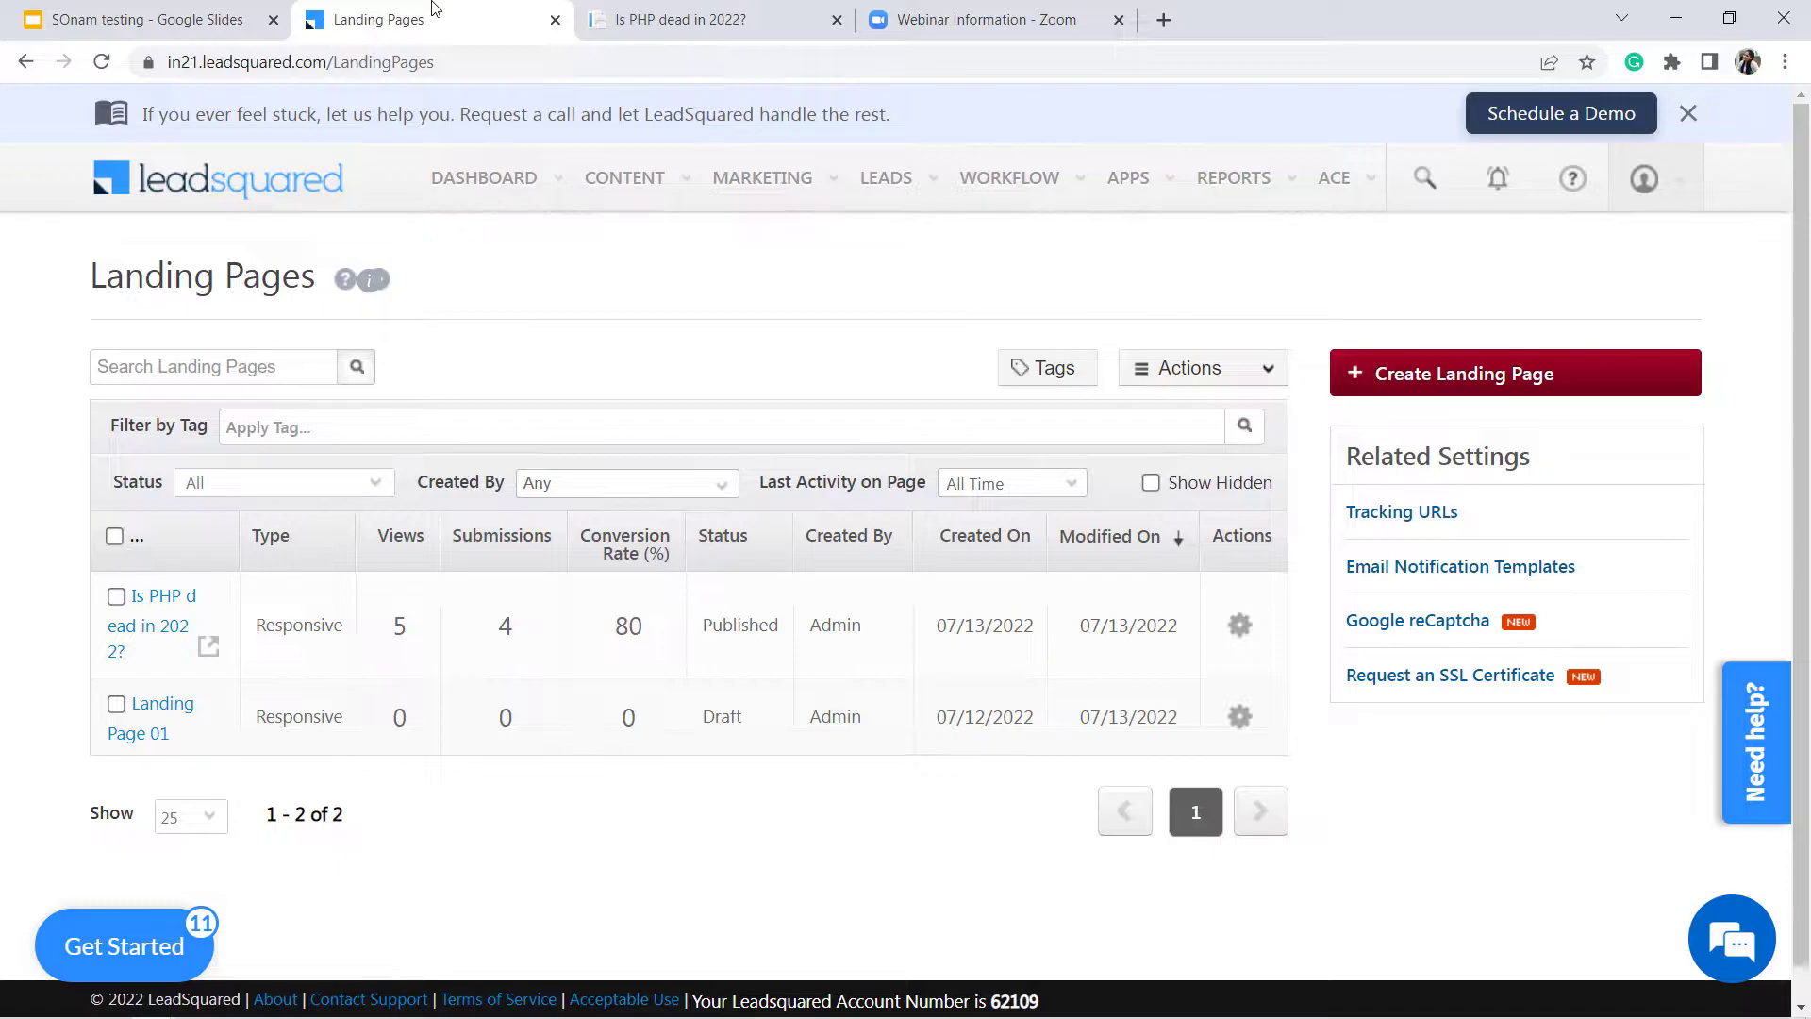
pyautogui.click(709, 12)
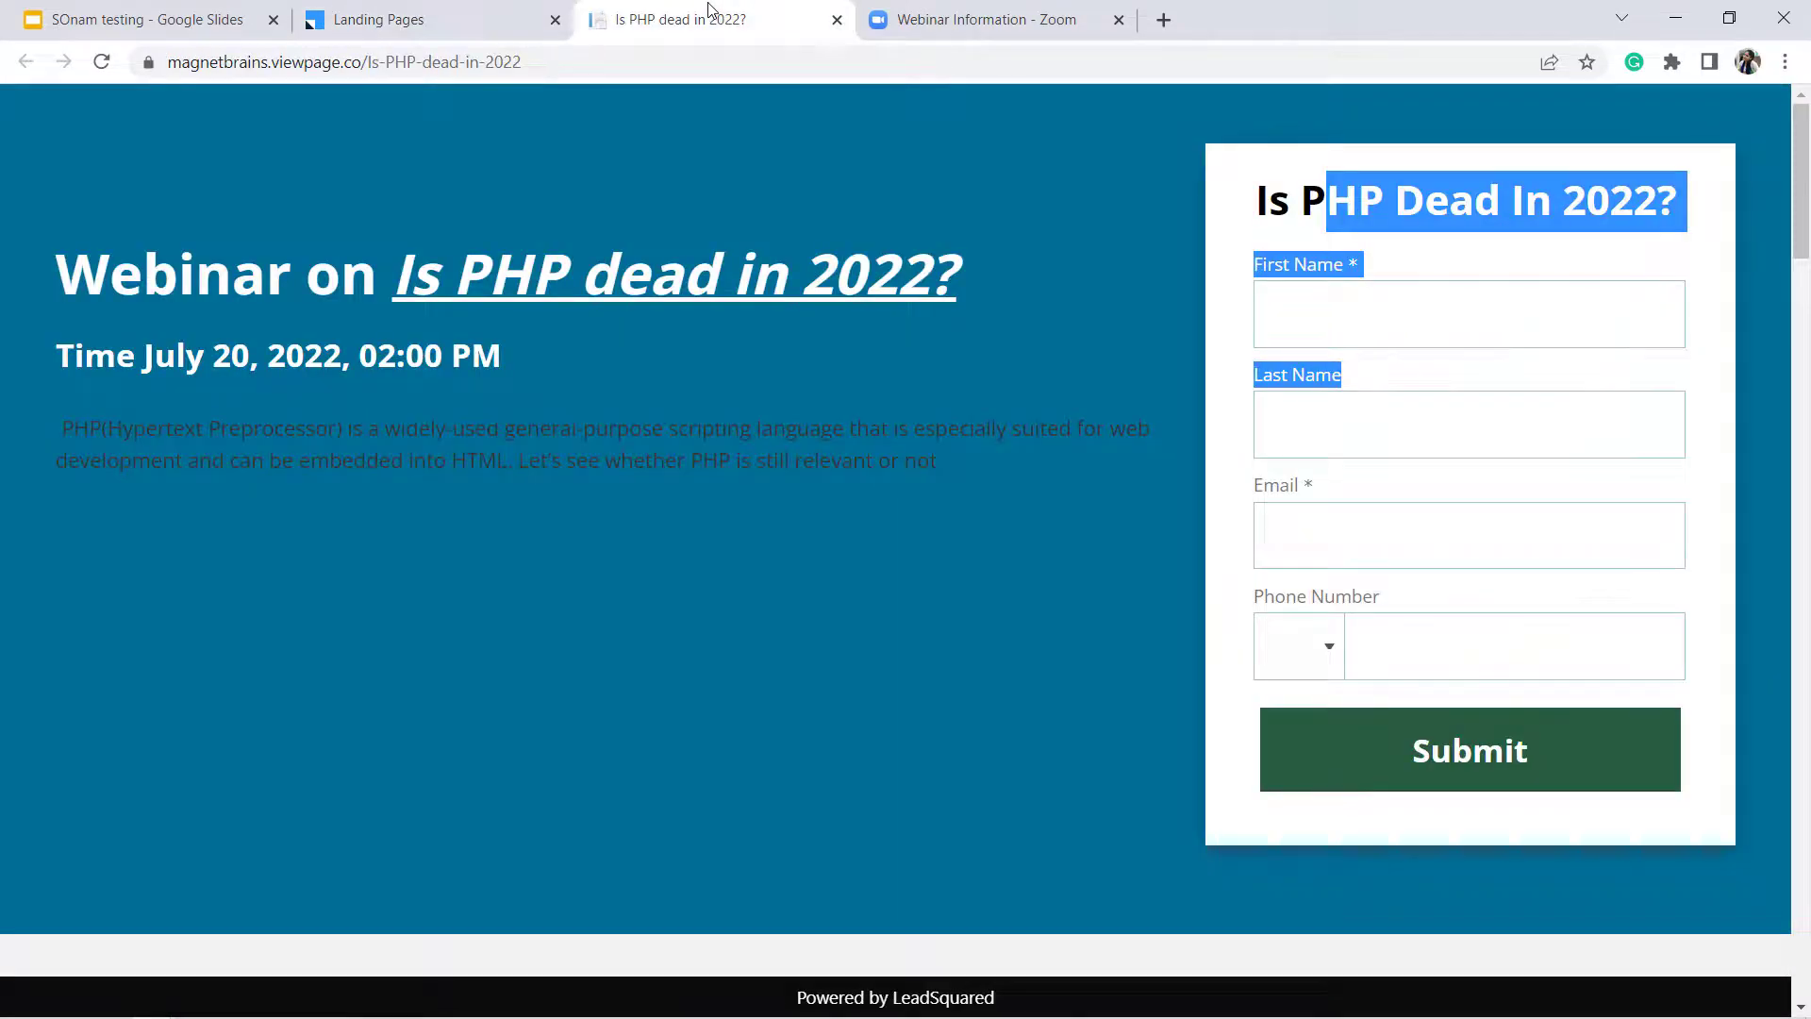
pyautogui.click(948, 9)
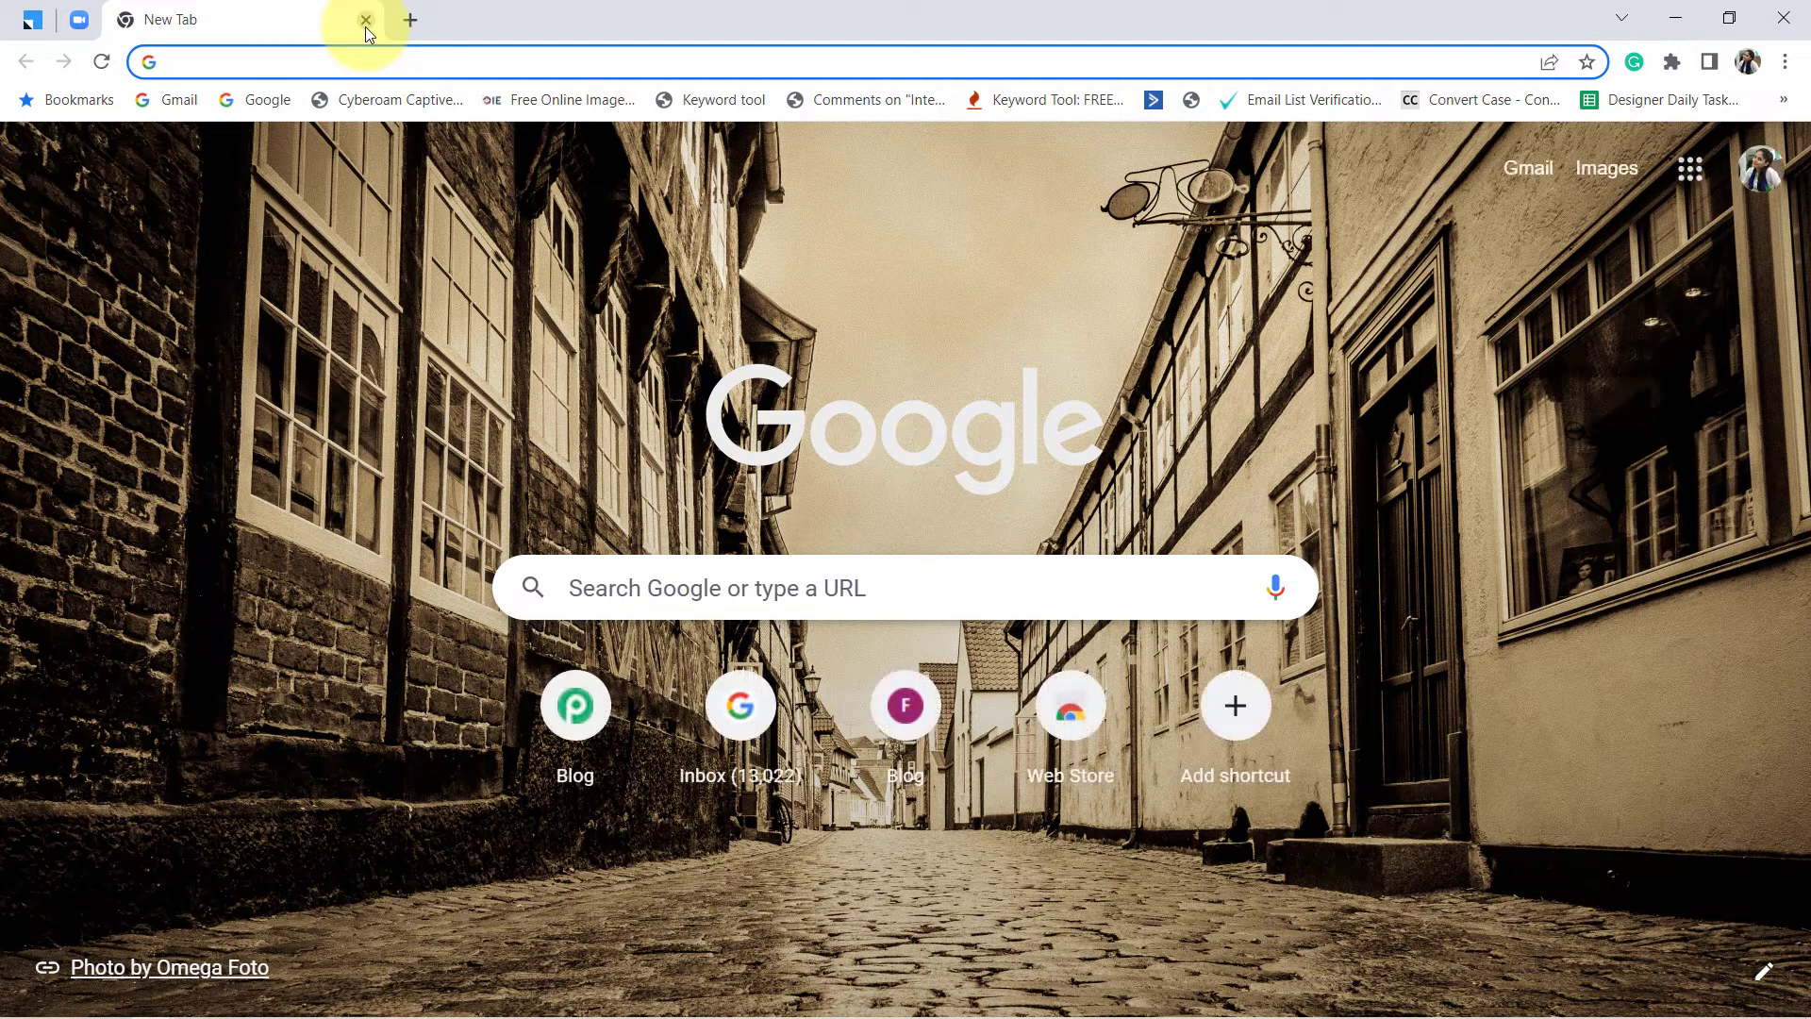
# Go to pabbly.com/connect/ and sign in to the Pabbly account
pyautogui.write('pabbl')
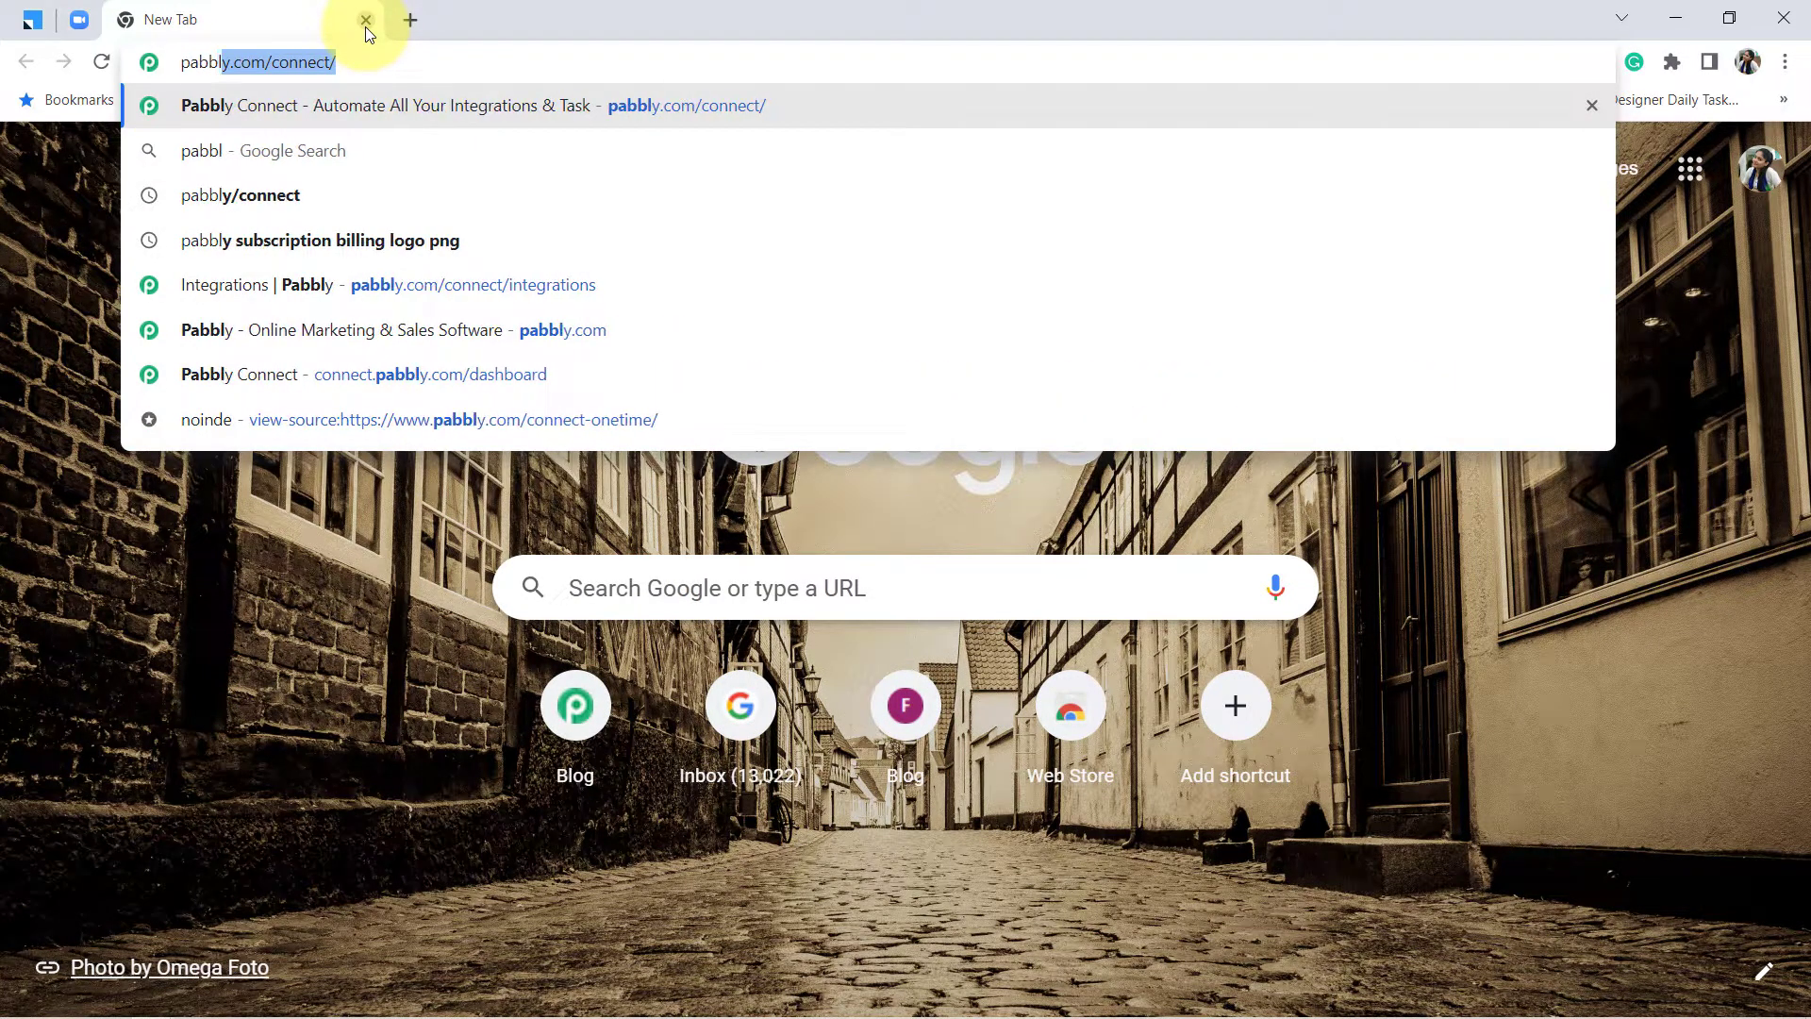
pyautogui.write('y.com/c')
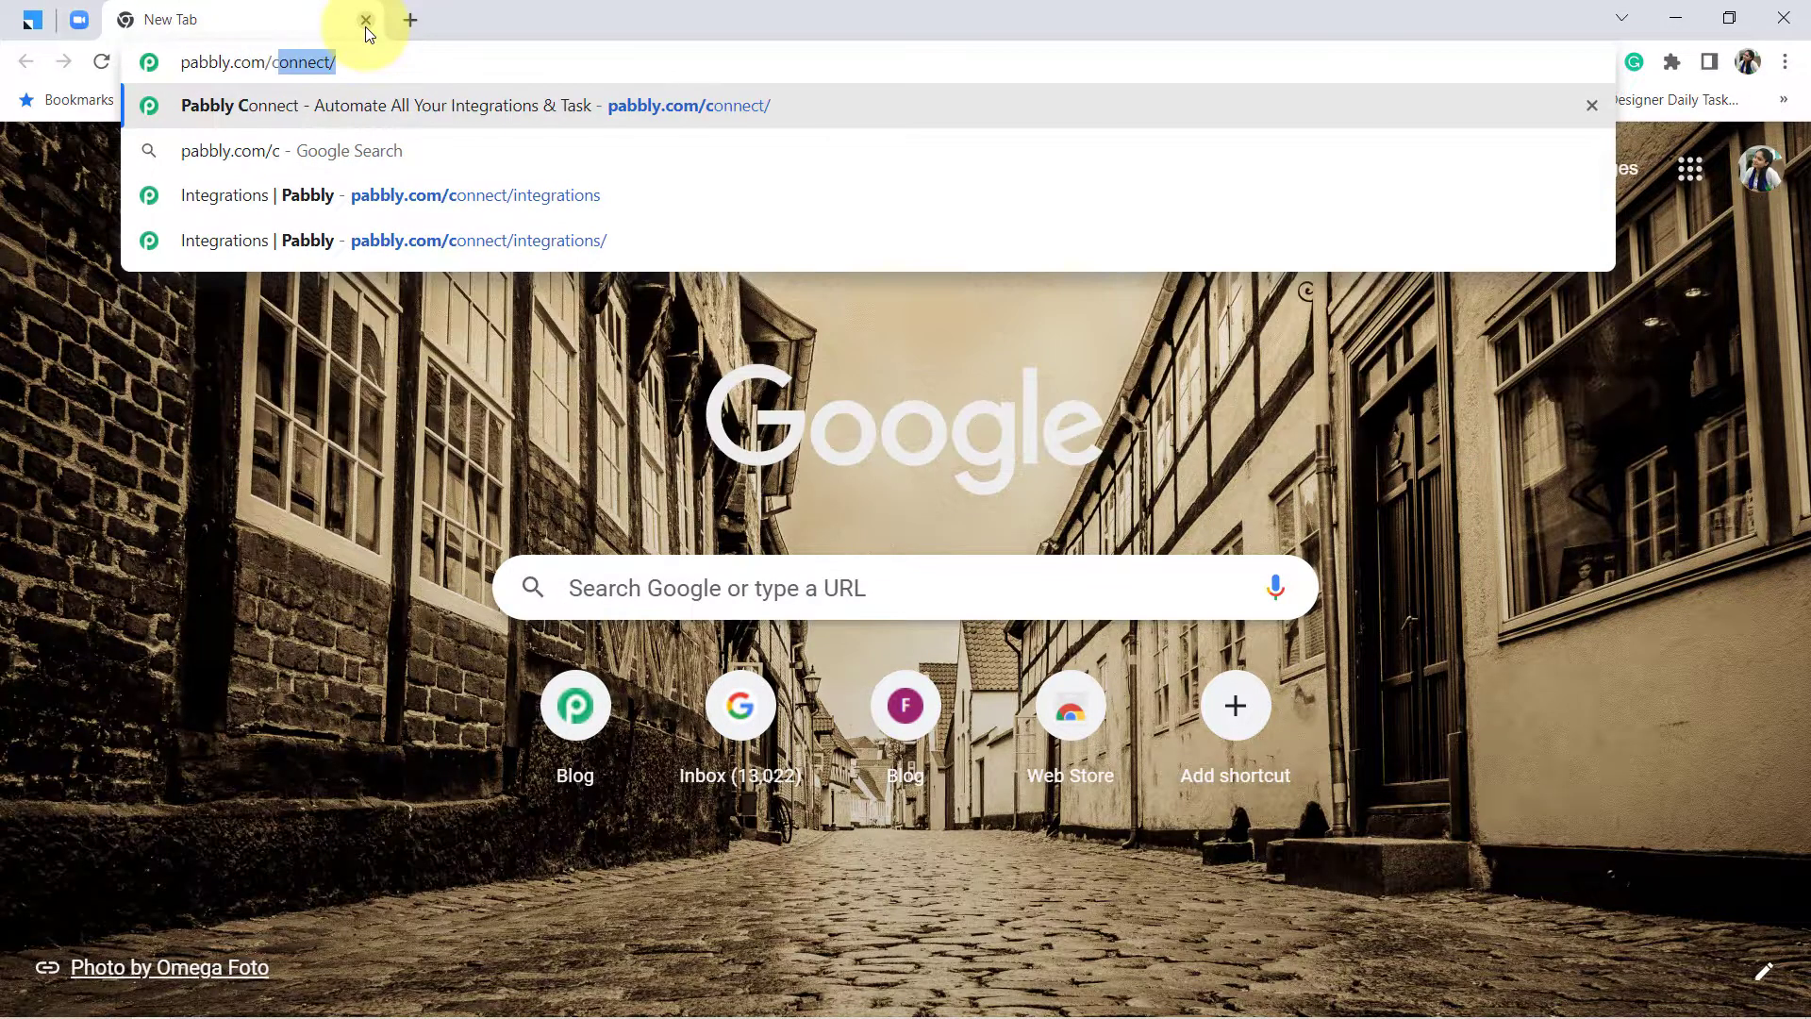
pyautogui.write('onnect/')
pyautogui.press('Return')
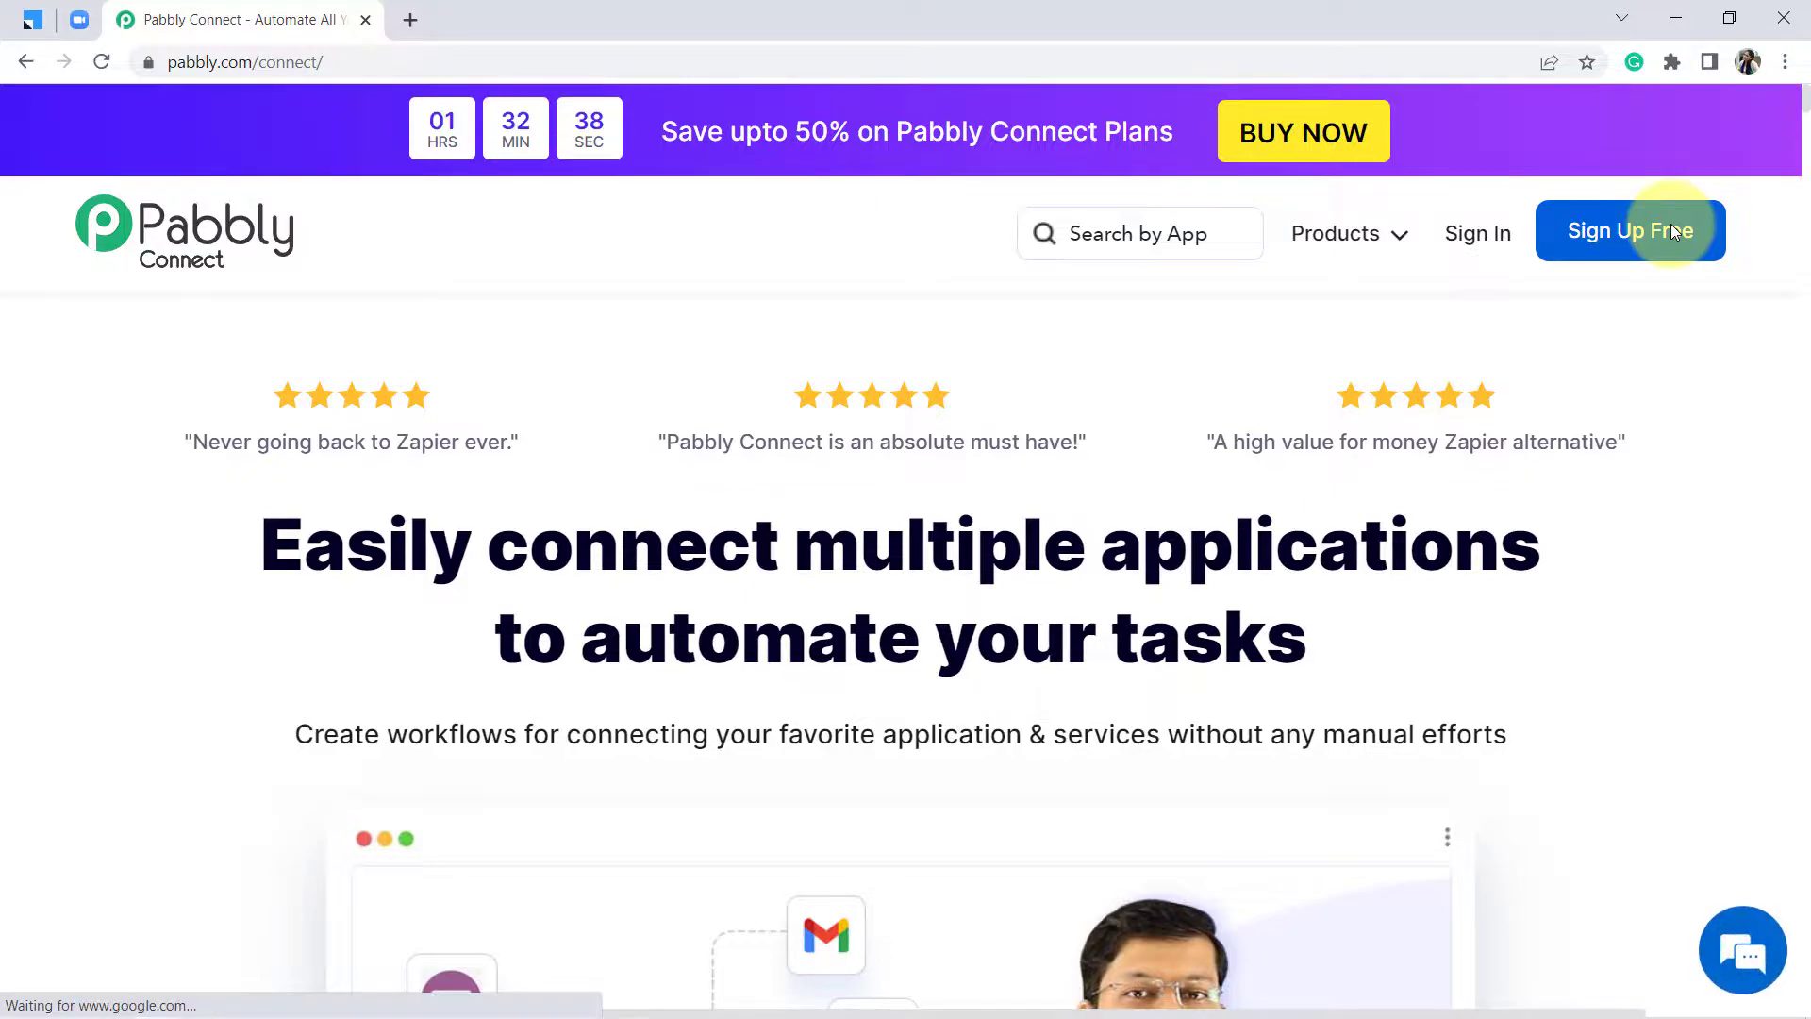
pyautogui.click(1474, 248)
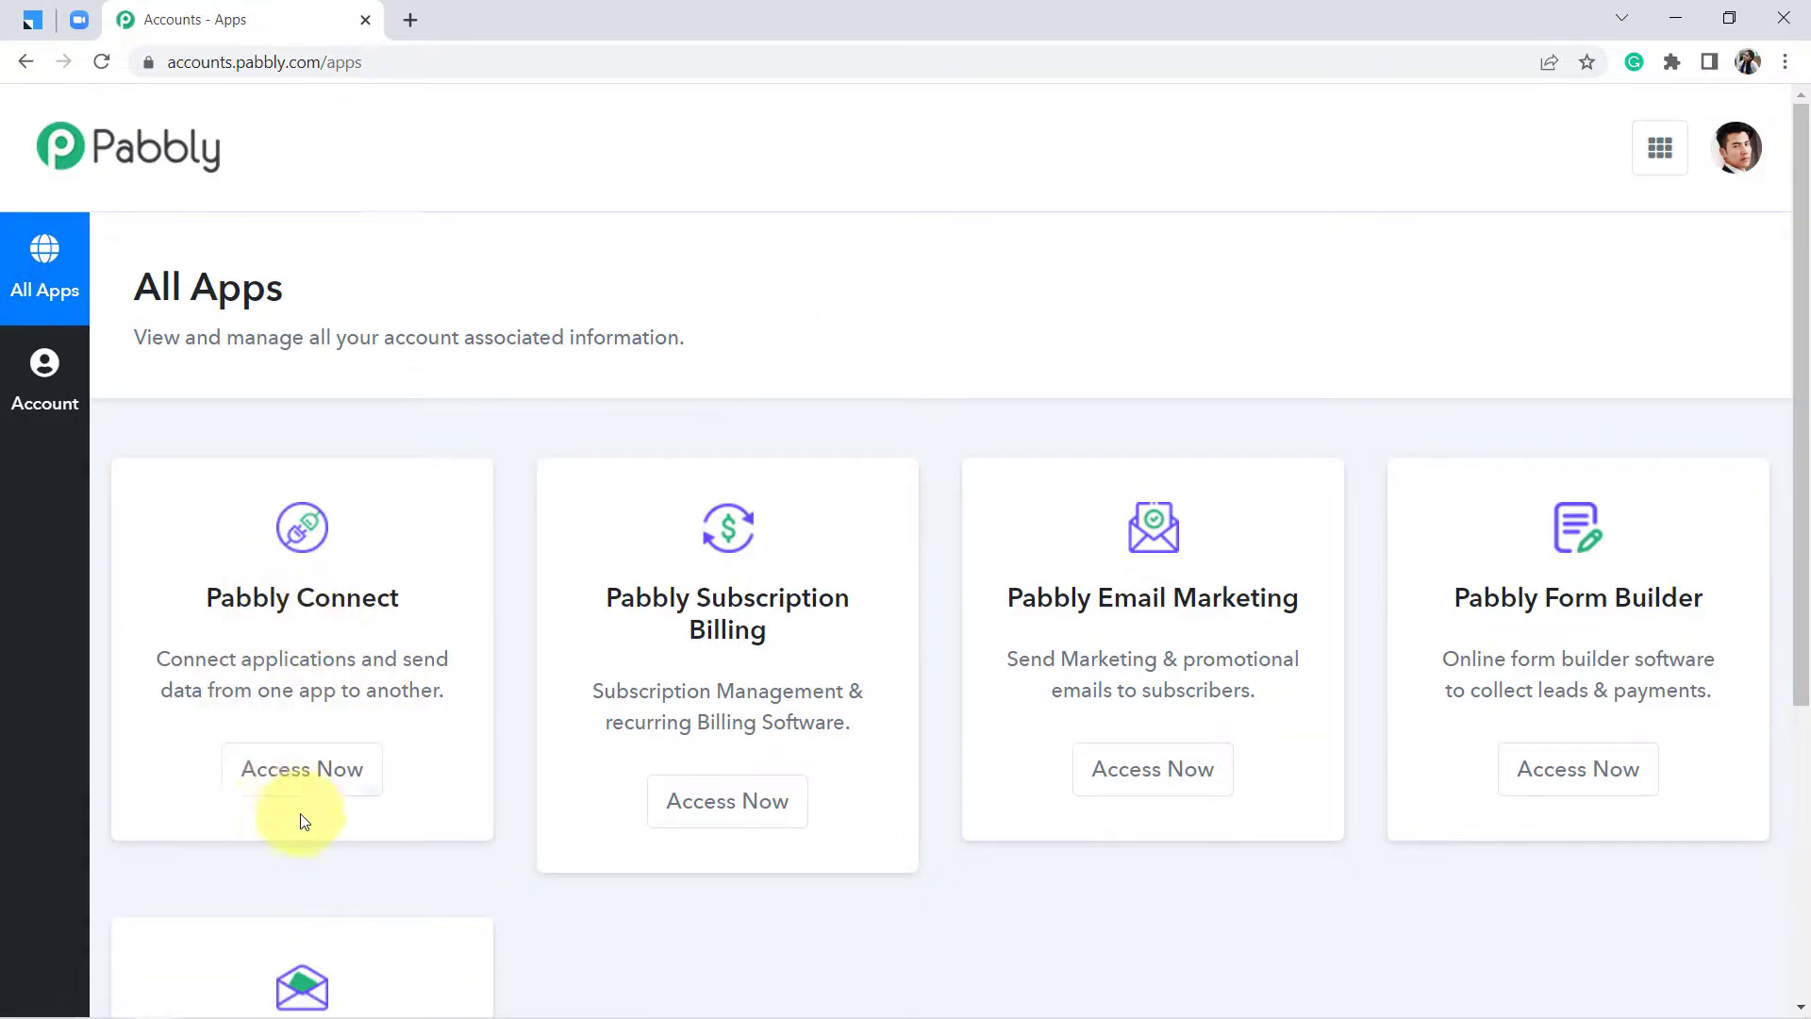
# Open Pabbly Connect and create the workflow 'LeadSquared CRM to Zoom App', correcting the name's typos
pyautogui.click(316, 776)
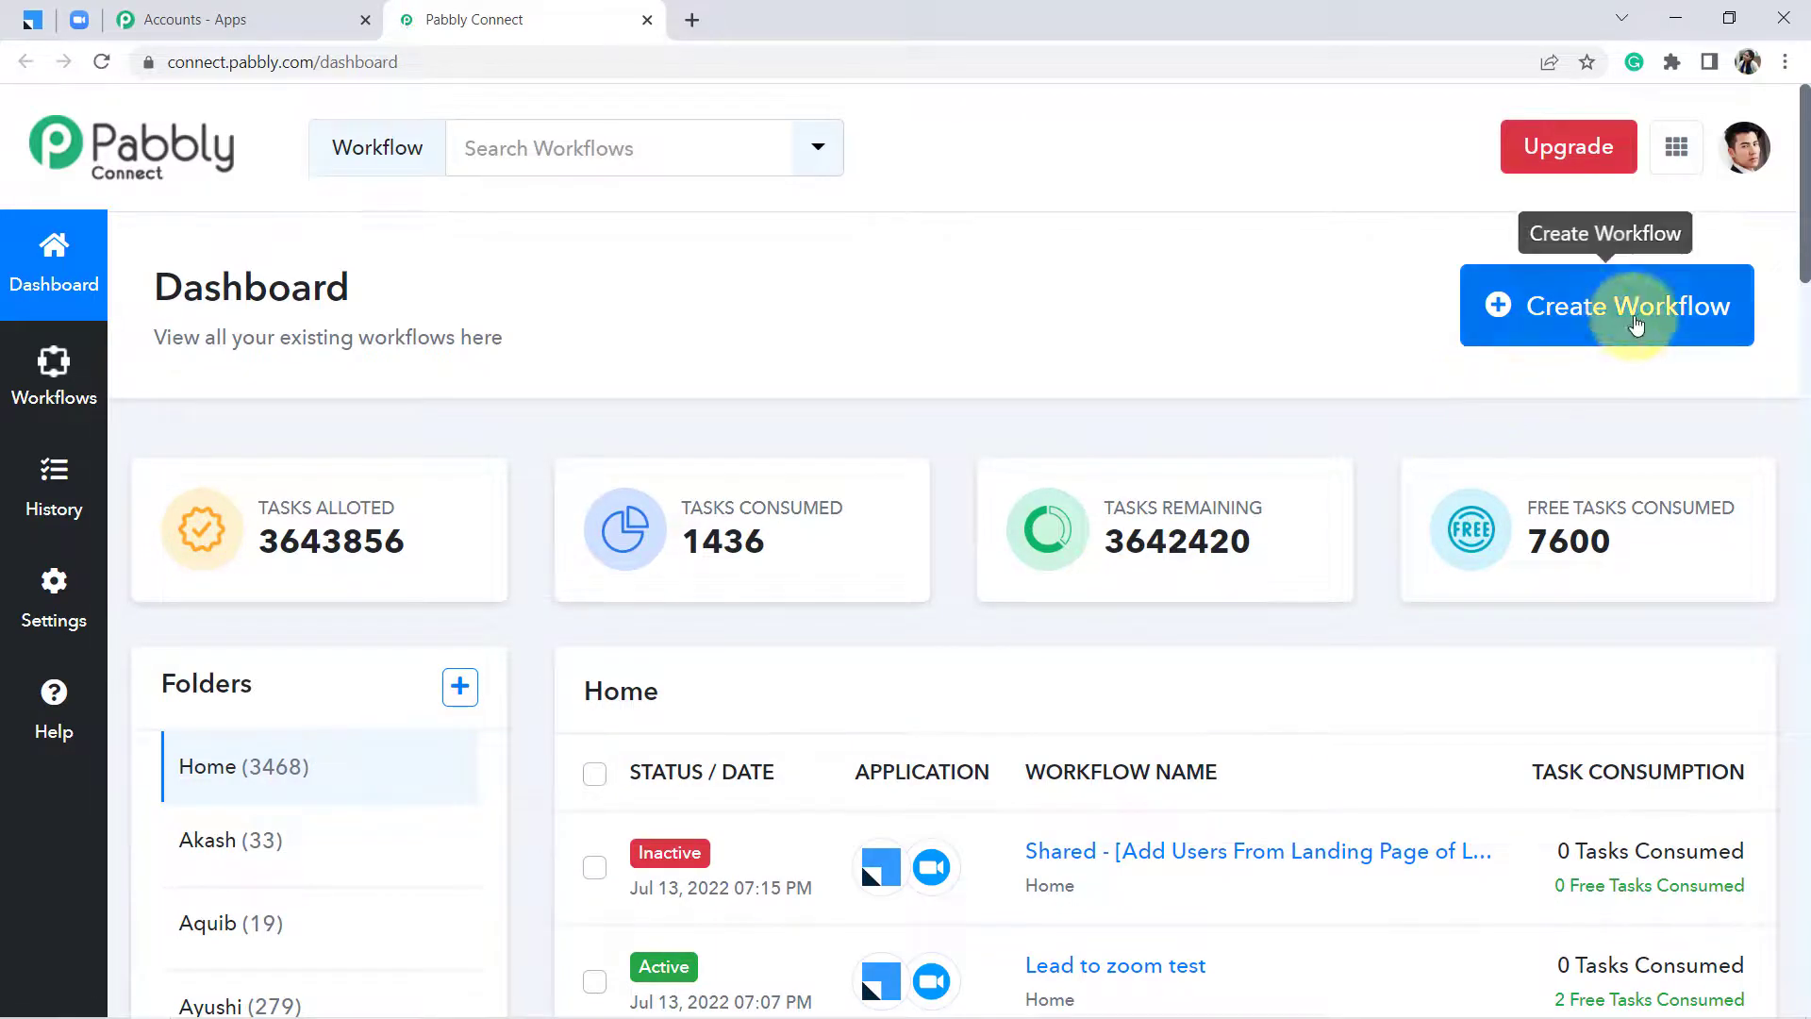
pyautogui.click(1571, 319)
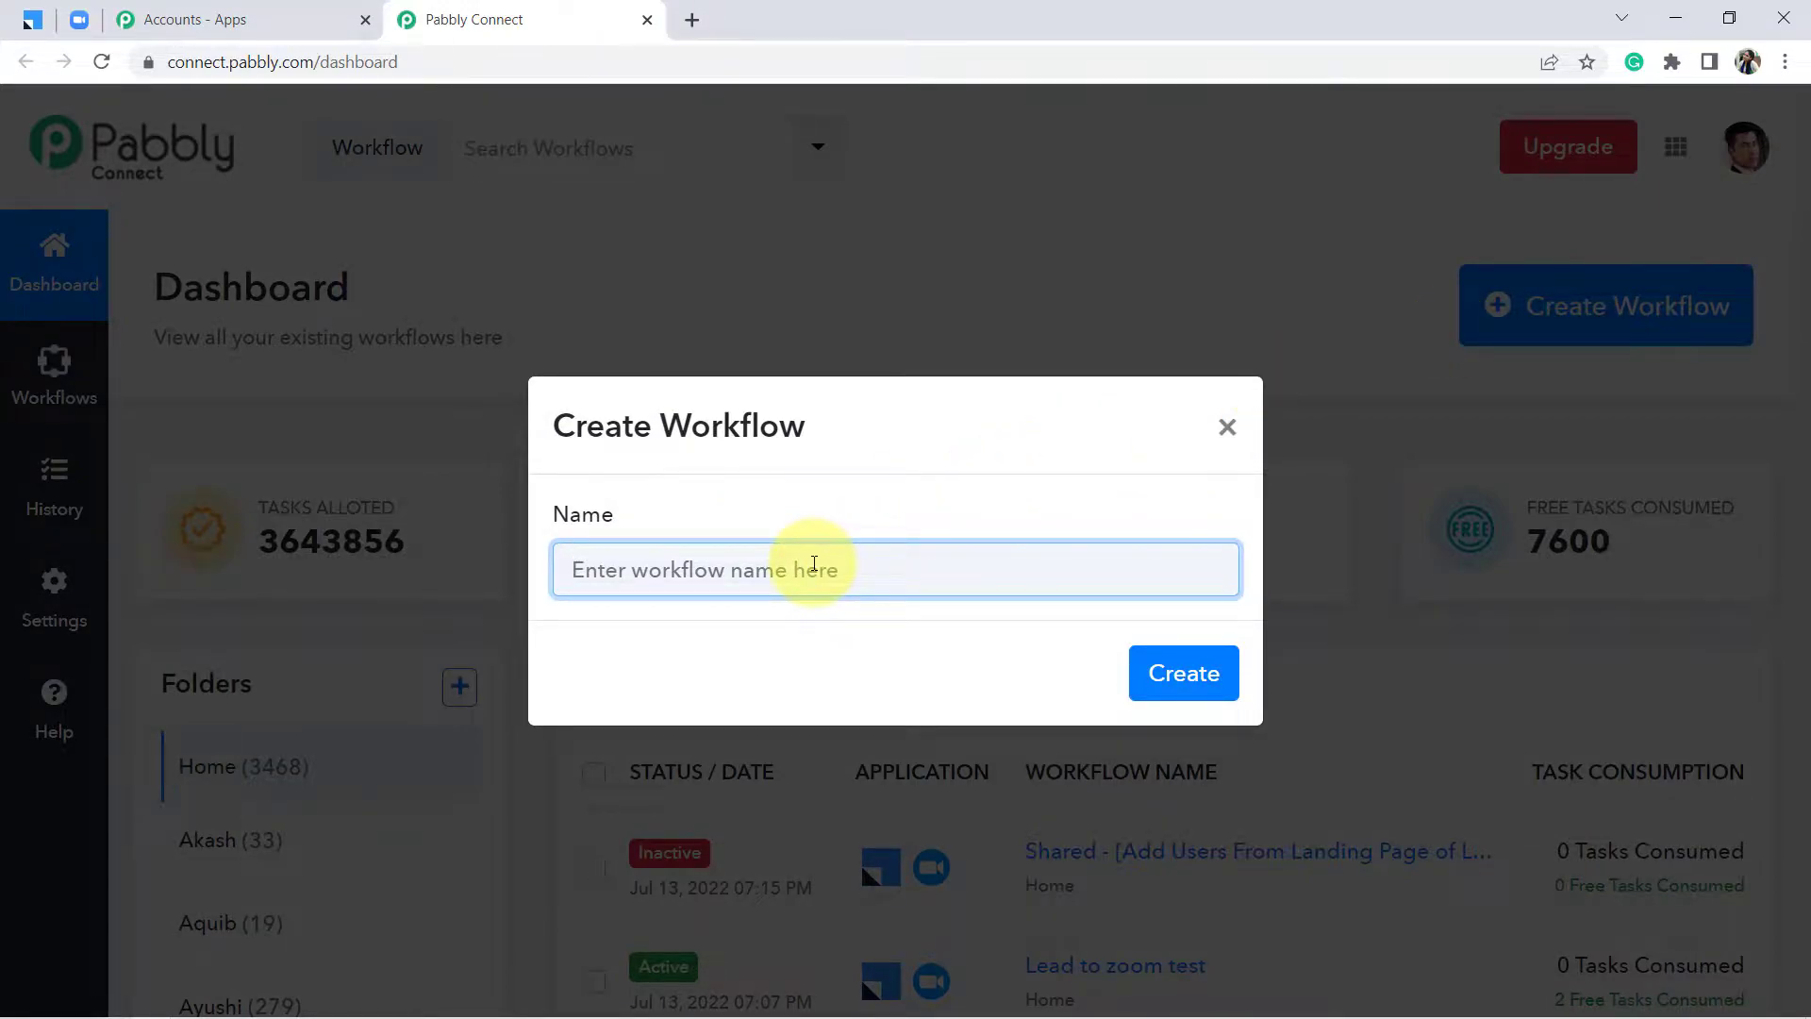
pyautogui.write('LeadAquared CRM to')
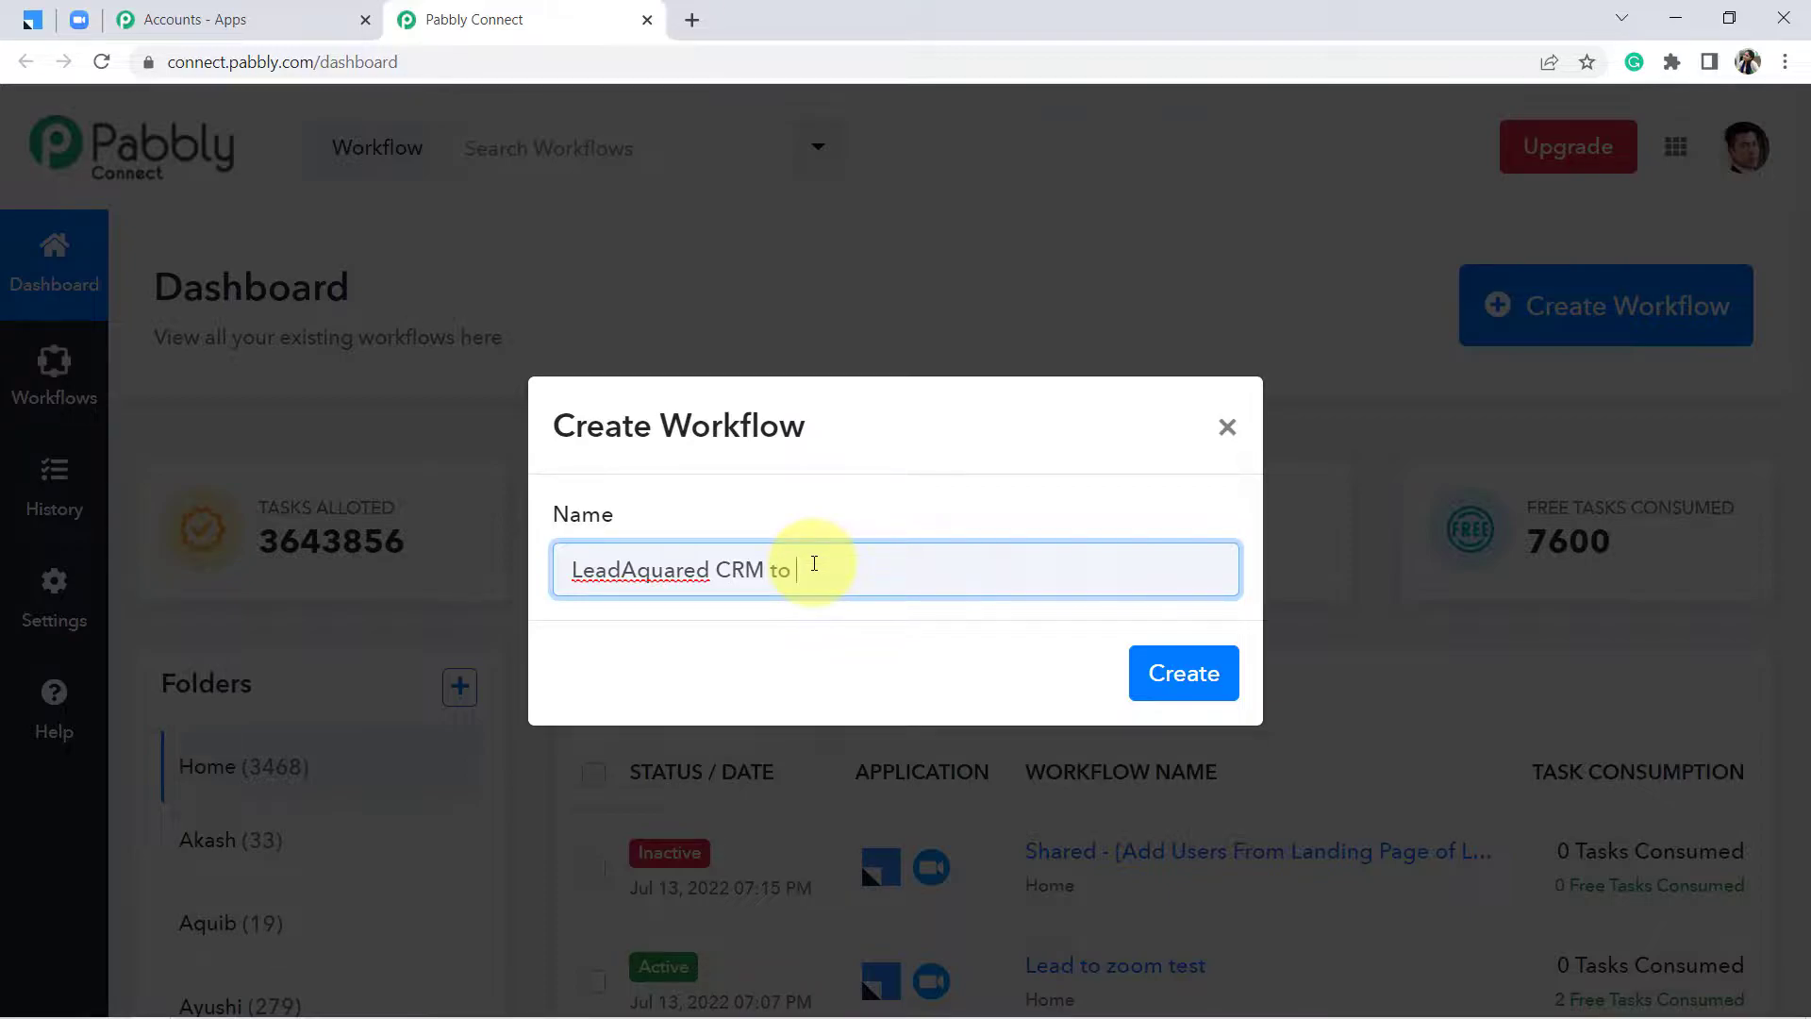
pyautogui.write('mm')
pyautogui.press('BackSpace')
pyautogui.press('BackSpace')
pyautogui.write('m App')
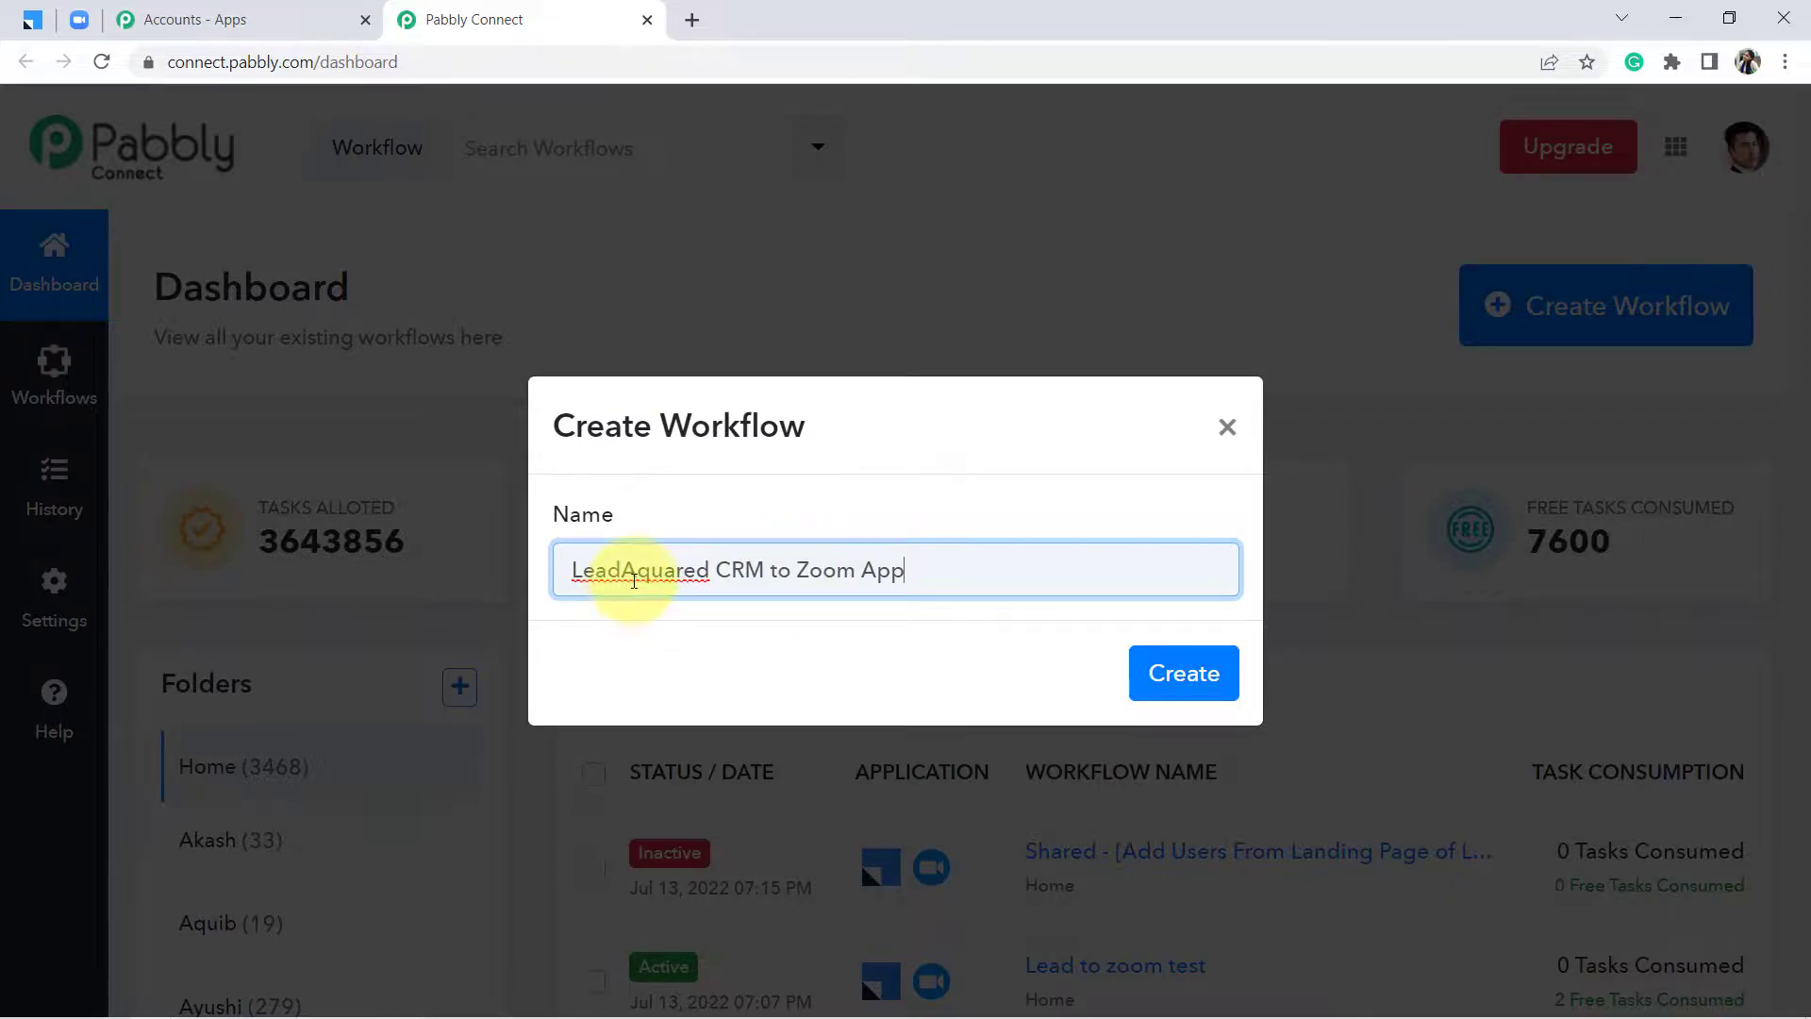
pyautogui.write('Sq')
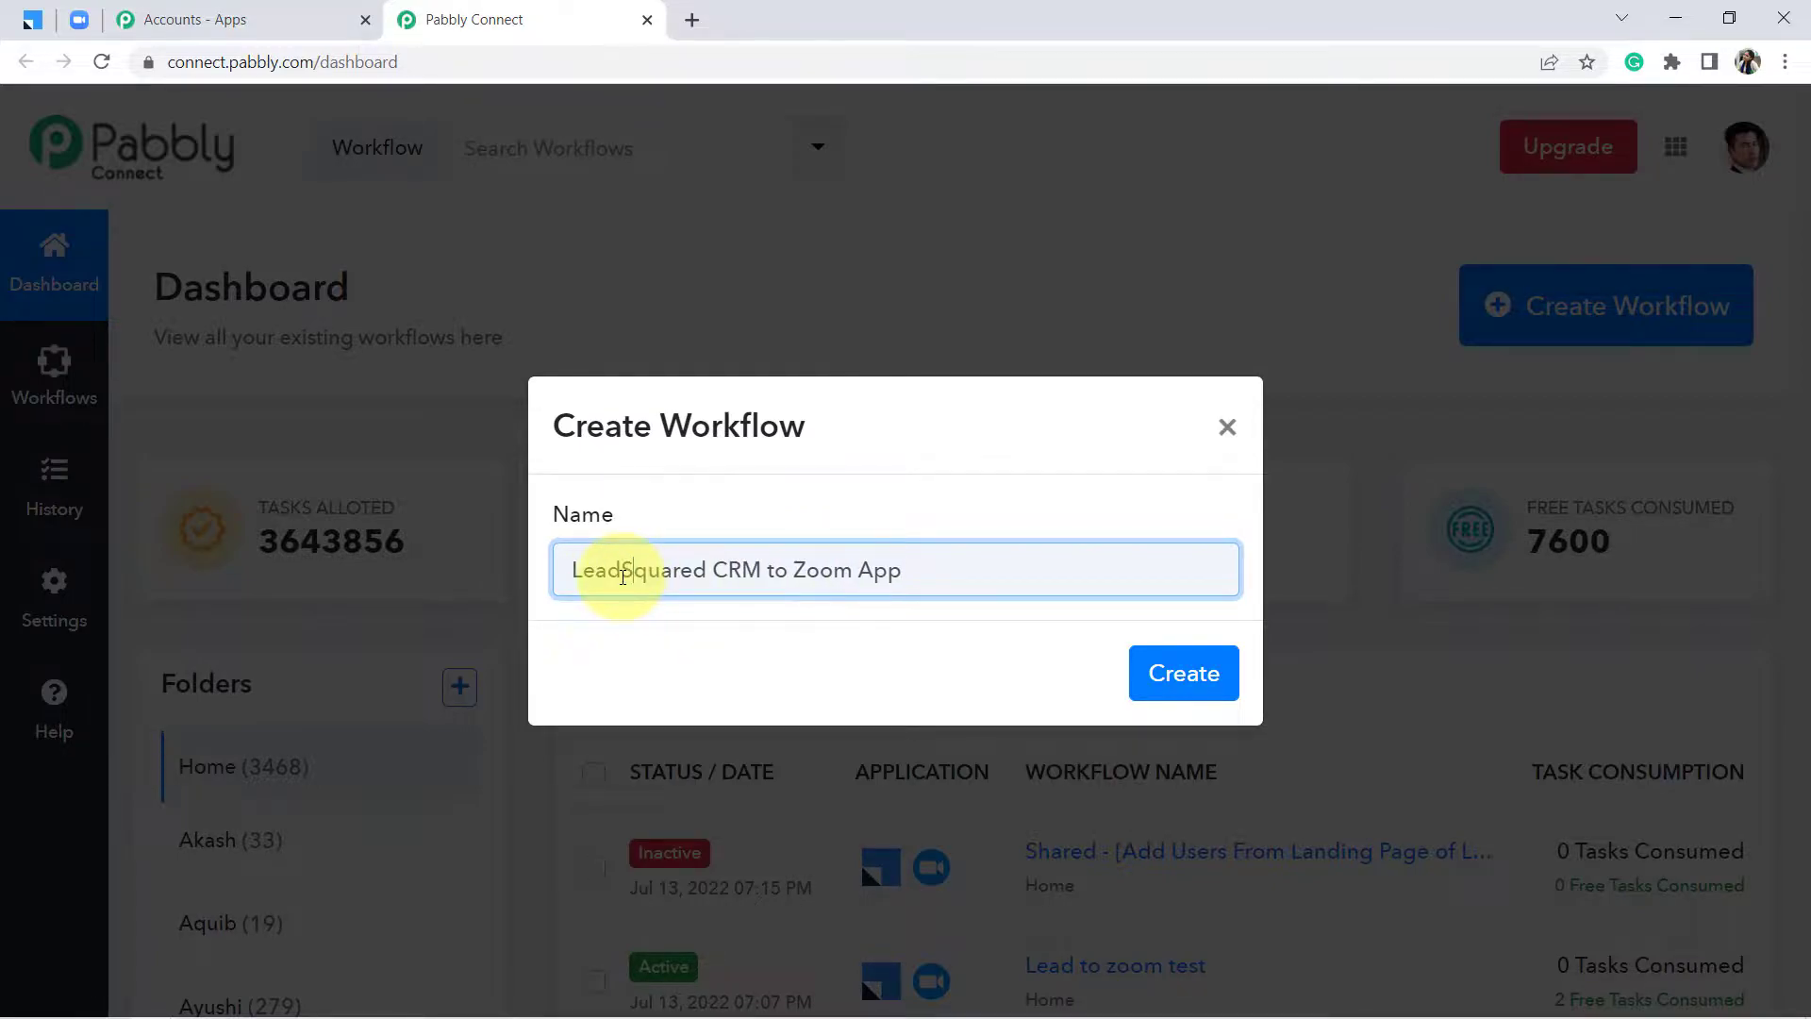
pyautogui.press('Delete')
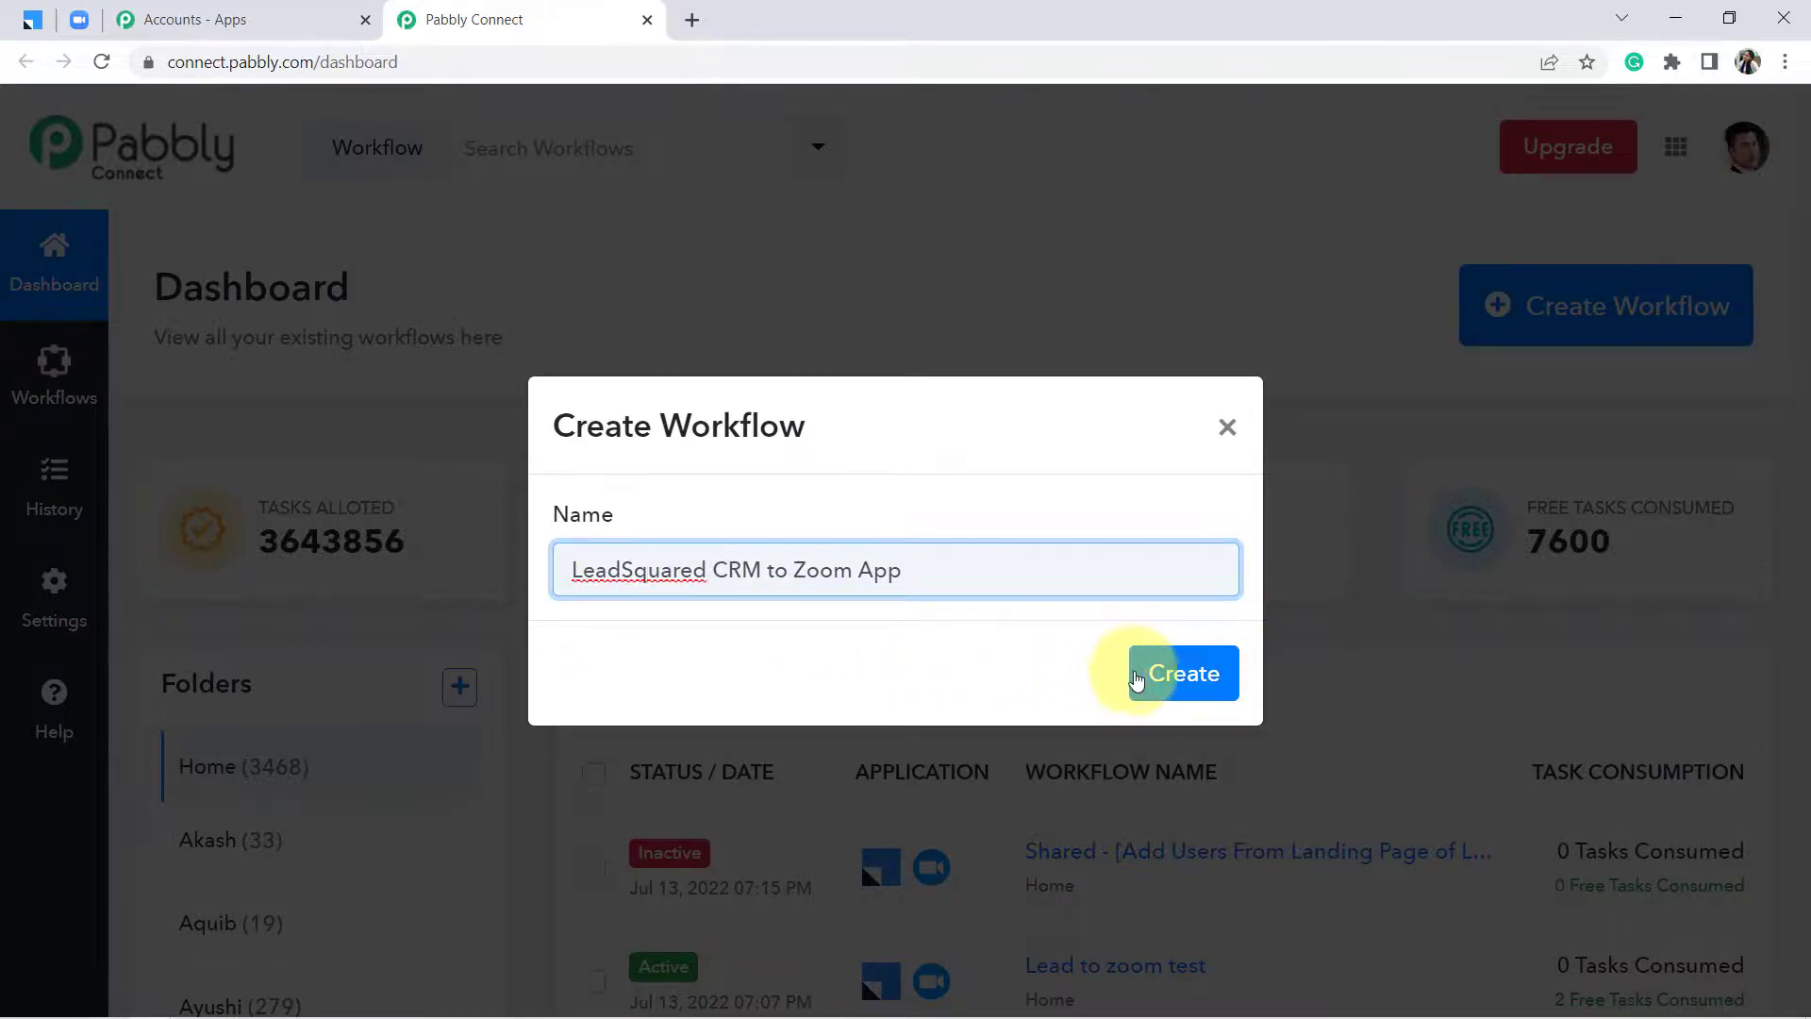
pyautogui.click(1146, 673)
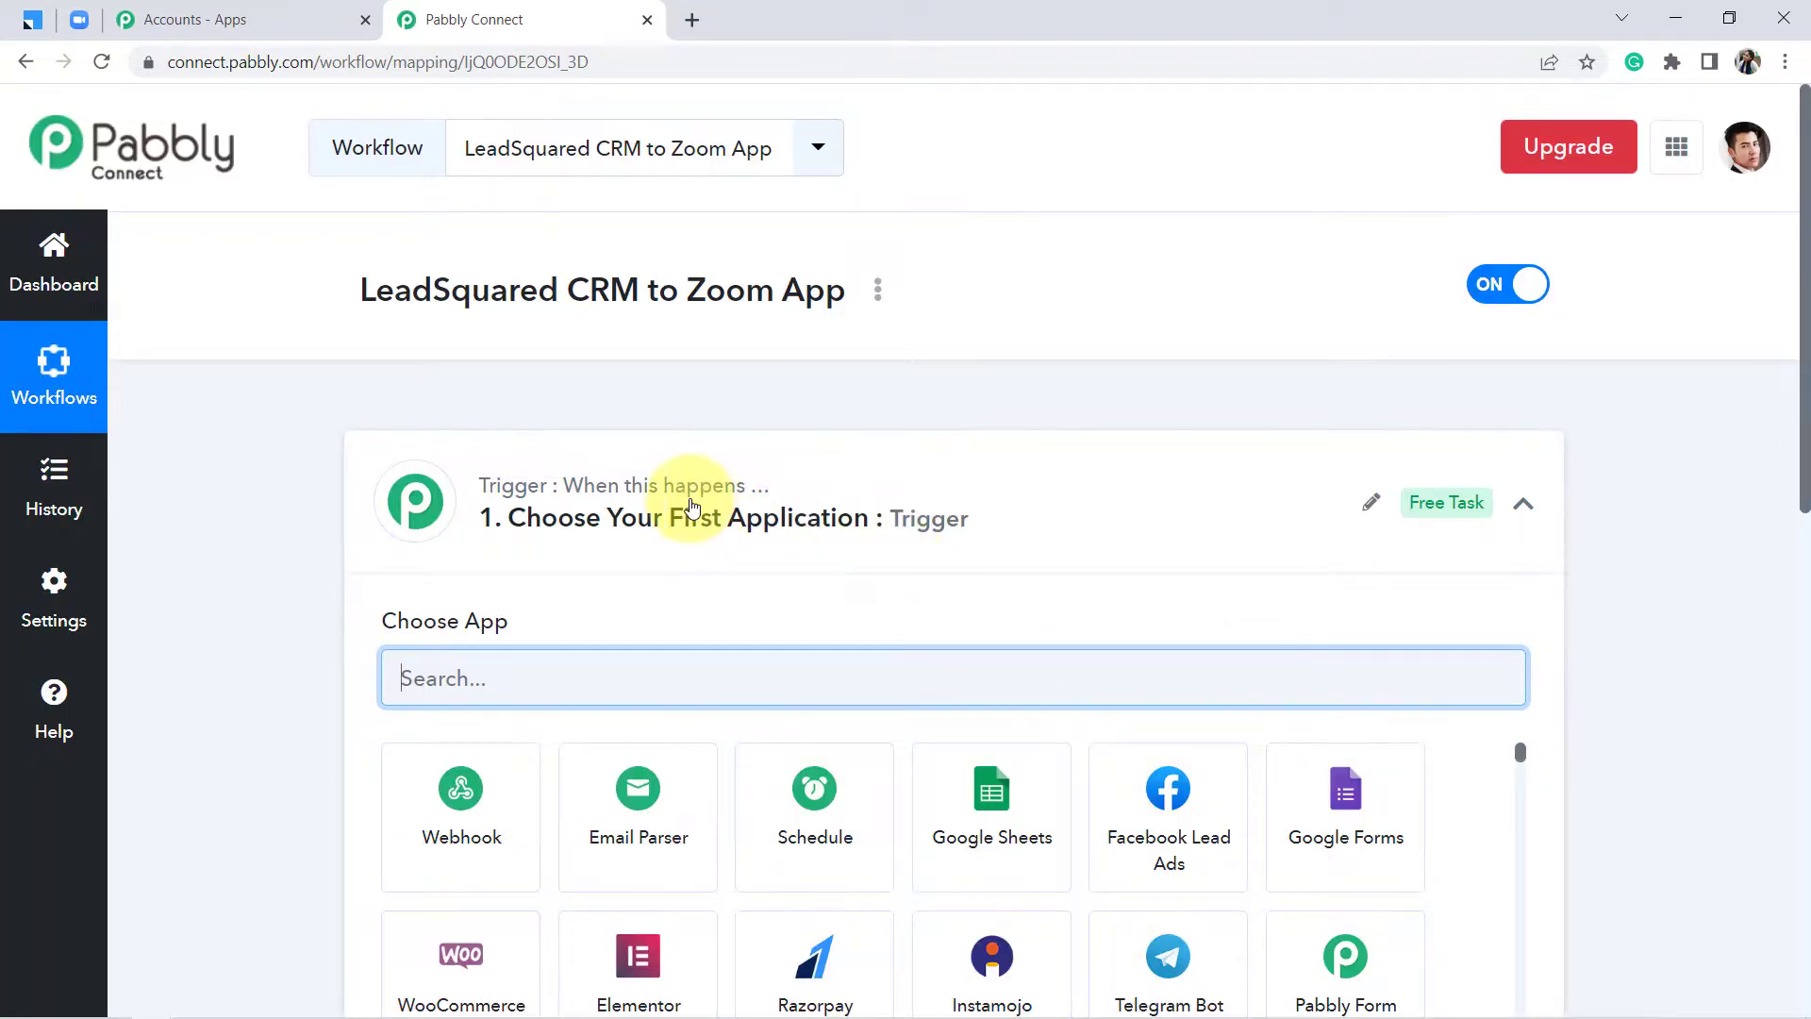
# Collapse the trigger step and highlight the 'LeadSquared CRM to Zoom App' workflow title
pyautogui.click(692, 506)
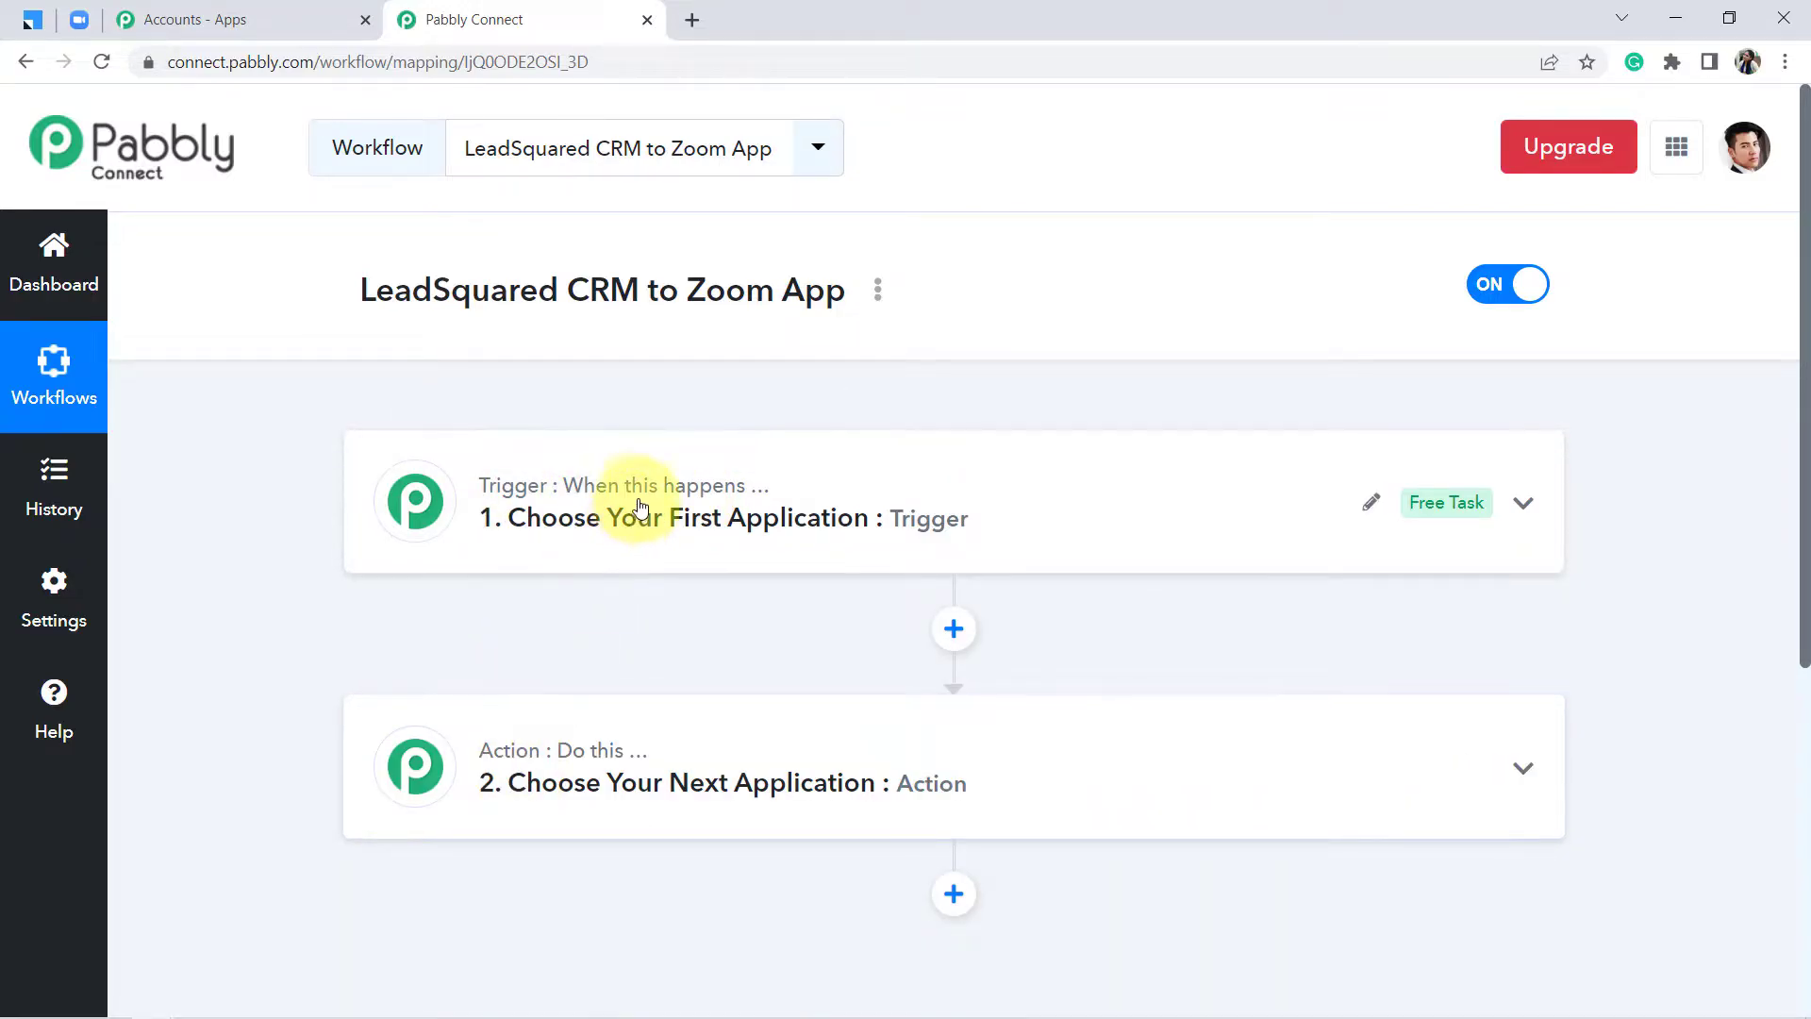
pyautogui.moveTo(552, 754)
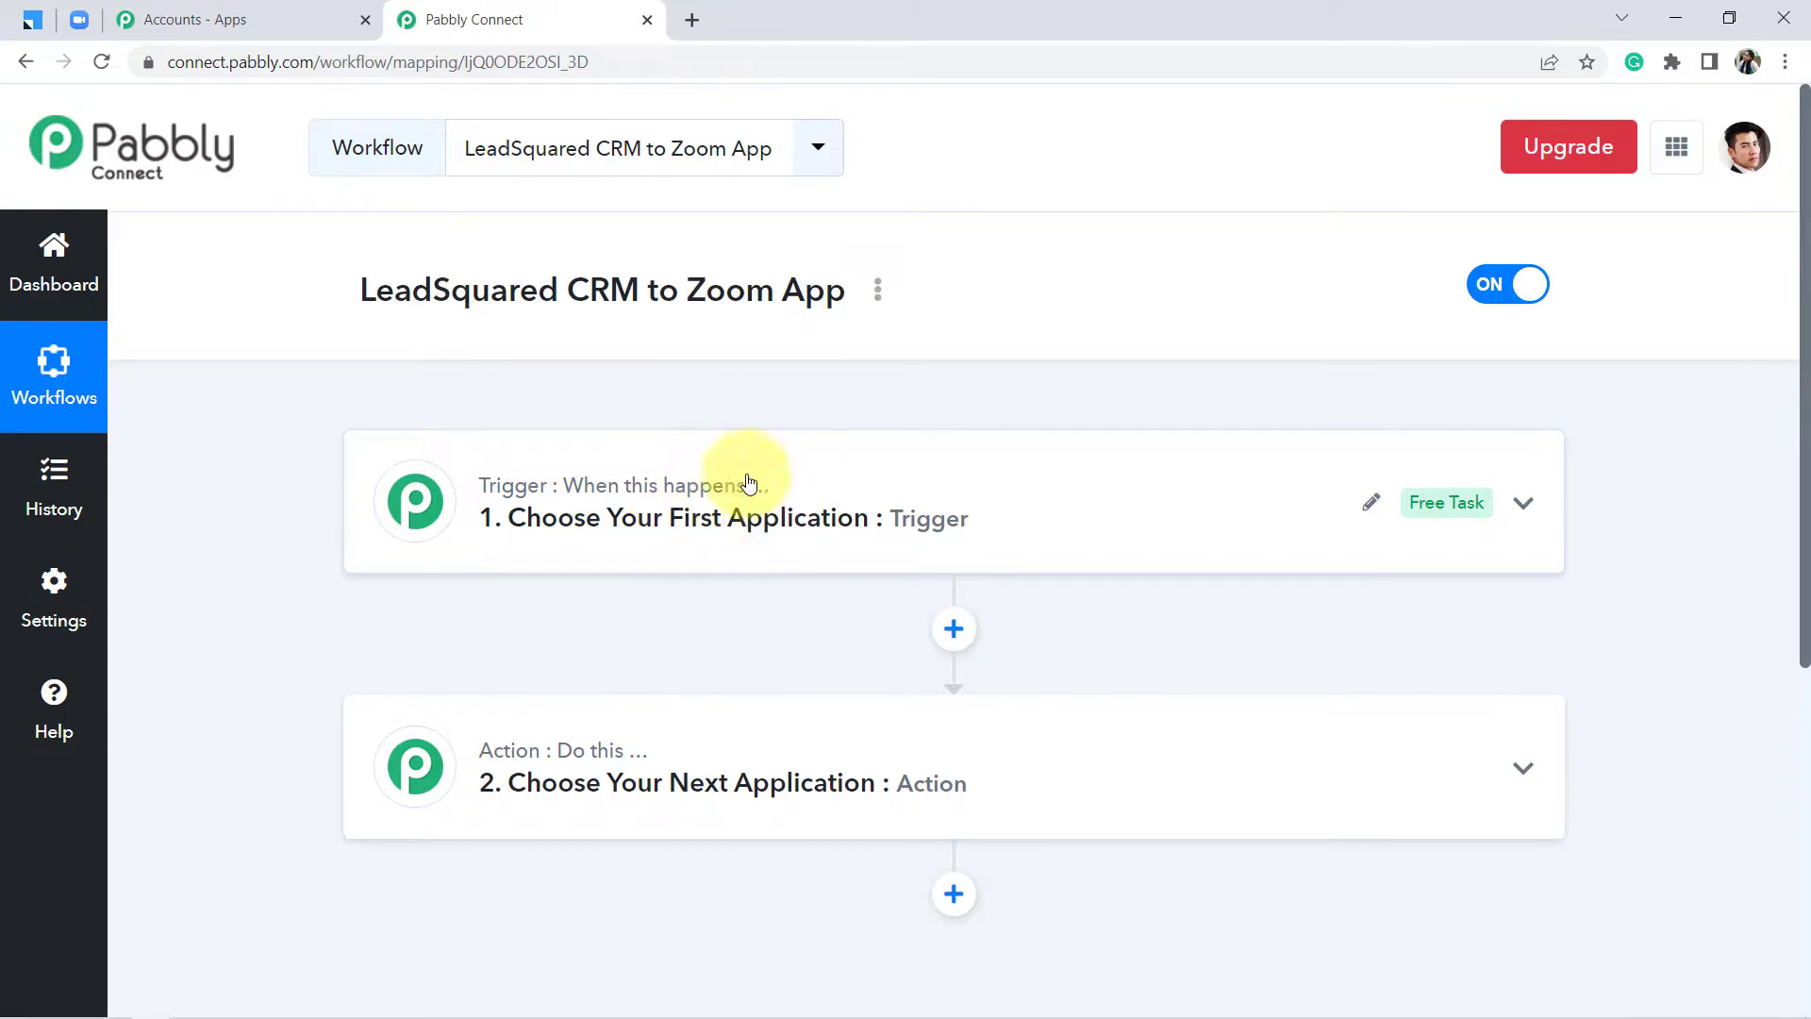
pyautogui.moveTo(394, 292); pyautogui.dragTo(581, 295)
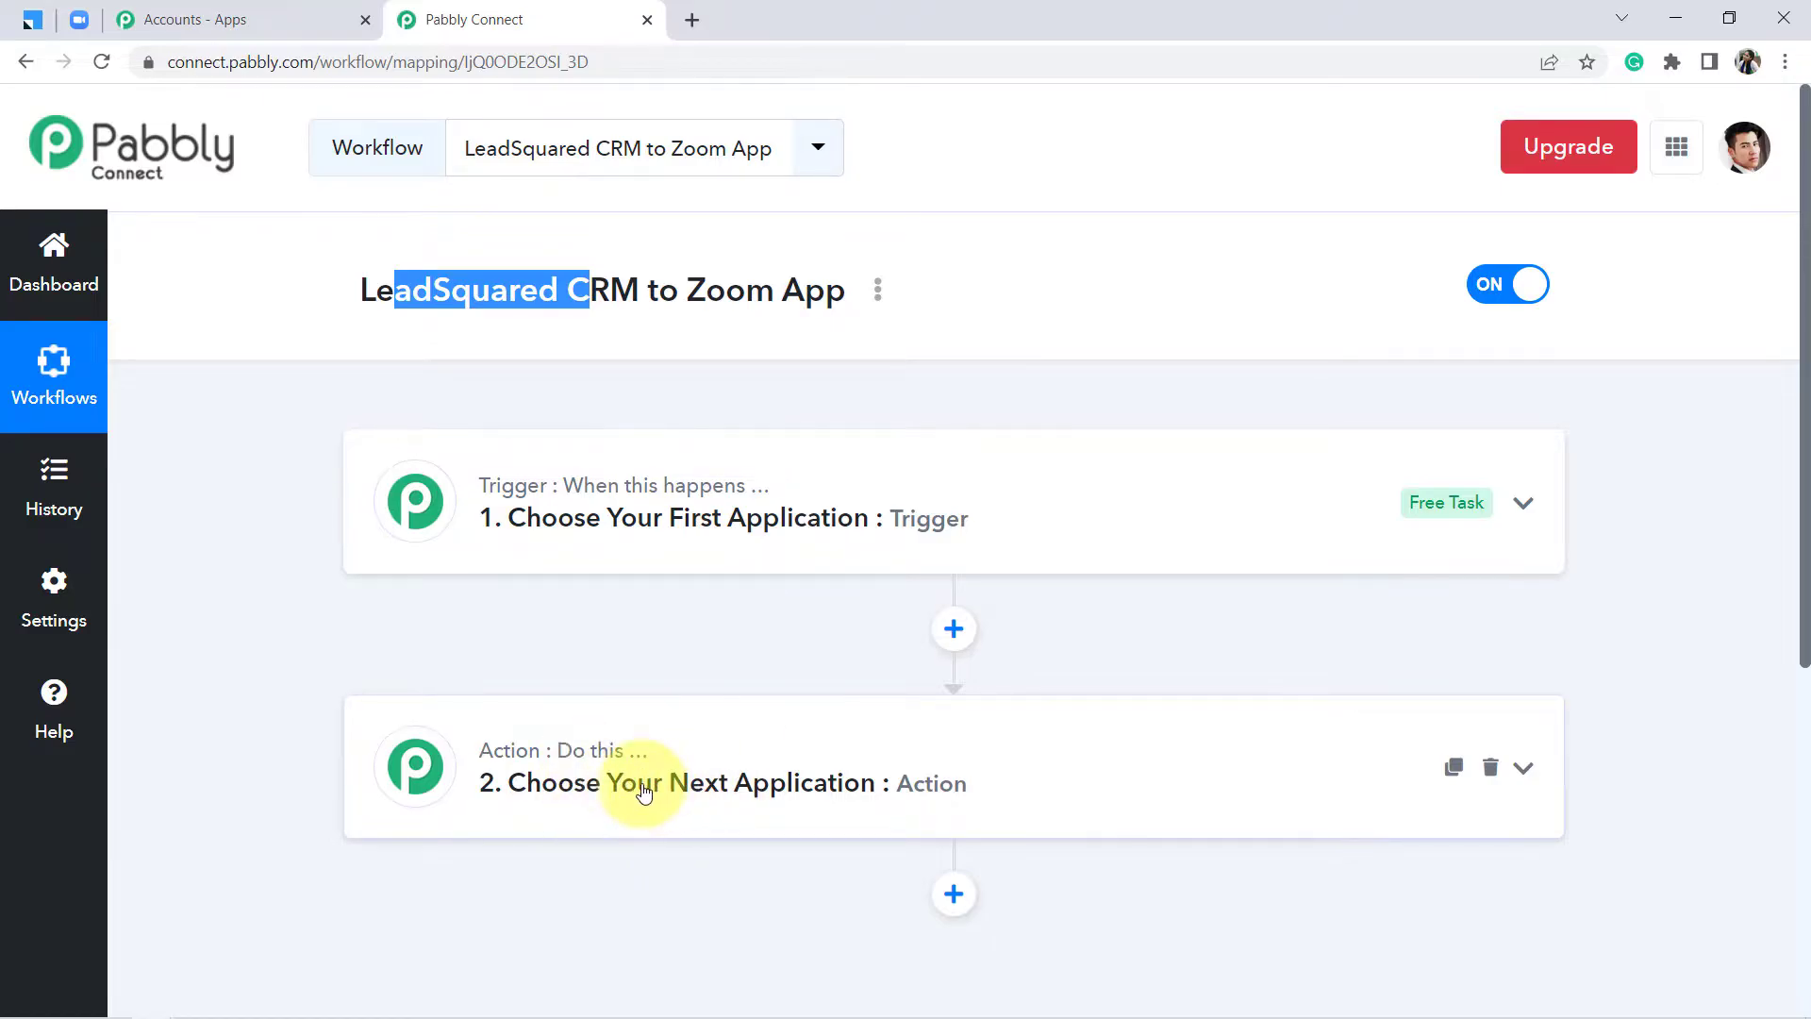
# Set the trigger app to Leadsquared with the Landing Page Submission event
pyautogui.click(828, 516)
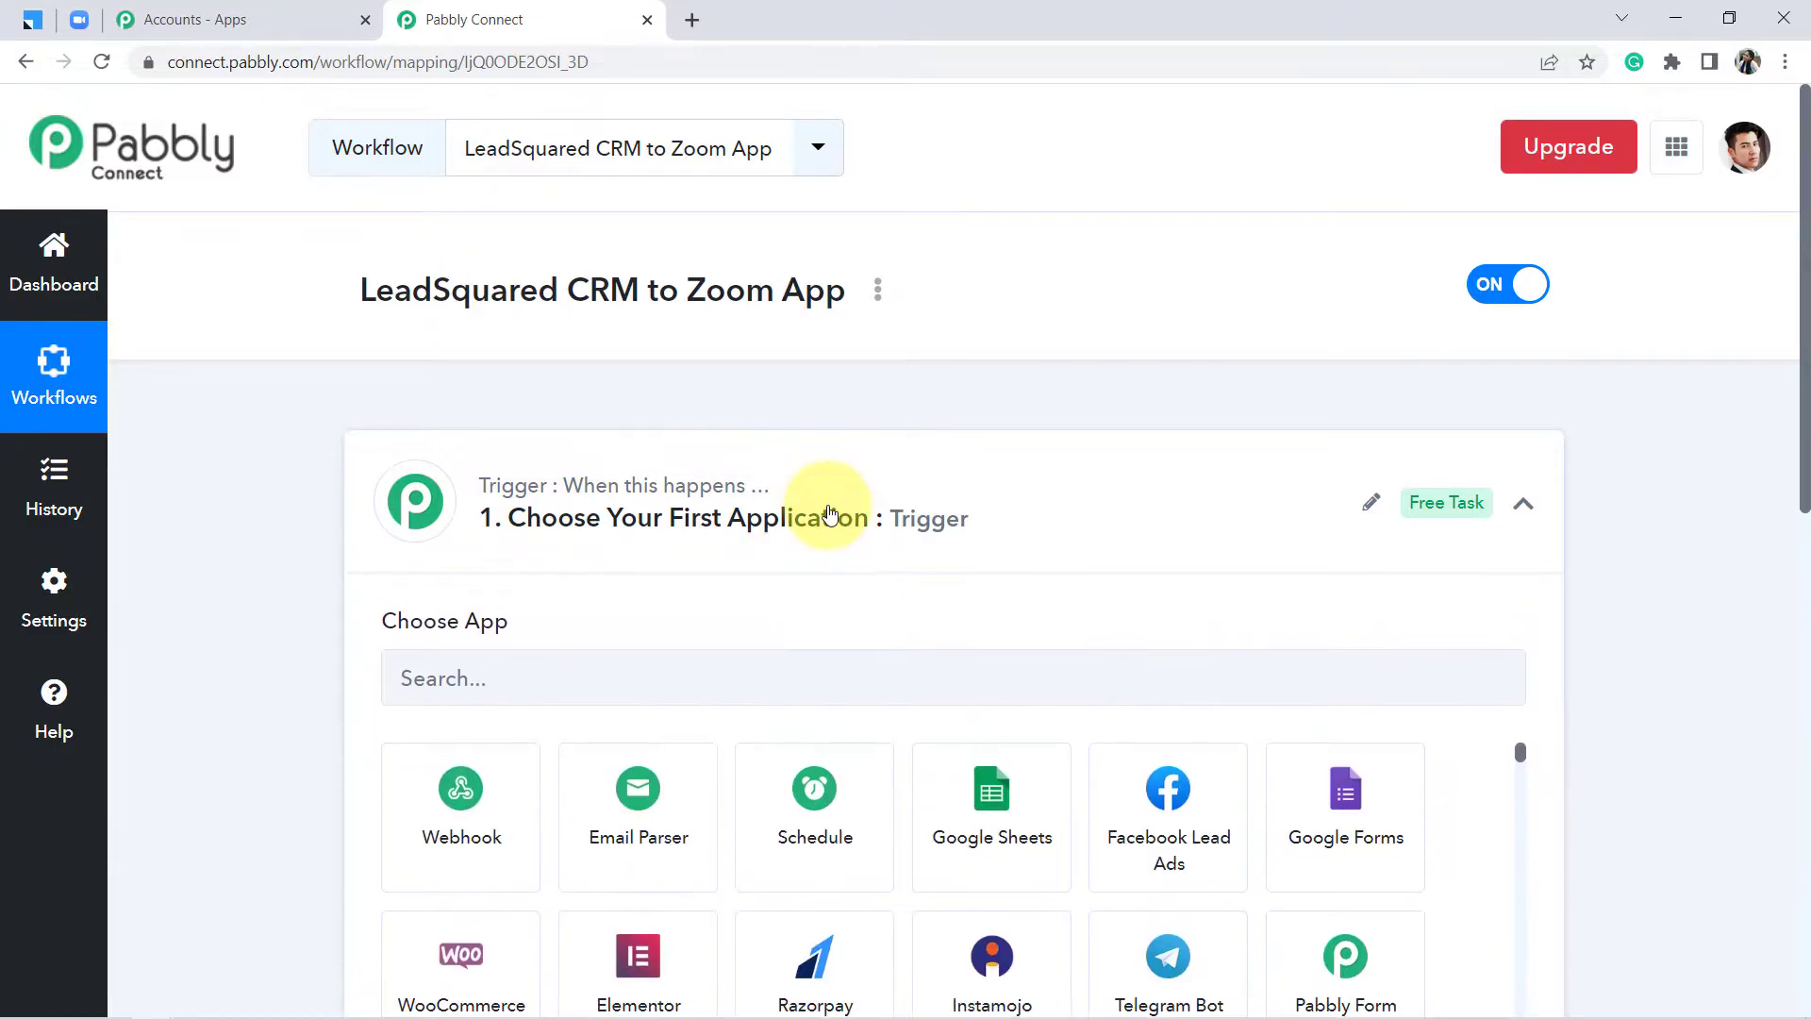
pyautogui.scroll(-1, 1805, 407)
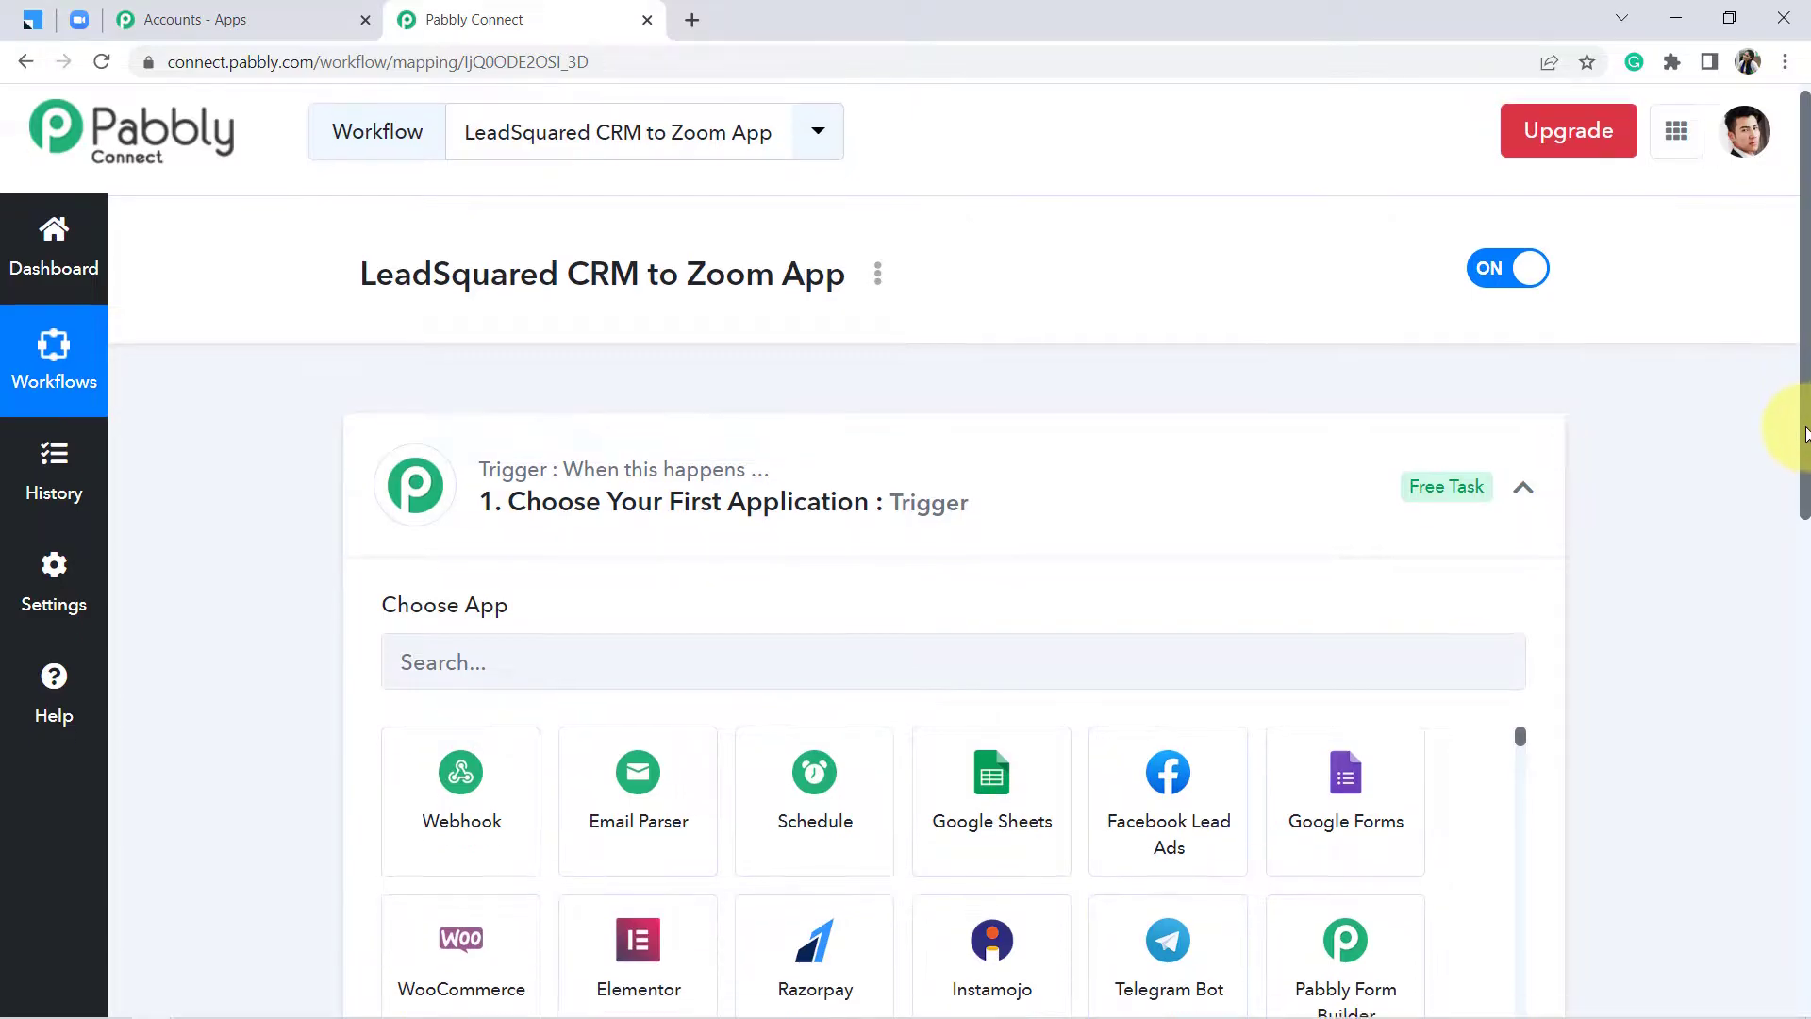
pyautogui.click(687, 551)
pyautogui.write('lead')
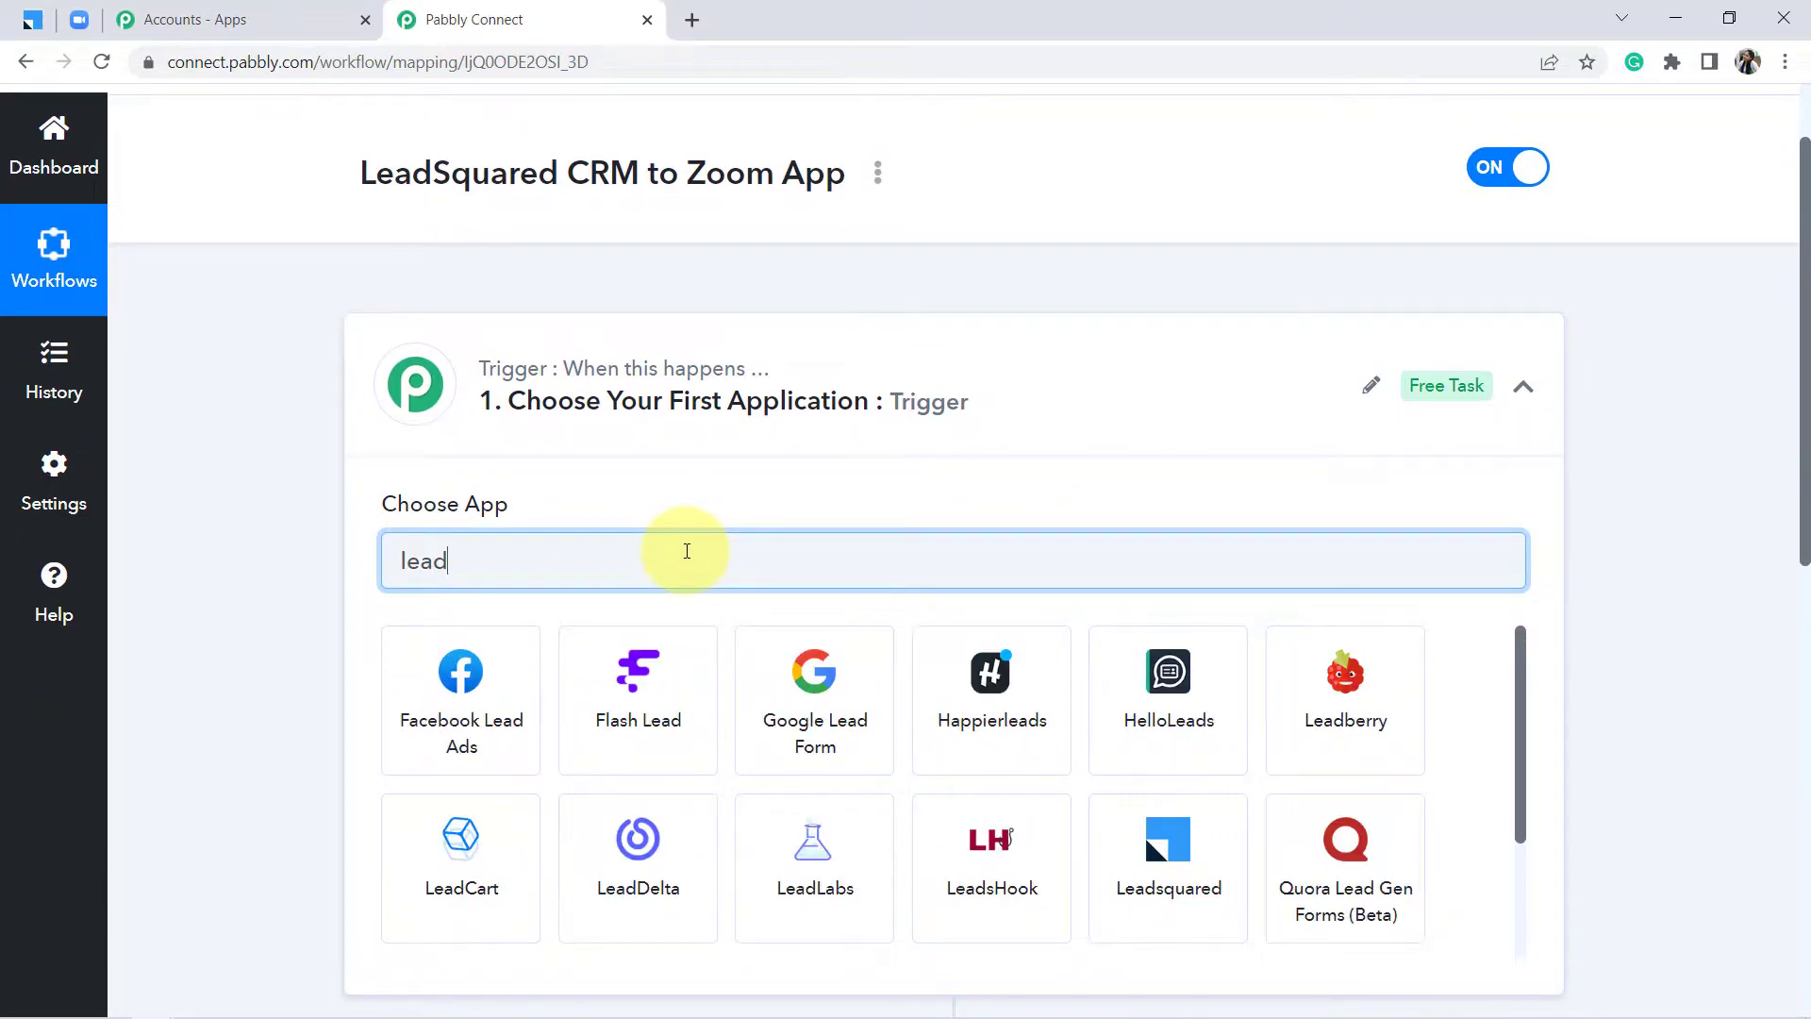
pyautogui.write('qs')
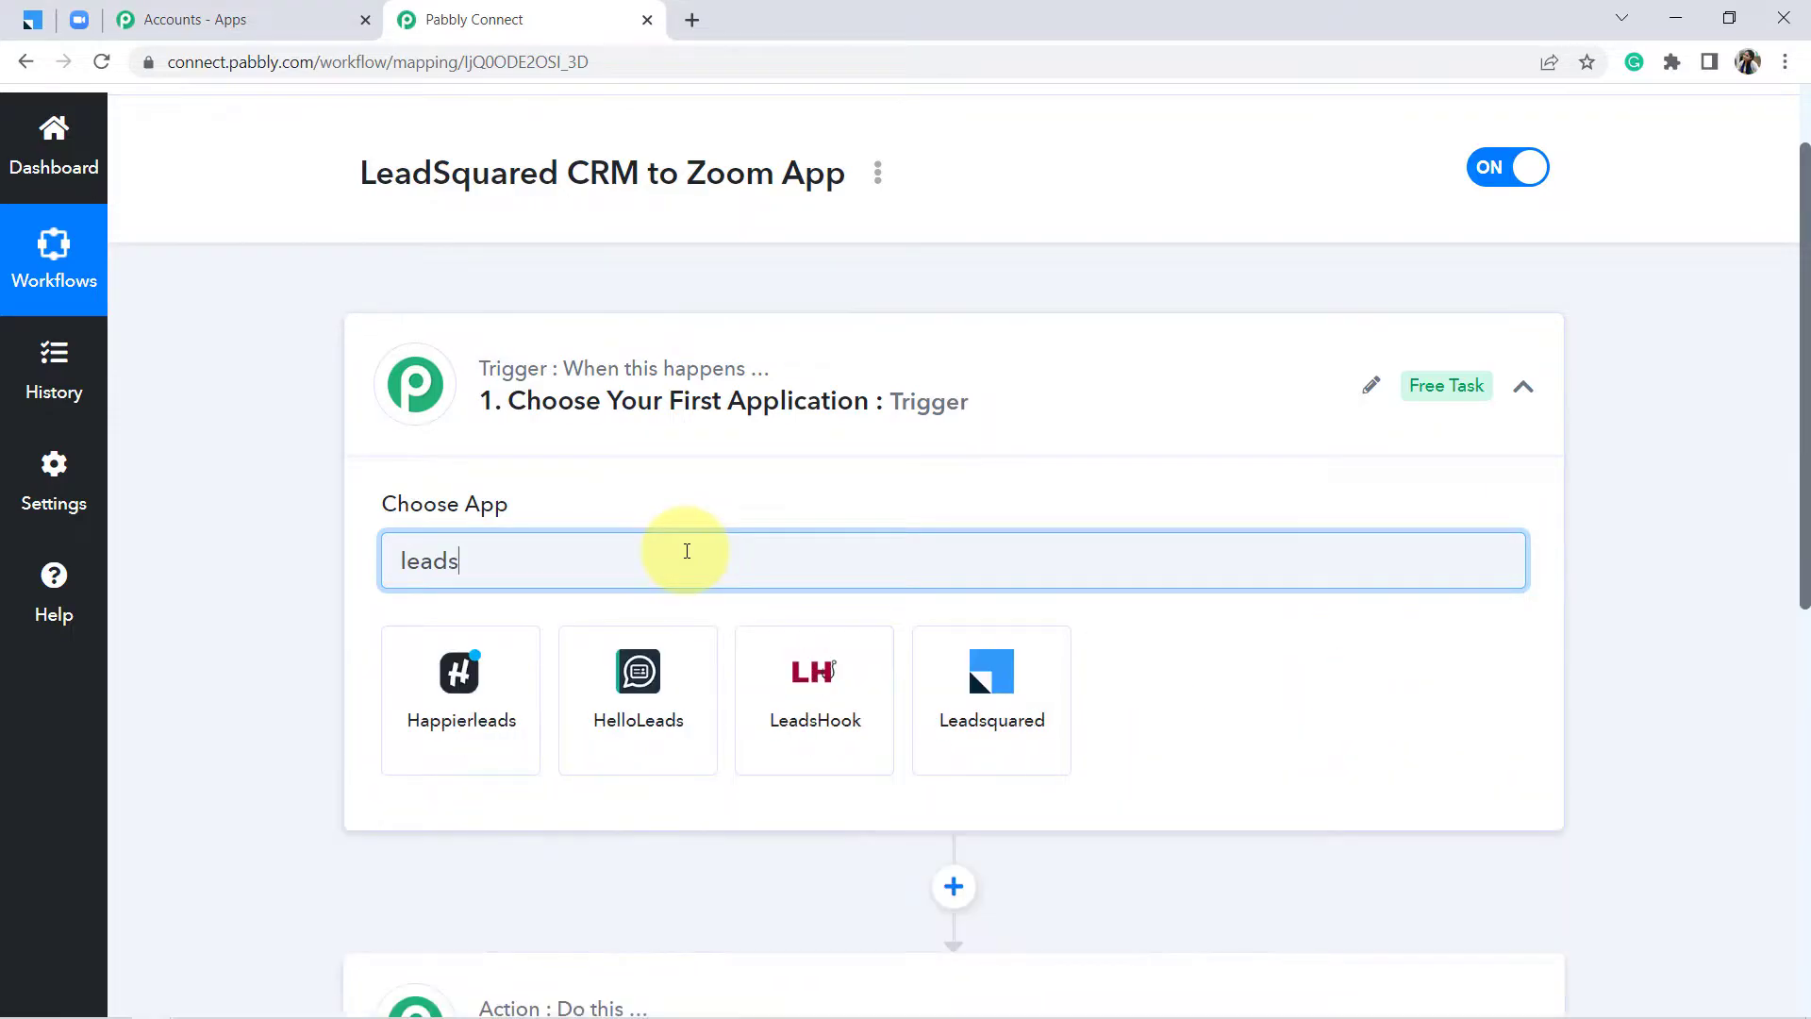
pyautogui.click(1007, 703)
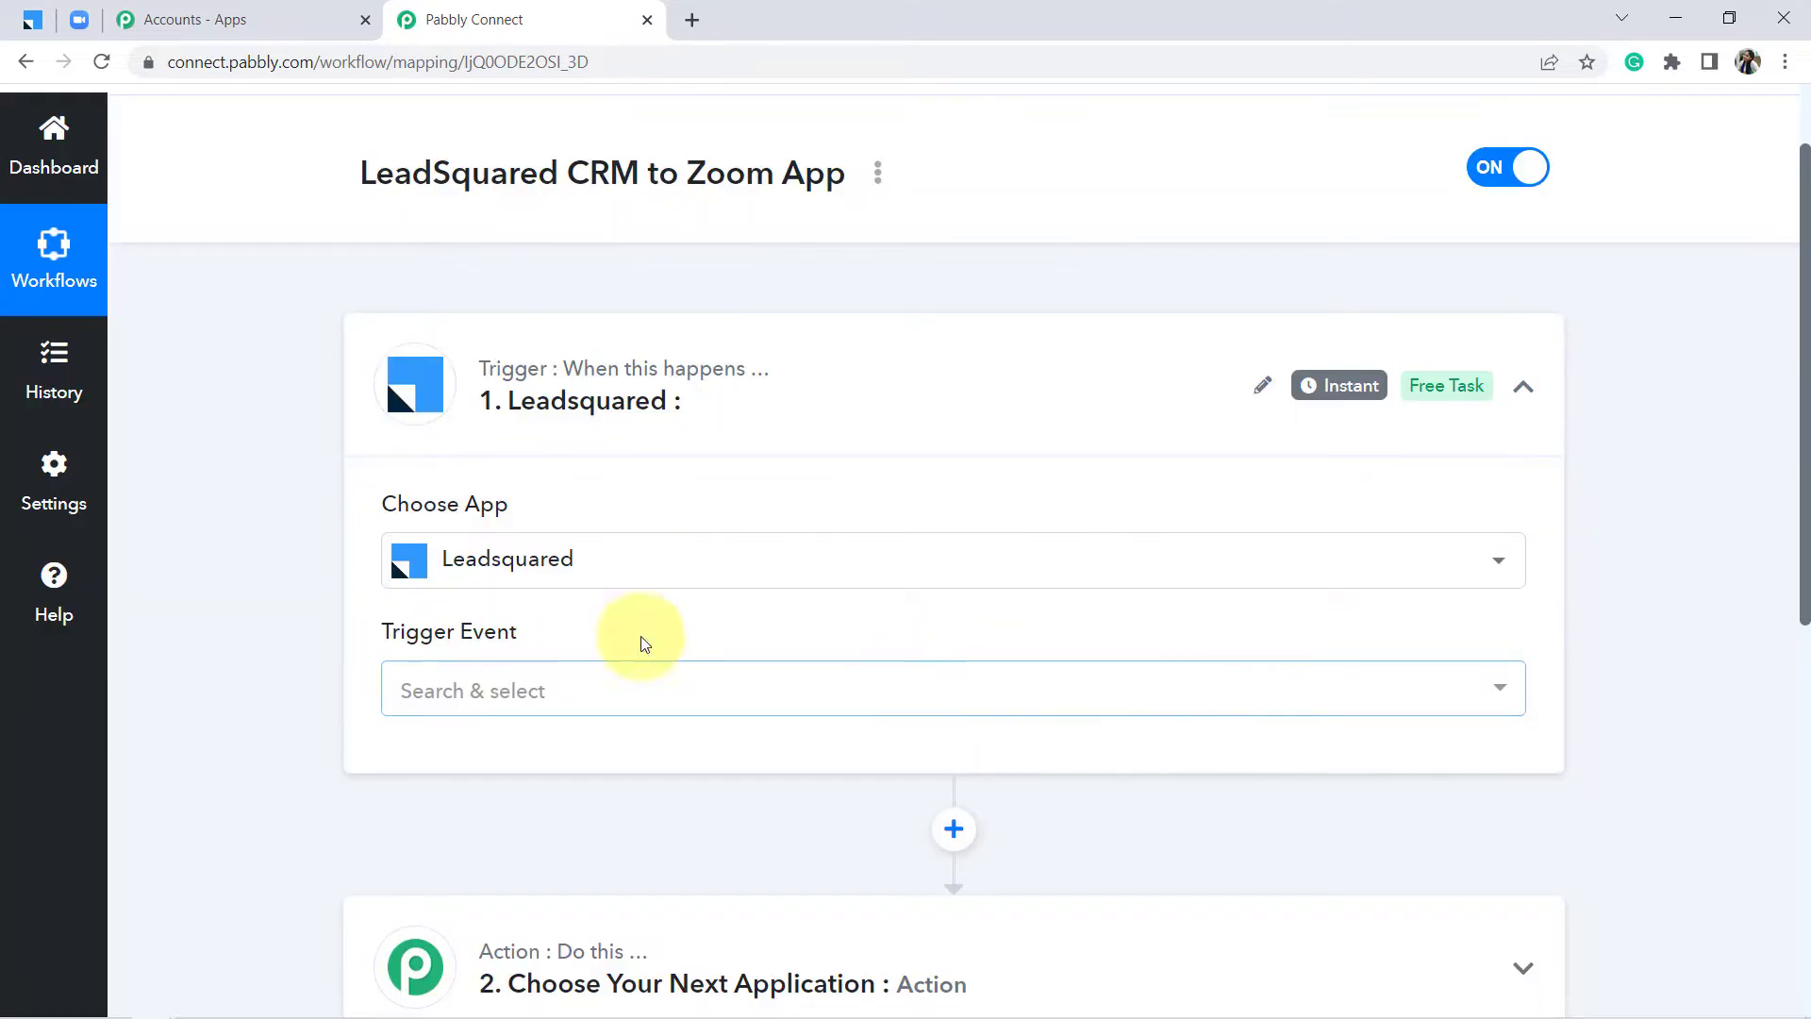
pyautogui.click(437, 707)
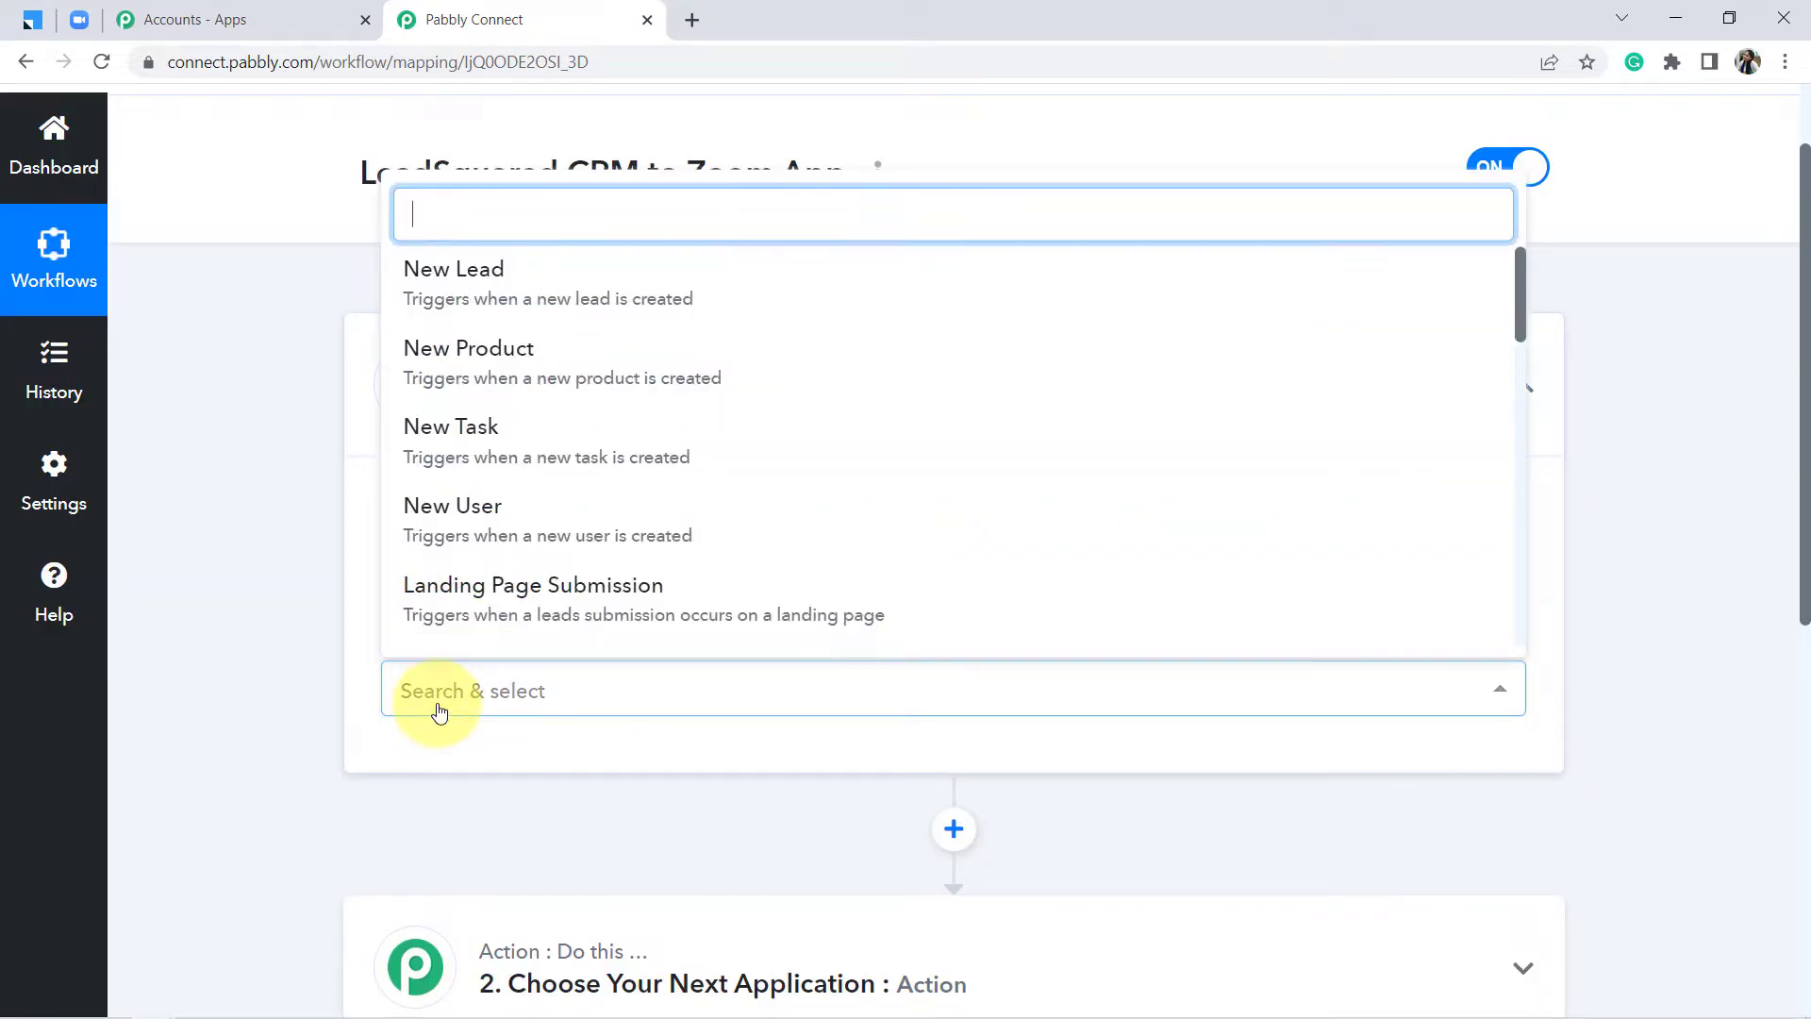
pyautogui.click(524, 587)
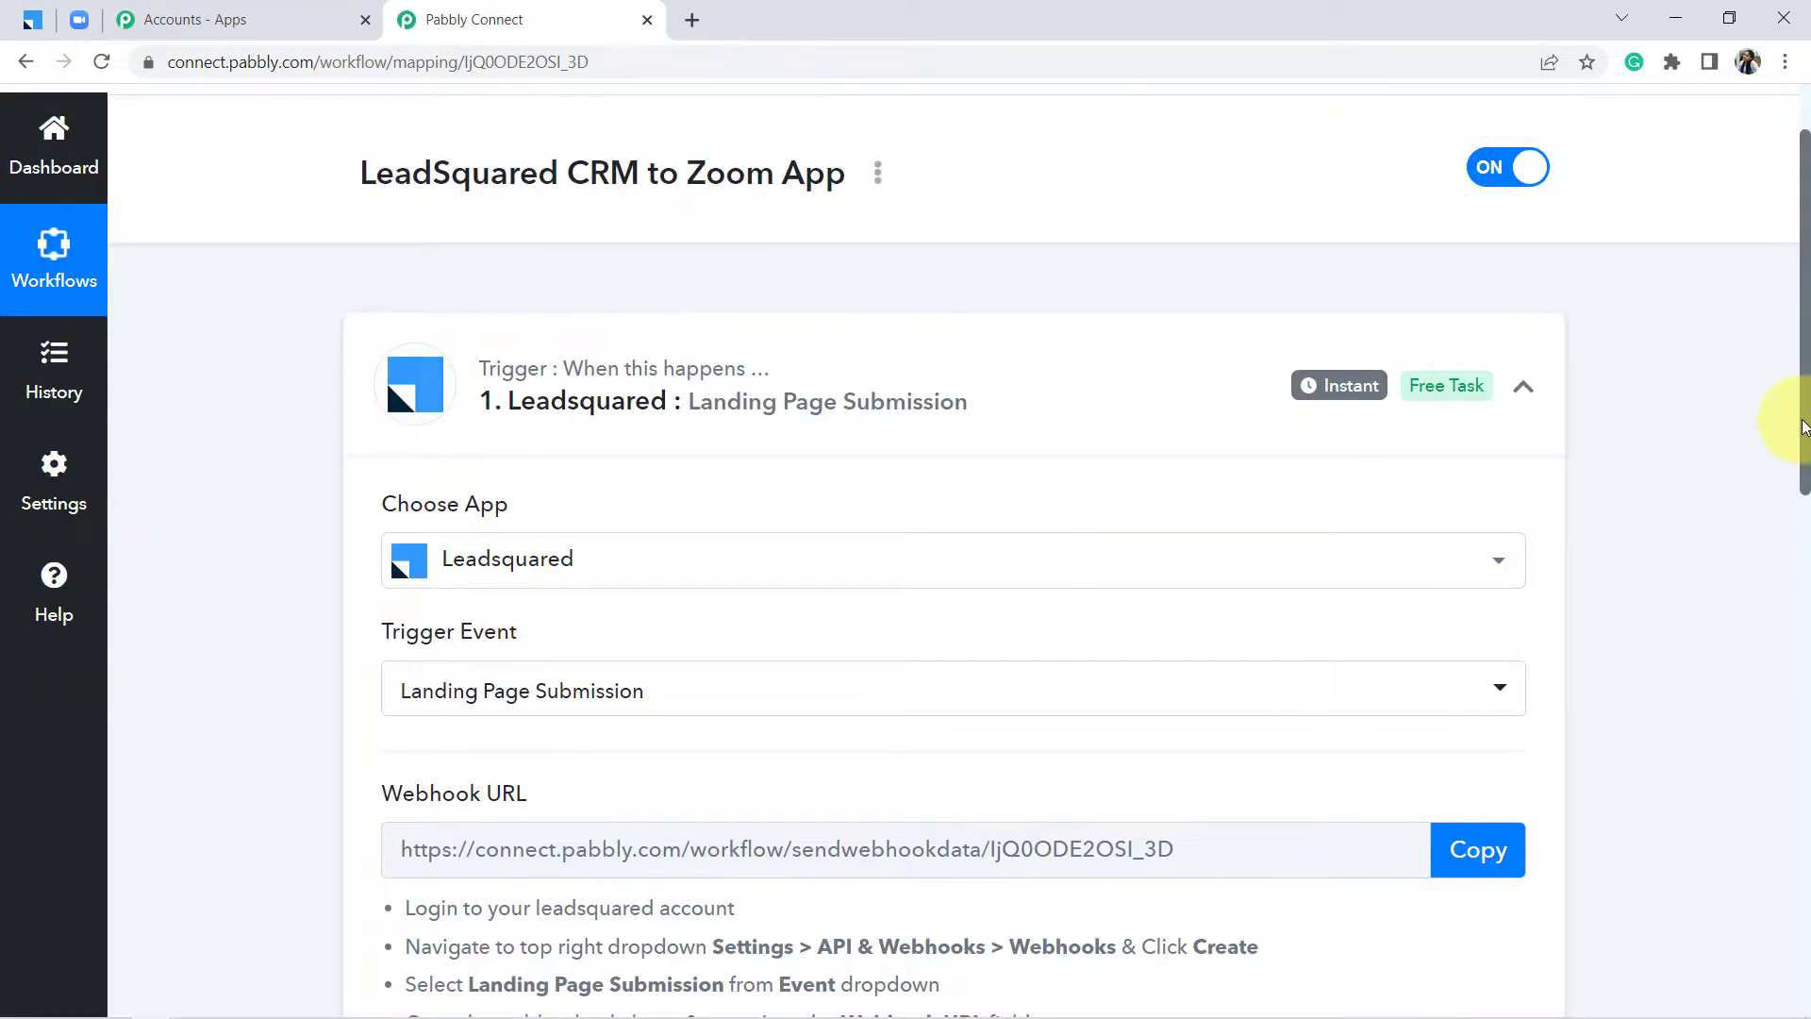
# Review the LeadSquared webhook setup instructions and copy the generated webhook URL
pyautogui.scroll(-4, 1797, 415)
pyautogui.moveTo(444, 449); pyautogui.dragTo(526, 451)
pyautogui.moveTo(464, 564); pyautogui.dragTo(613, 719)
pyautogui.click(613, 719)
pyautogui.click(1481, 509)
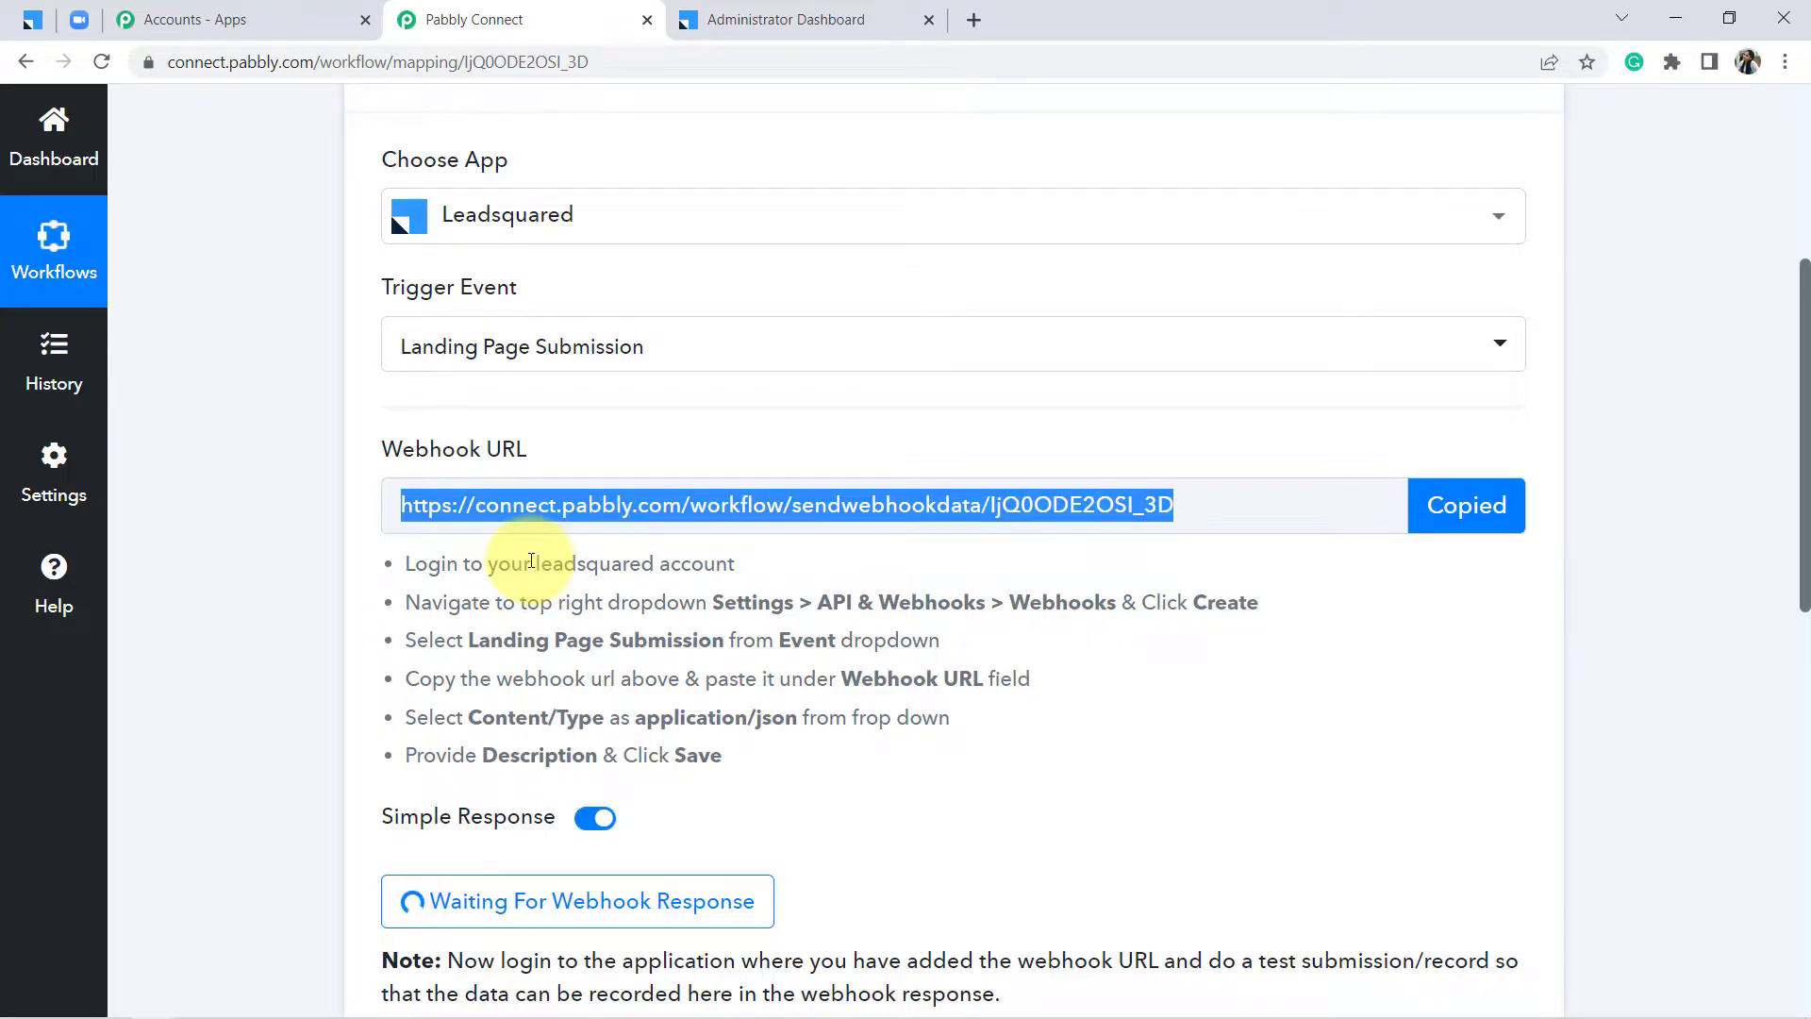
pyautogui.moveTo(533, 564); pyautogui.dragTo(636, 758)
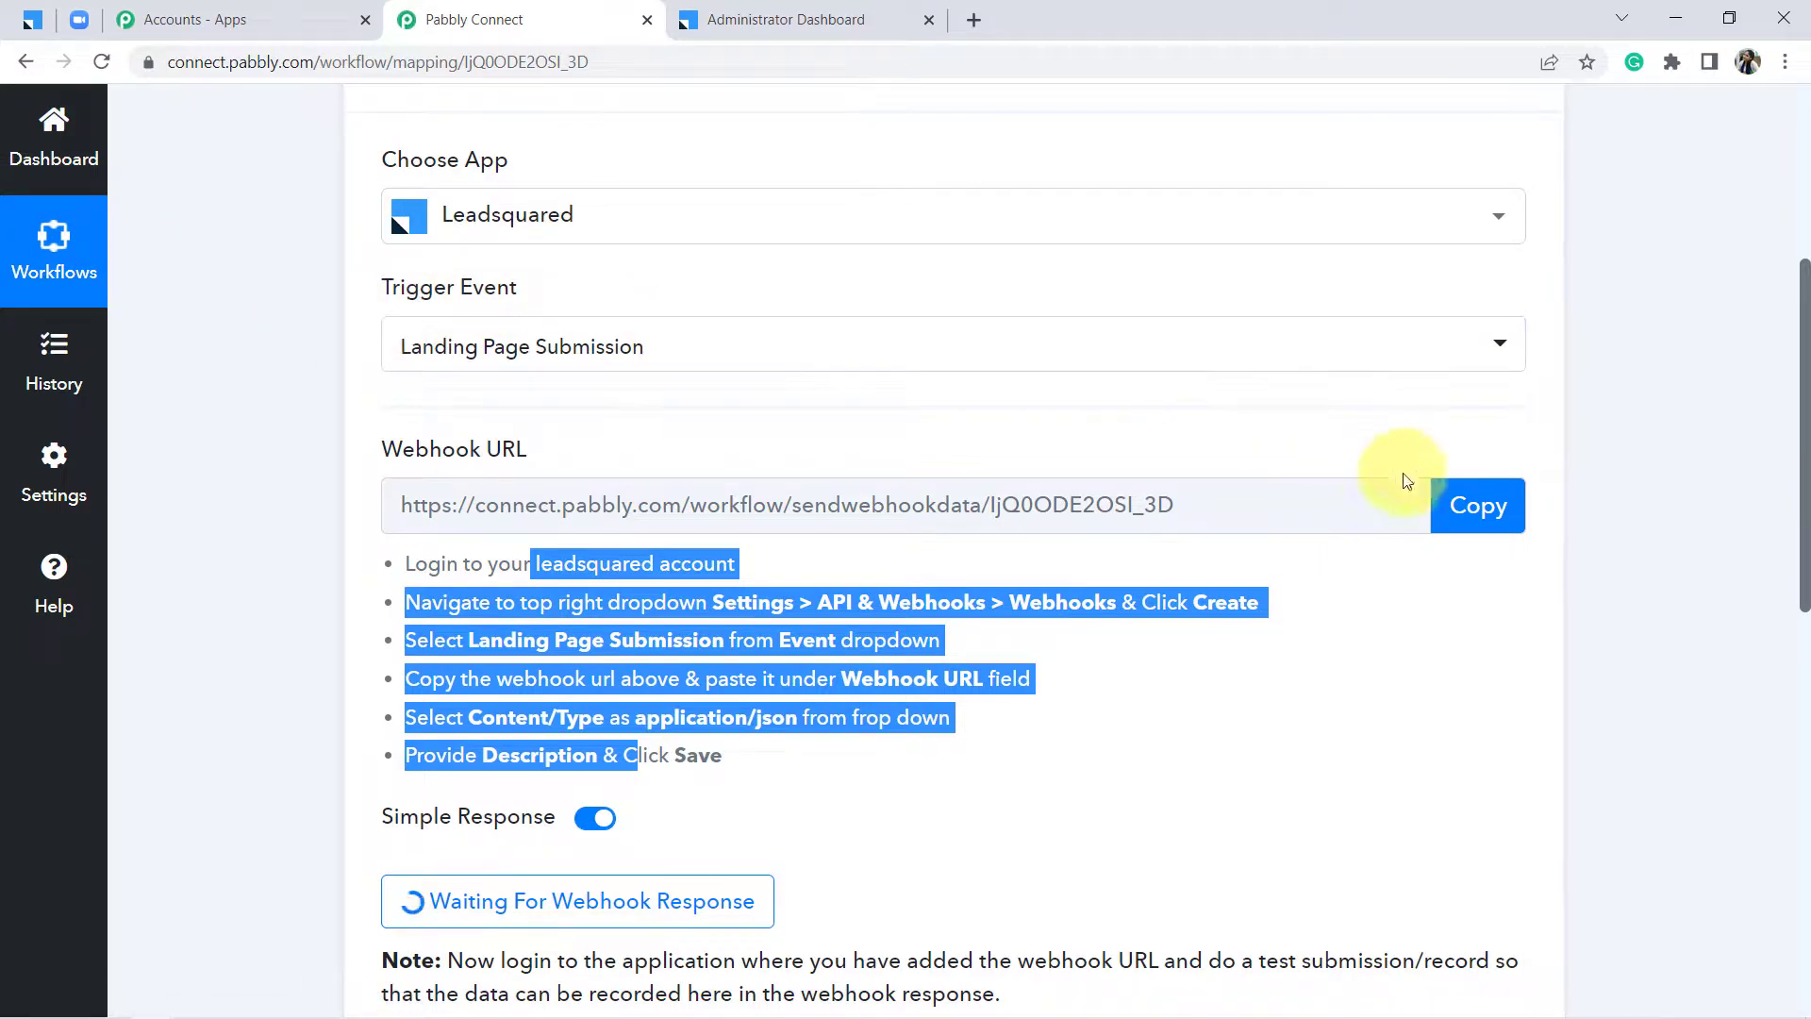
pyautogui.click(1469, 514)
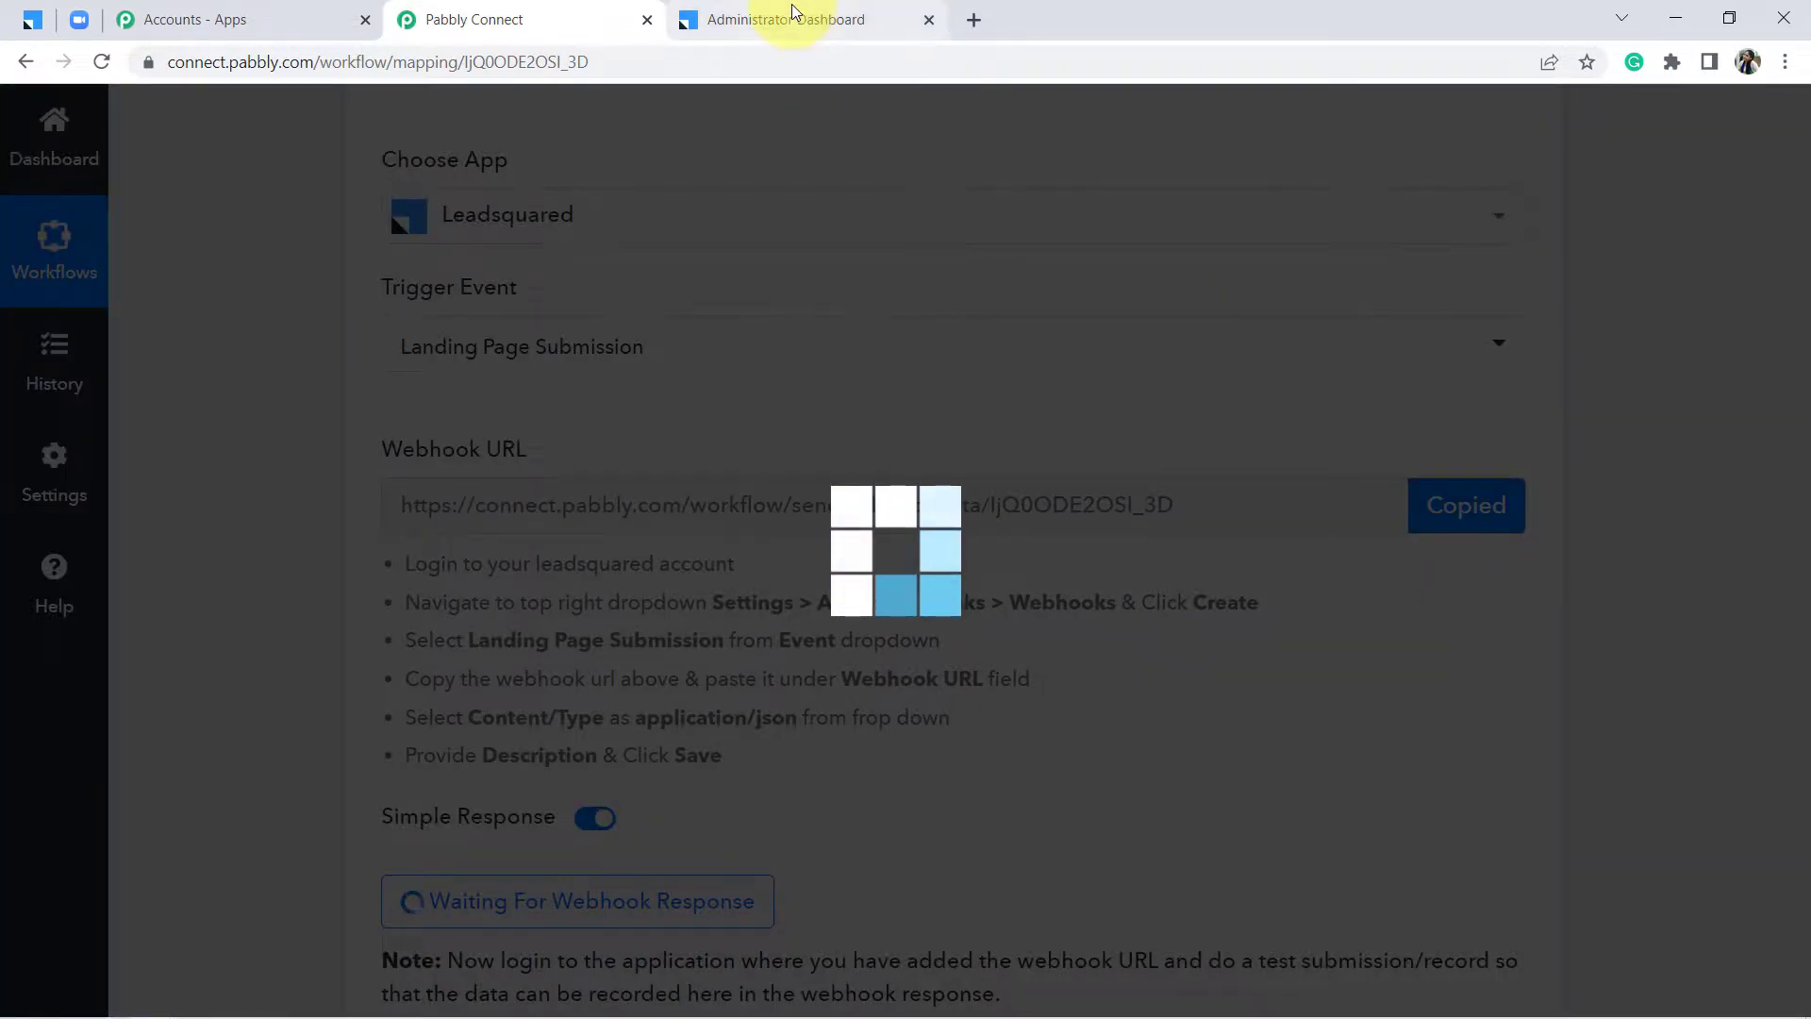
# Start a new webhook from LeadSquared's Settings > API and Webhooks > Webhooks page
pyautogui.click(793, 13)
pyautogui.moveTo(1183, 179)
pyautogui.moveTo(1644, 178)
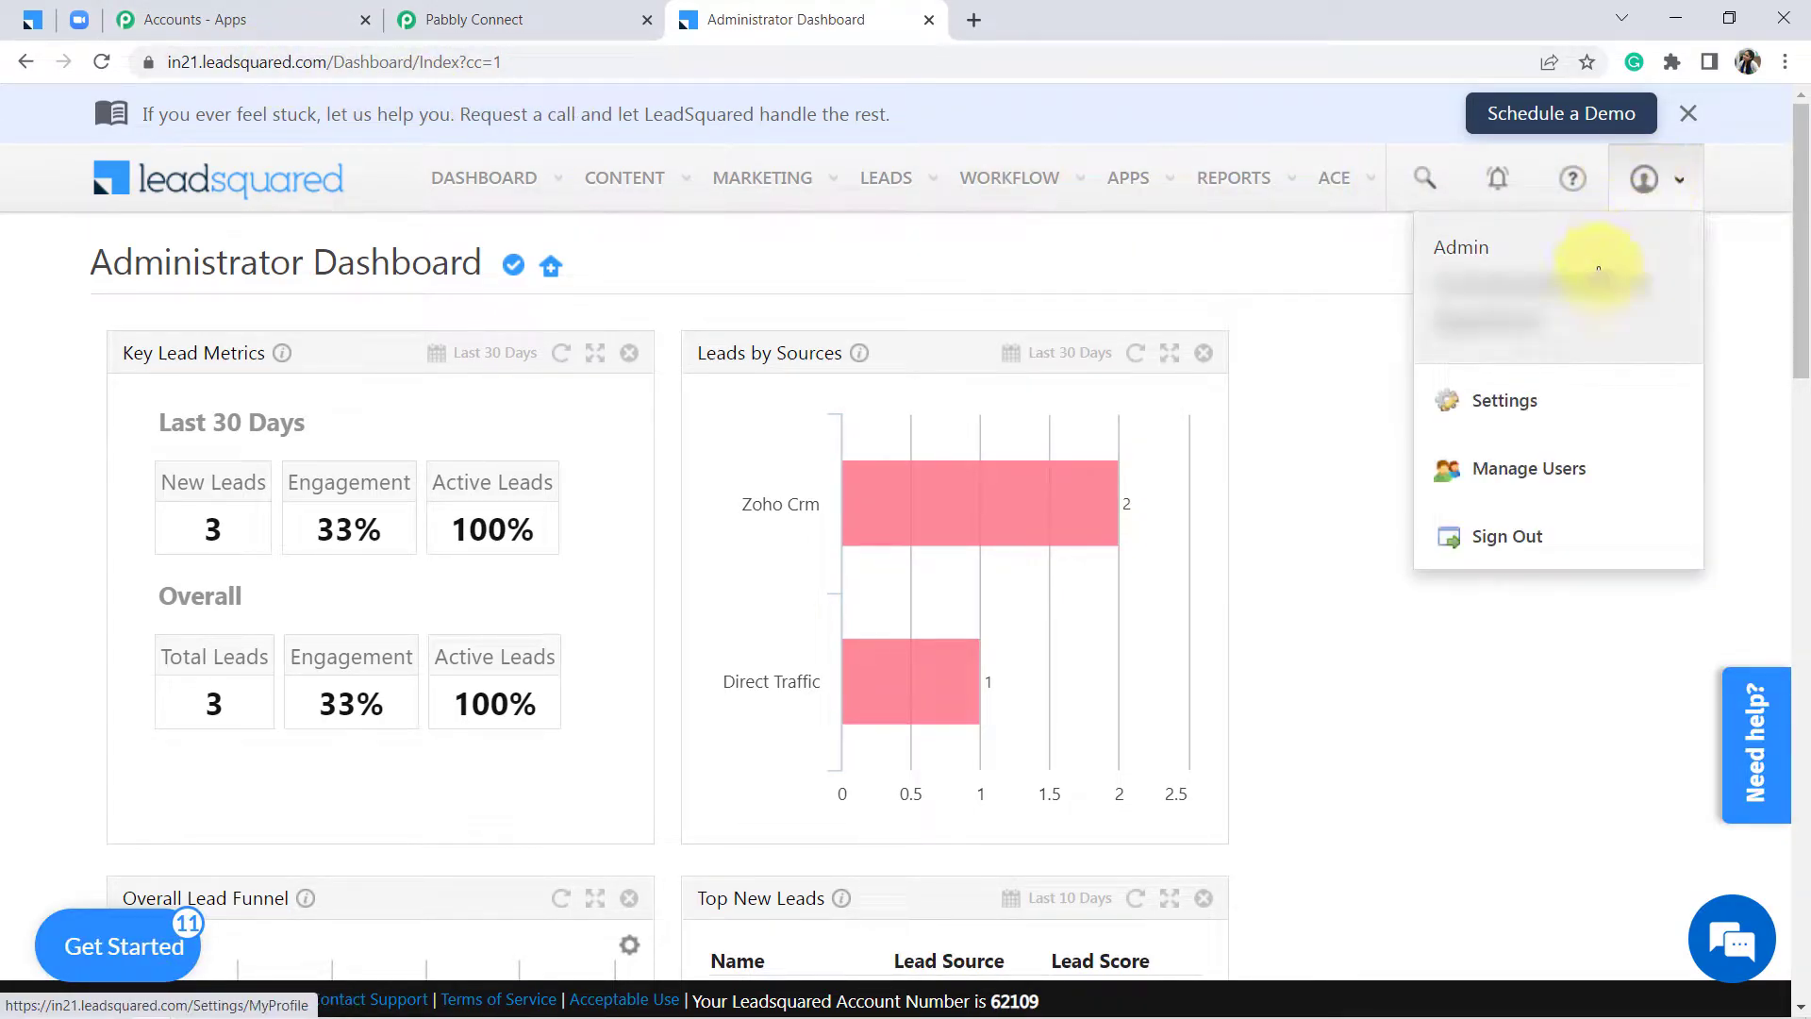
pyautogui.click(1506, 404)
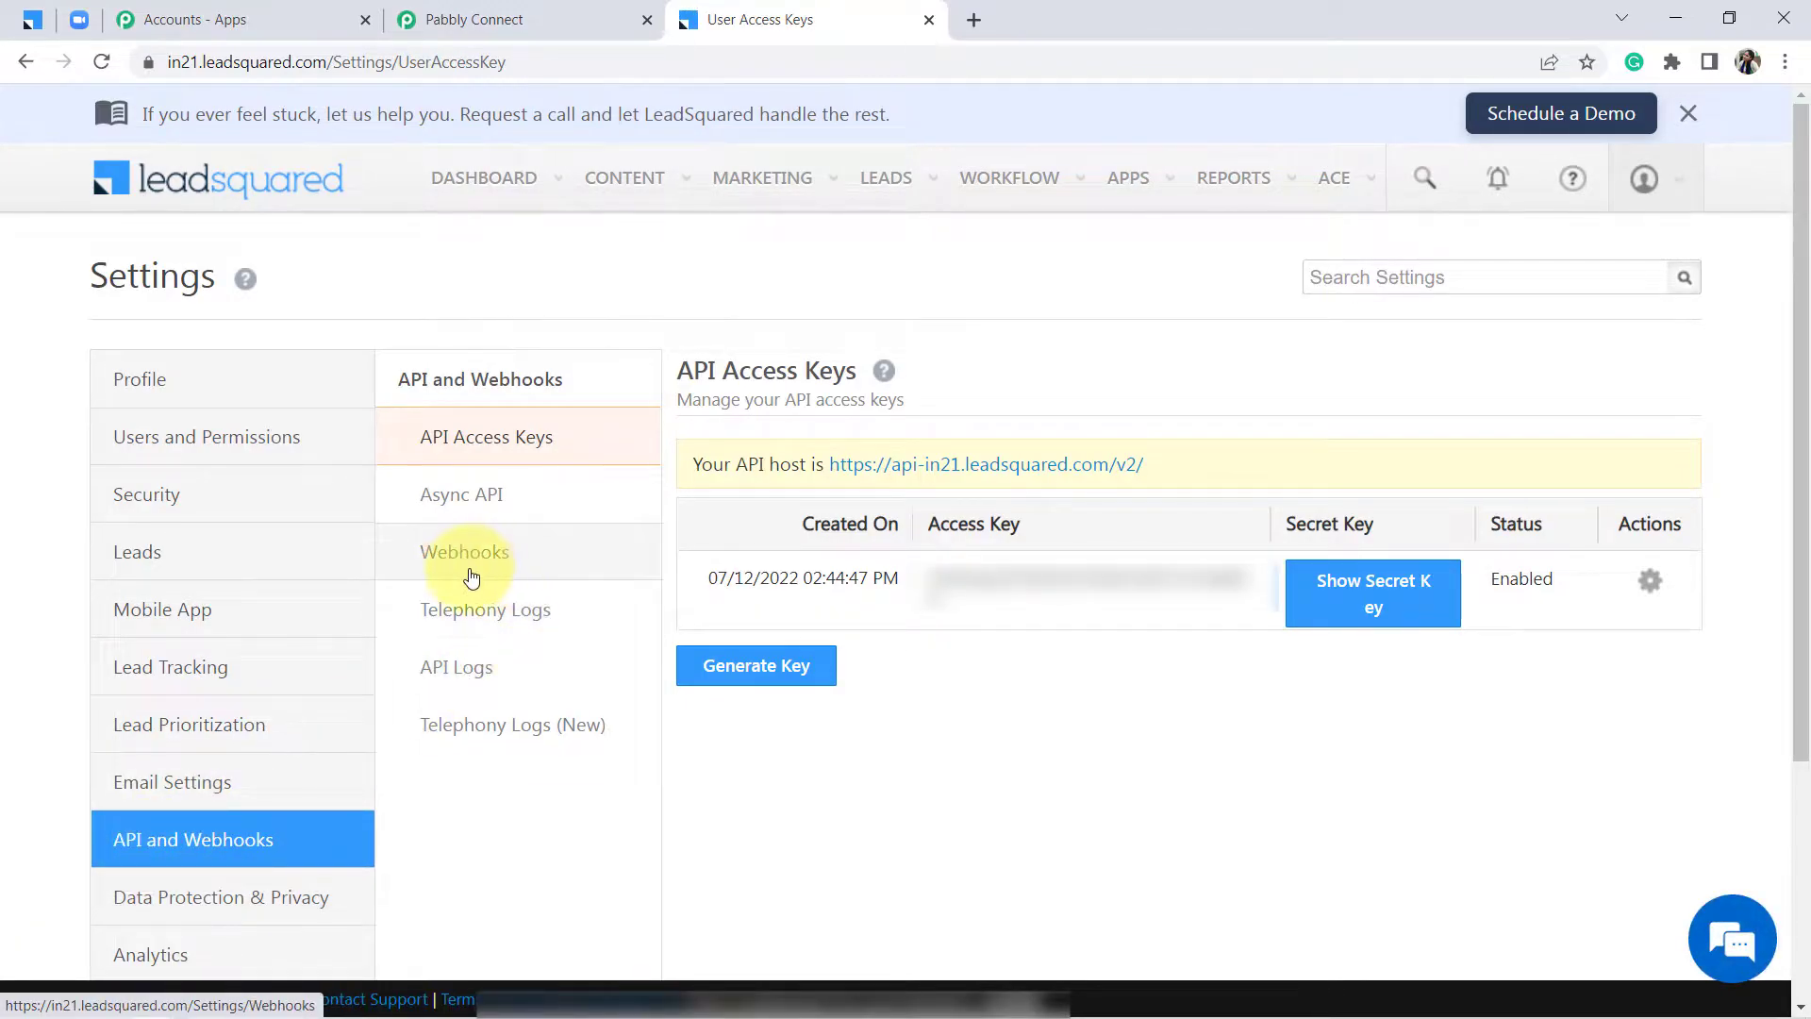
pyautogui.click(458, 560)
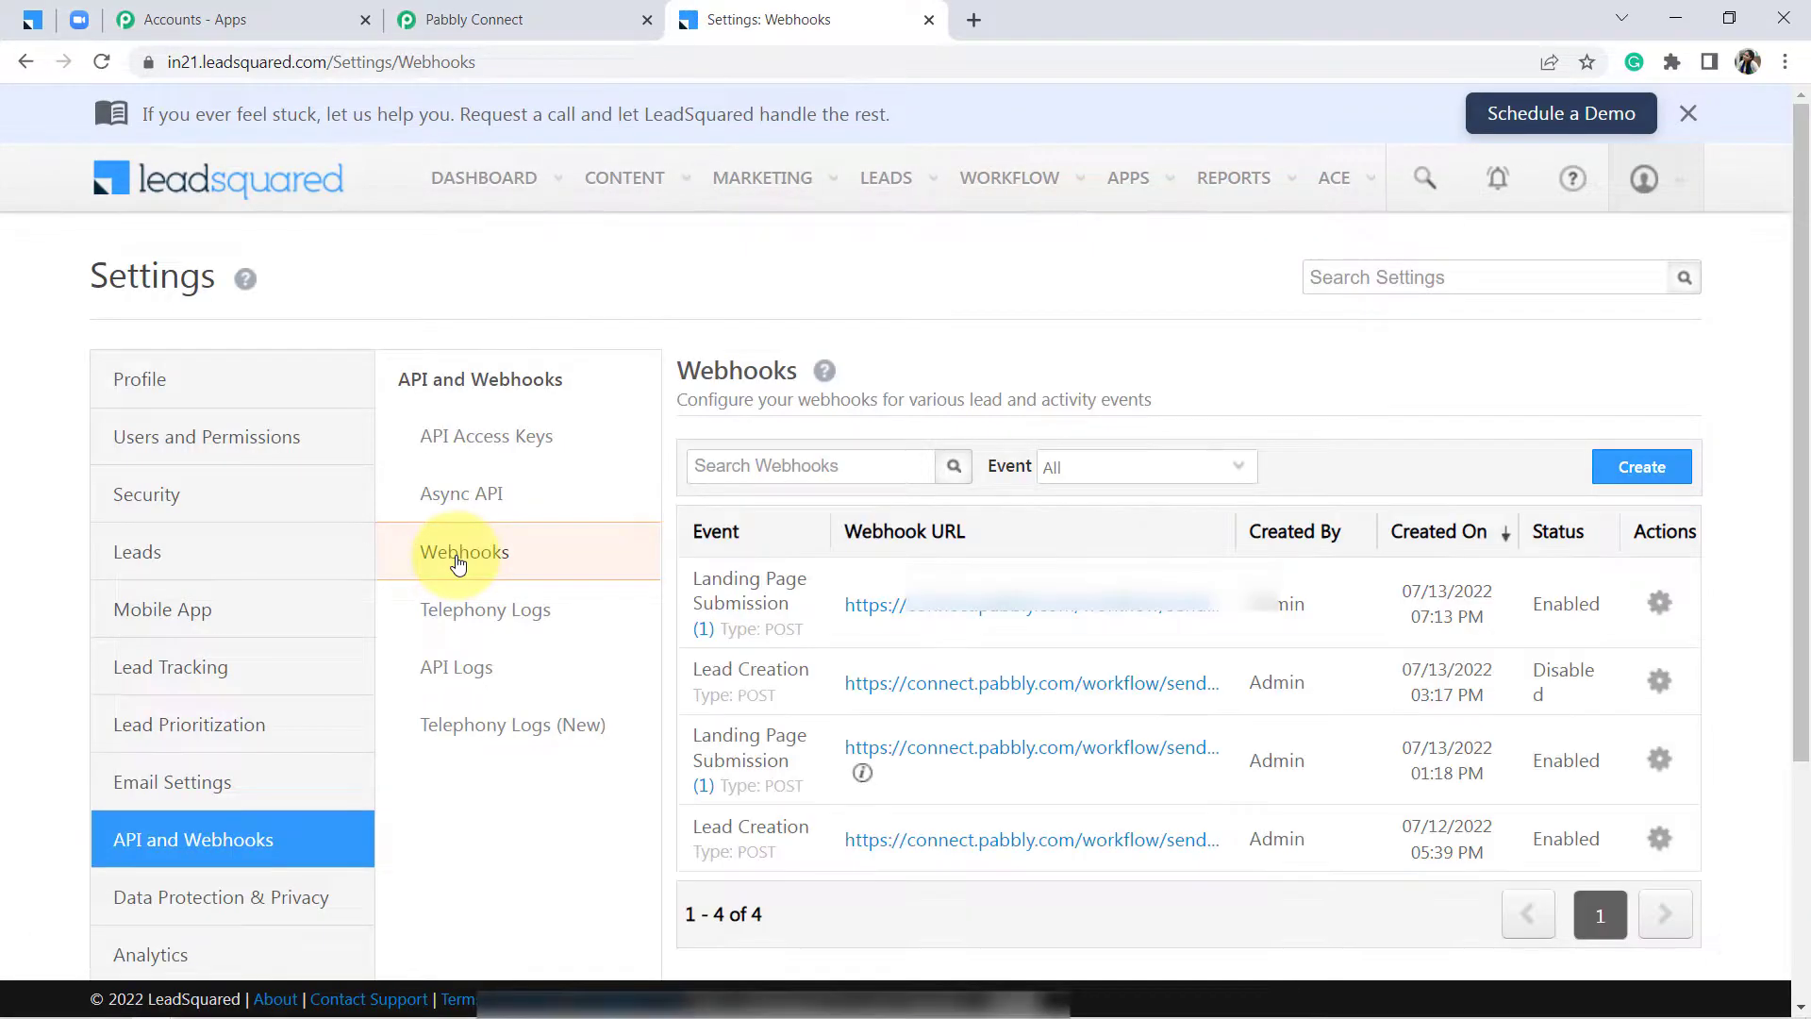
pyautogui.click(1641, 467)
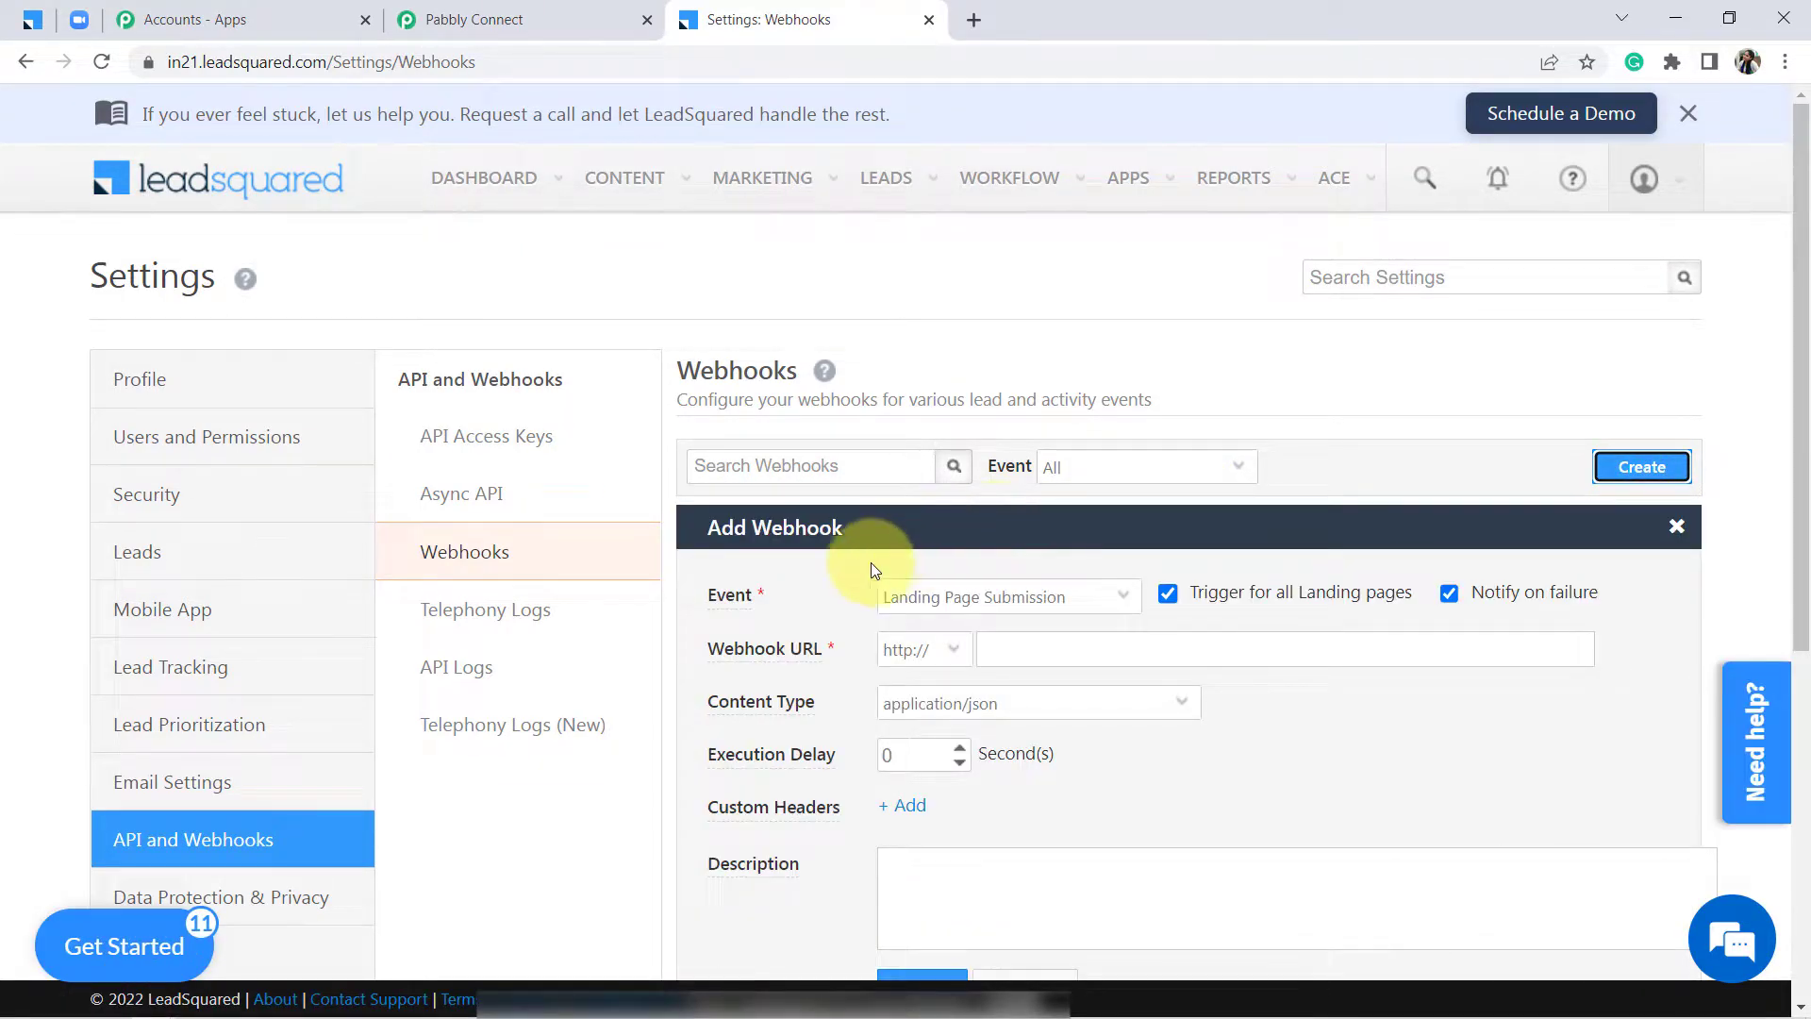
# Keep Landing Page Submission as the event and restrict the webhook to specific landing pages
pyautogui.click(929, 603)
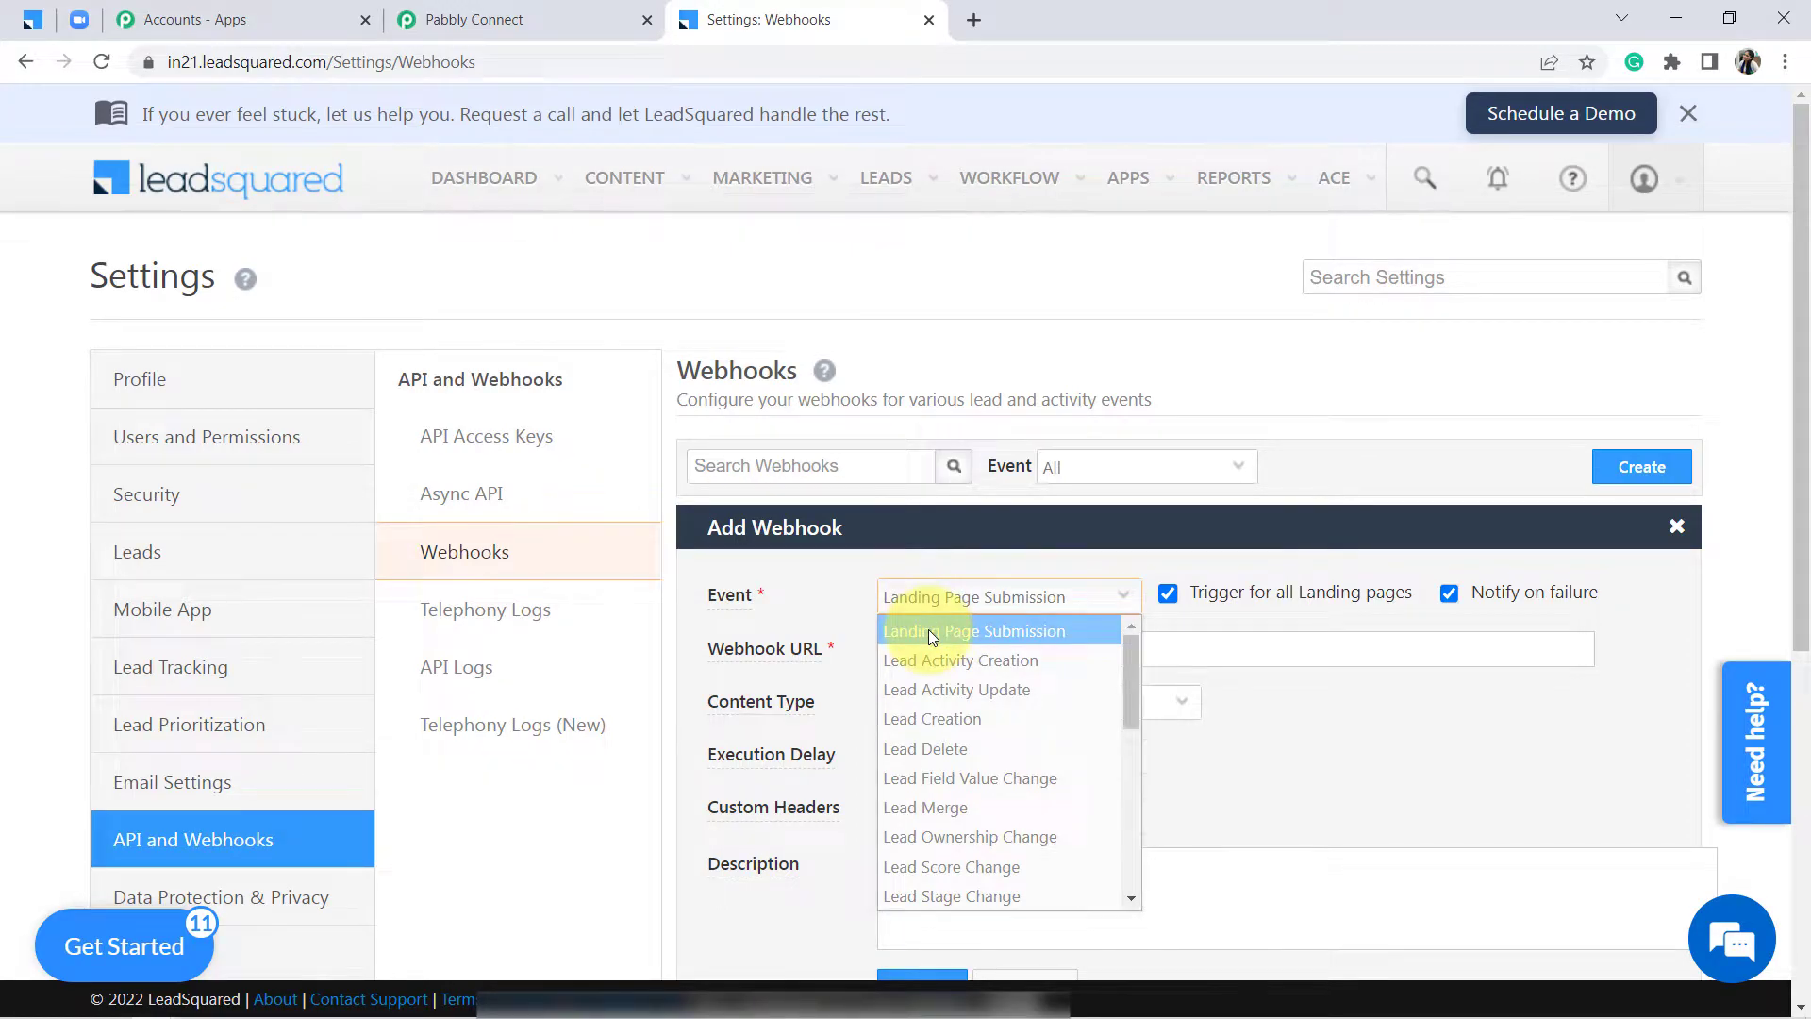
pyautogui.click(928, 630)
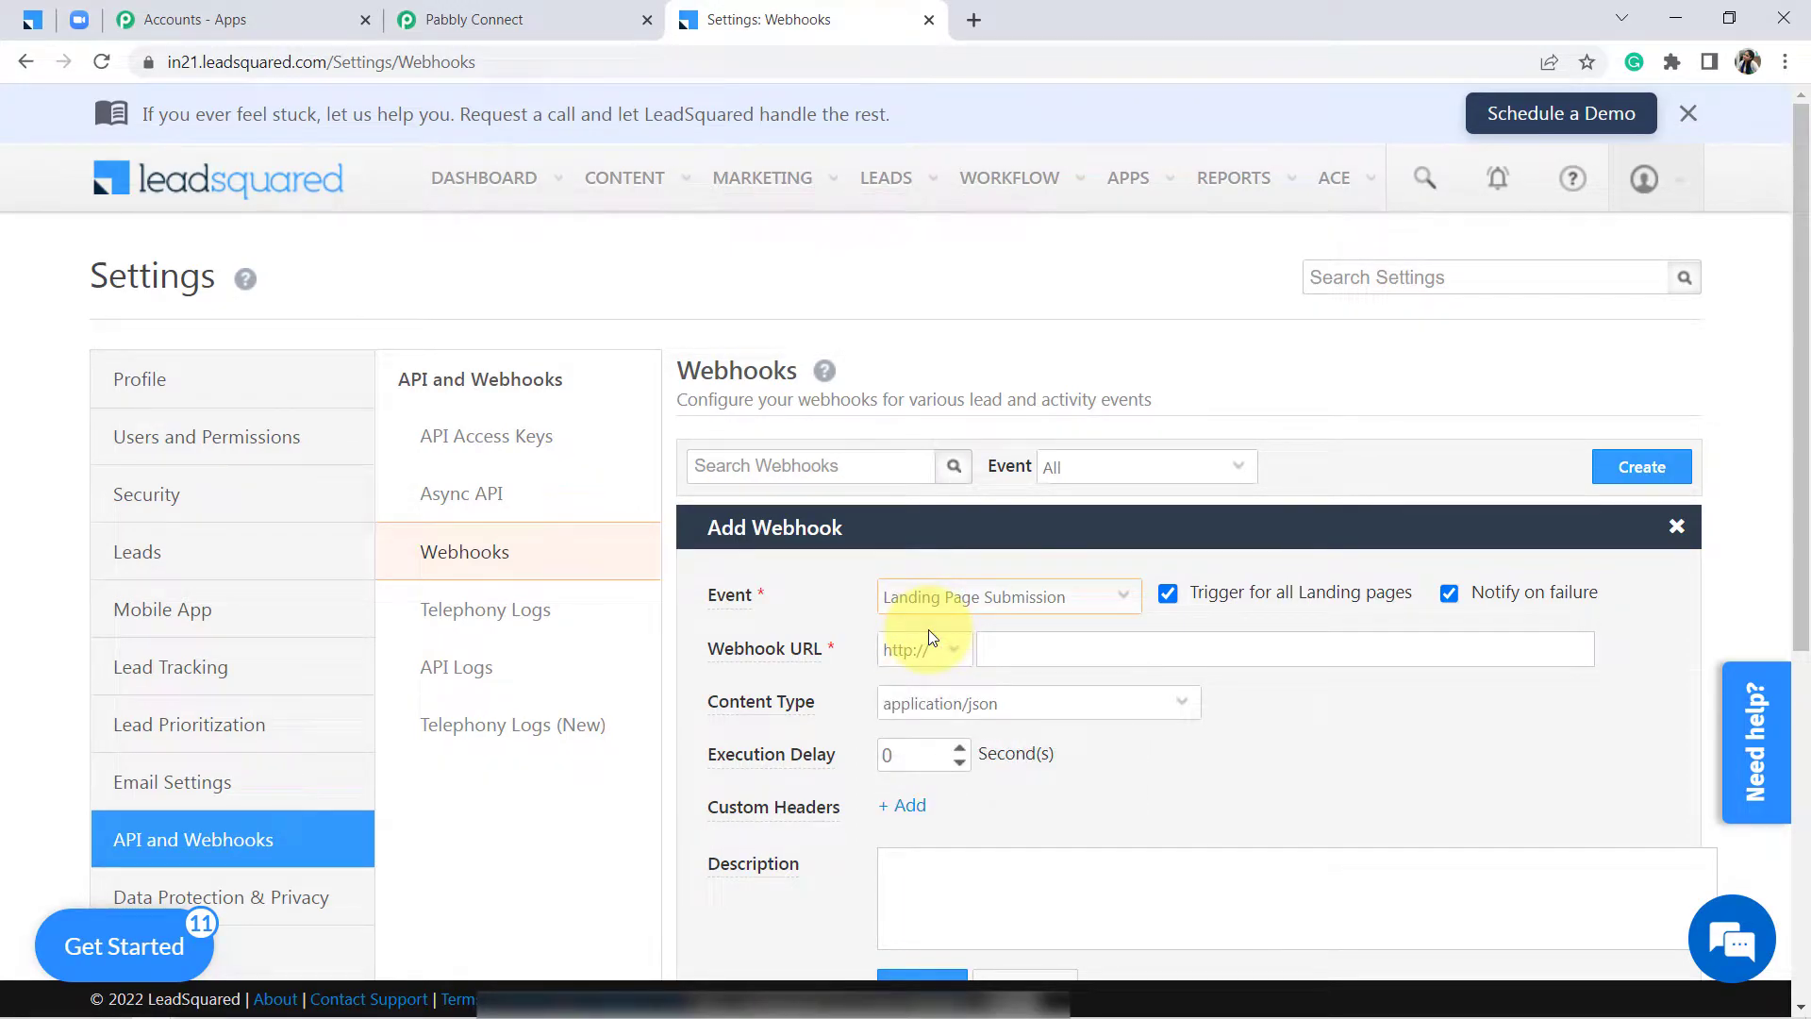
pyautogui.click(1168, 593)
pyautogui.click(1062, 596)
pyautogui.click(1063, 596)
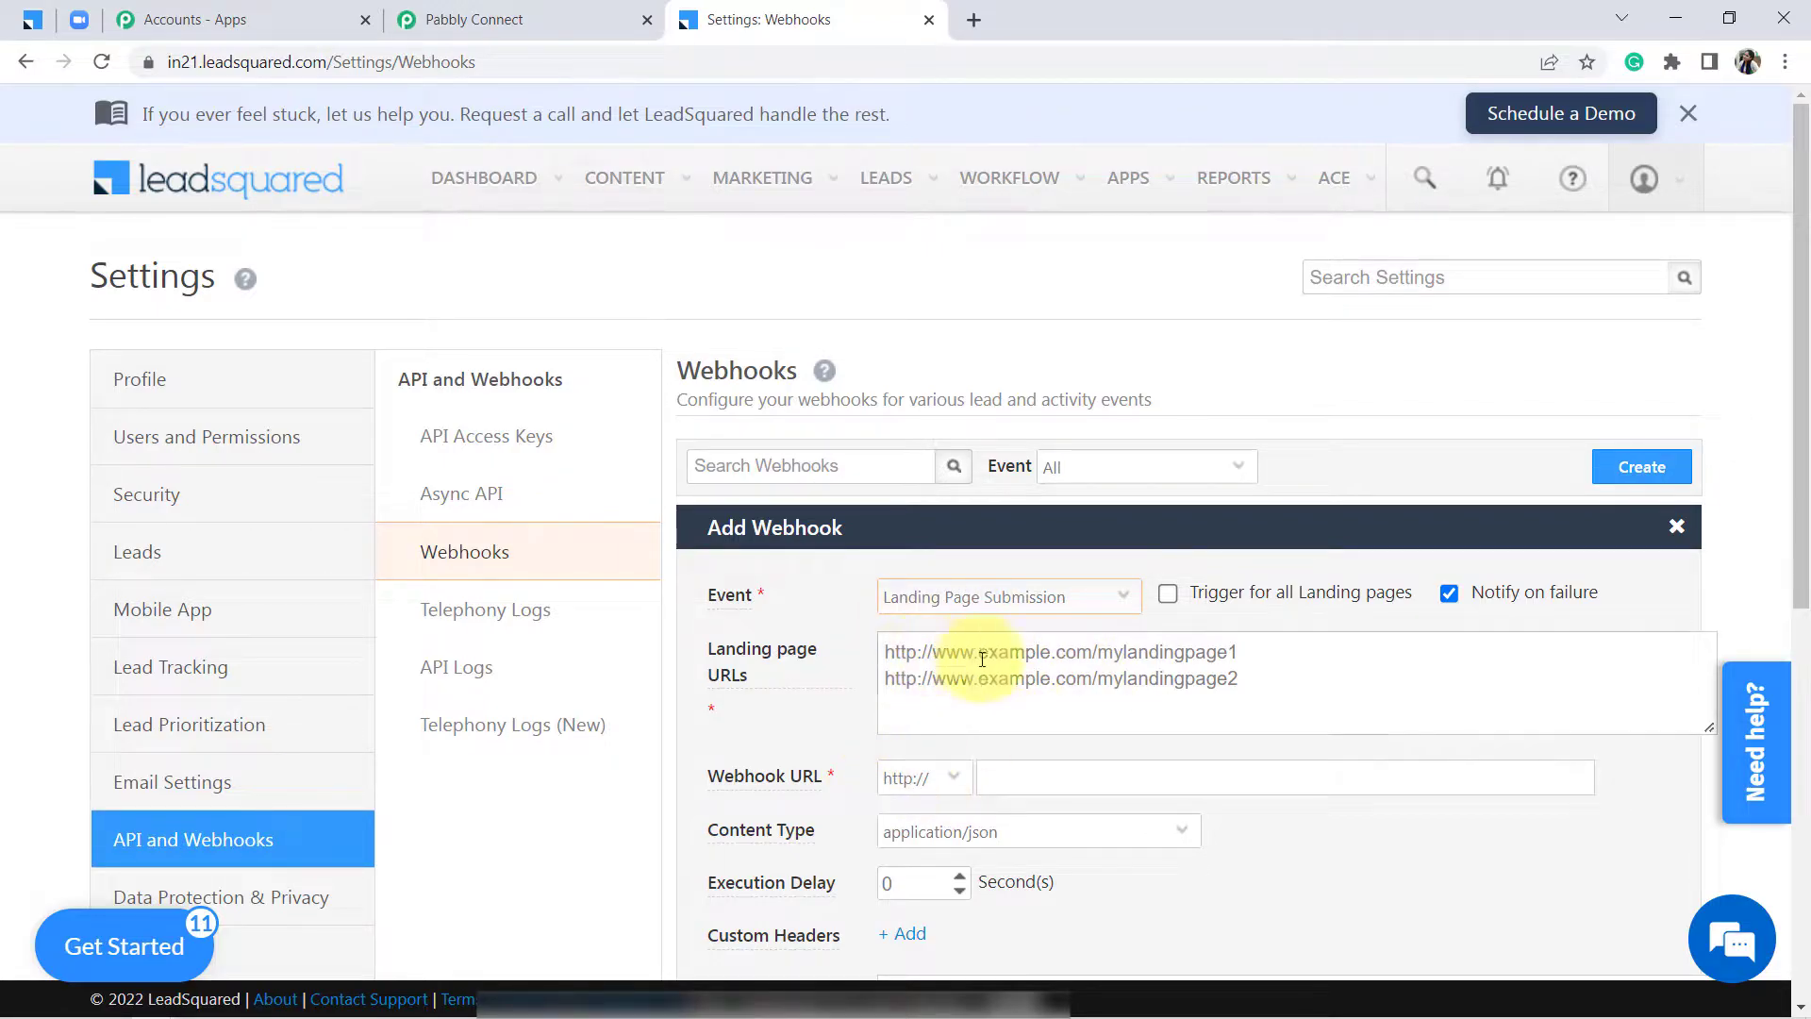
pyautogui.click(952, 660)
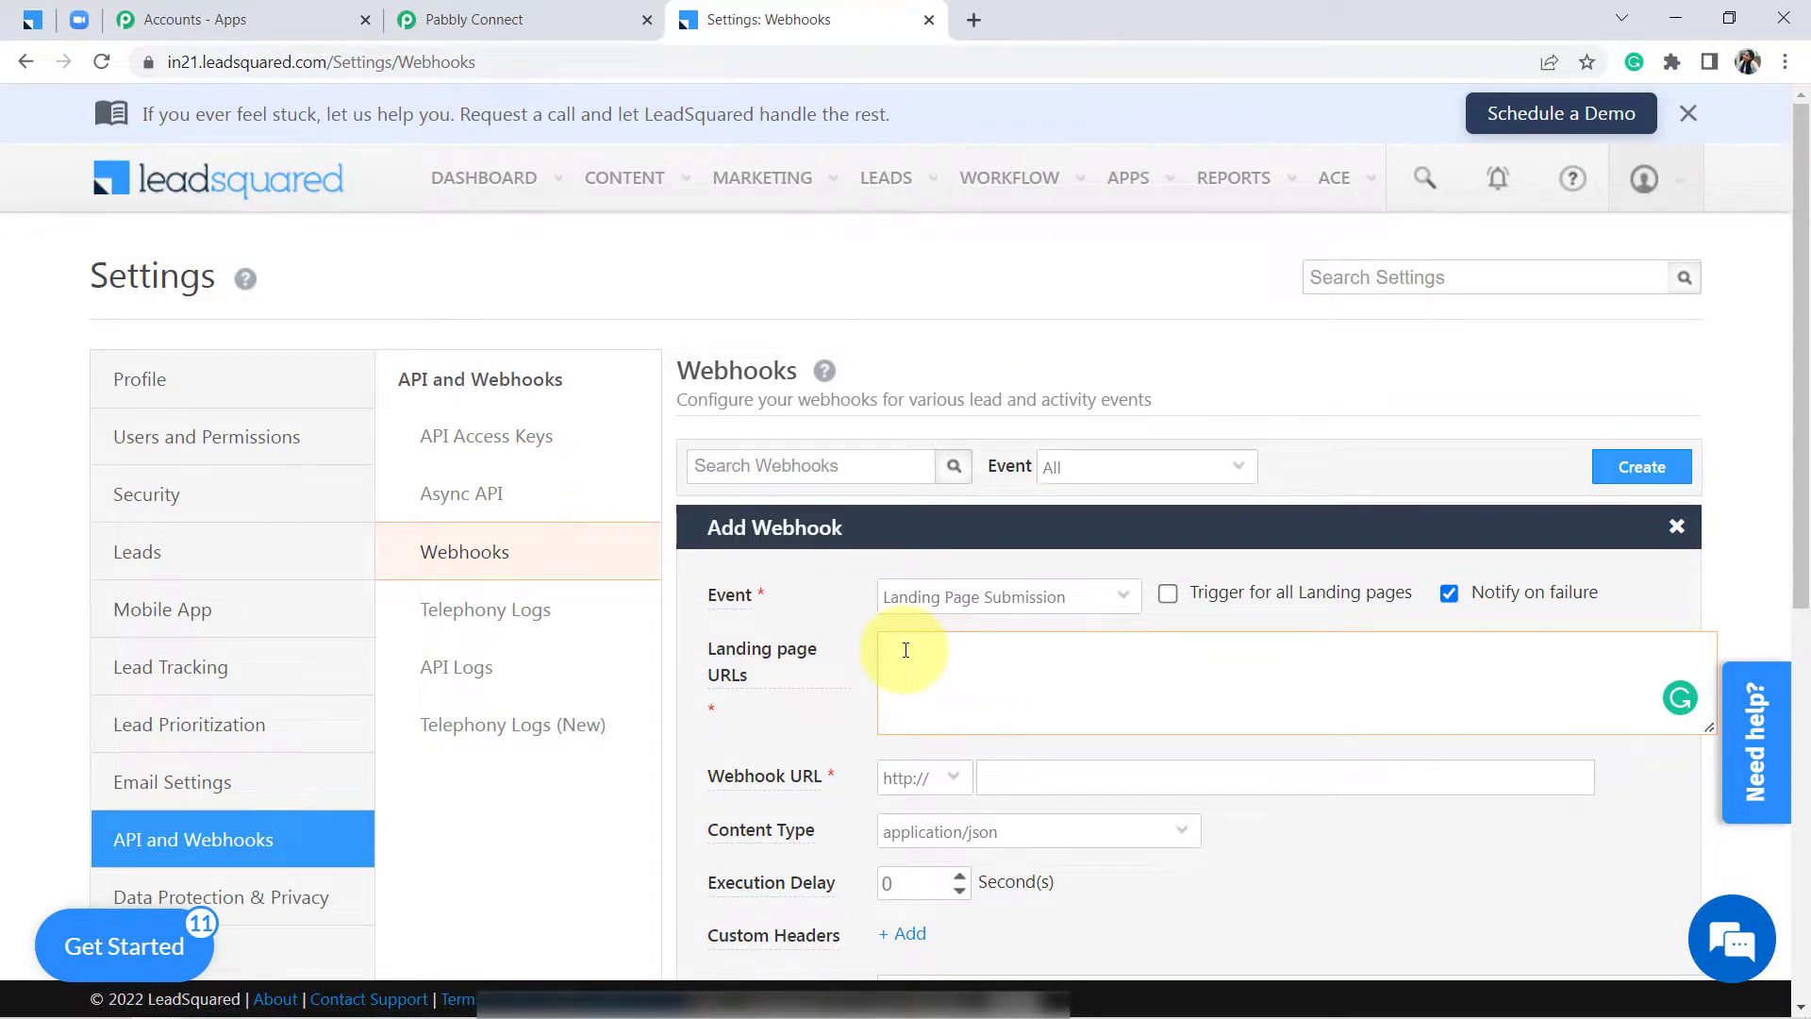
# Open Landing Pages in a new tab and preview the 'Is PHP dead in 2022?' page
pyautogui.moveTo(765, 188)
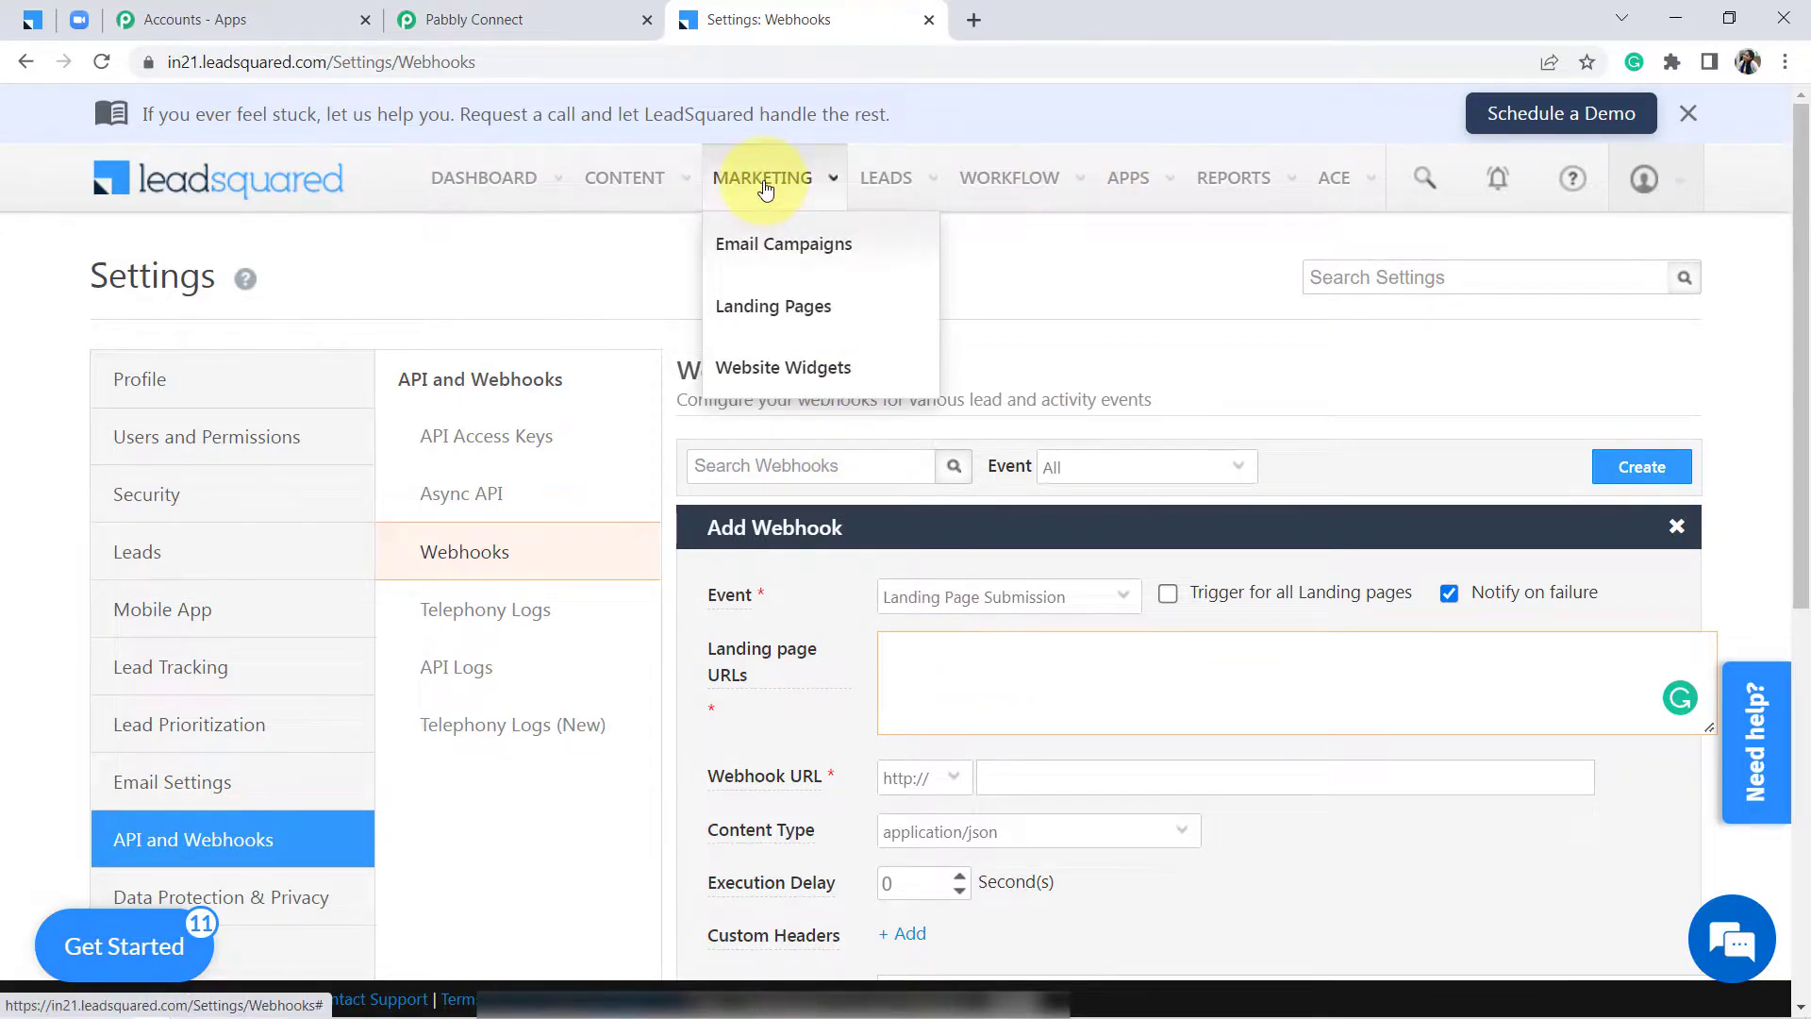
pyautogui.rightClick(757, 308)
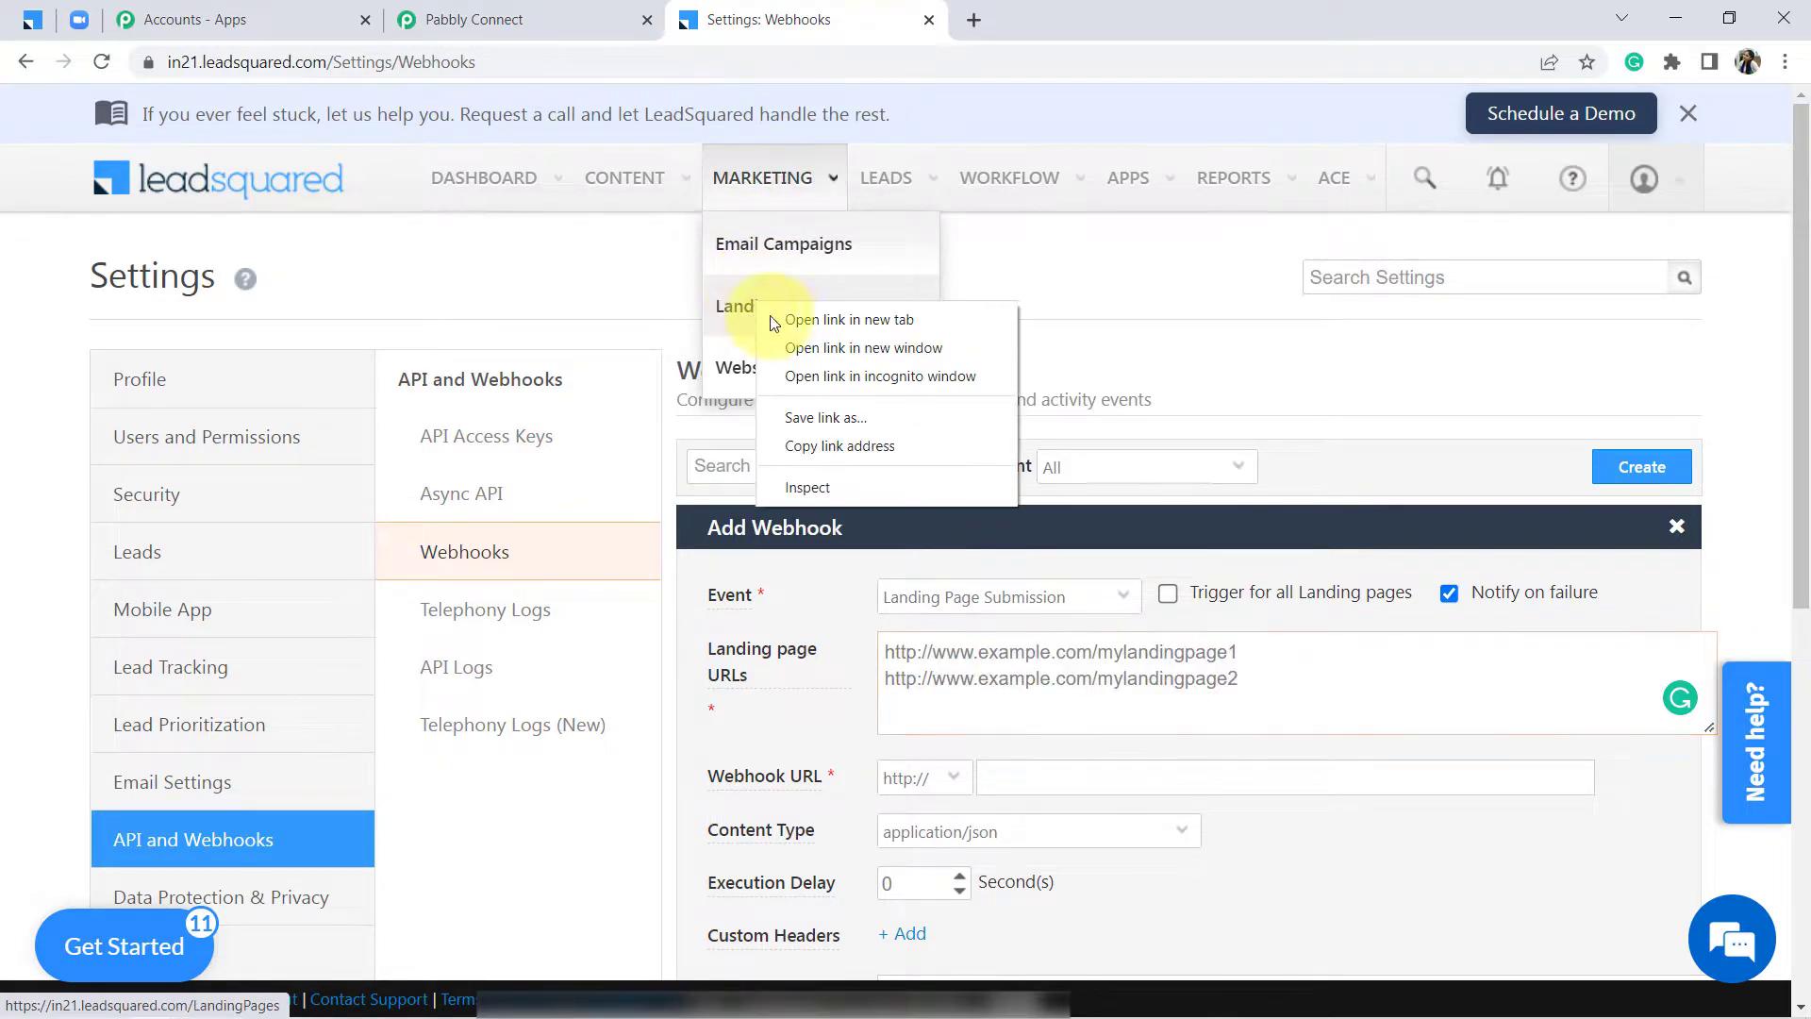
pyautogui.click(792, 316)
pyautogui.click(1092, 23)
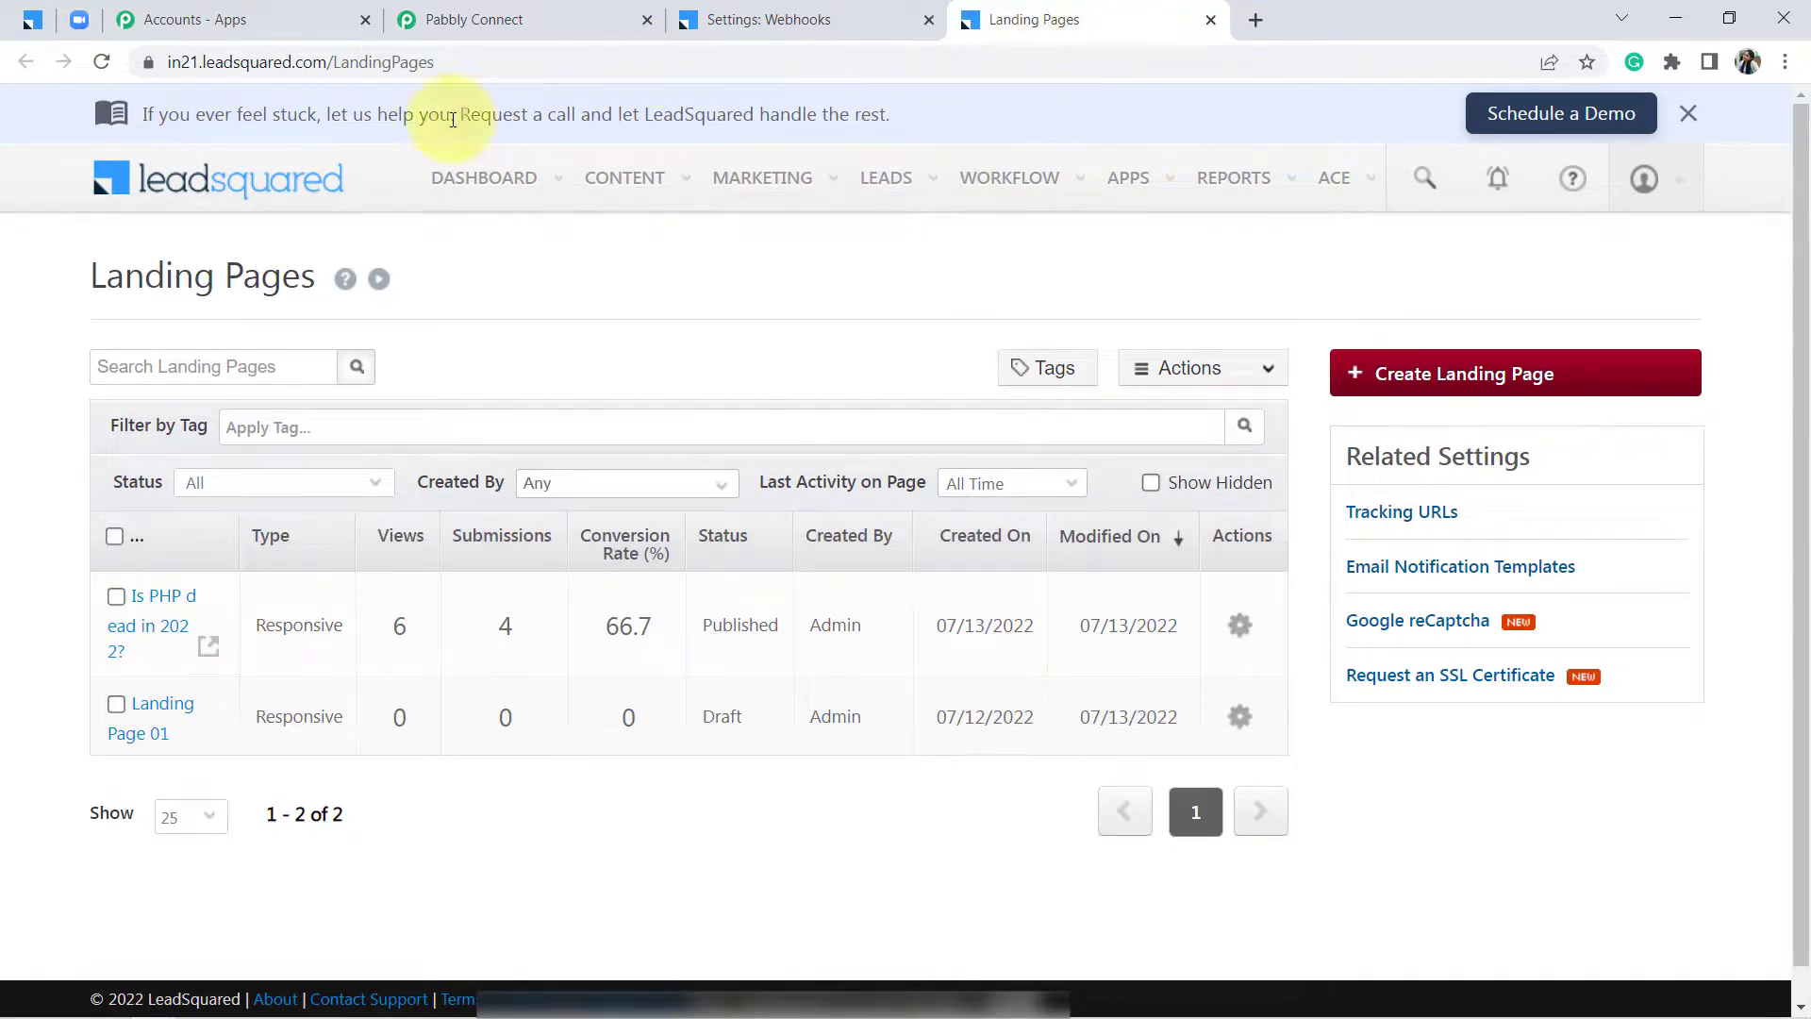
pyautogui.click(208, 652)
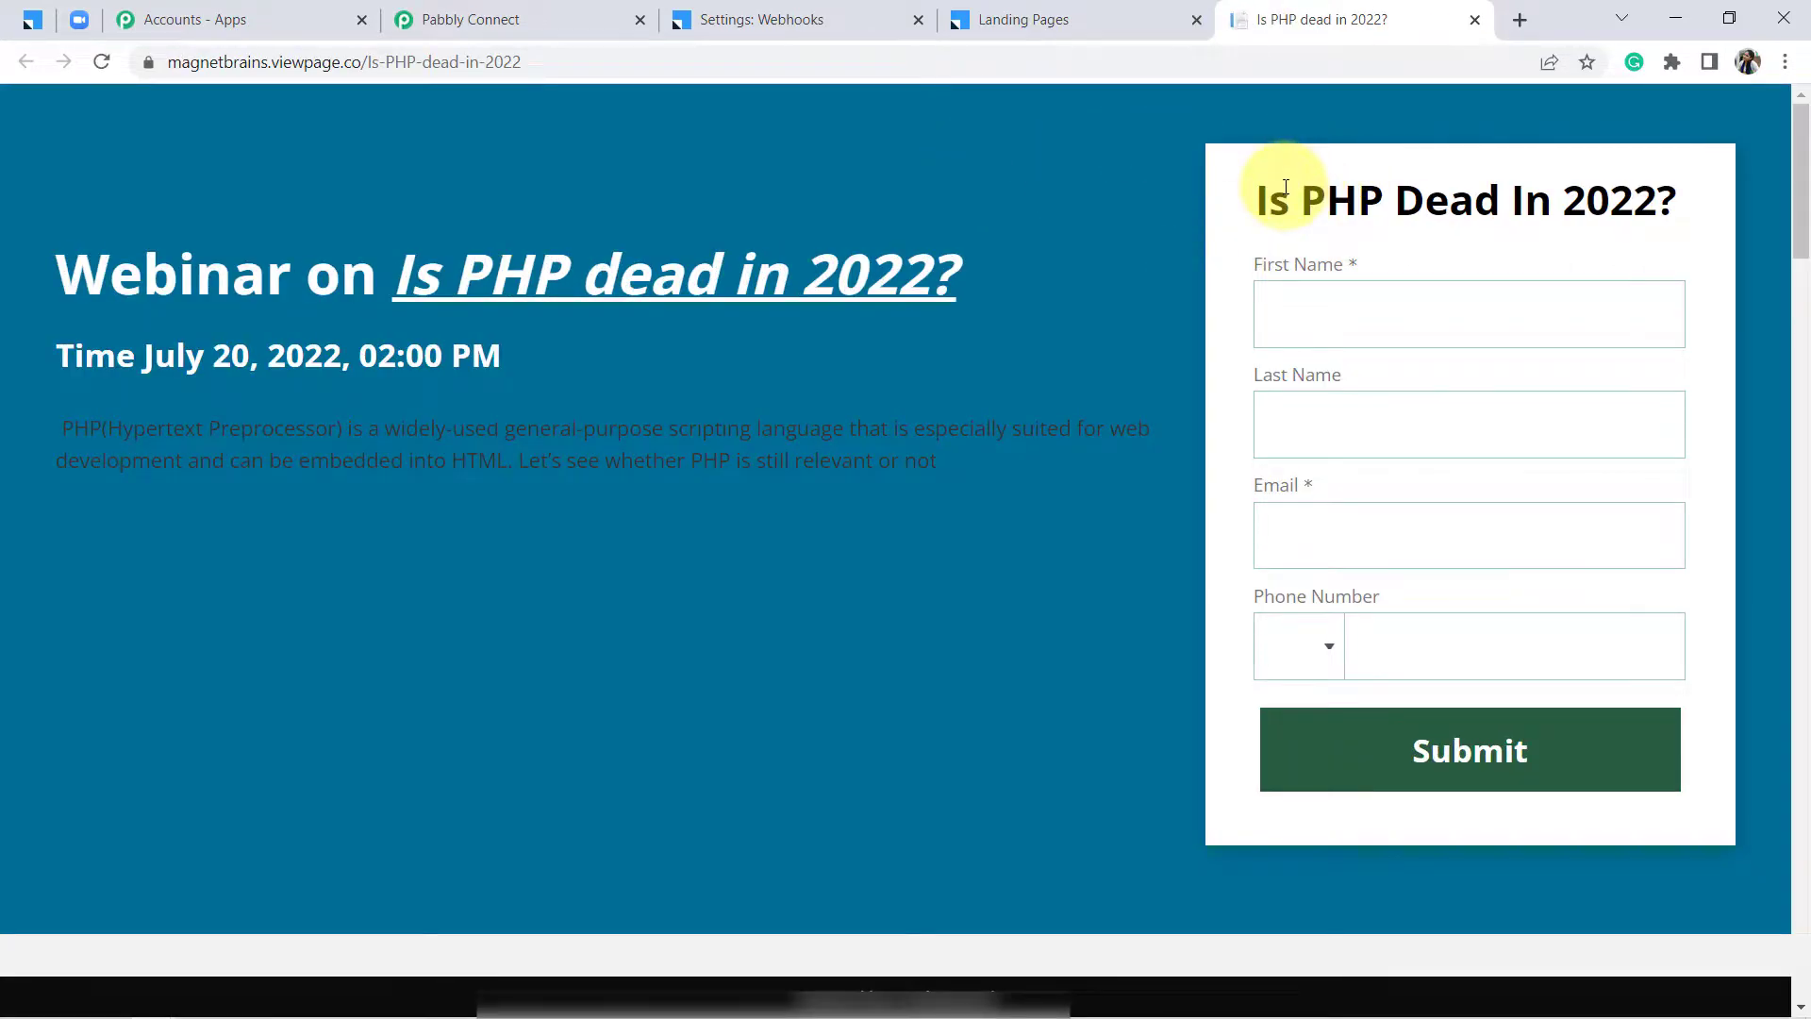
# Highlight the form heading and select the live page's viewpage web address
pyautogui.moveTo(1297, 193); pyautogui.dragTo(1487, 190)
pyautogui.click(1406, 194)
pyautogui.doubleClick(1320, 198)
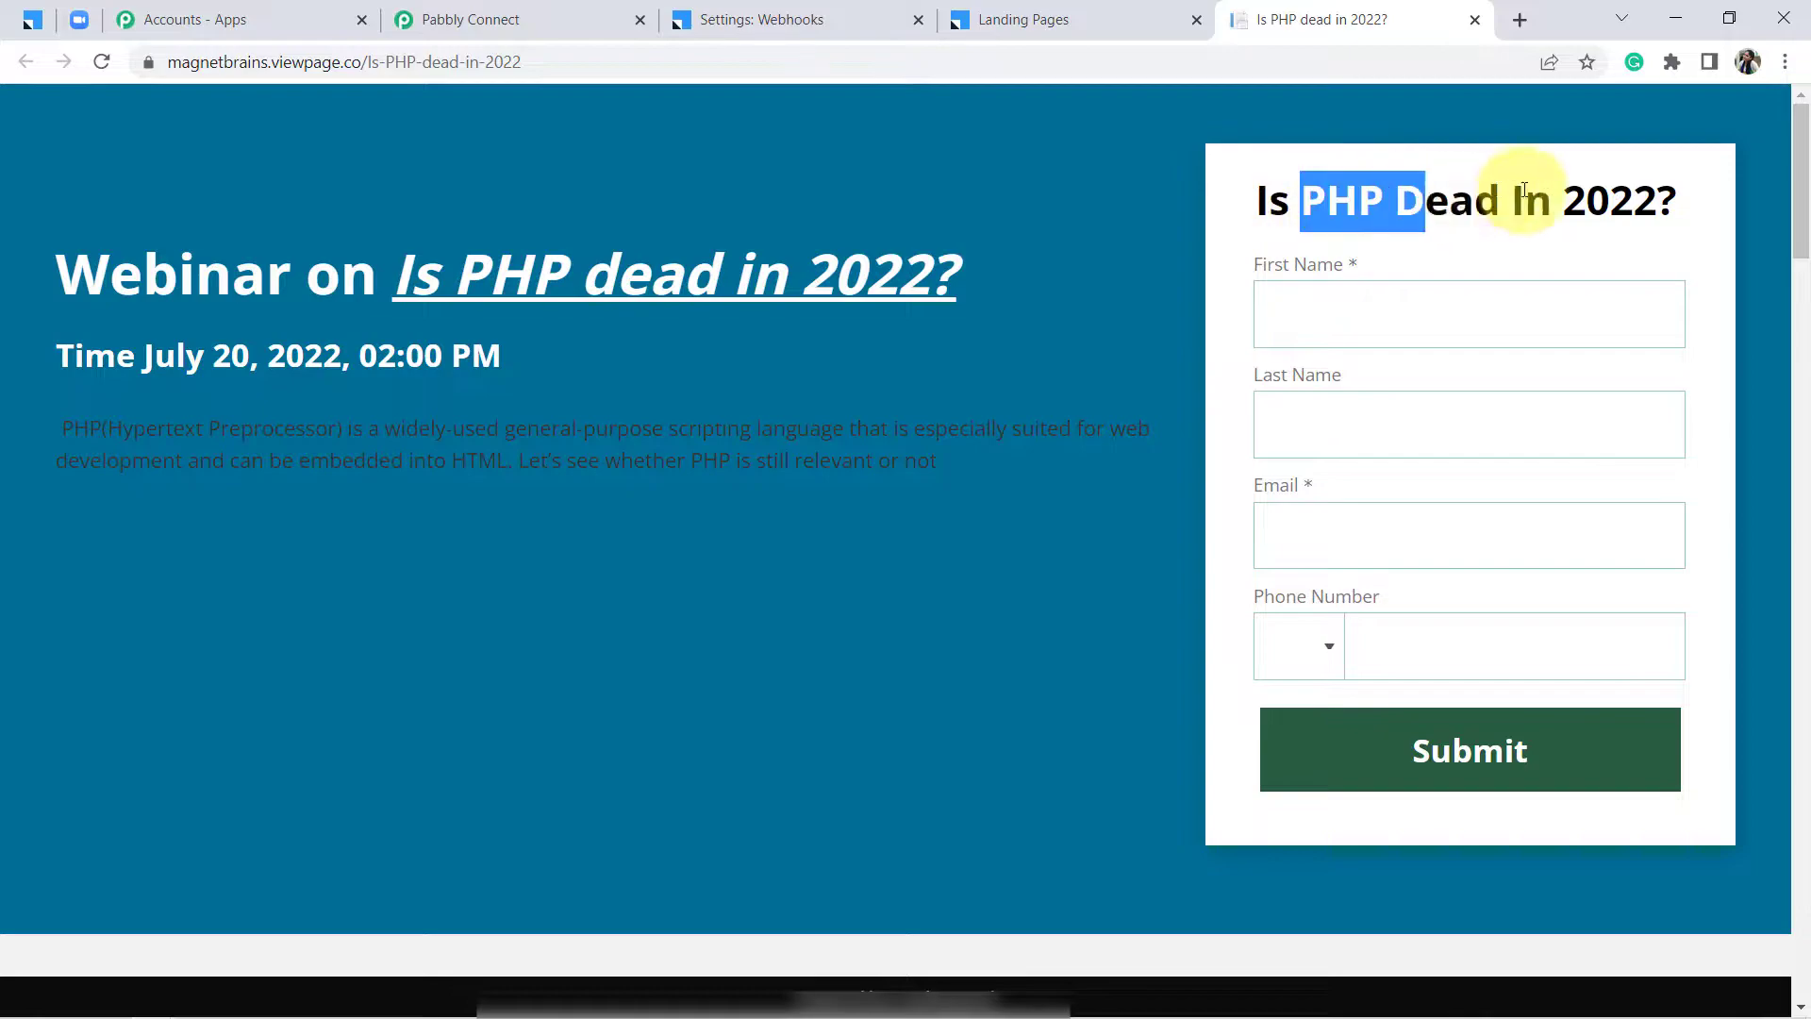
pyautogui.keyDown('shift'); pyautogui.click(1589, 179); pyautogui.keyUp('shift')
pyautogui.doubleClick(1588, 180)
pyautogui.click(1588, 179)
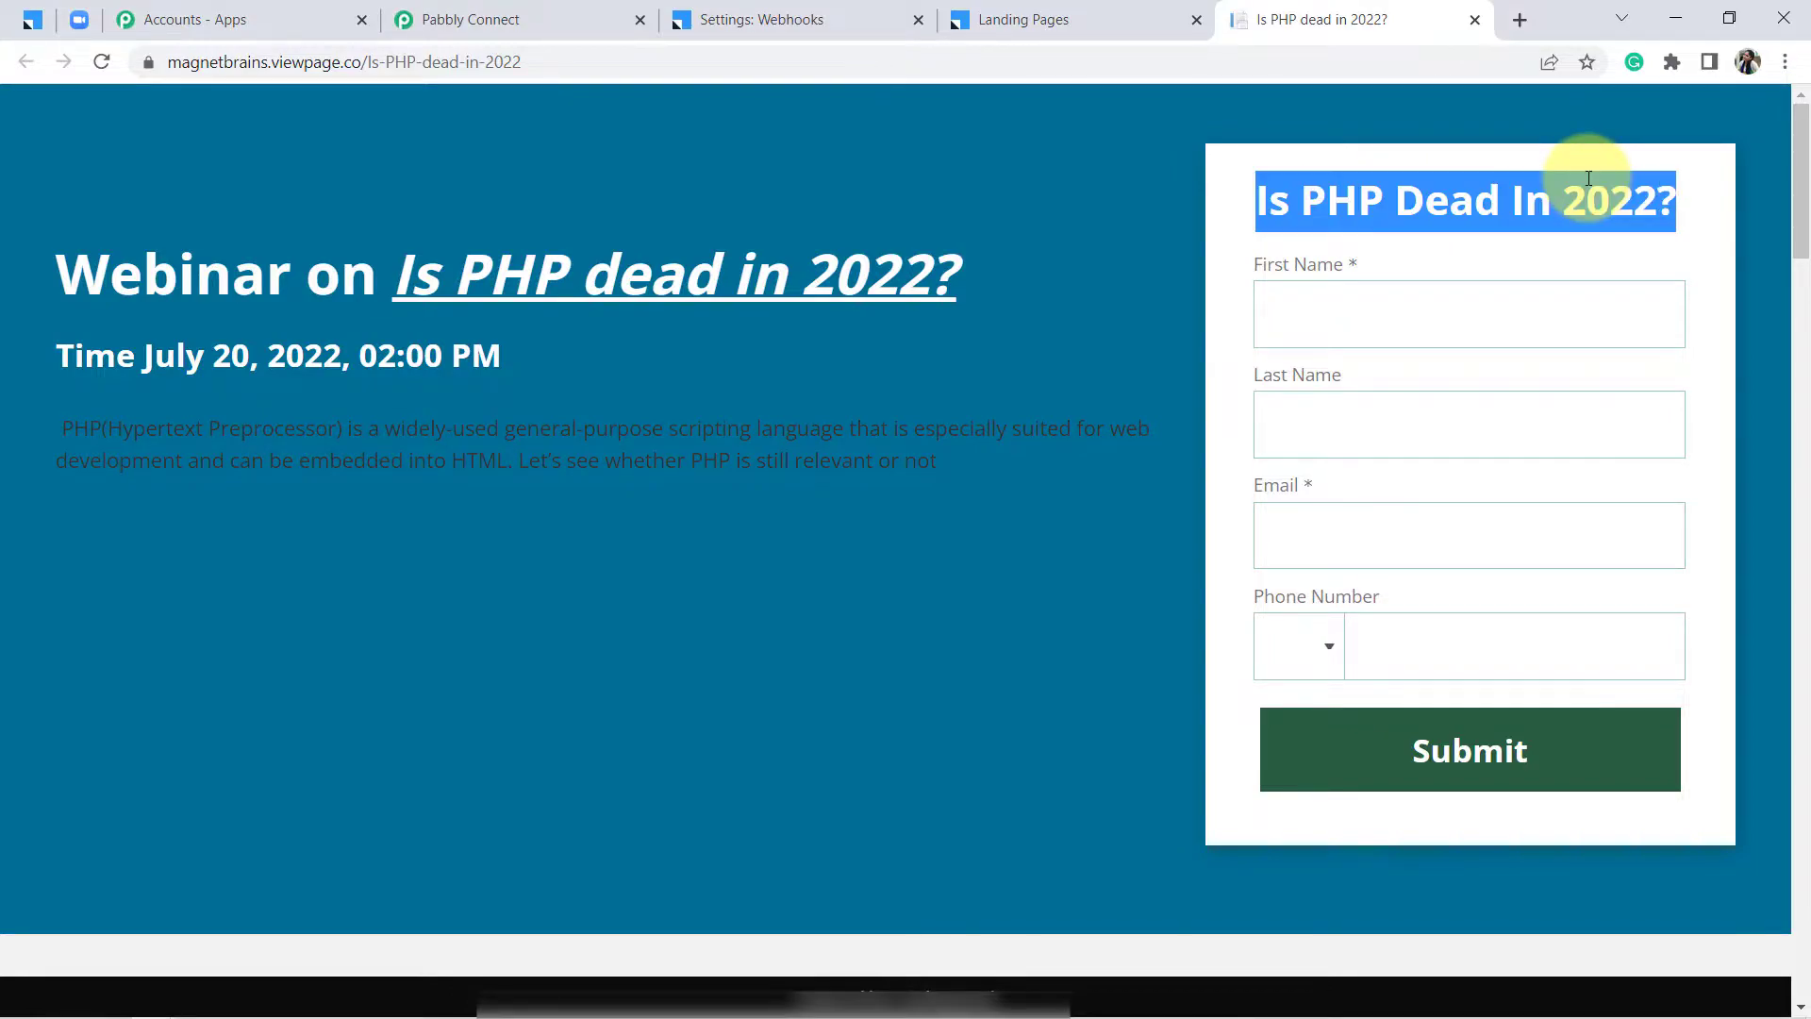
pyautogui.click(1490, 181)
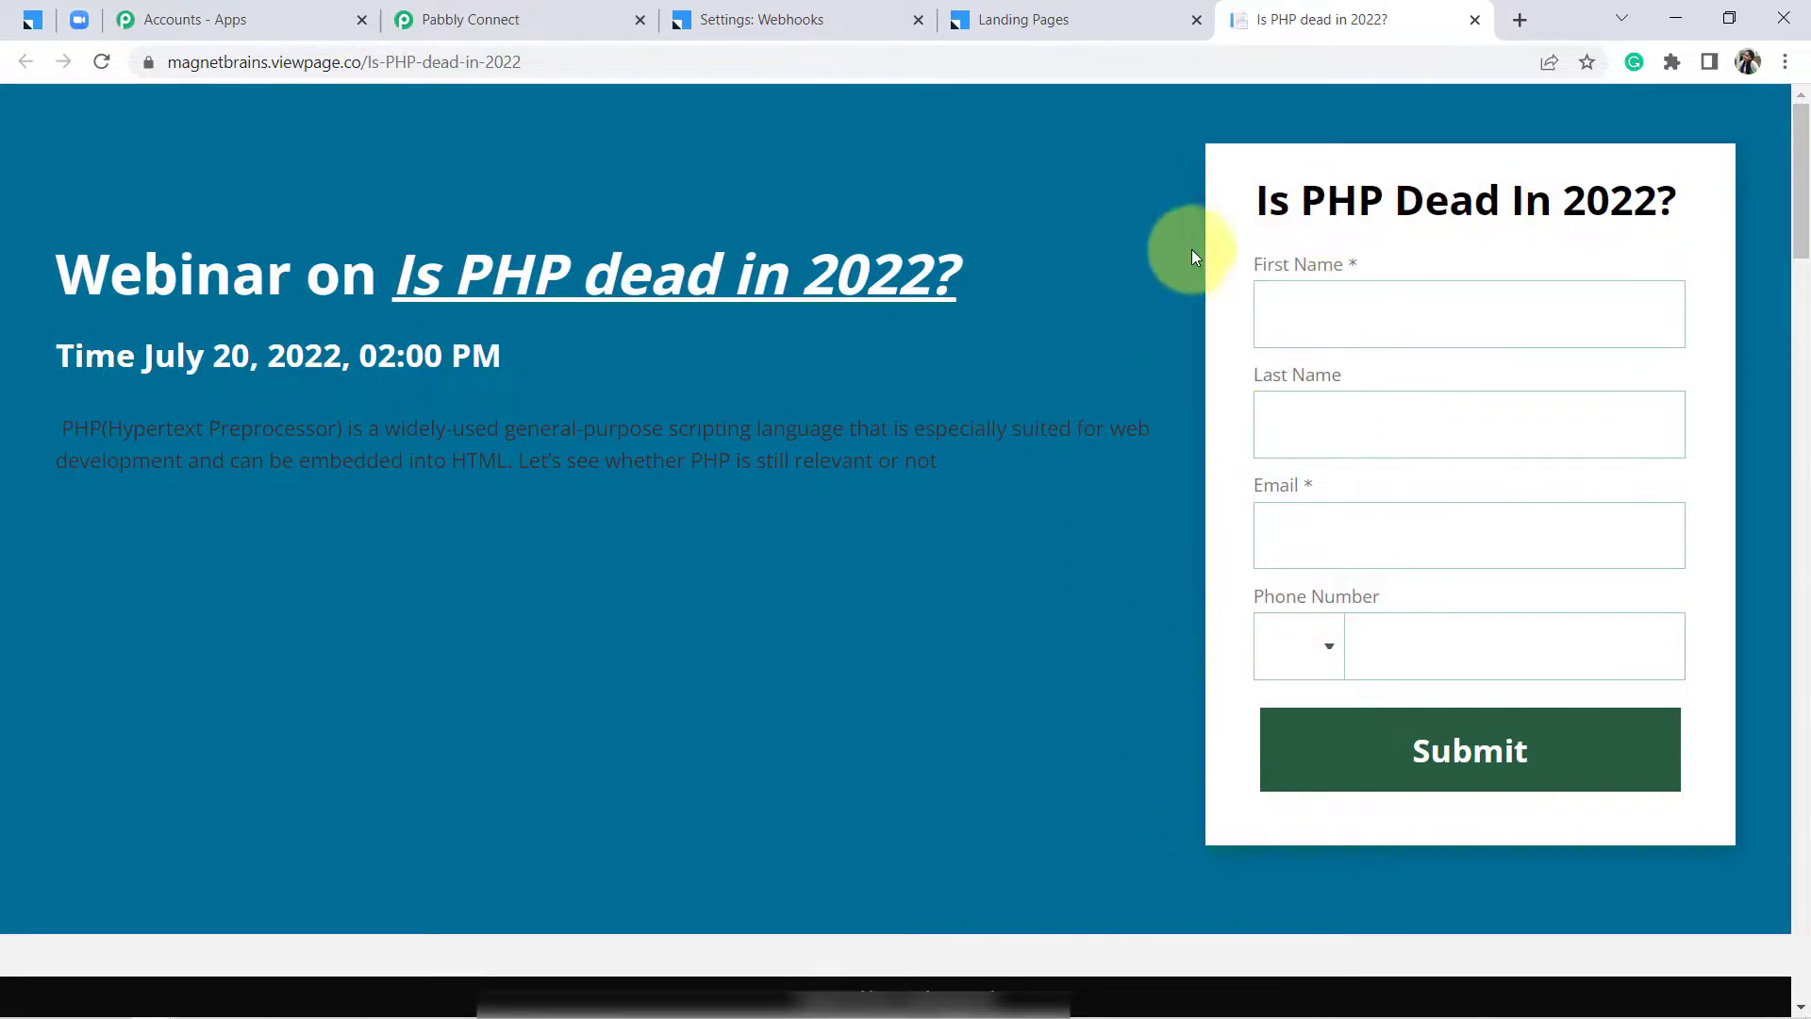
pyautogui.click(621, 63)
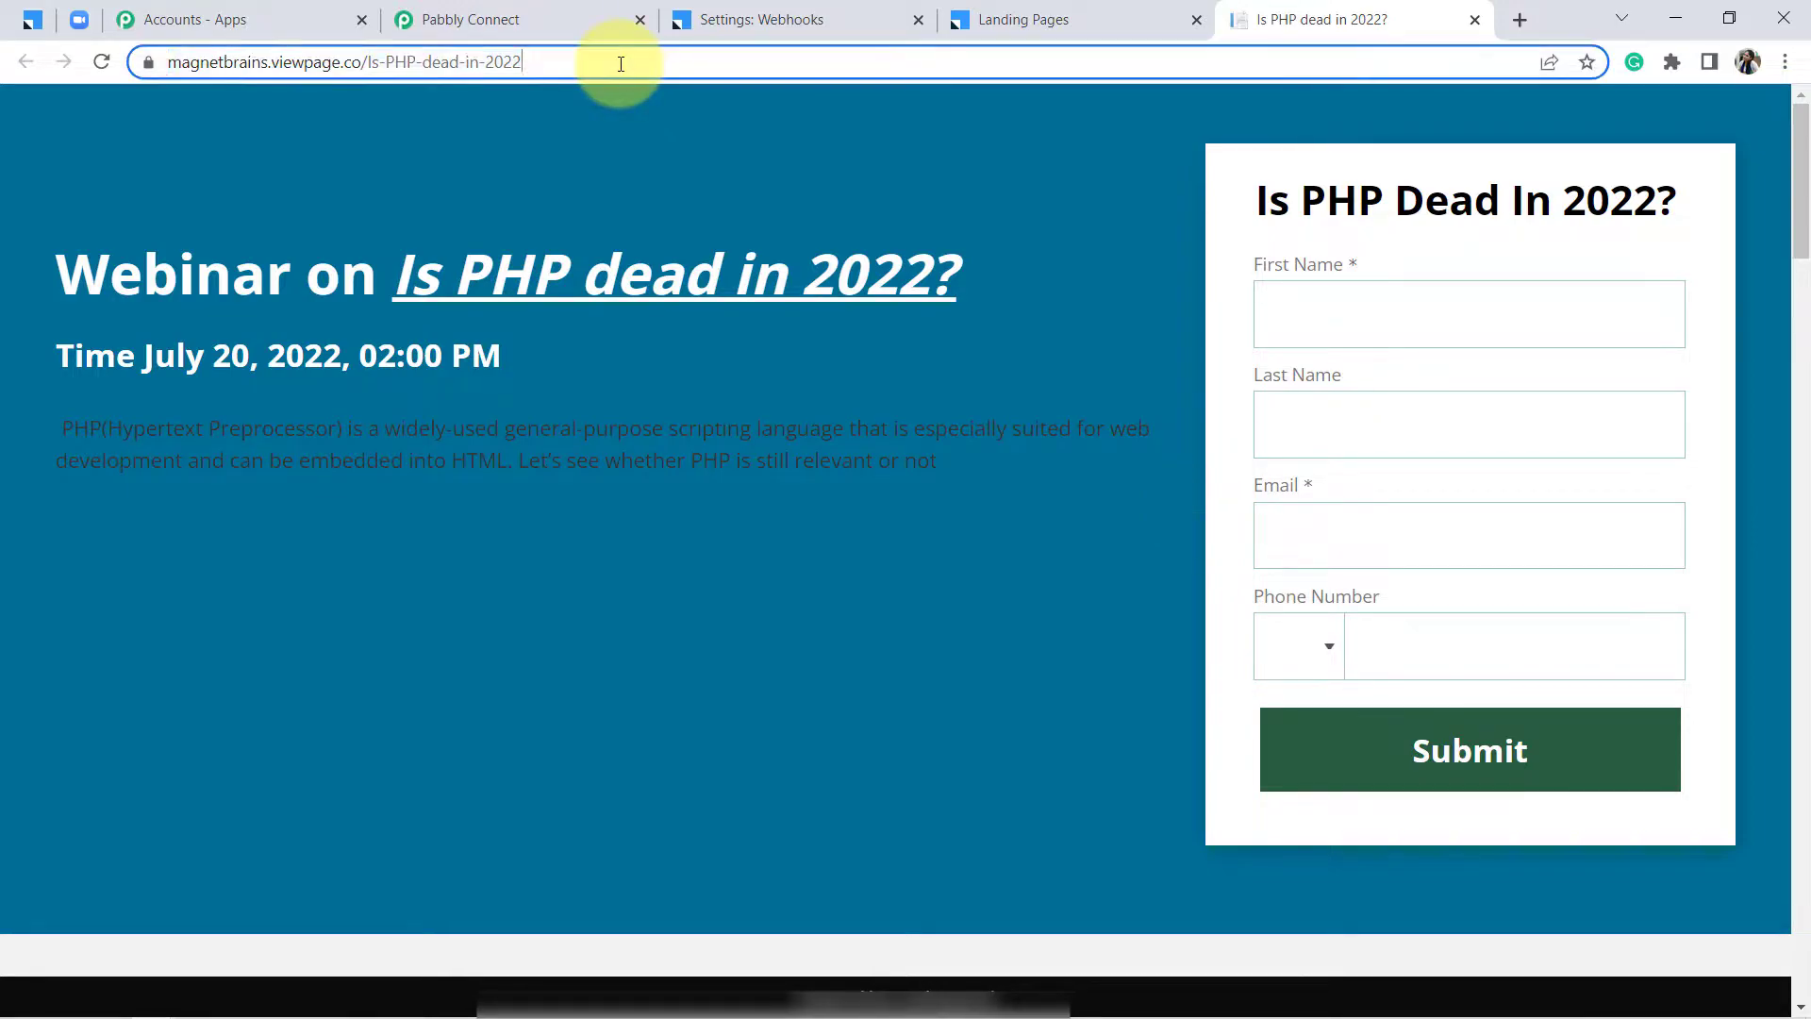
pyautogui.click(849, 17)
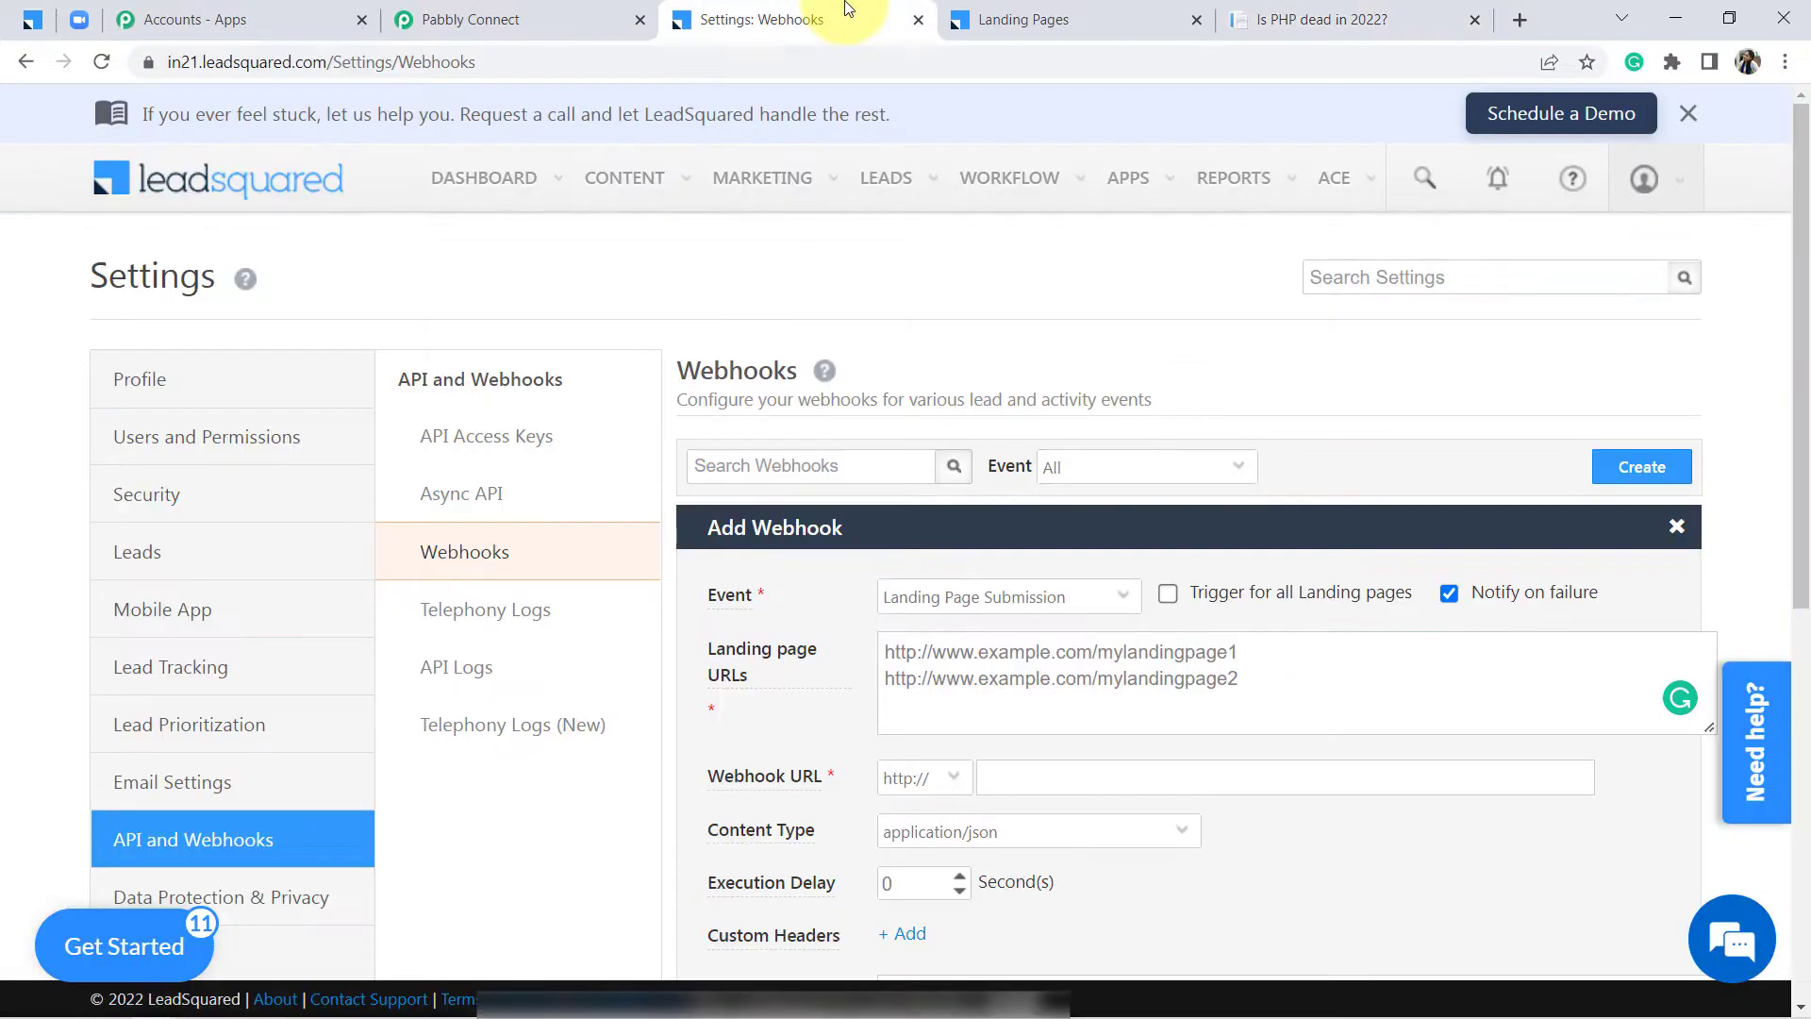
# Paste the 'Is PHP dead in 2022?' landing page URL into the webhook's landing pages field
pyautogui.click(908, 657)
pyautogui.write('https://magnetbrains.viewpage.co/Is-PHP-dead-in-2022')
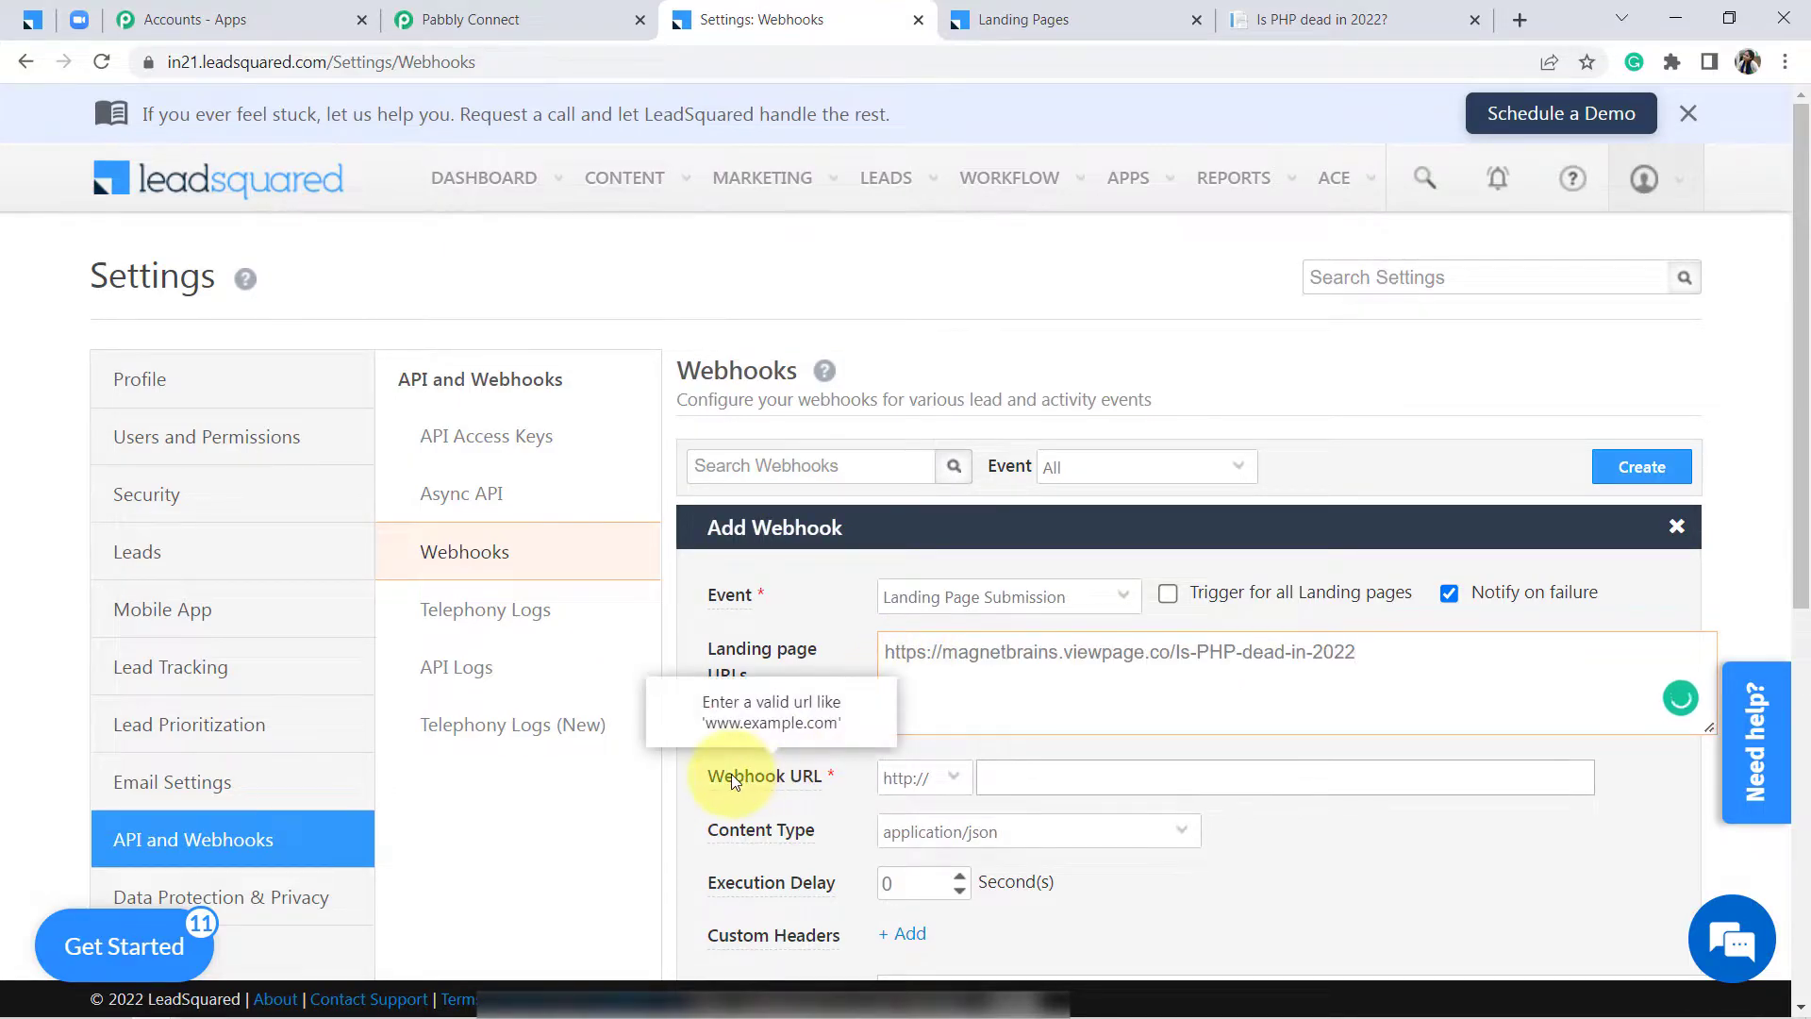
pyautogui.moveTo(734, 774); pyautogui.dragTo(788, 776)
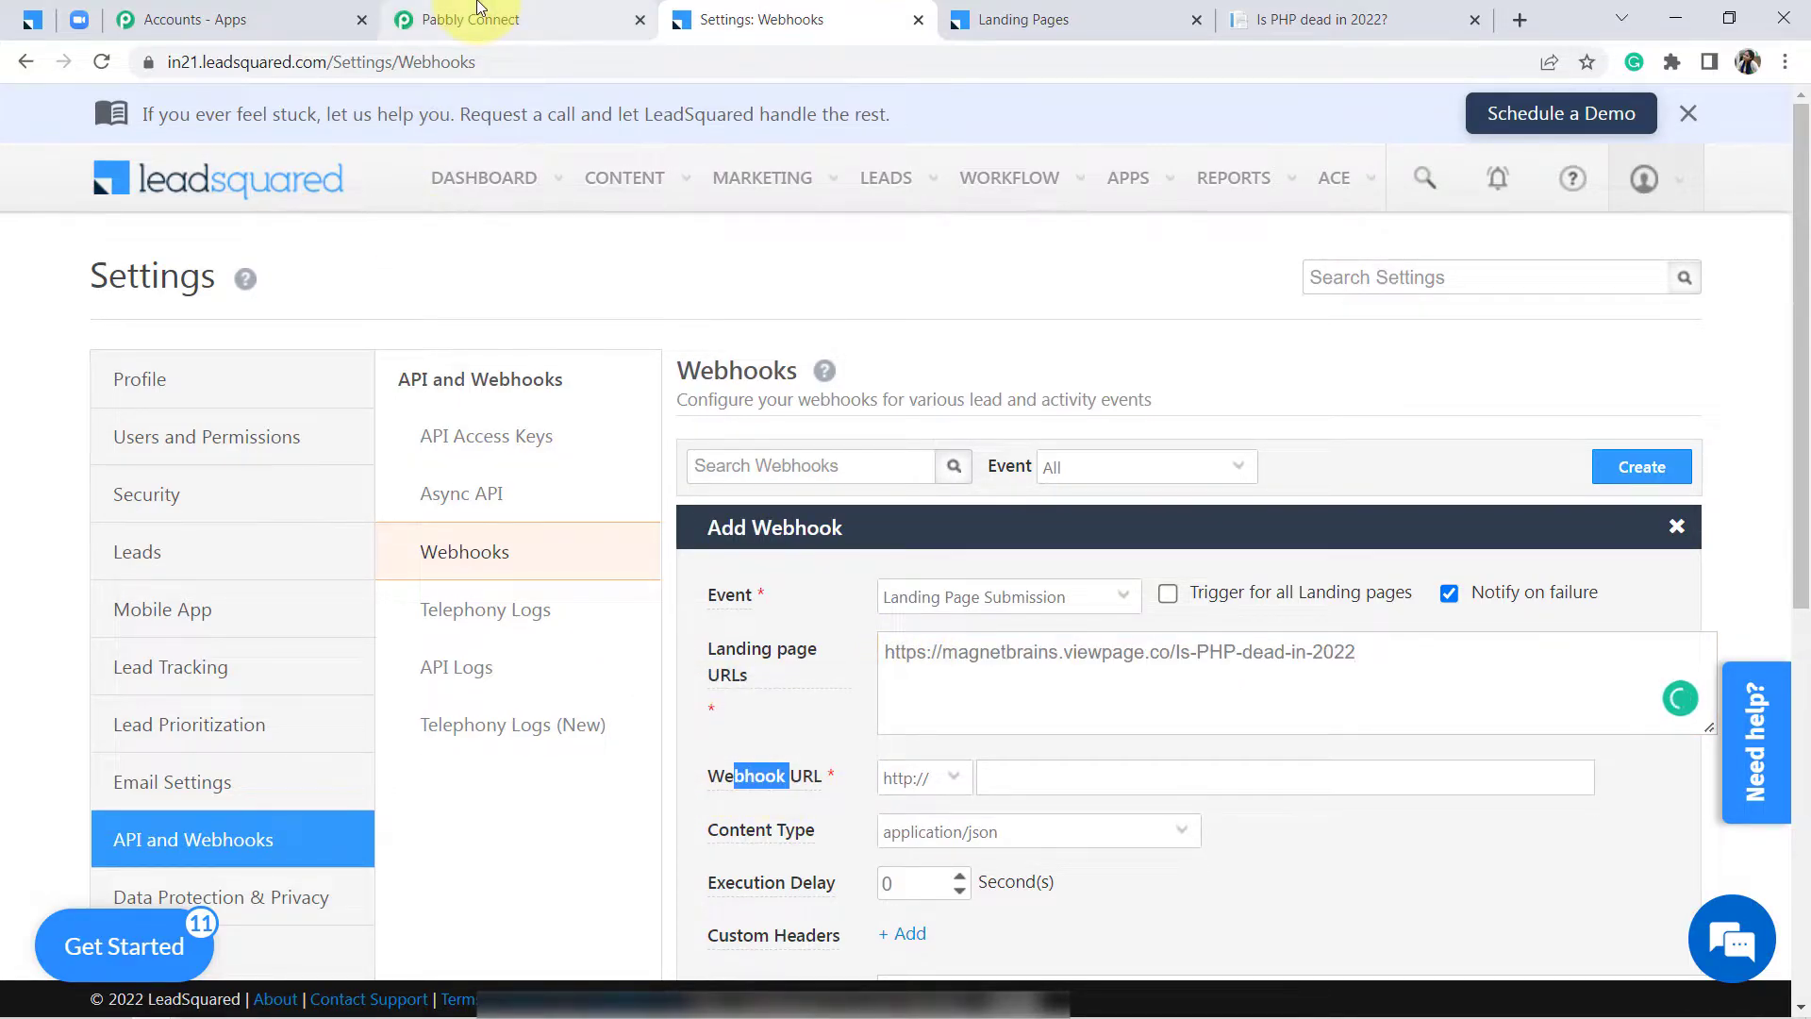
pyautogui.click(471, 19)
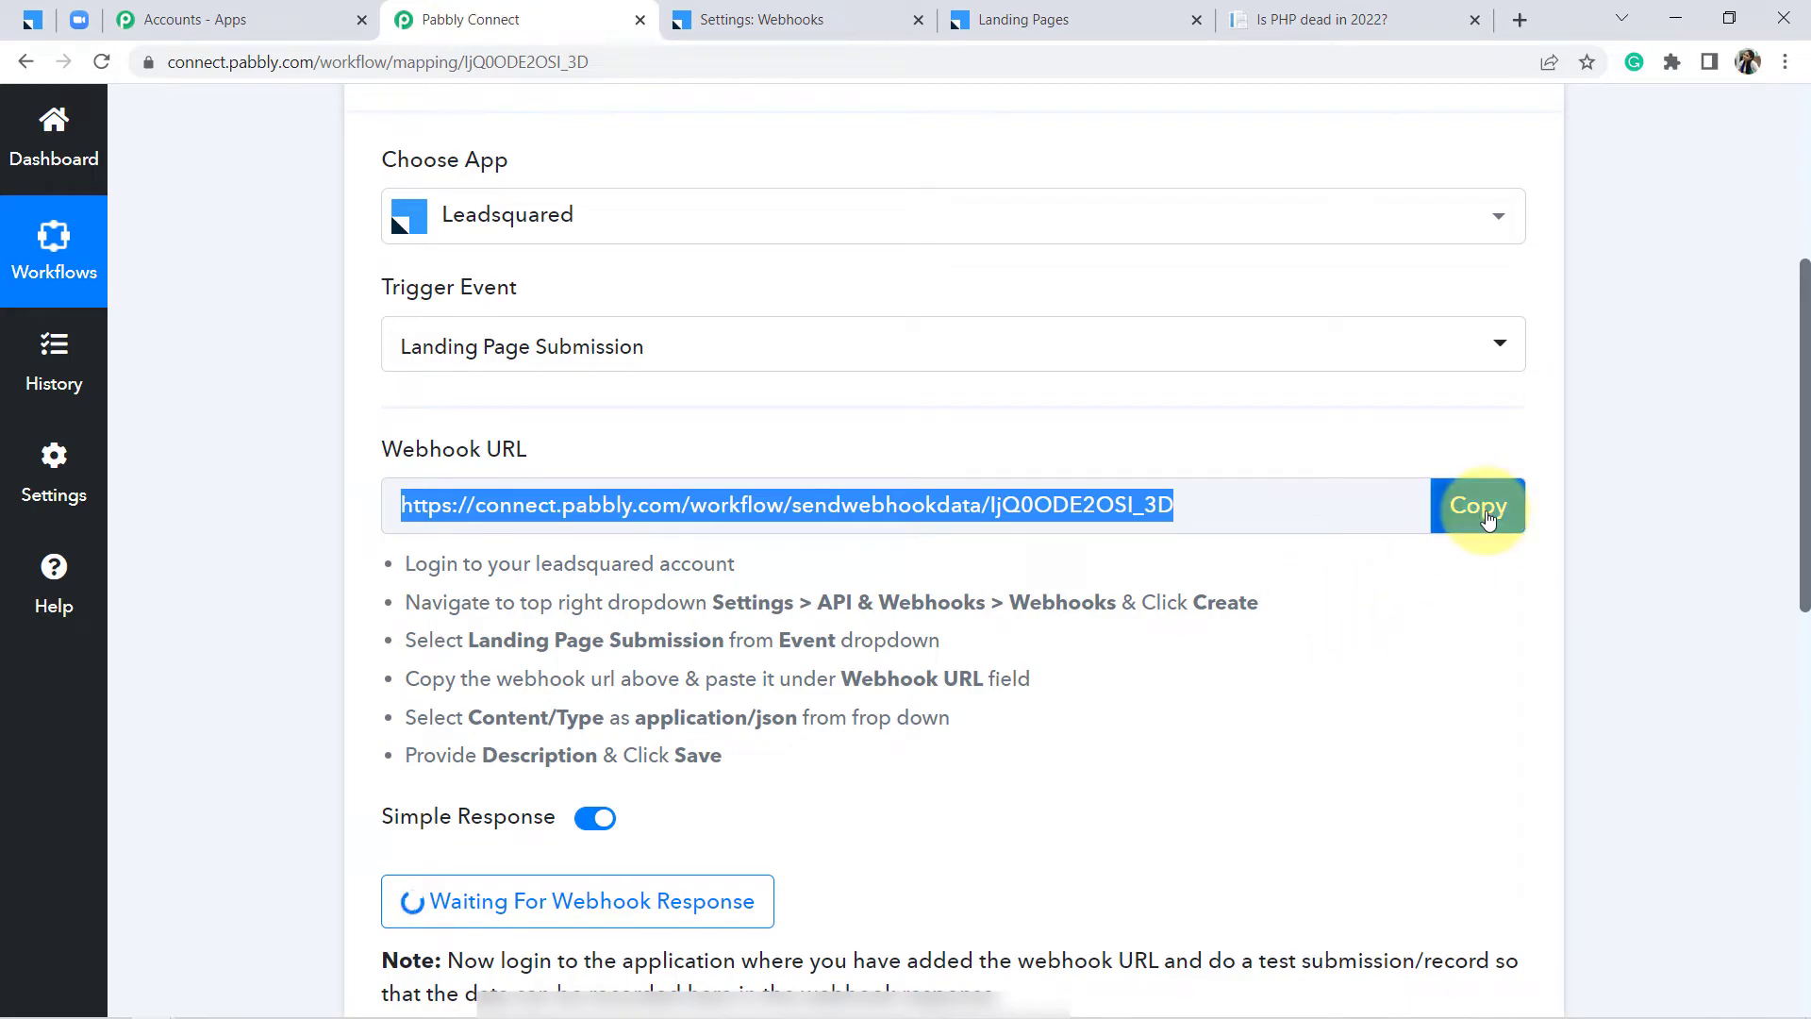
pyautogui.click(1482, 514)
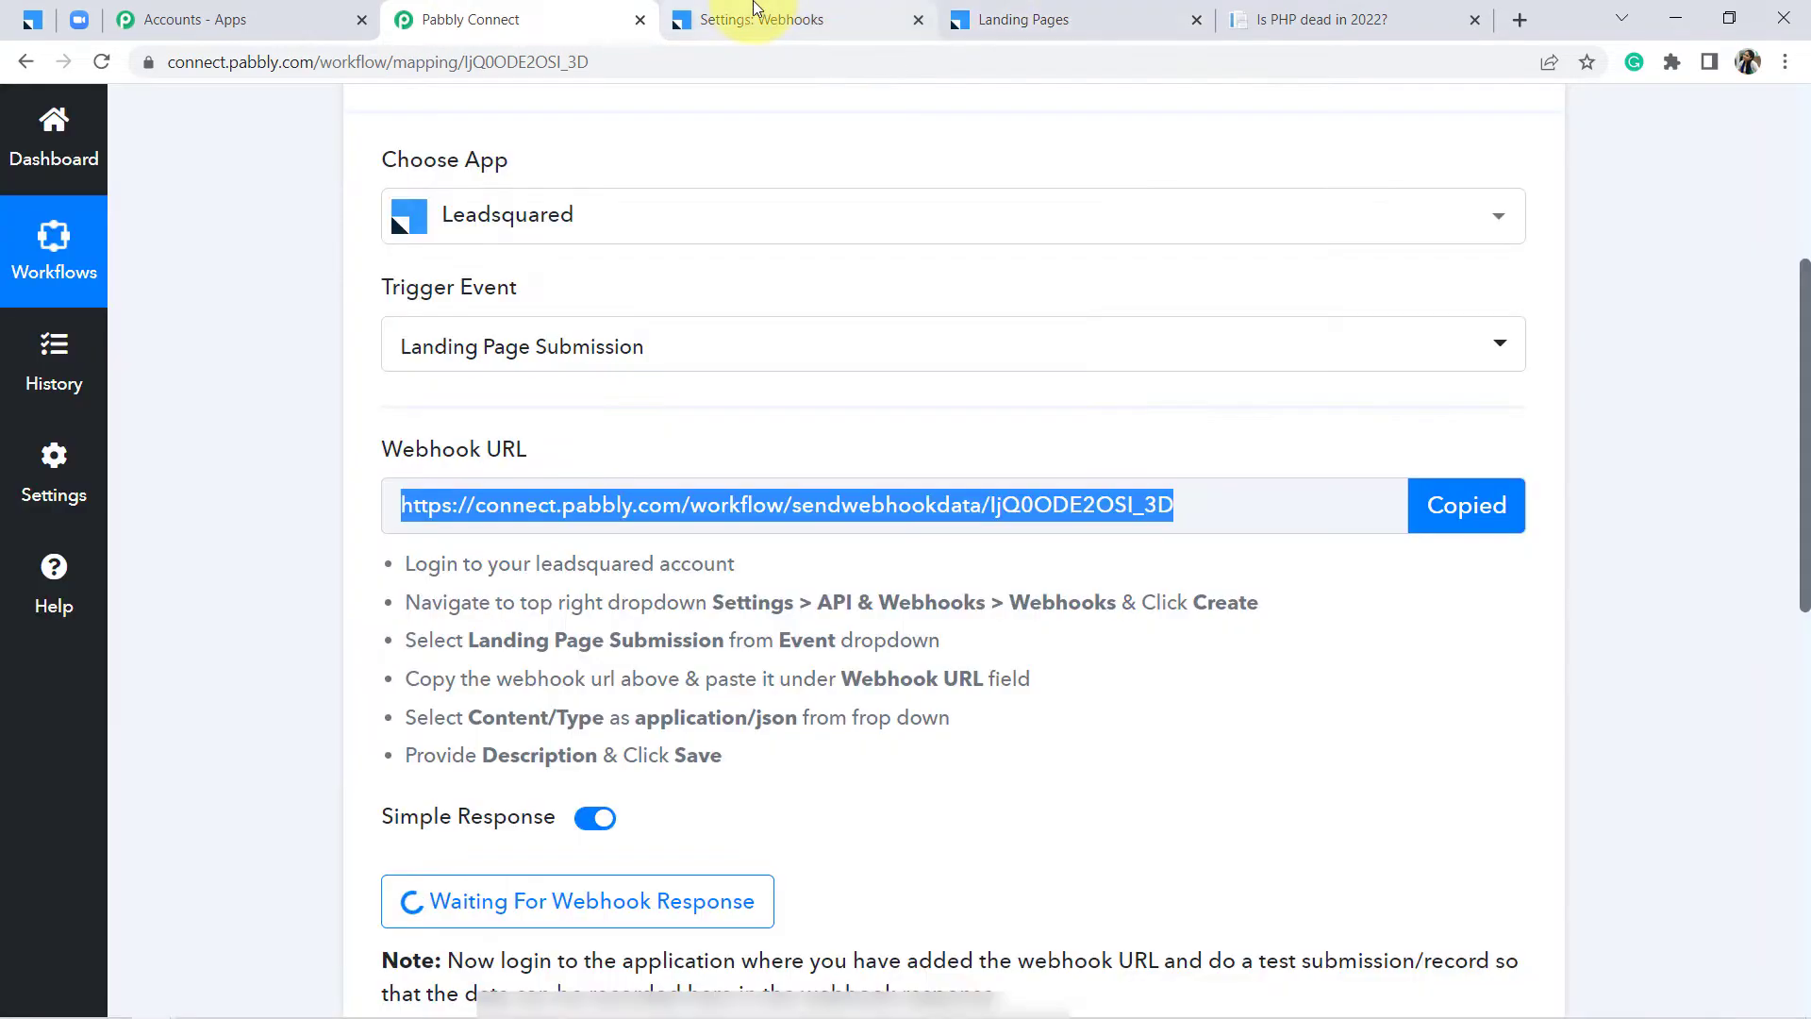
pyautogui.click(755, 19)
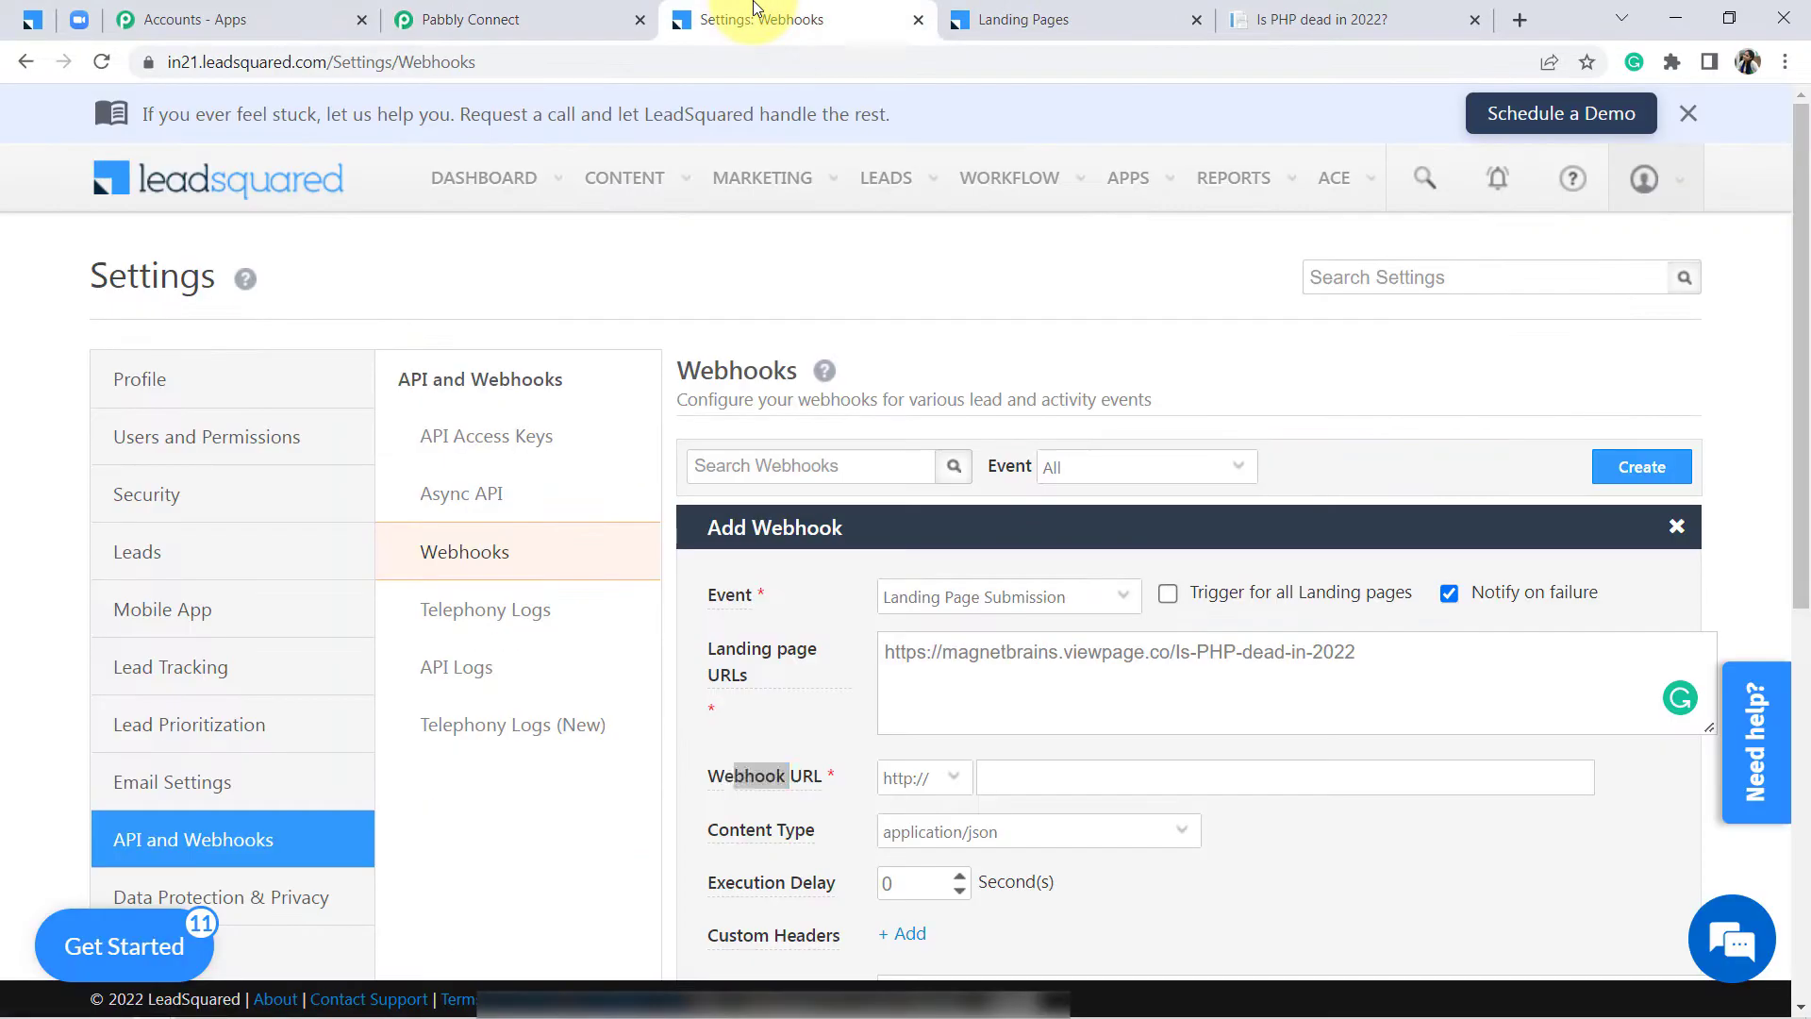
pyautogui.click(1046, 783)
pyautogui.hotkey('ctrl', 'v')
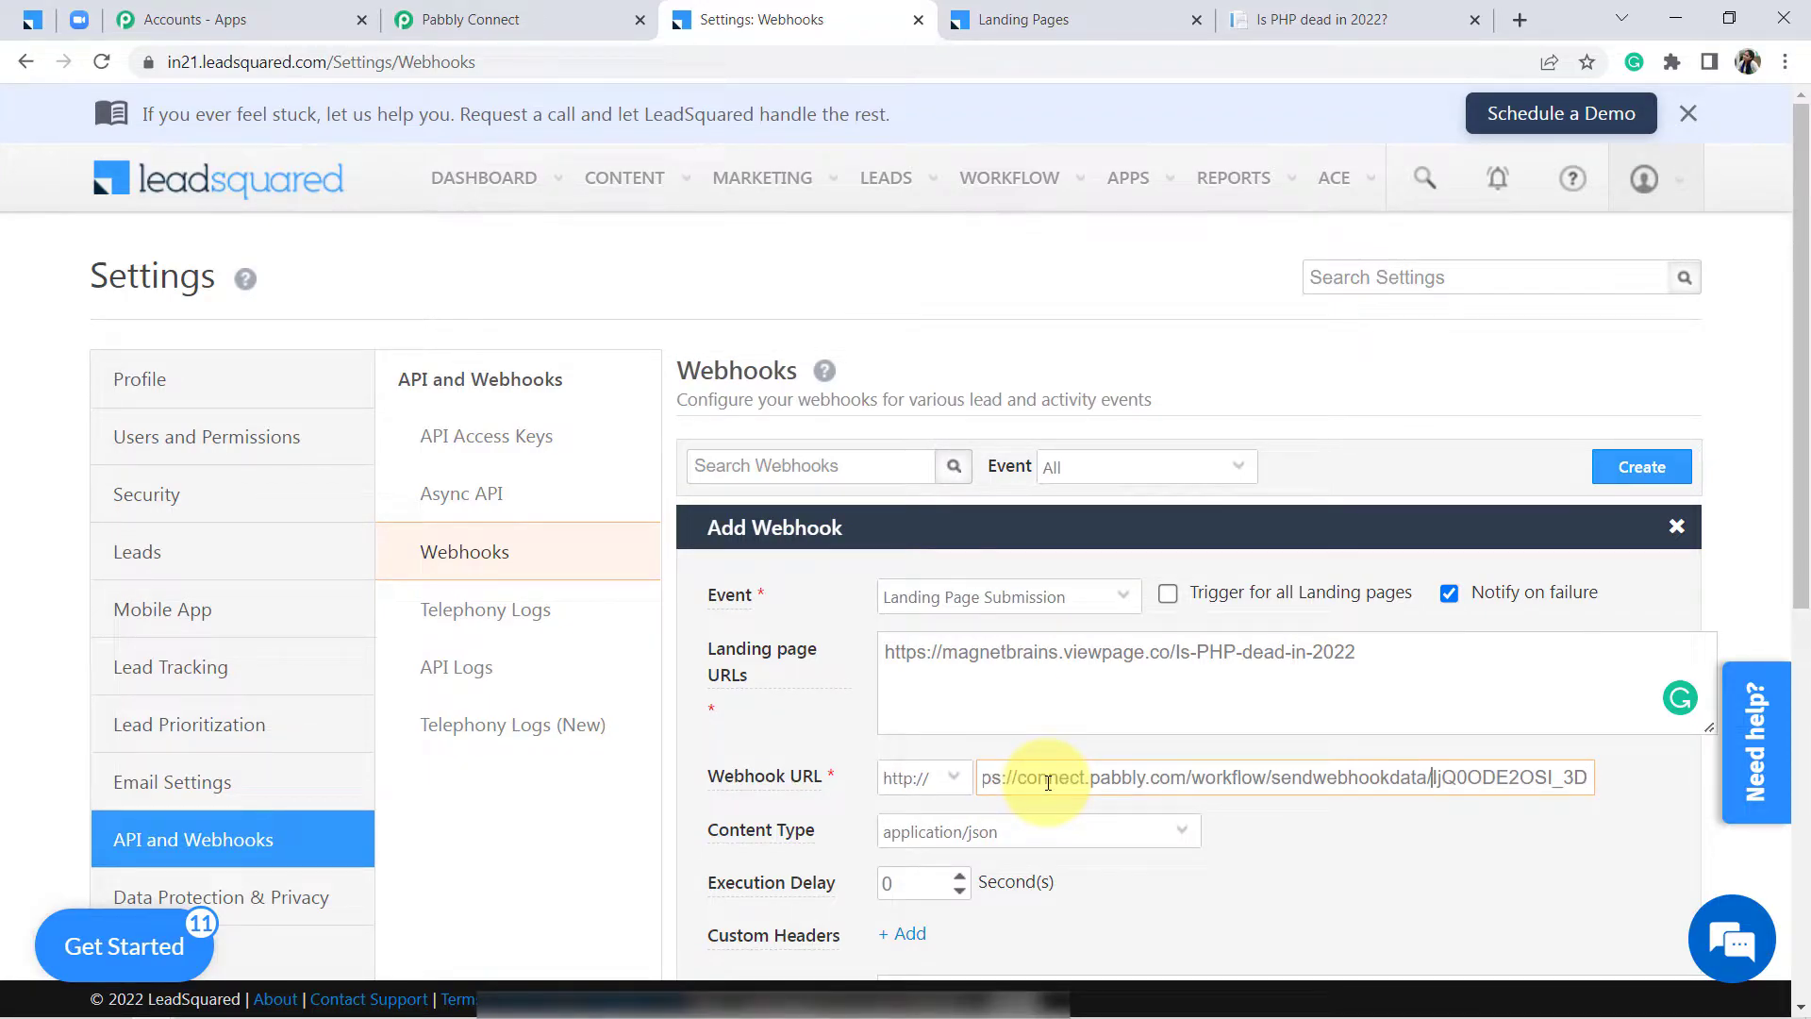
pyautogui.press('Home')
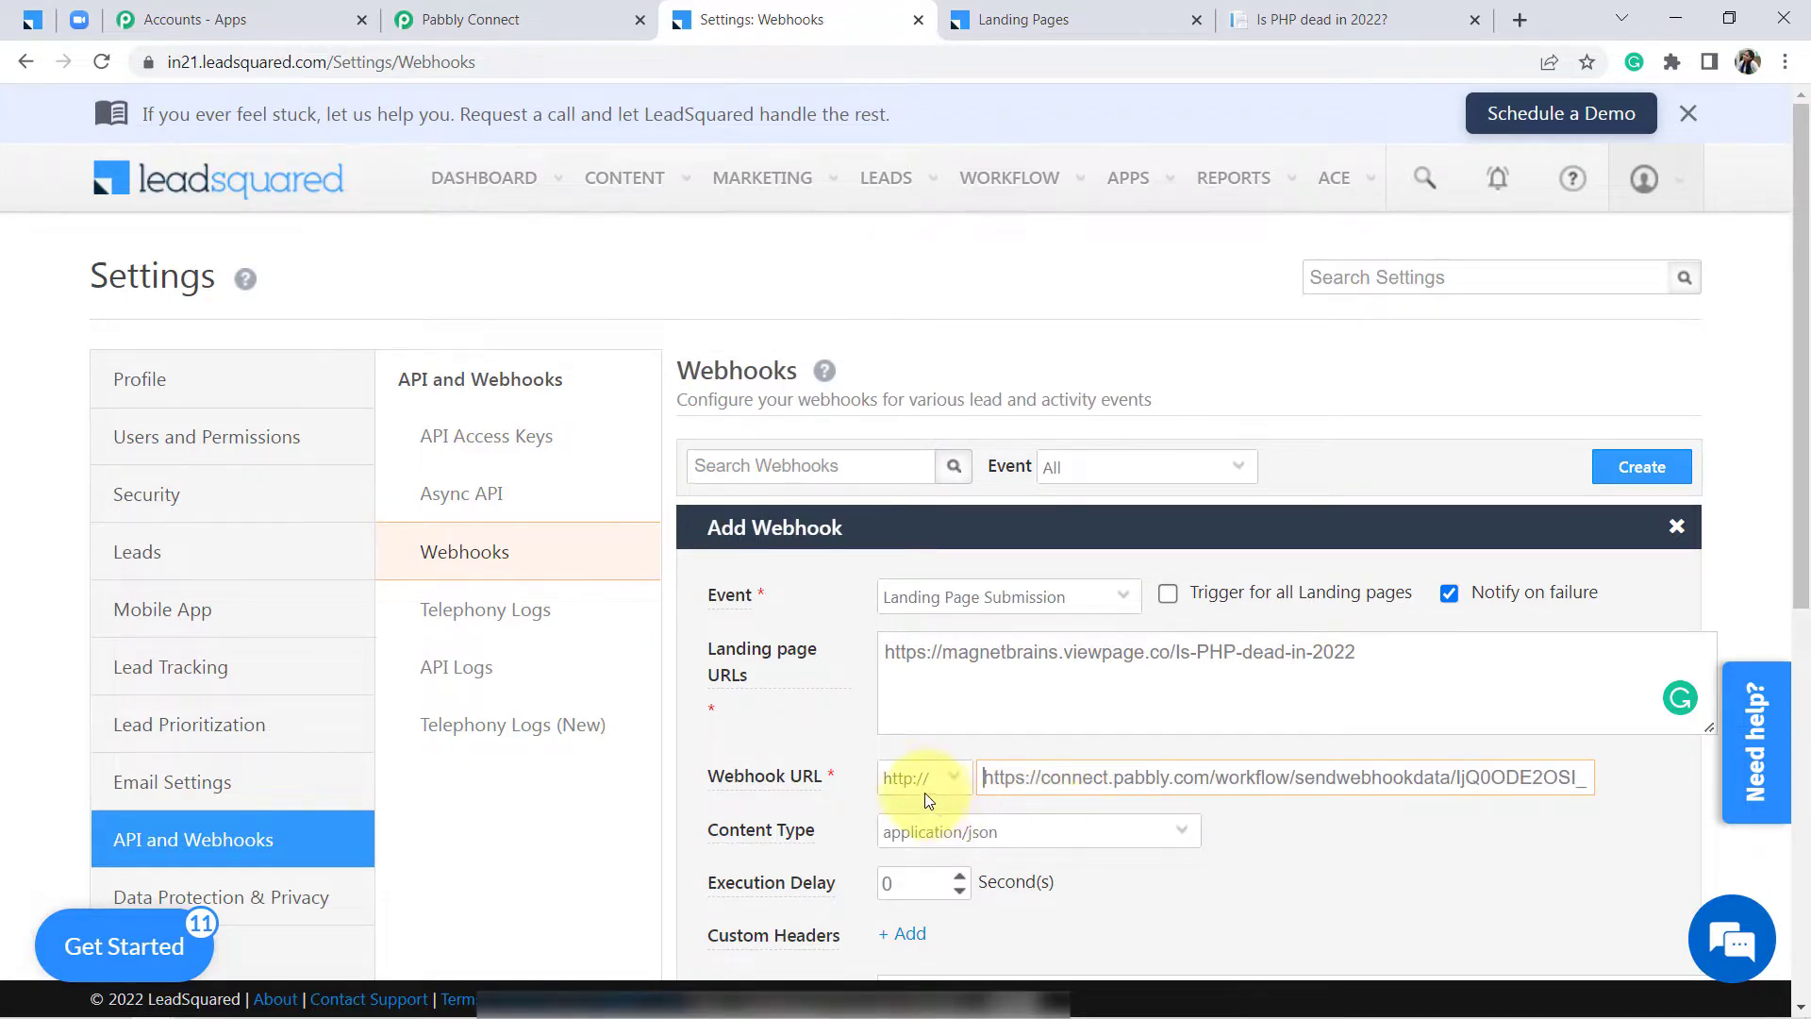
pyautogui.click(922, 794)
pyautogui.click(915, 839)
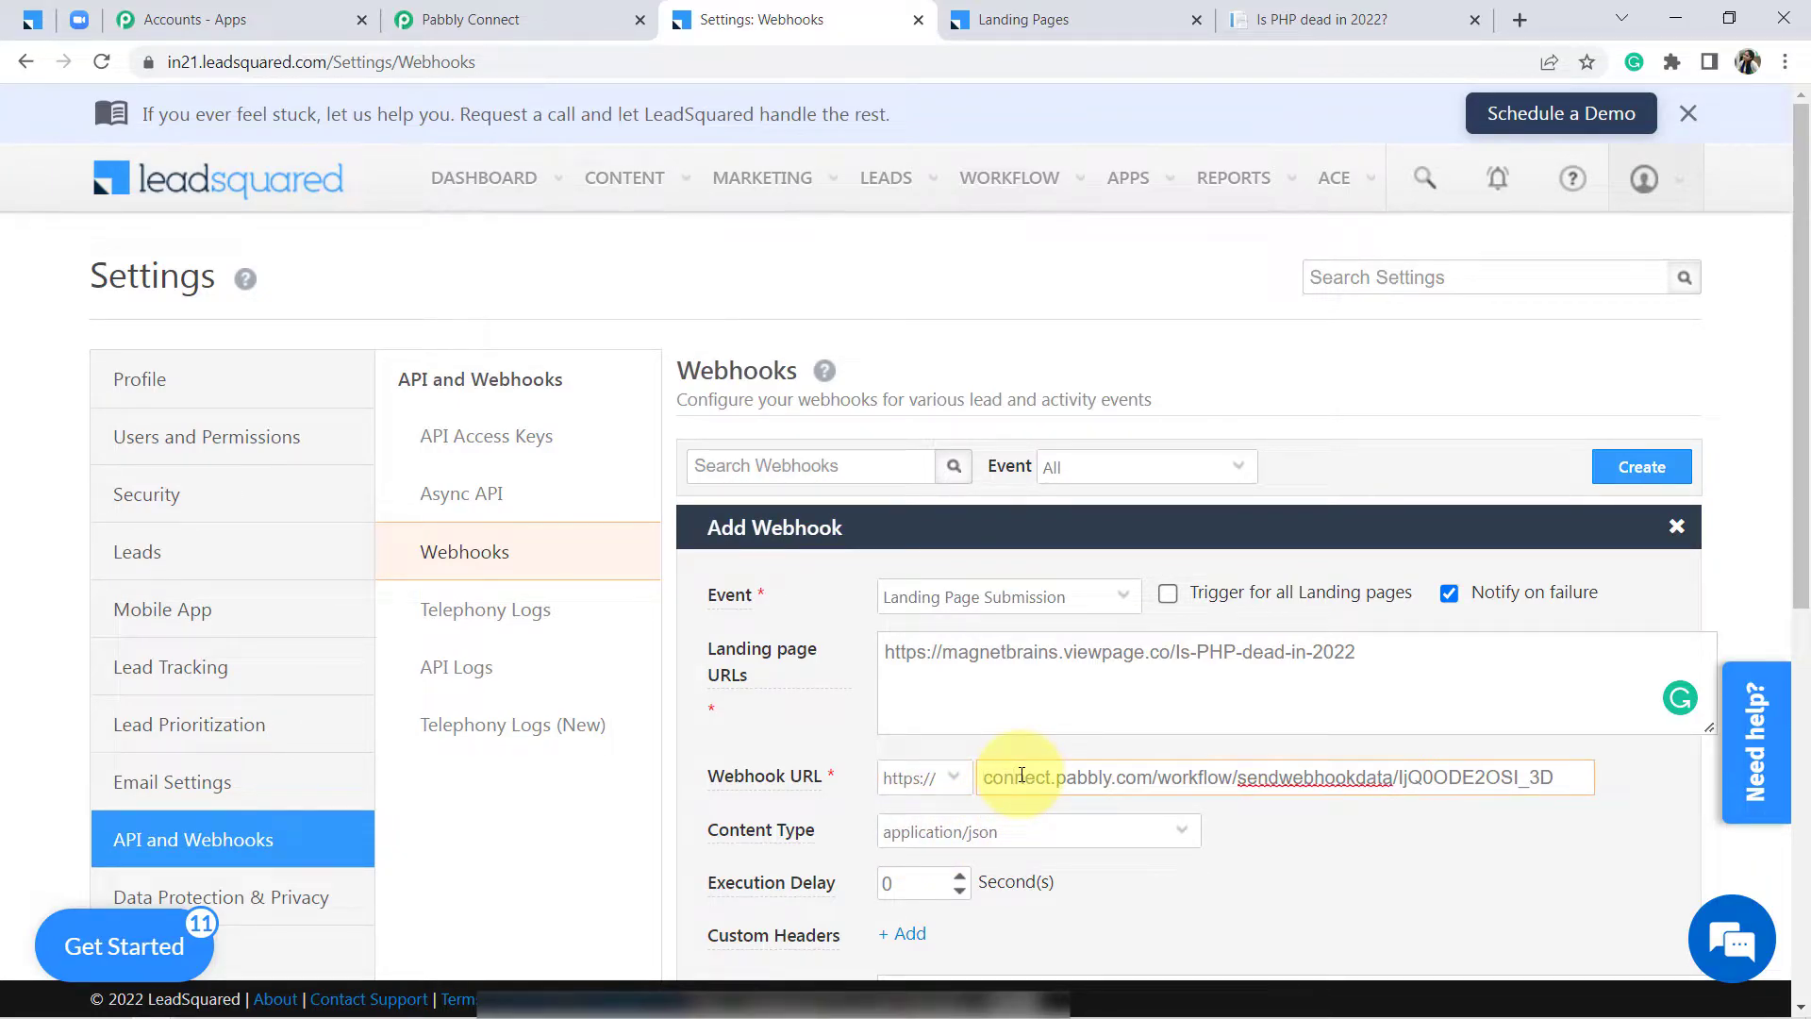
pyautogui.scroll(-1, 1804, 419)
pyautogui.scroll(-1, 1804, 420)
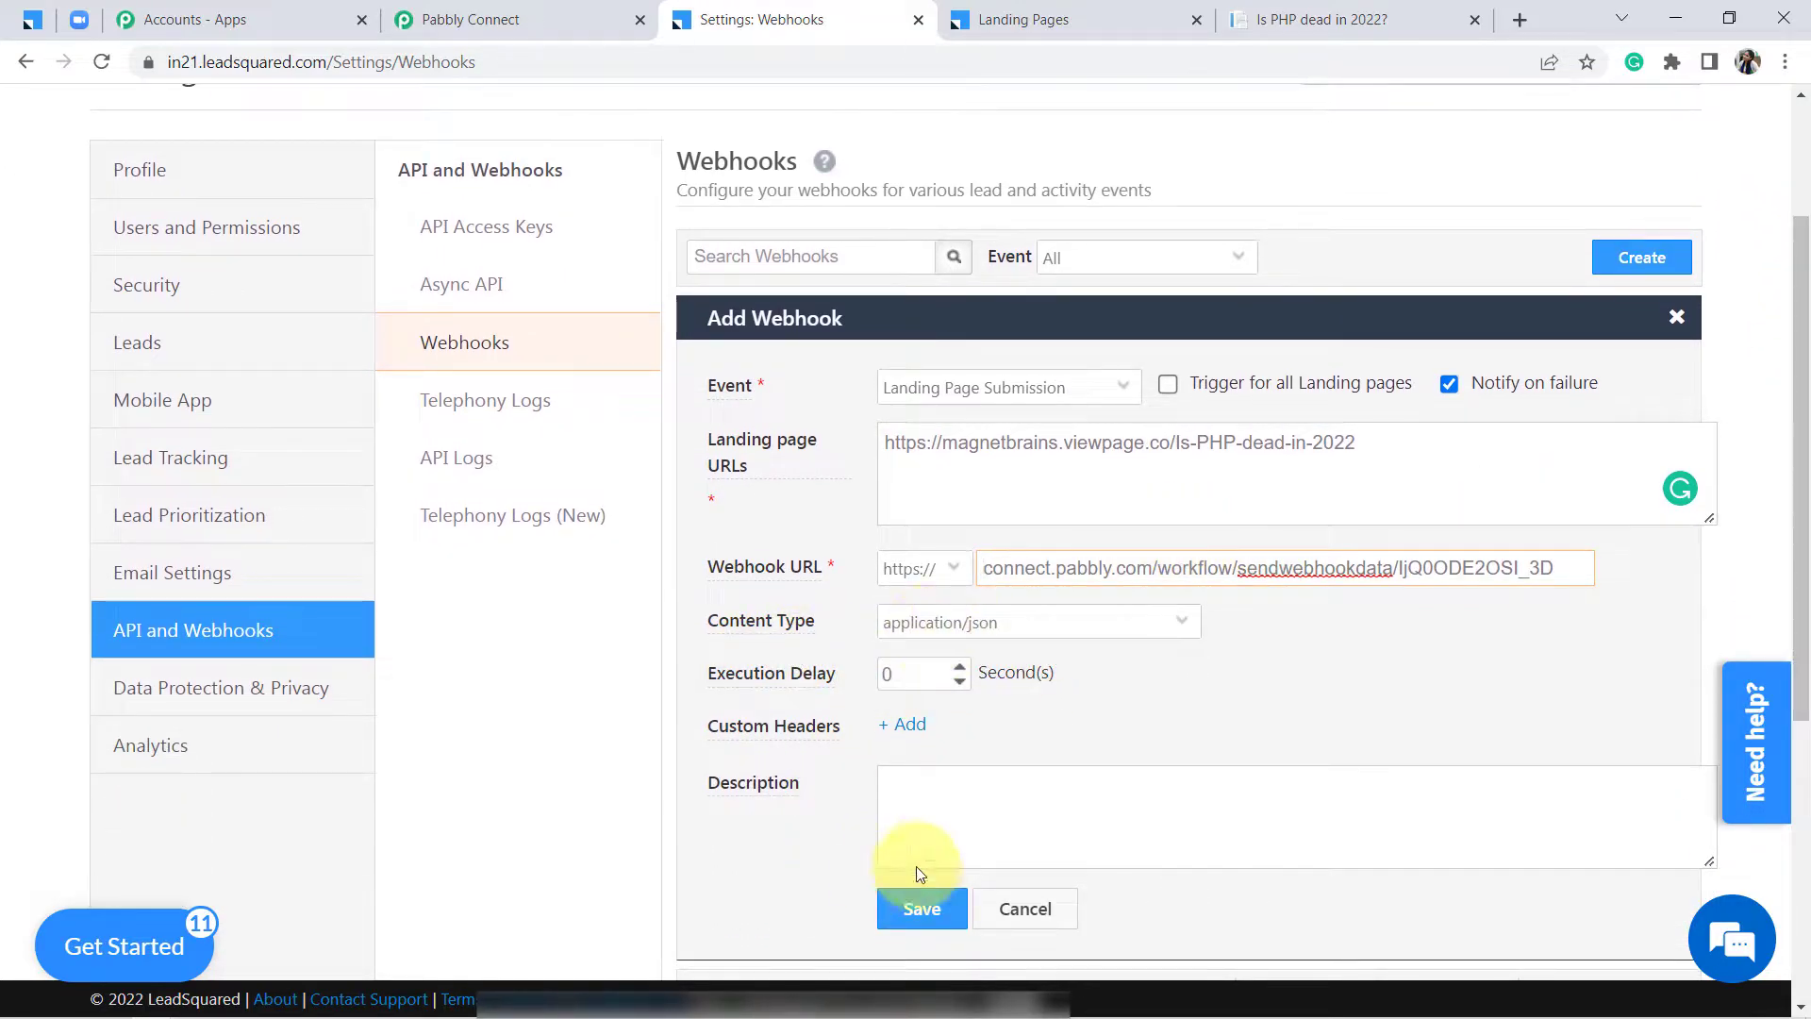
pyautogui.click(920, 911)
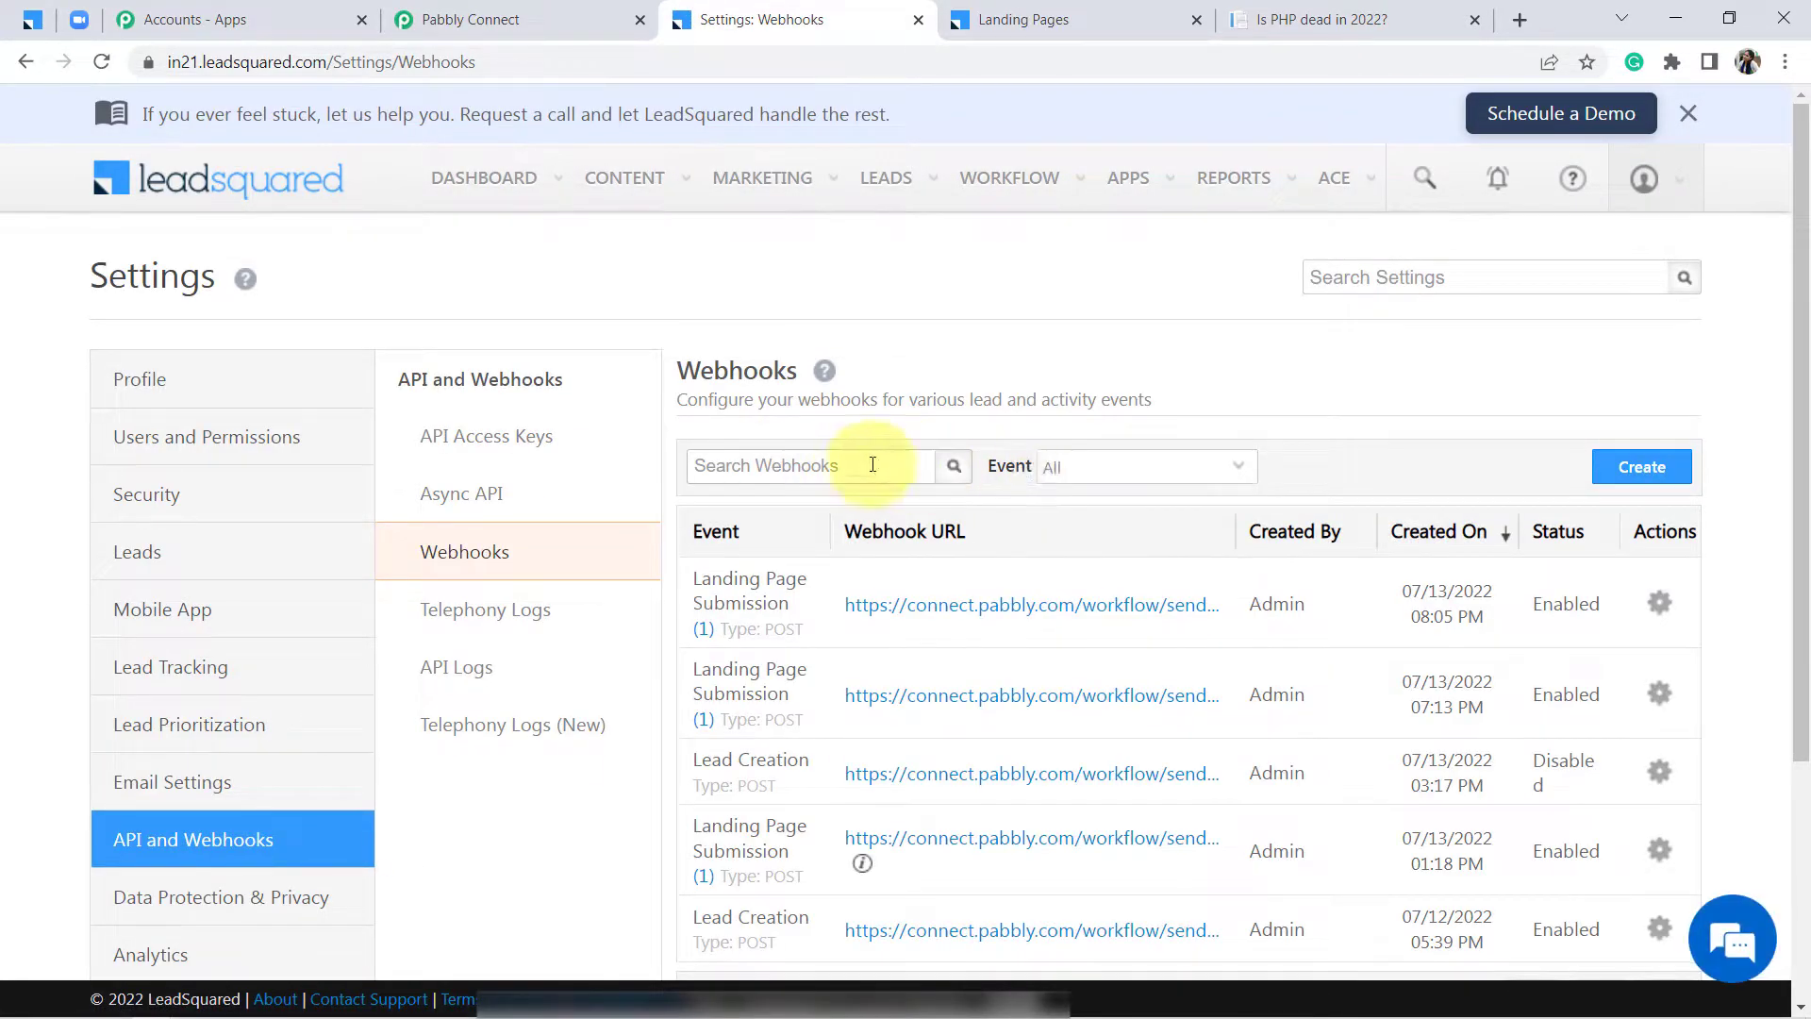
# Re-capture the webhook response on Pabbly's Landing Page Submission trigger, confirming with Yes
pyautogui.click(484, 15)
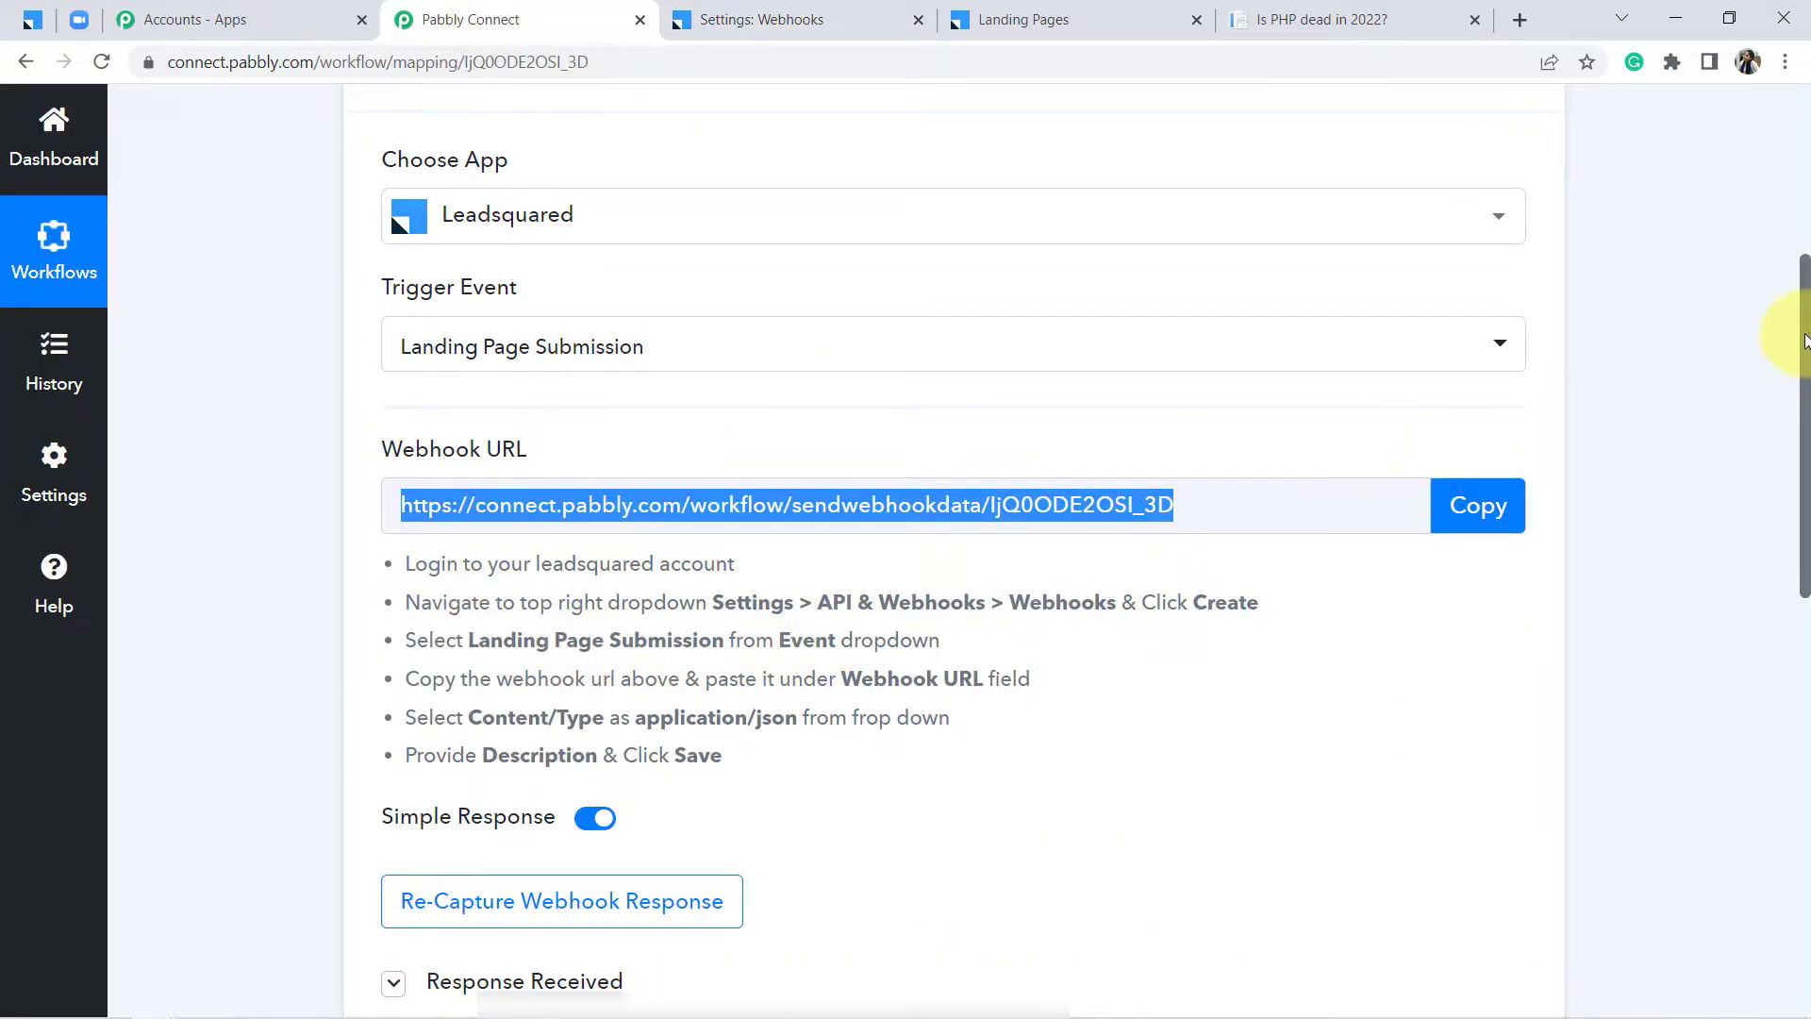
pyautogui.scroll(-3, 1782, 356)
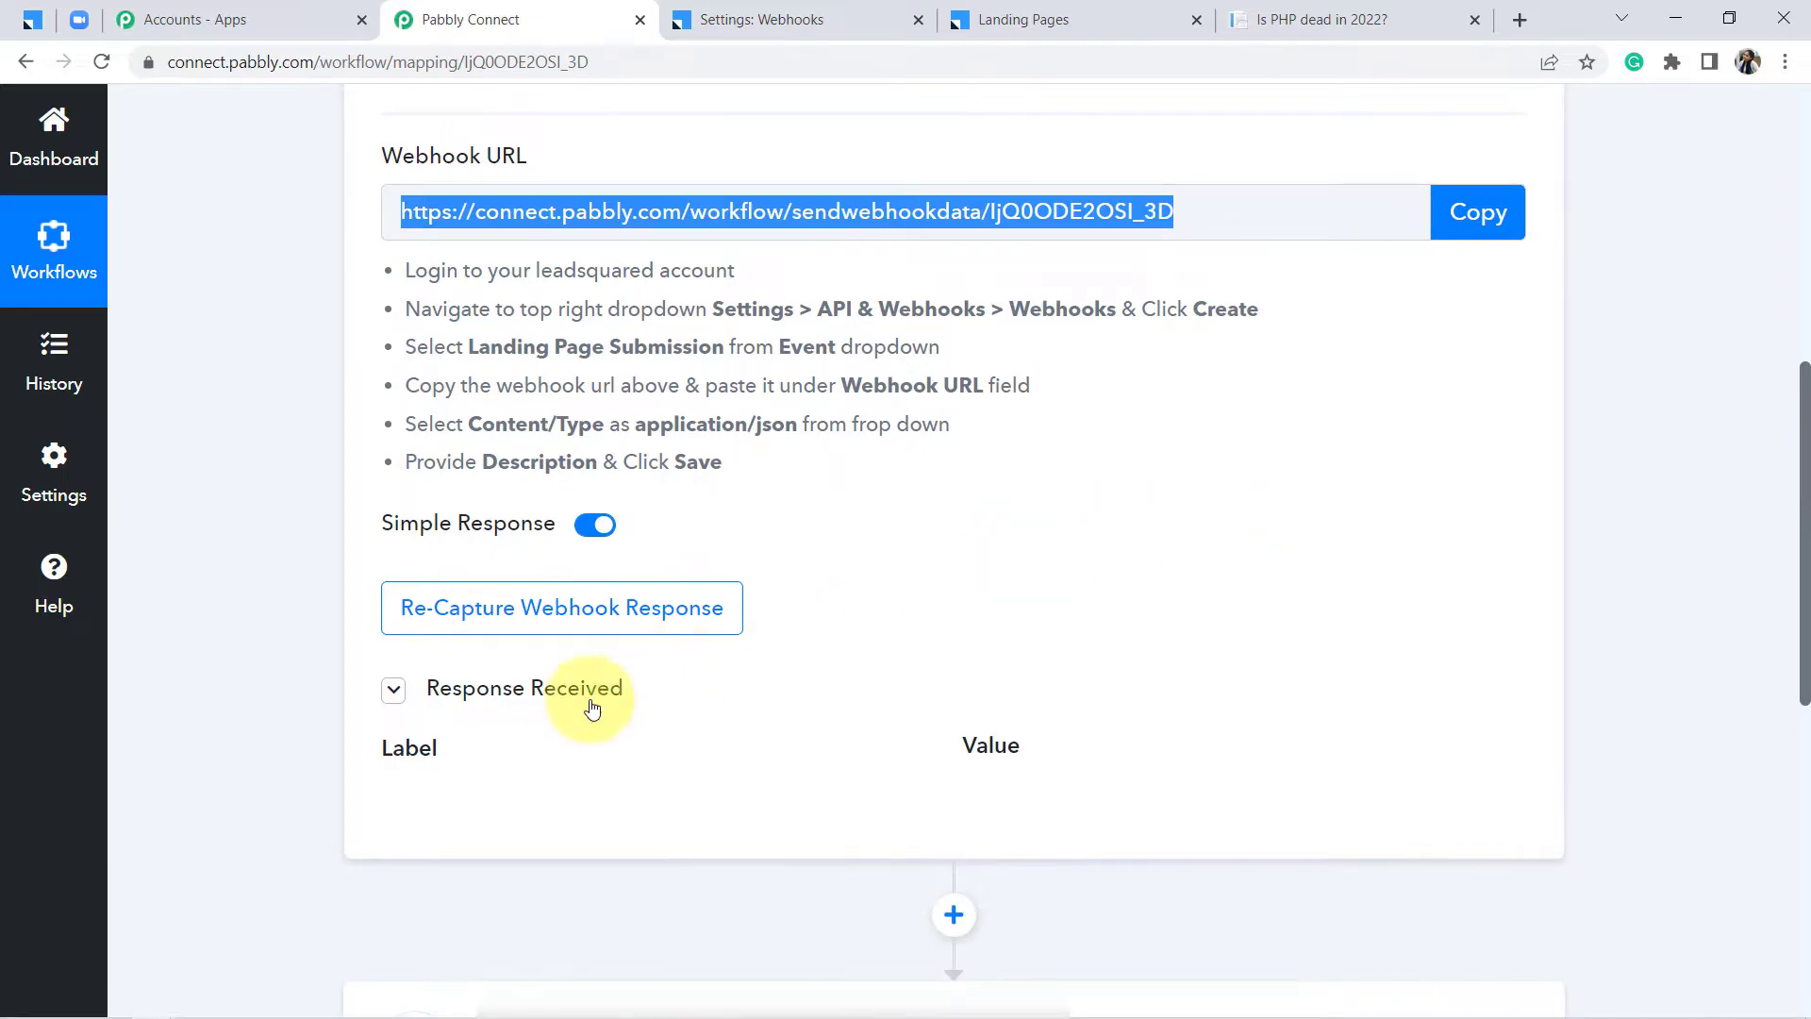
pyautogui.click(587, 614)
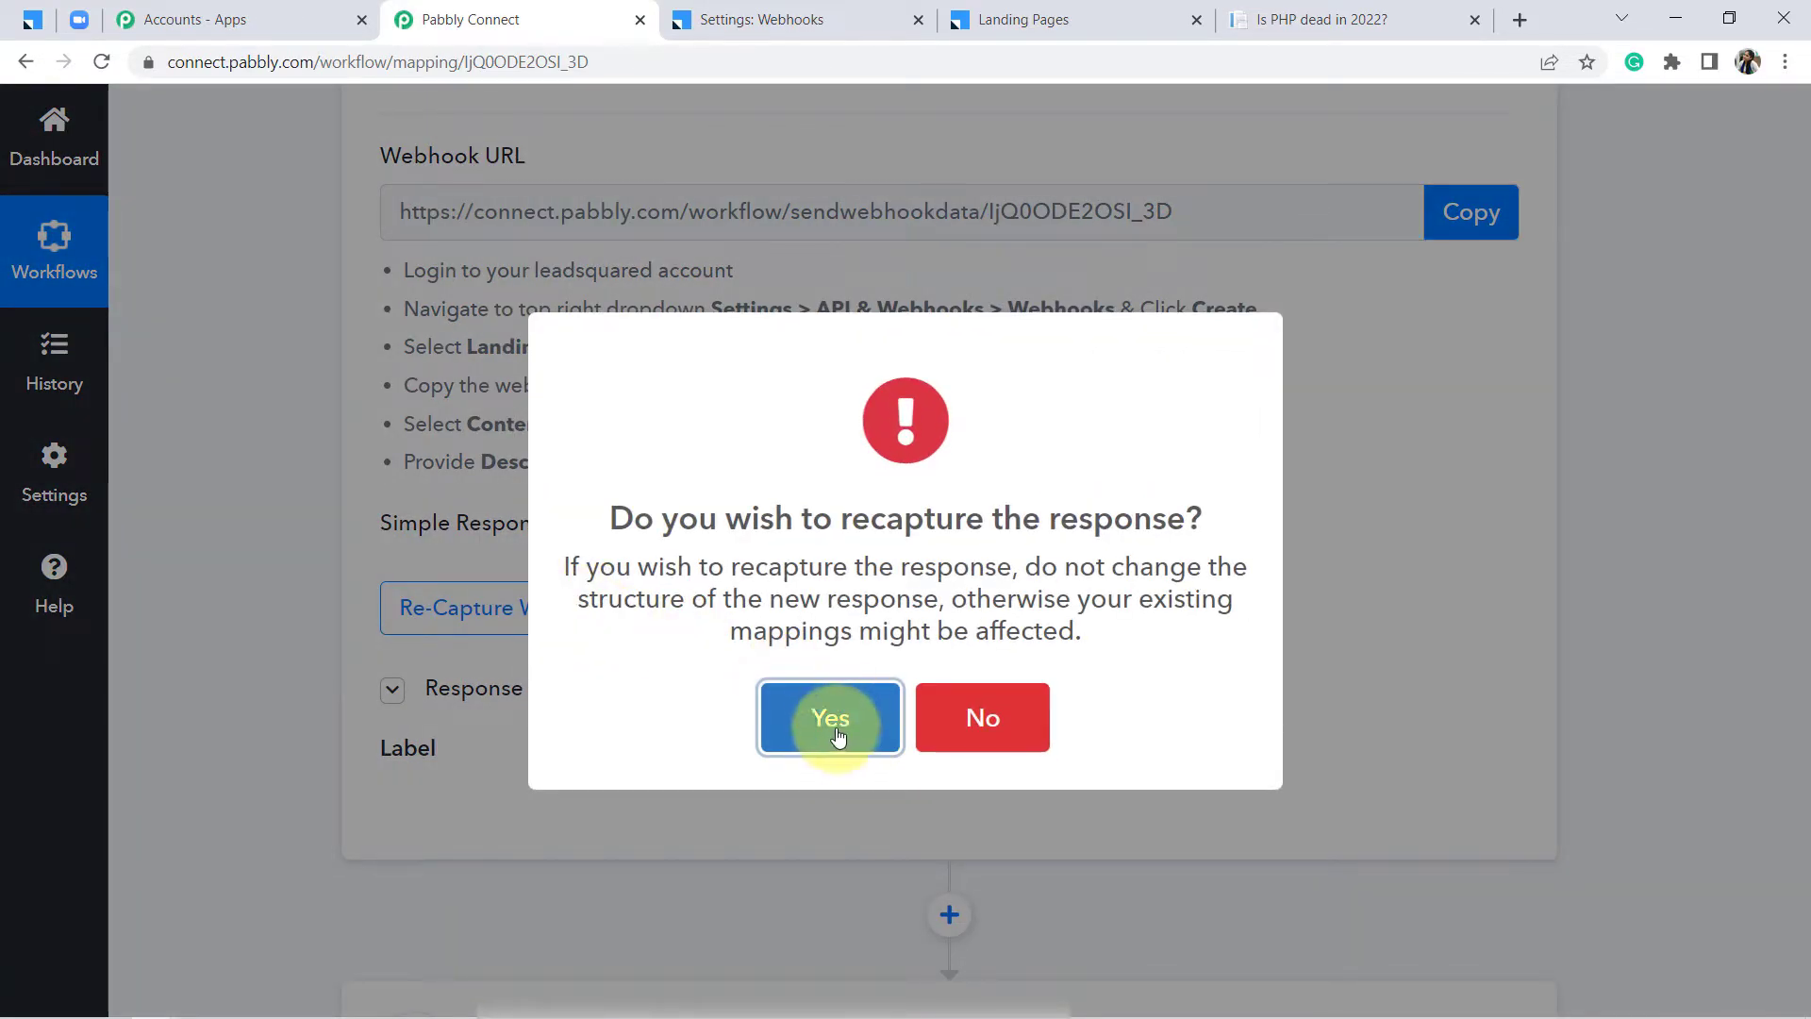
pyautogui.click(830, 722)
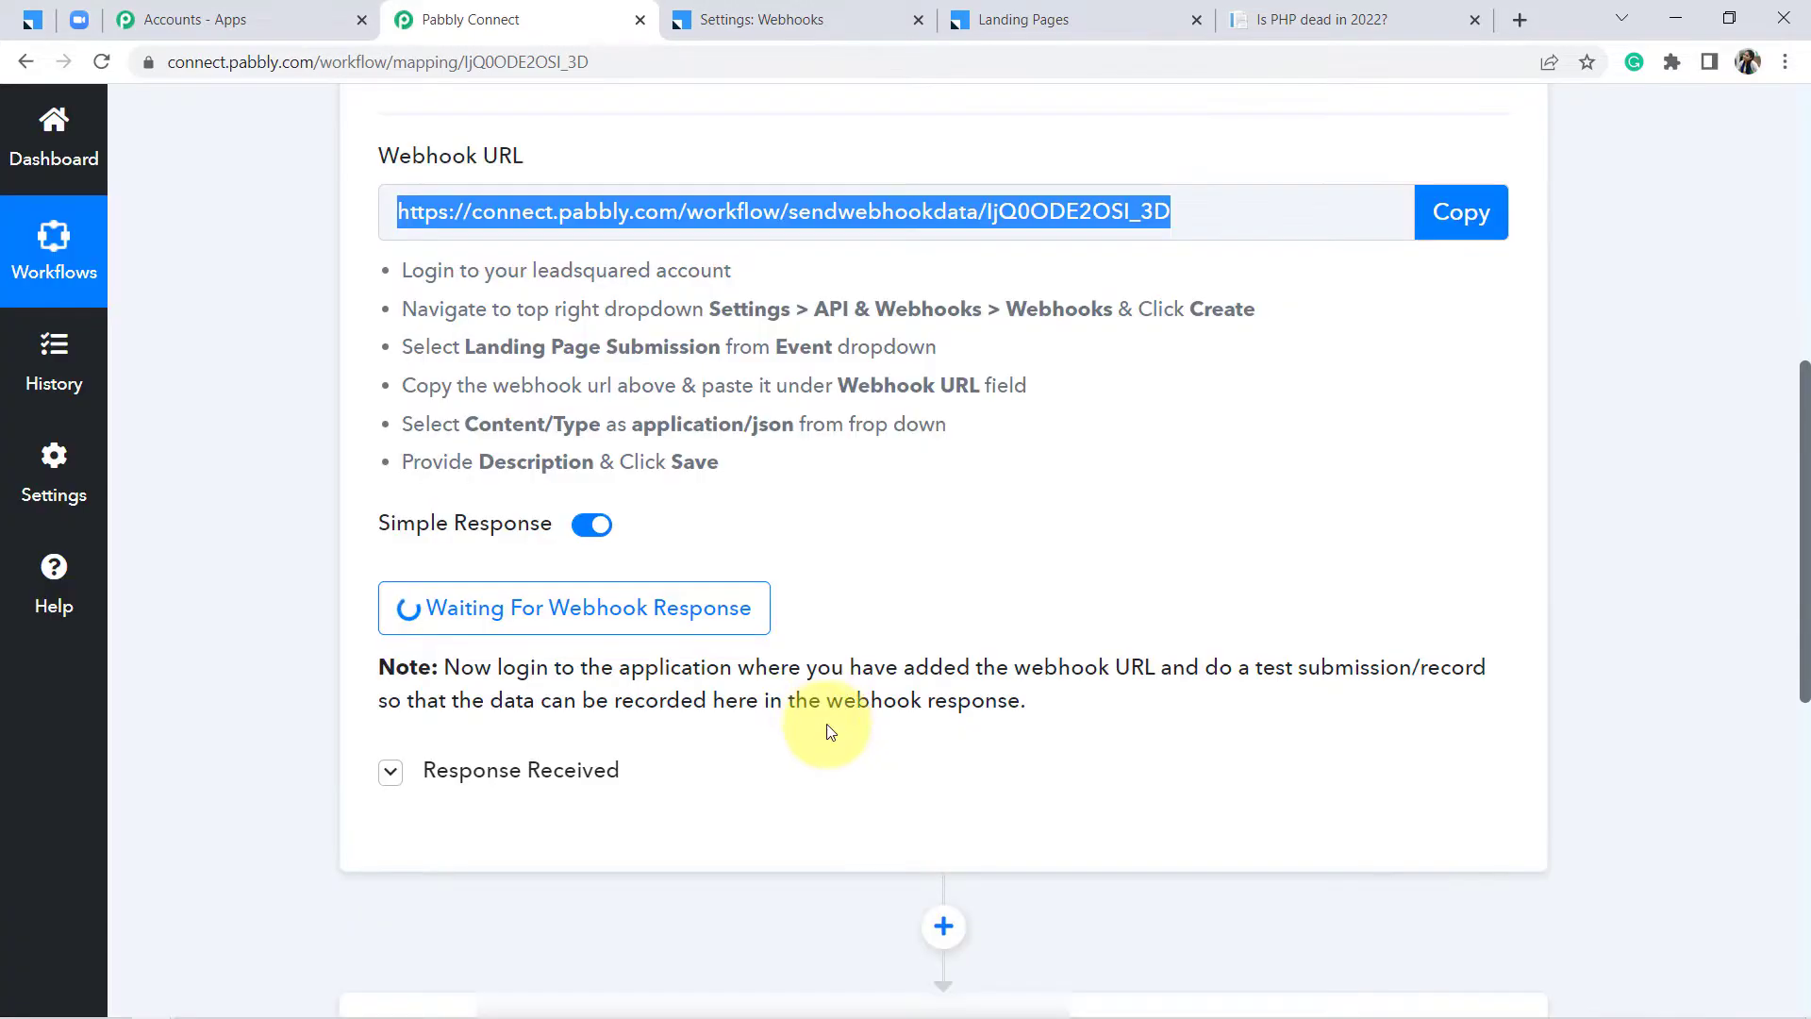
pyautogui.moveTo(645, 667); pyautogui.dragTo(1135, 660)
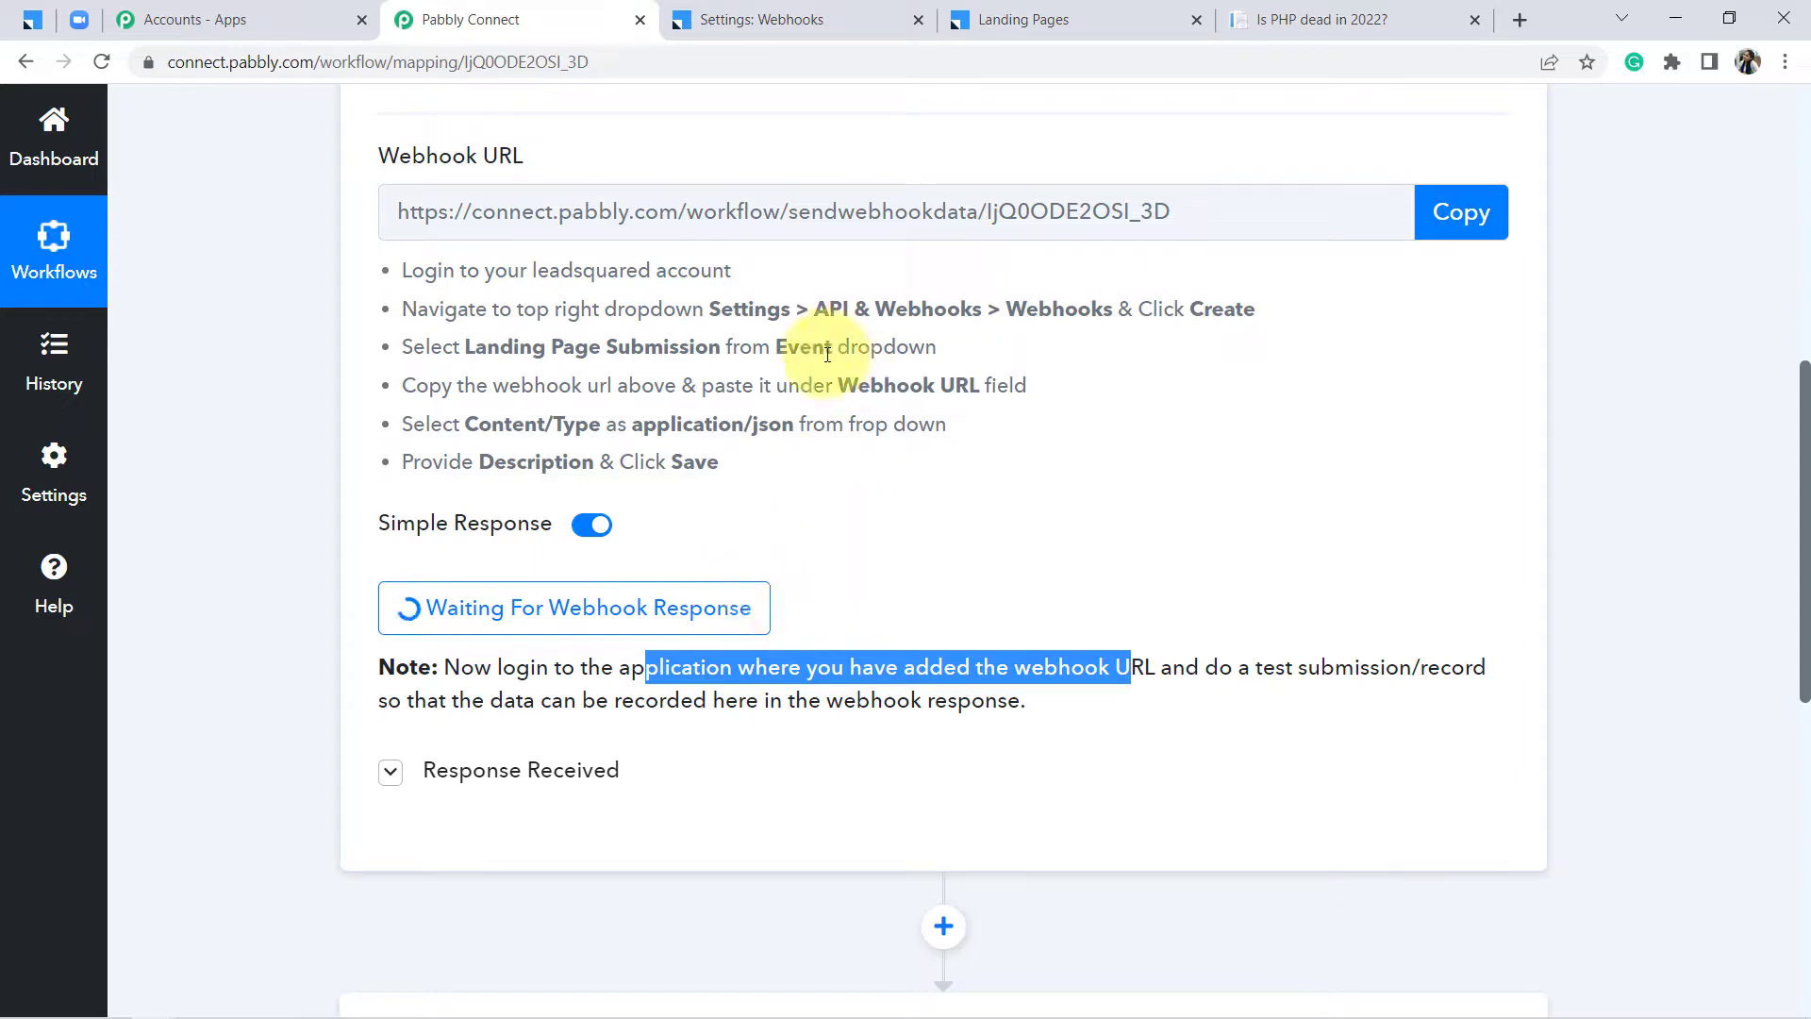
# On the 'Is PHP Dead In 2022?' landing page, fill in the first name, last name and email address
pyautogui.click(1264, 13)
pyautogui.moveTo(1299, 9); pyautogui.dragTo(863, 26)
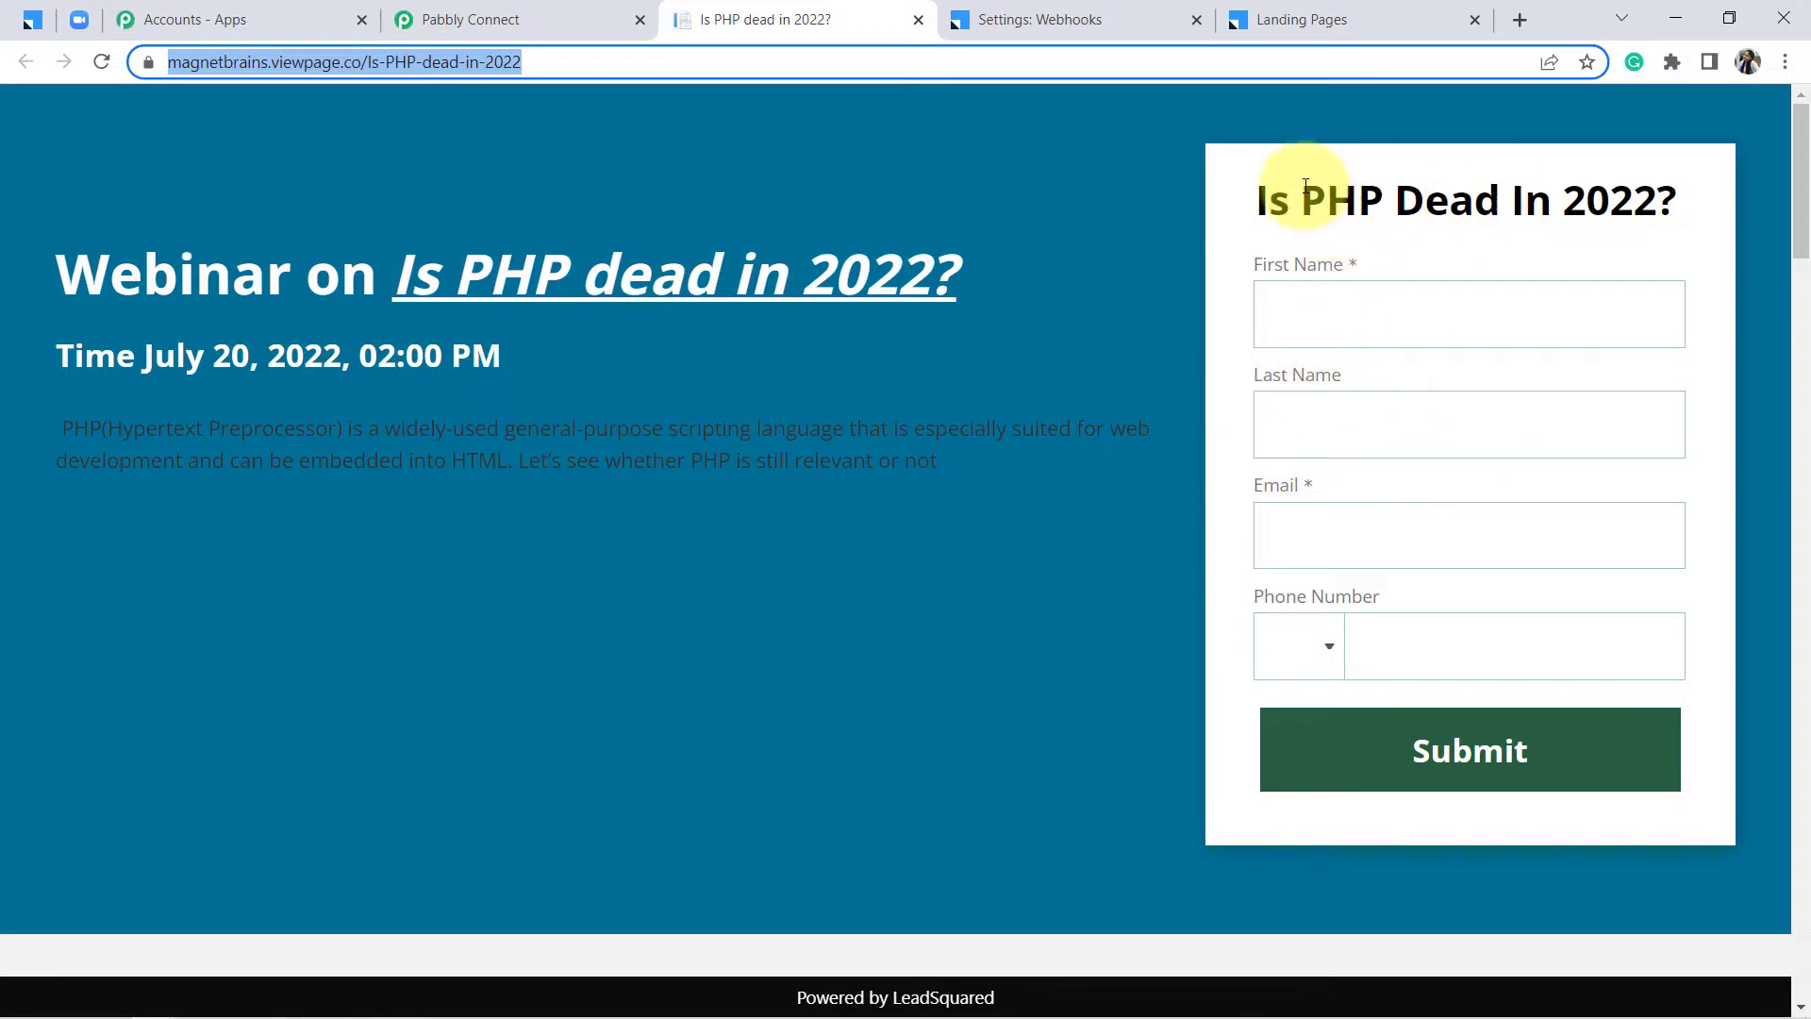
pyautogui.moveTo(1303, 198); pyautogui.dragTo(1359, 312)
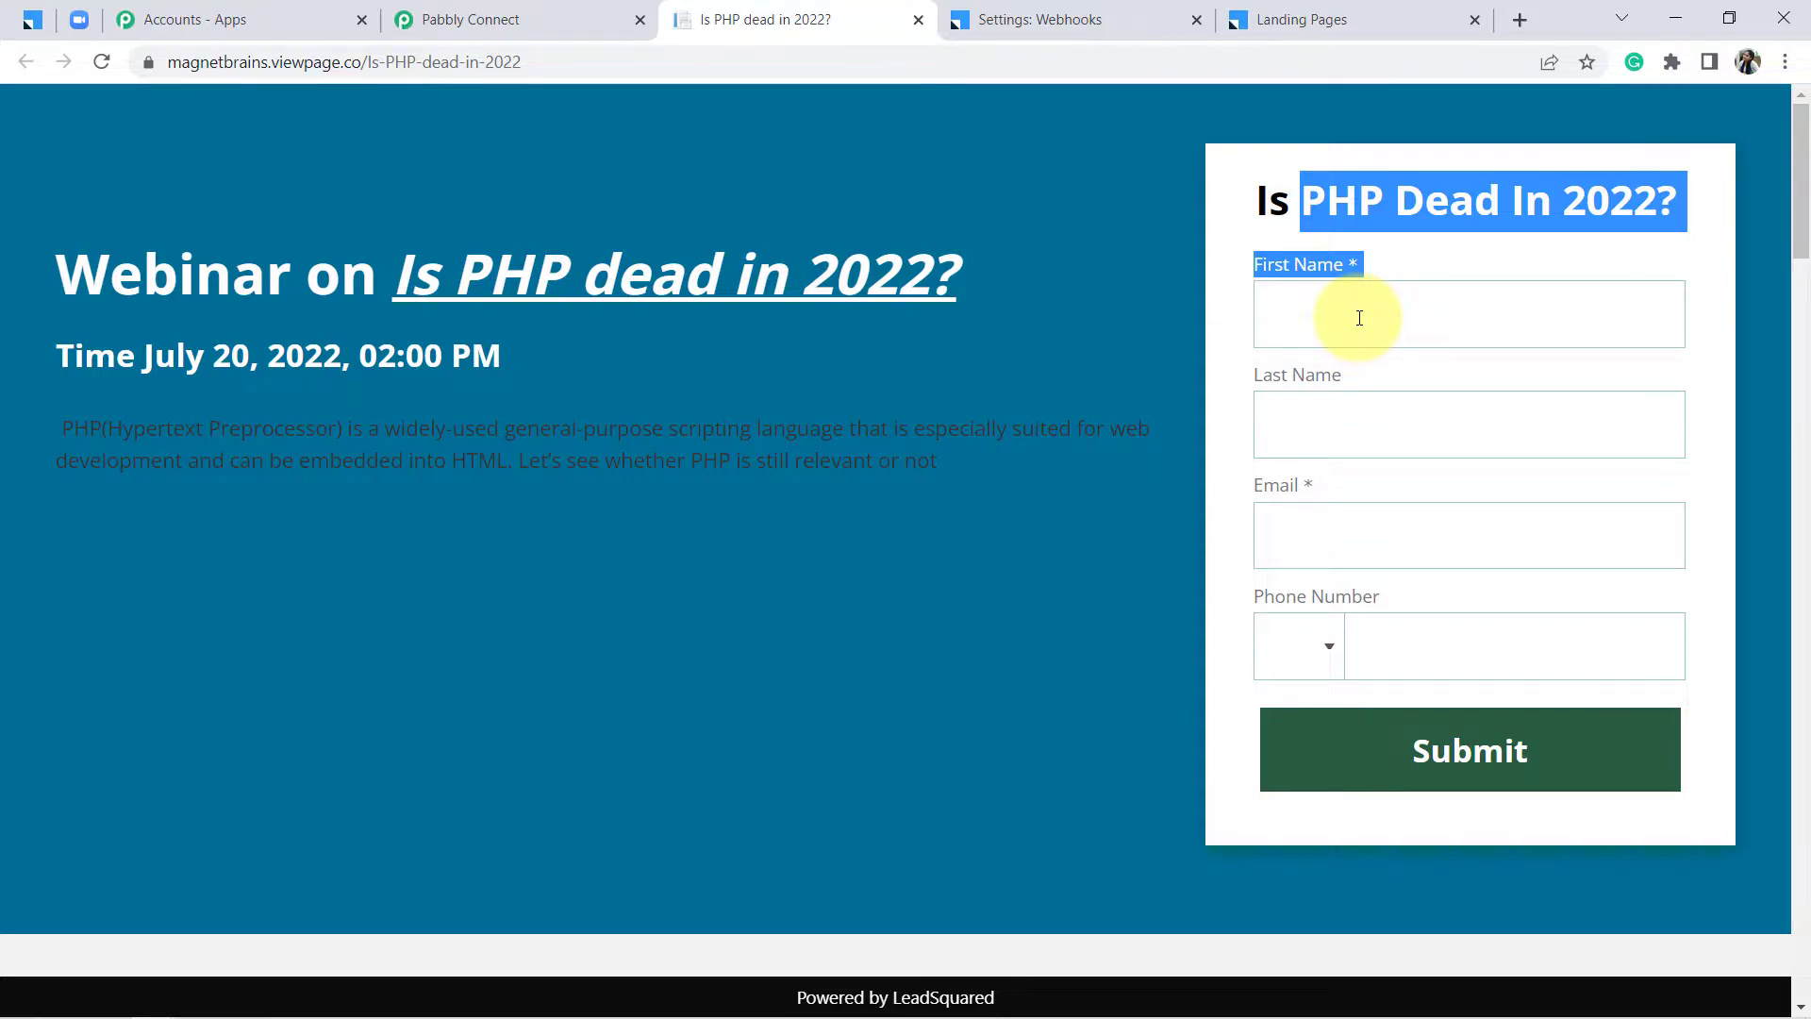
pyautogui.click(1359, 317)
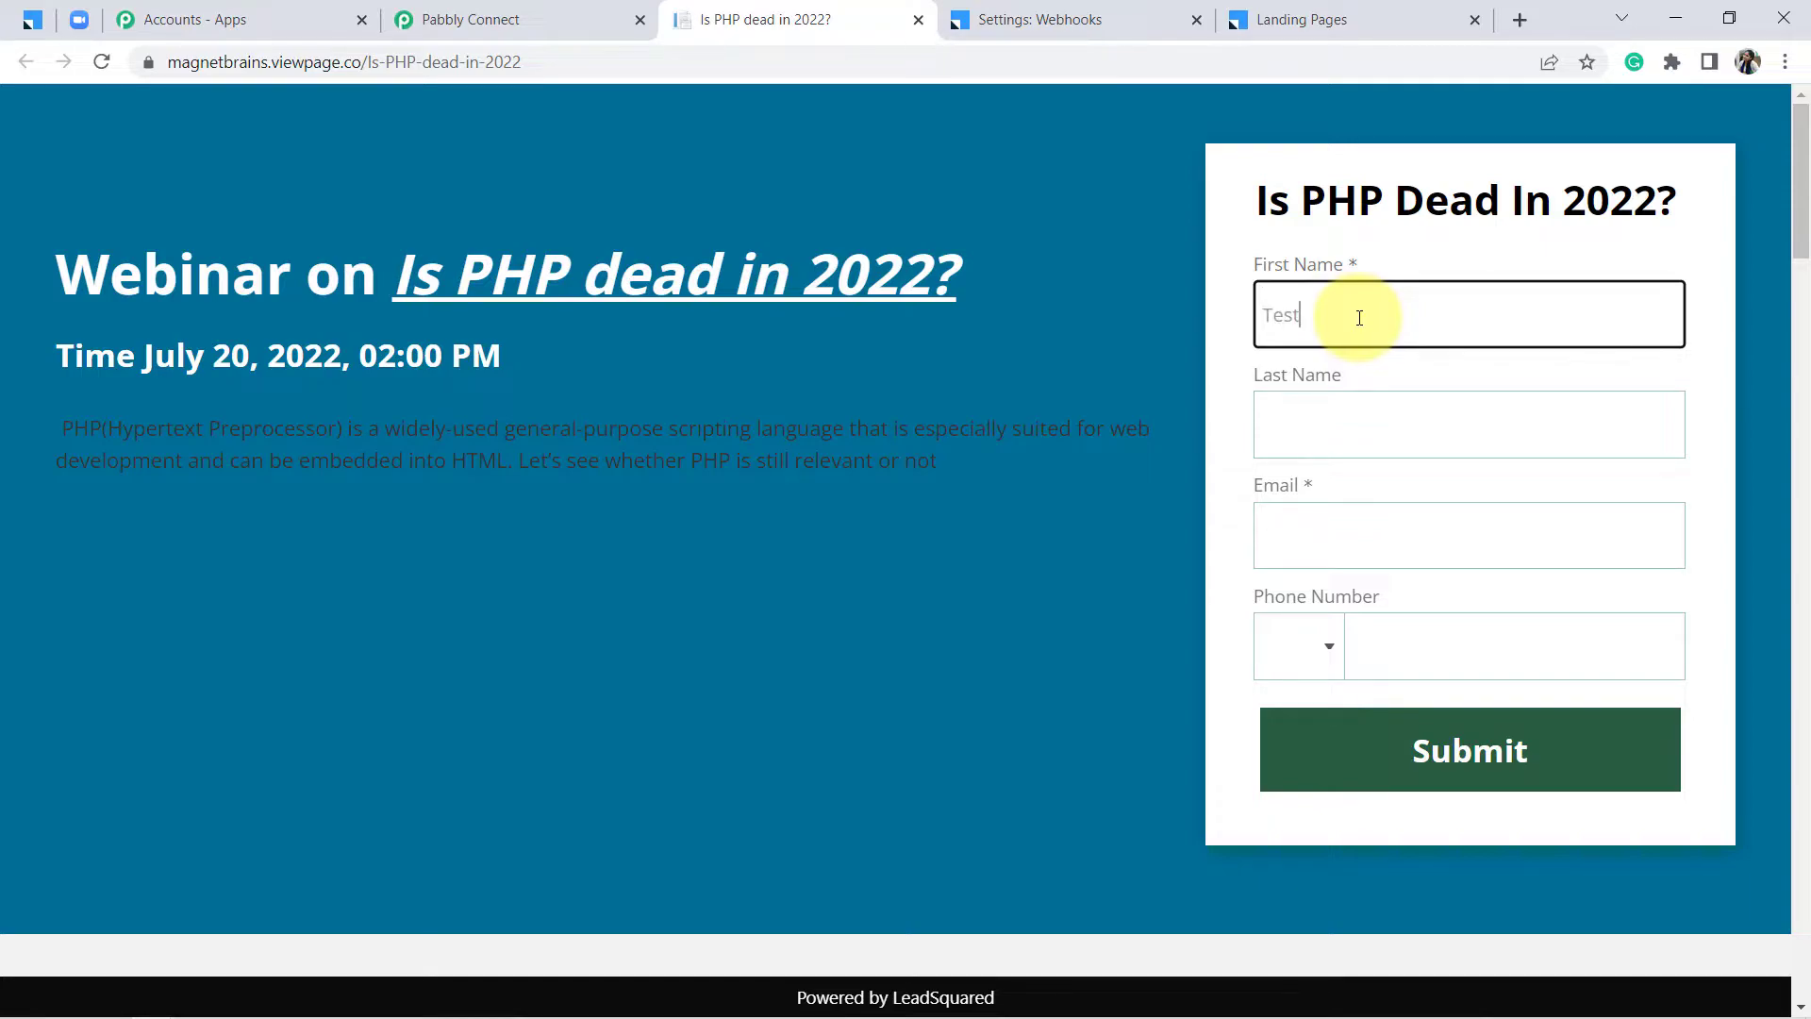
pyautogui.press('Tab')
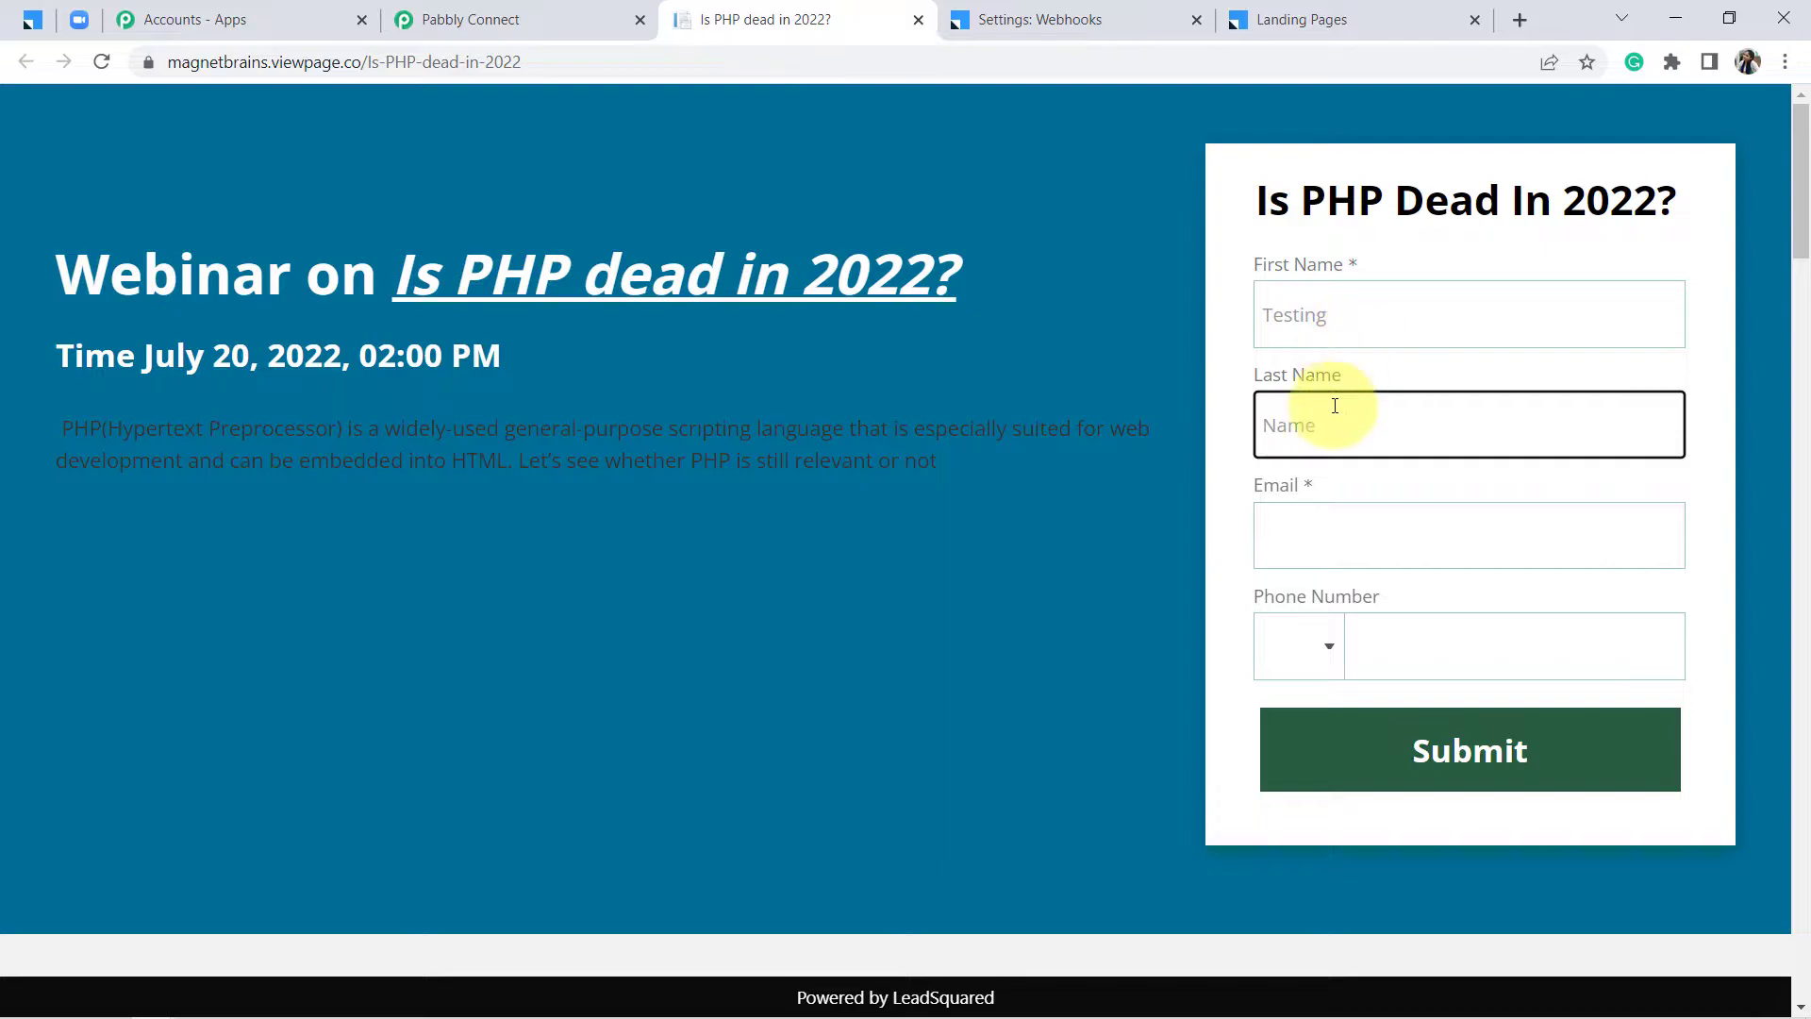
pyautogui.click(1290, 543)
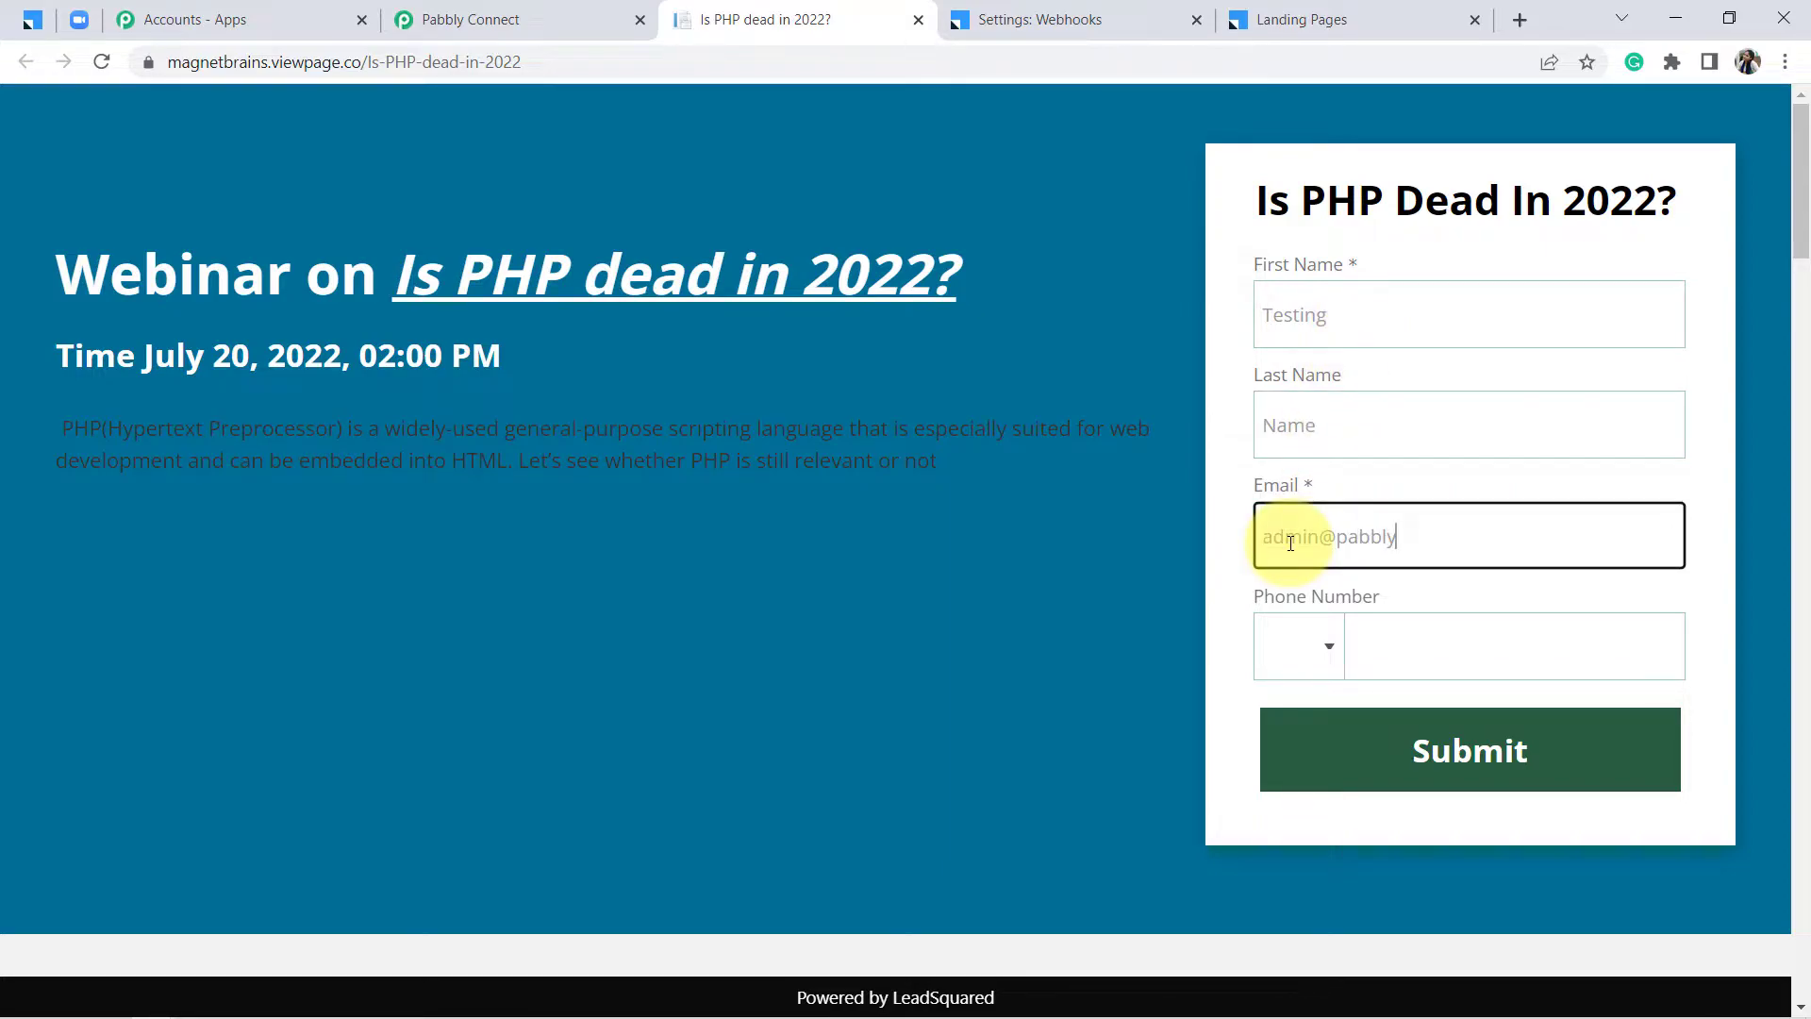
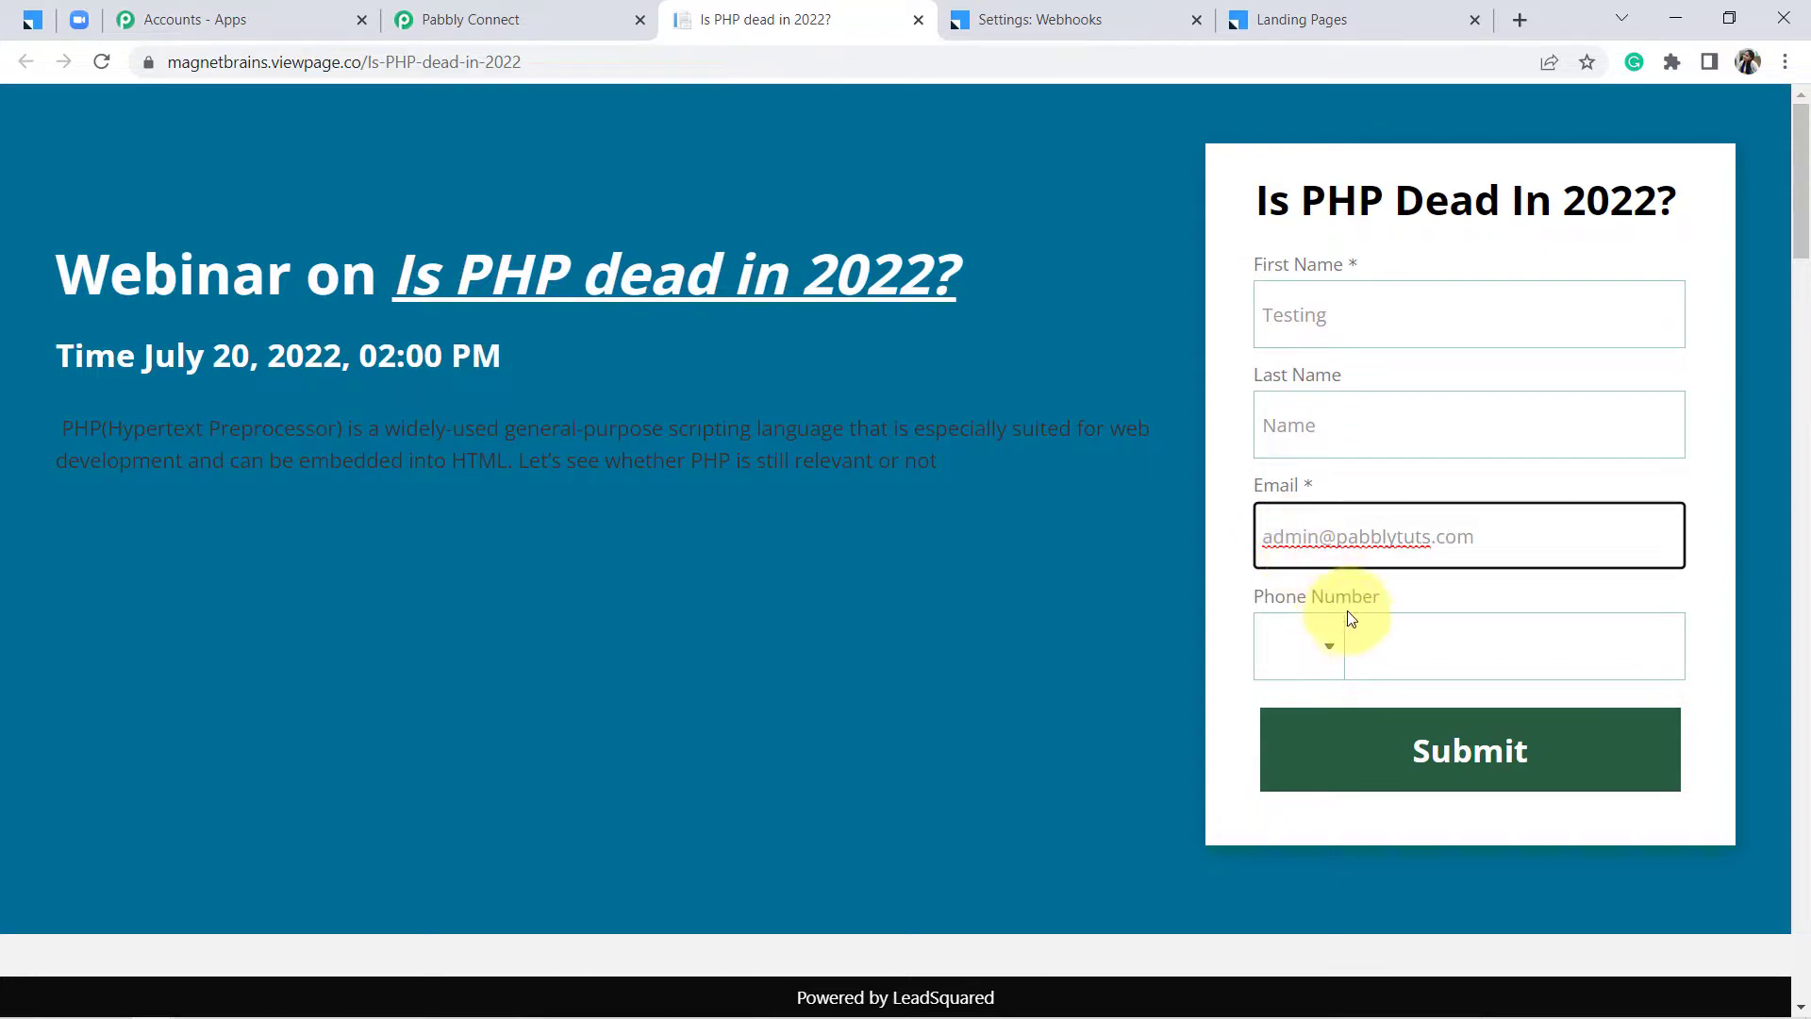
# Set the phone country code to India +91, submit the registration, and return to the Pabbly workflow
pyautogui.click(1389, 650)
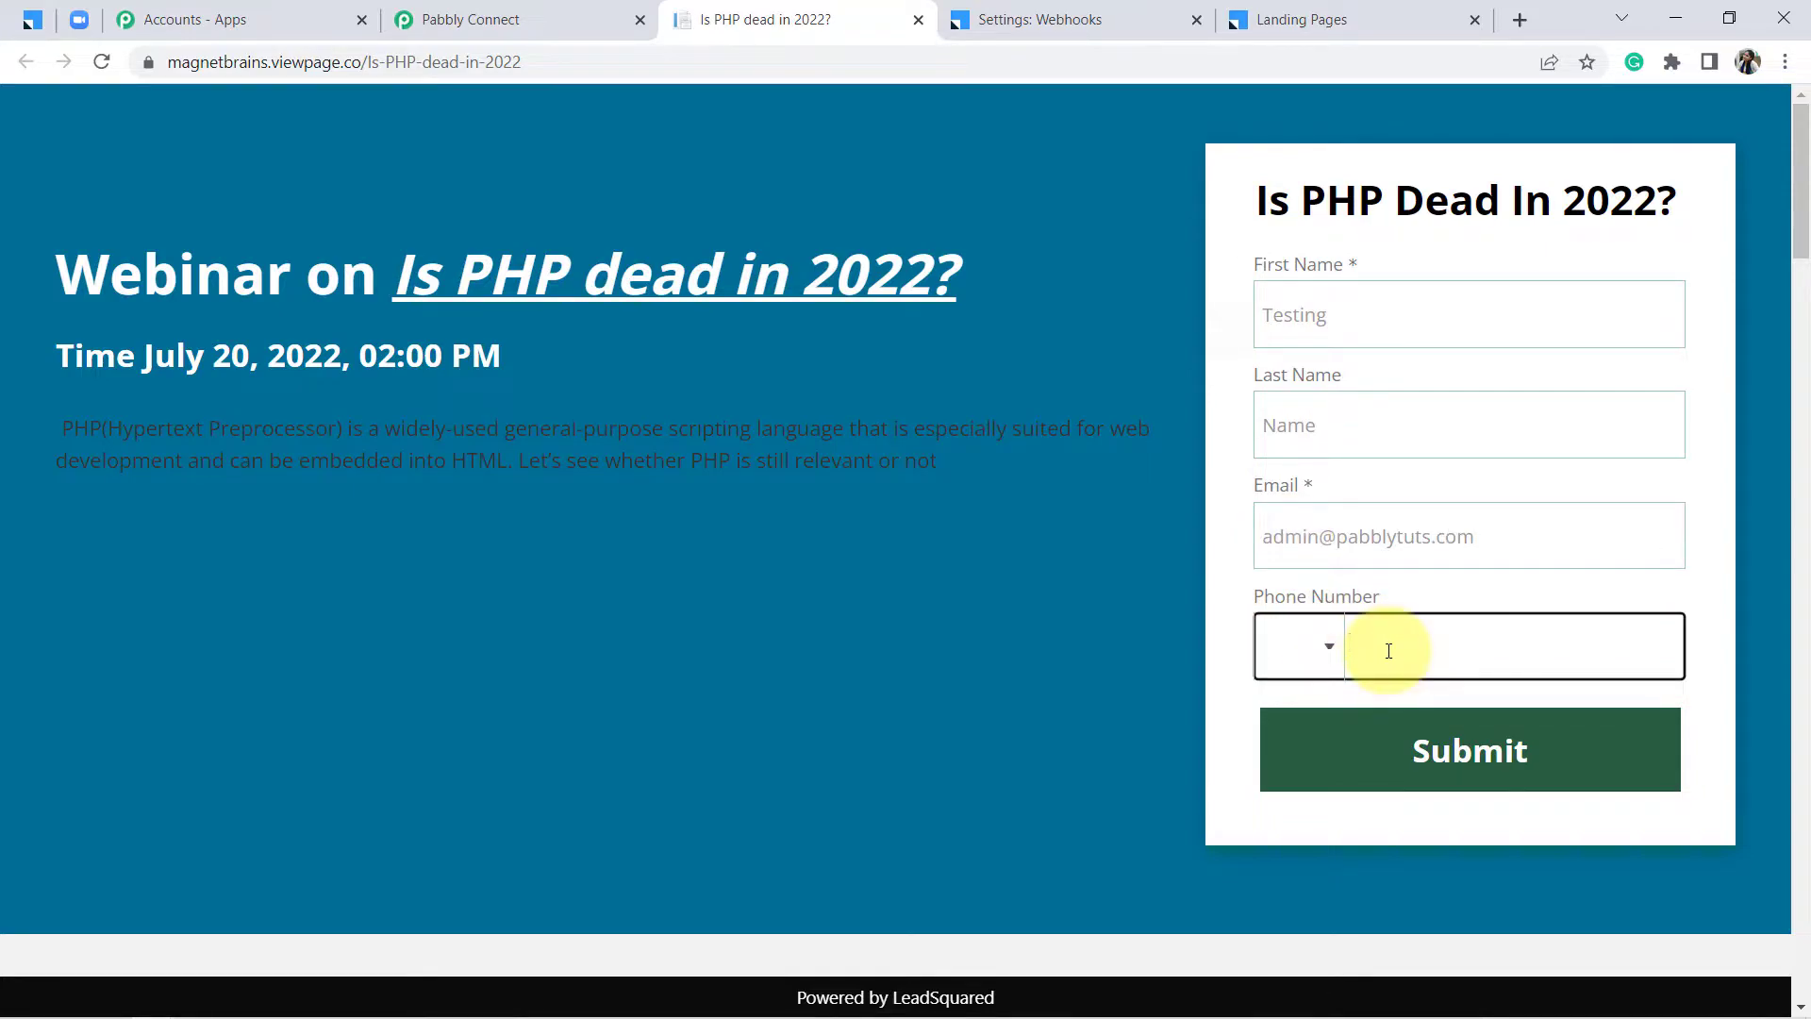
pyautogui.click(1326, 647)
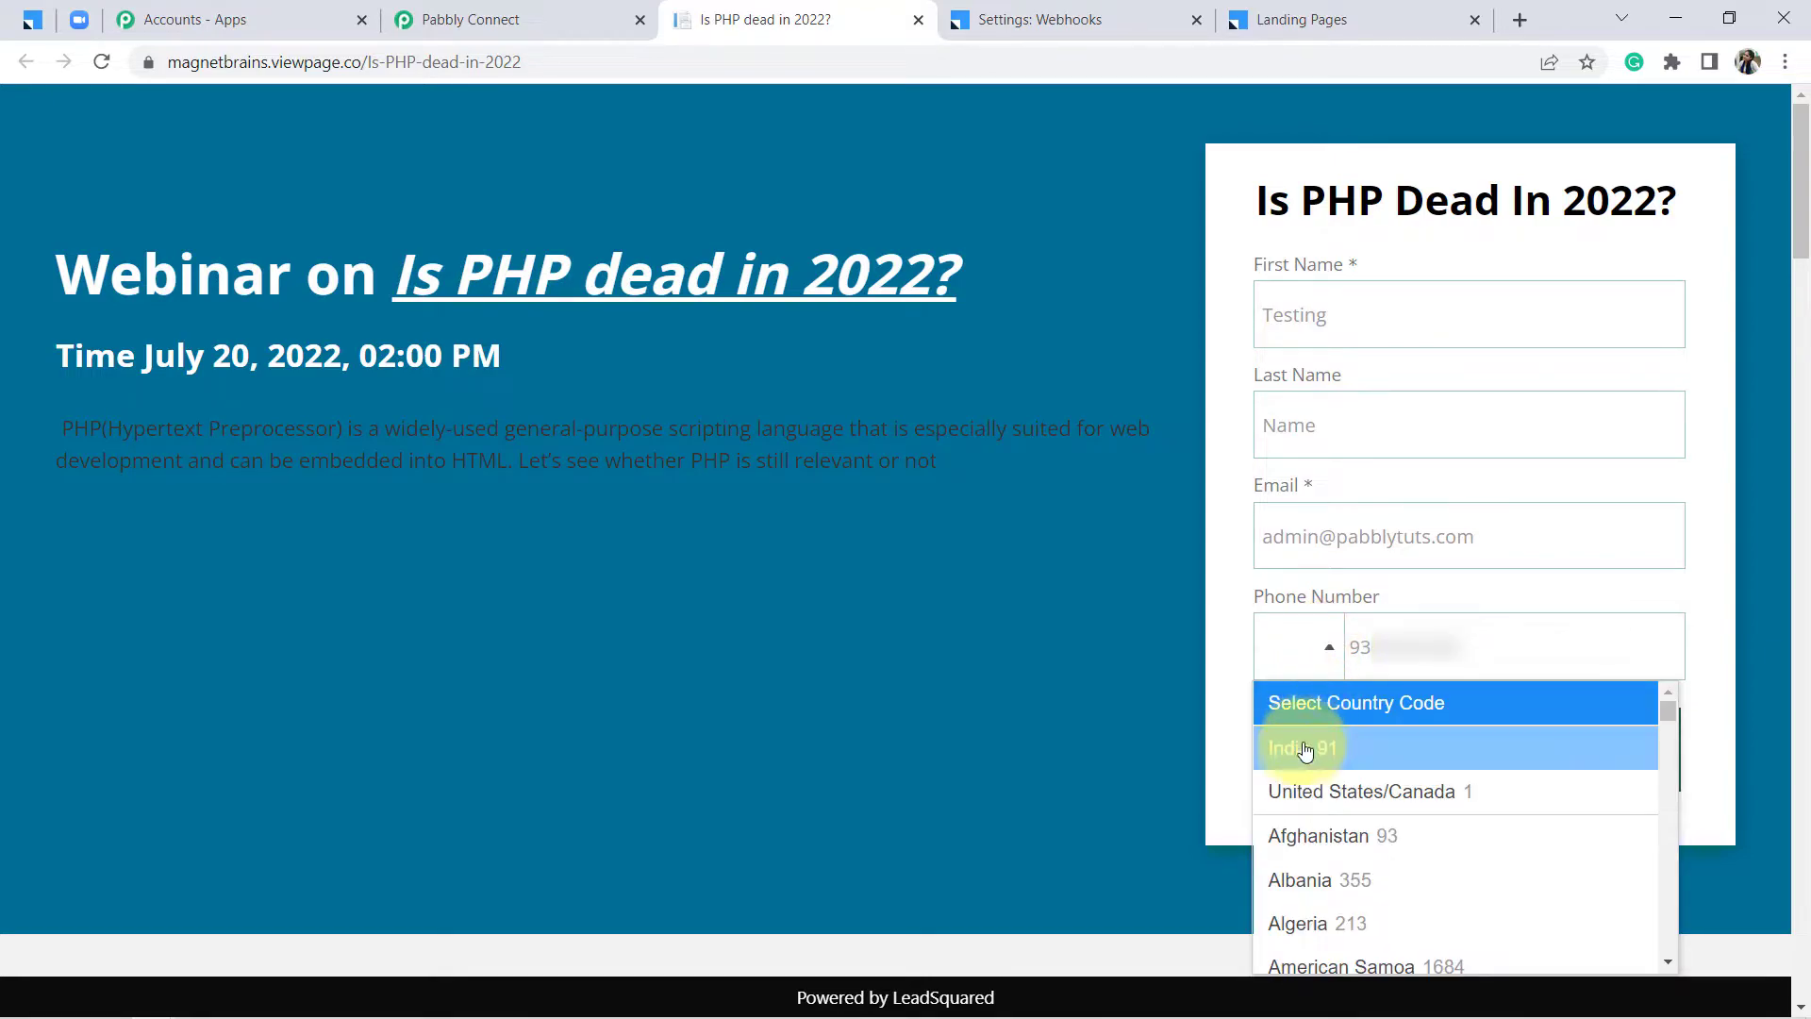
pyautogui.click(1304, 750)
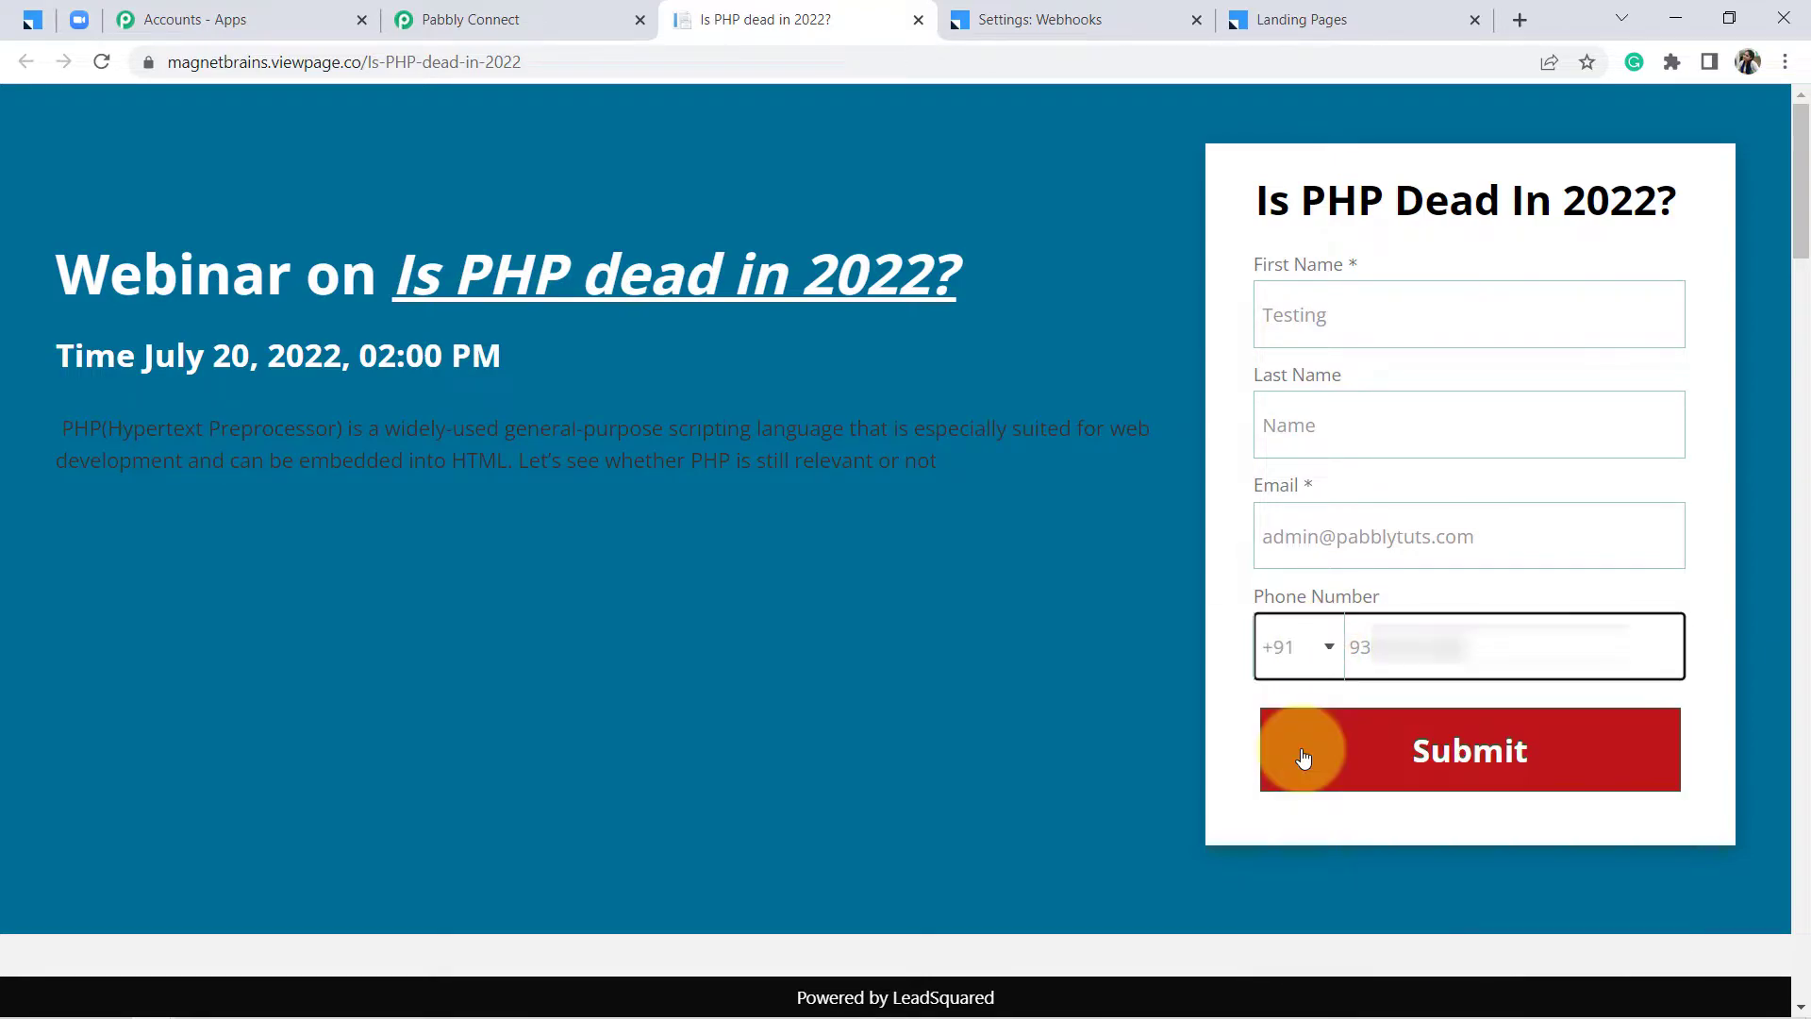
pyautogui.click(1457, 754)
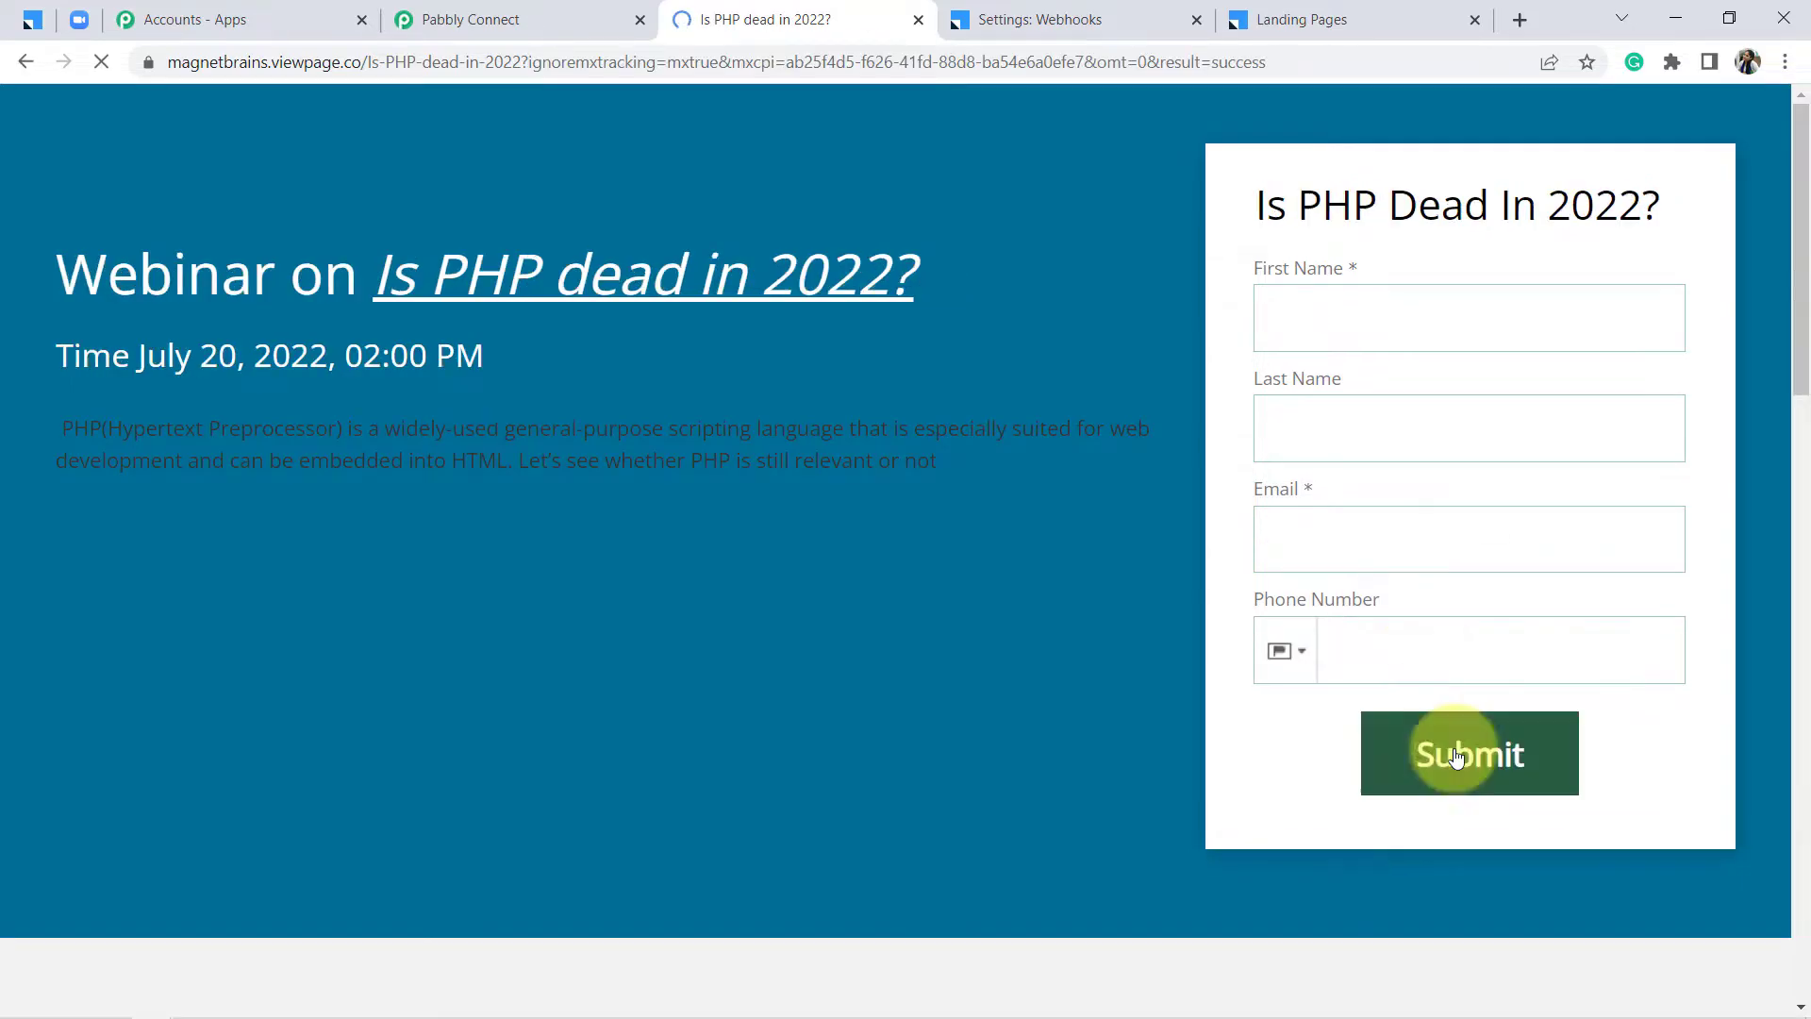
pyautogui.click(490, 30)
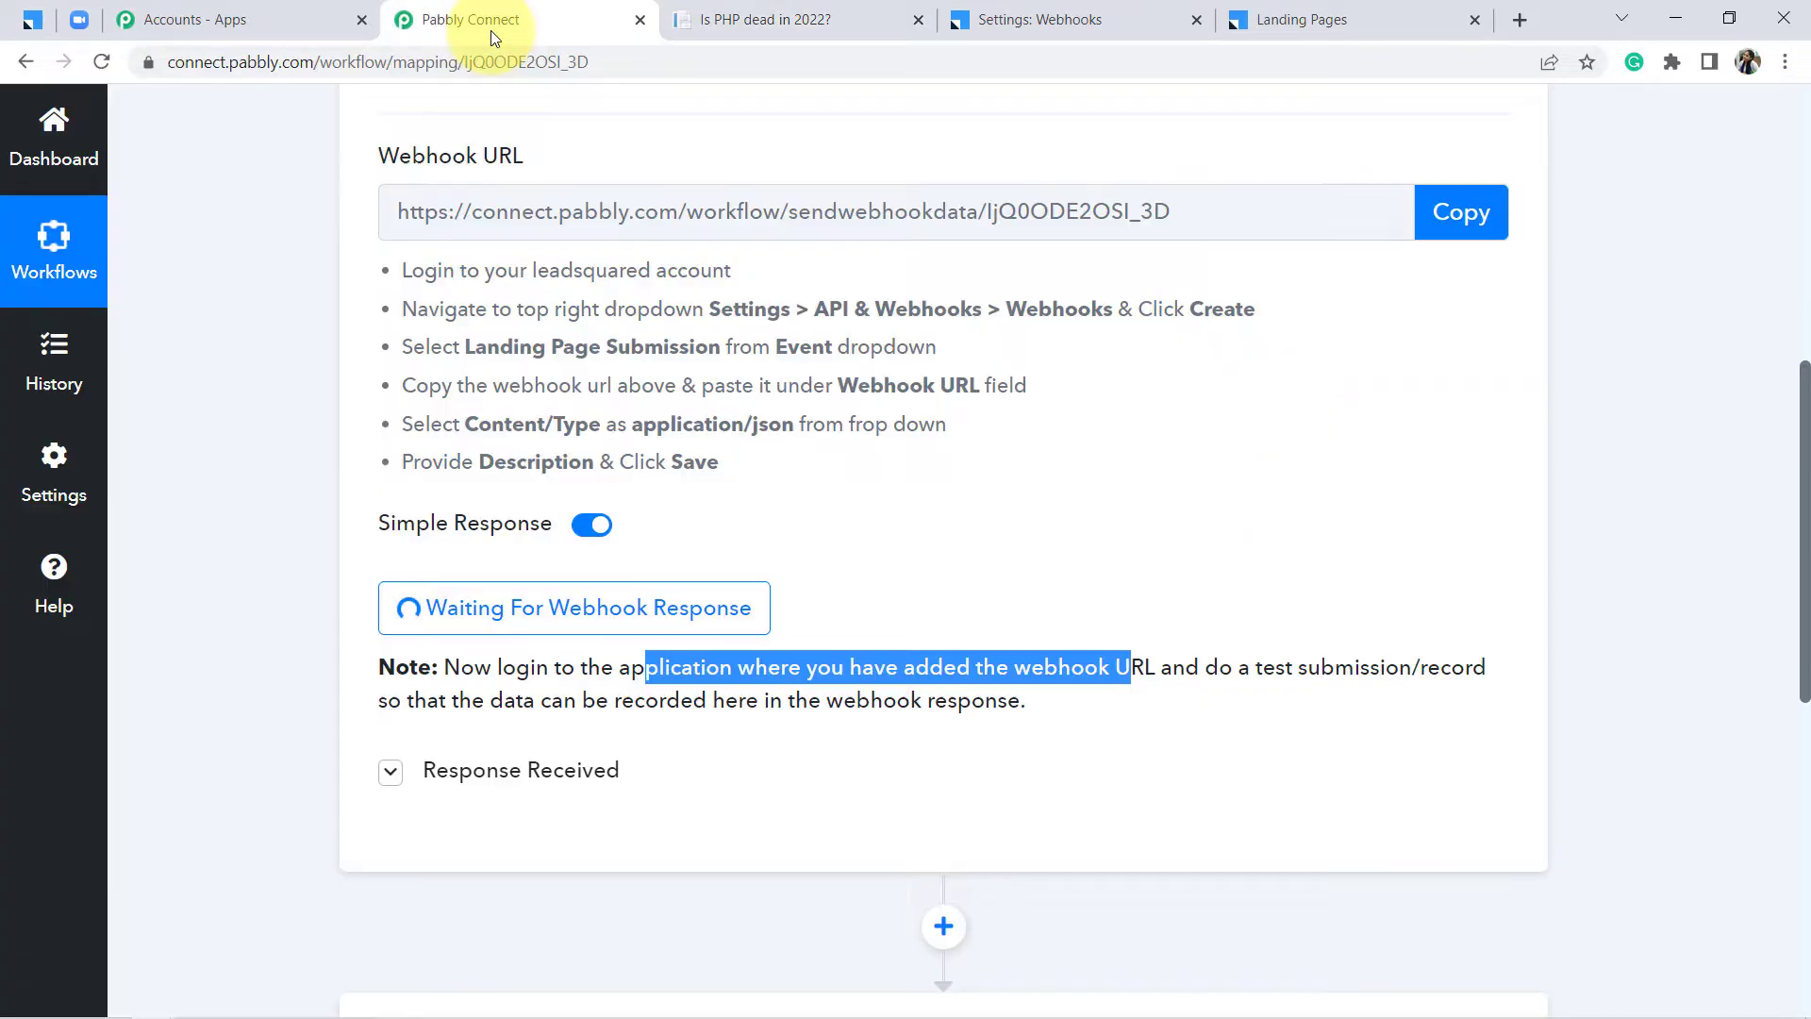
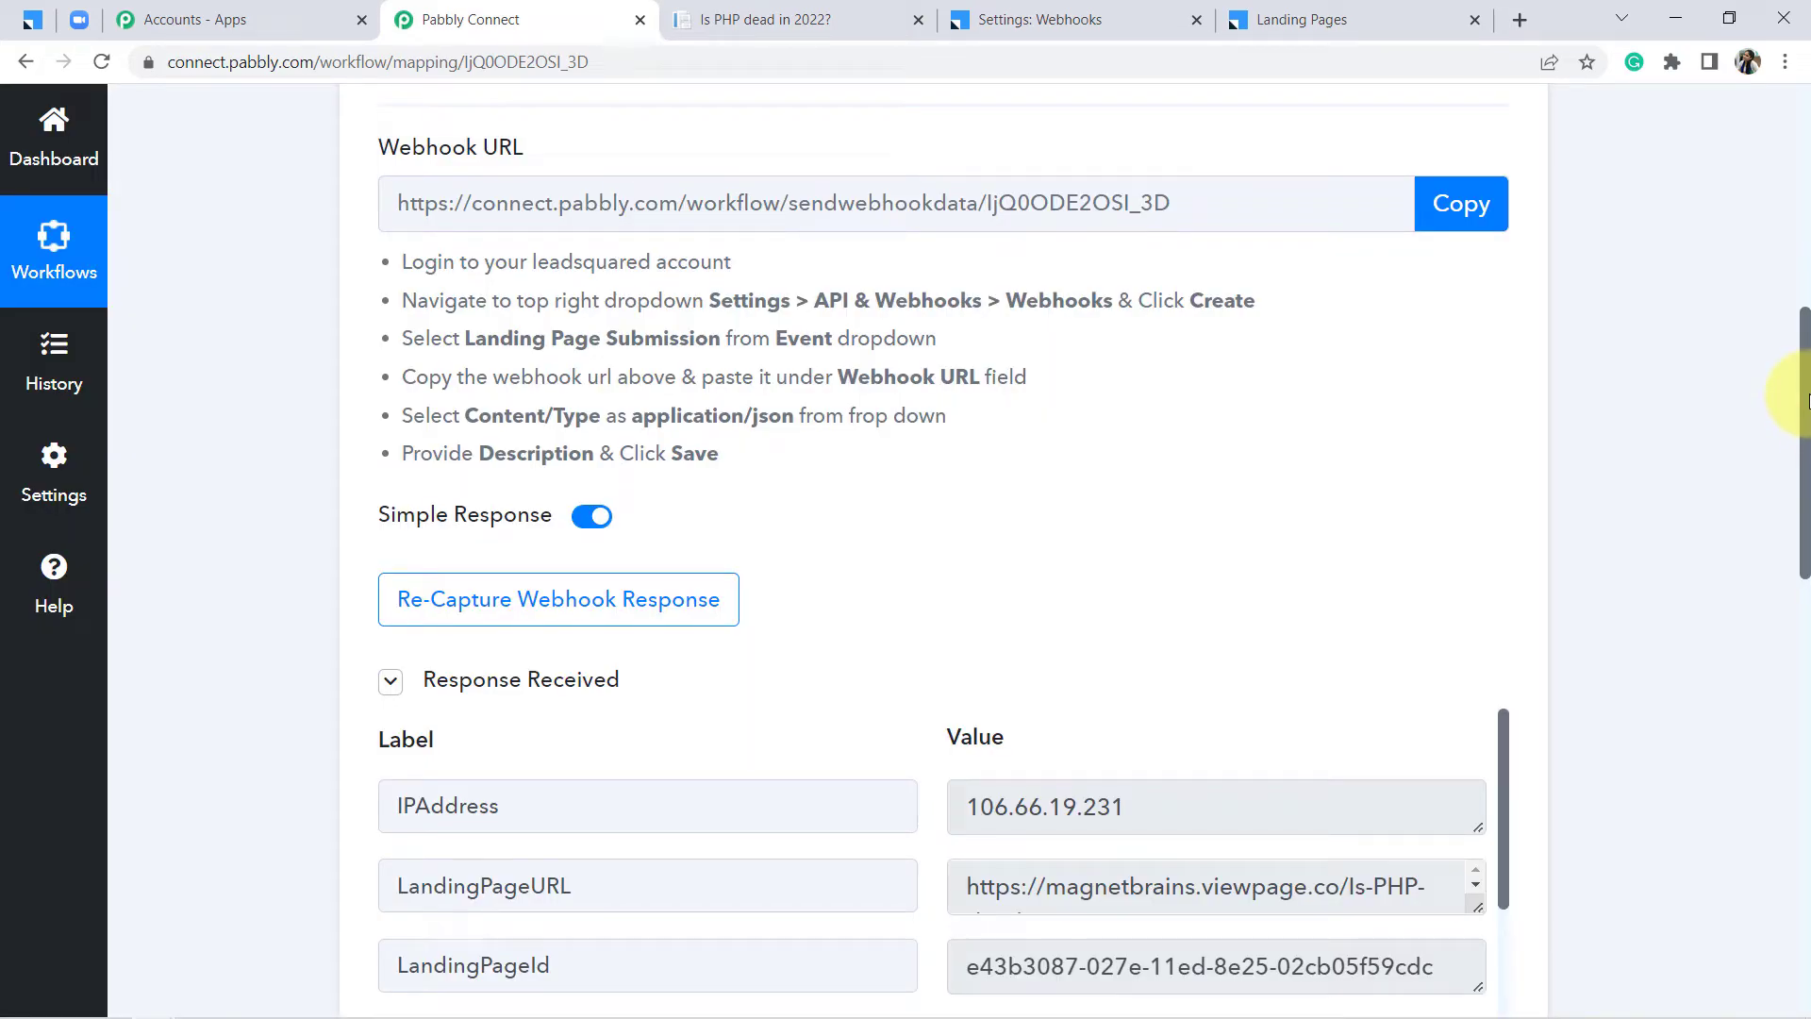
# Check the captured email address, FirstName and LastName values in Response Received
pyautogui.moveTo(1806, 396); pyautogui.dragTo(1803, 568)
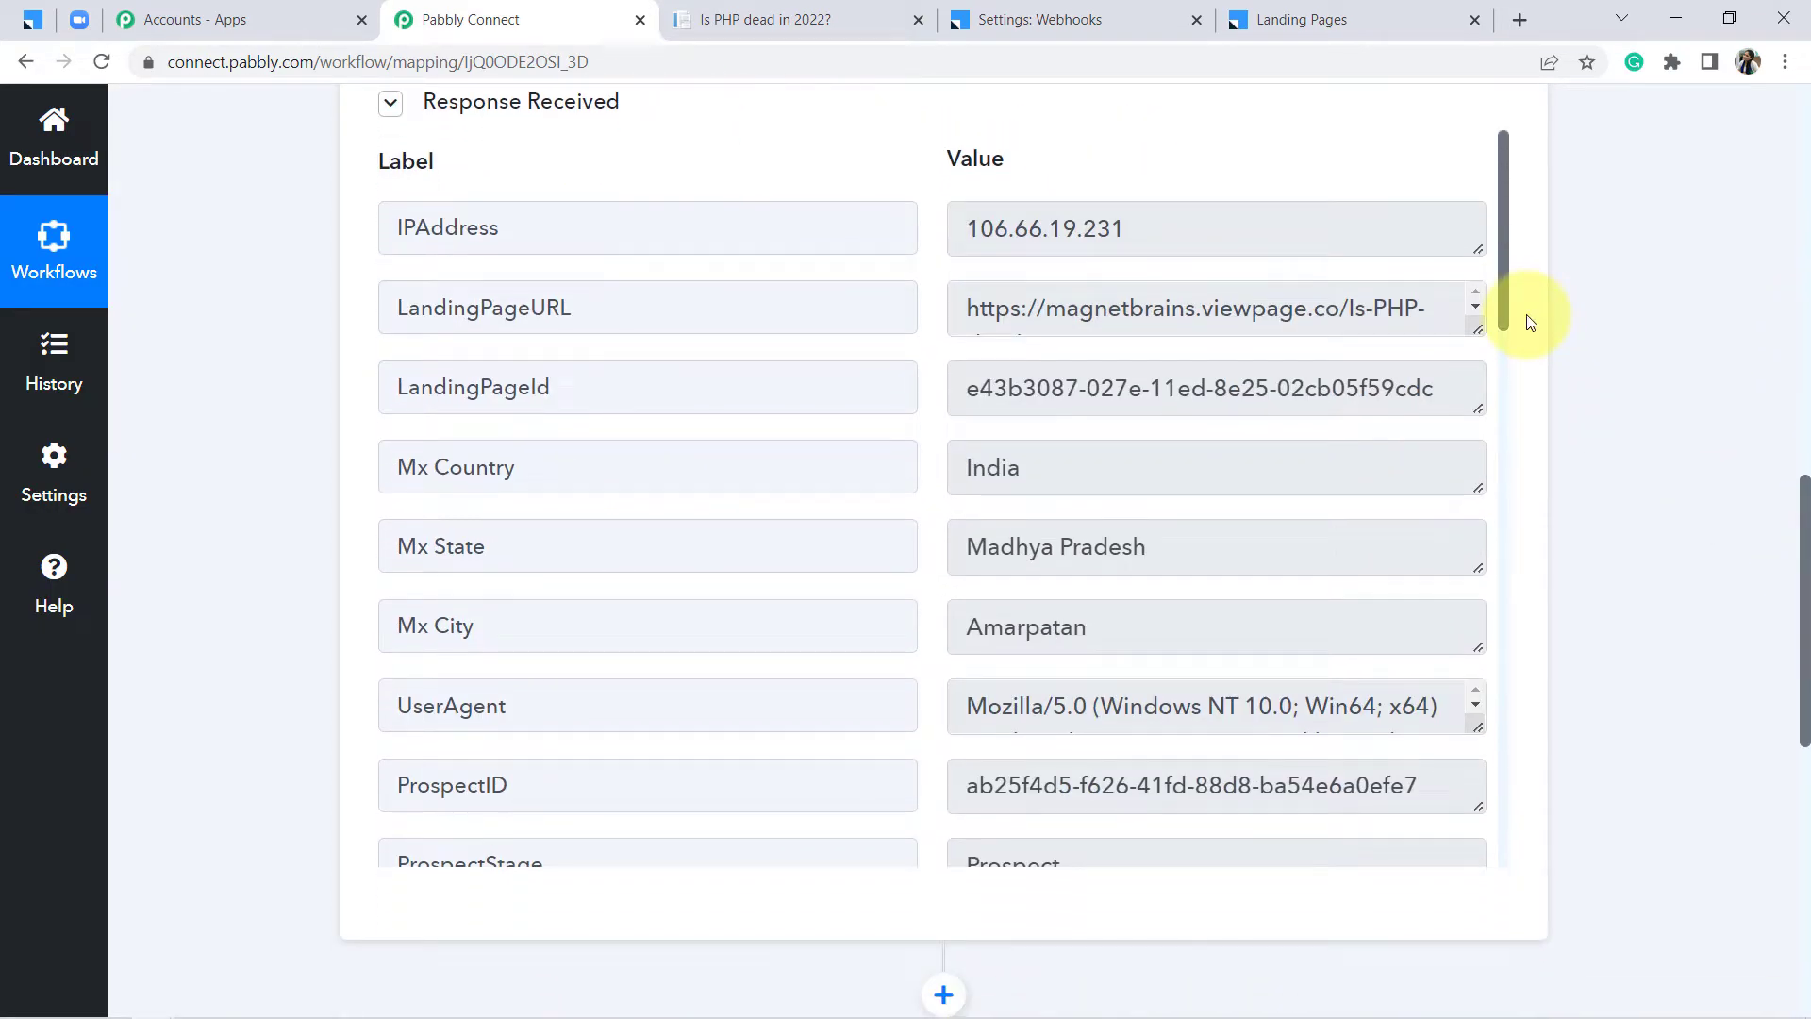
pyautogui.moveTo(1503, 259); pyautogui.dragTo(1520, 526)
pyautogui.moveTo(1026, 547); pyautogui.dragTo(1187, 547)
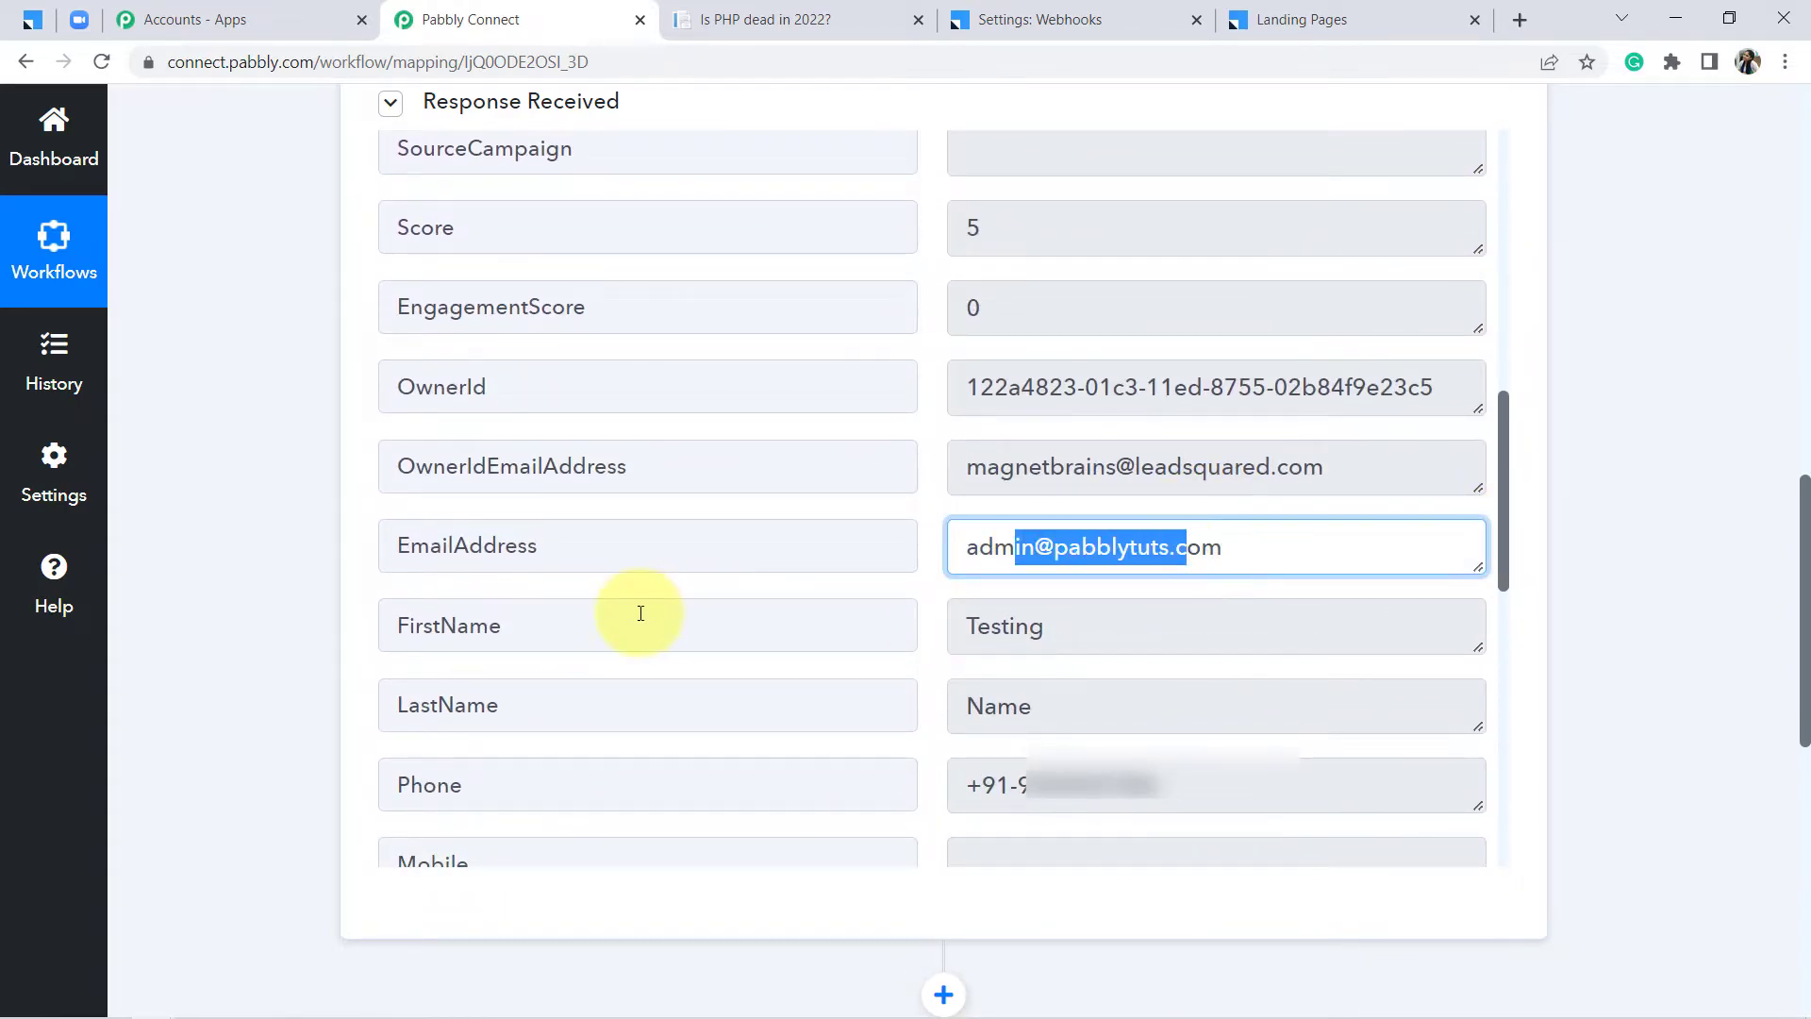
pyautogui.doubleClick(494, 620)
pyautogui.doubleClick(591, 721)
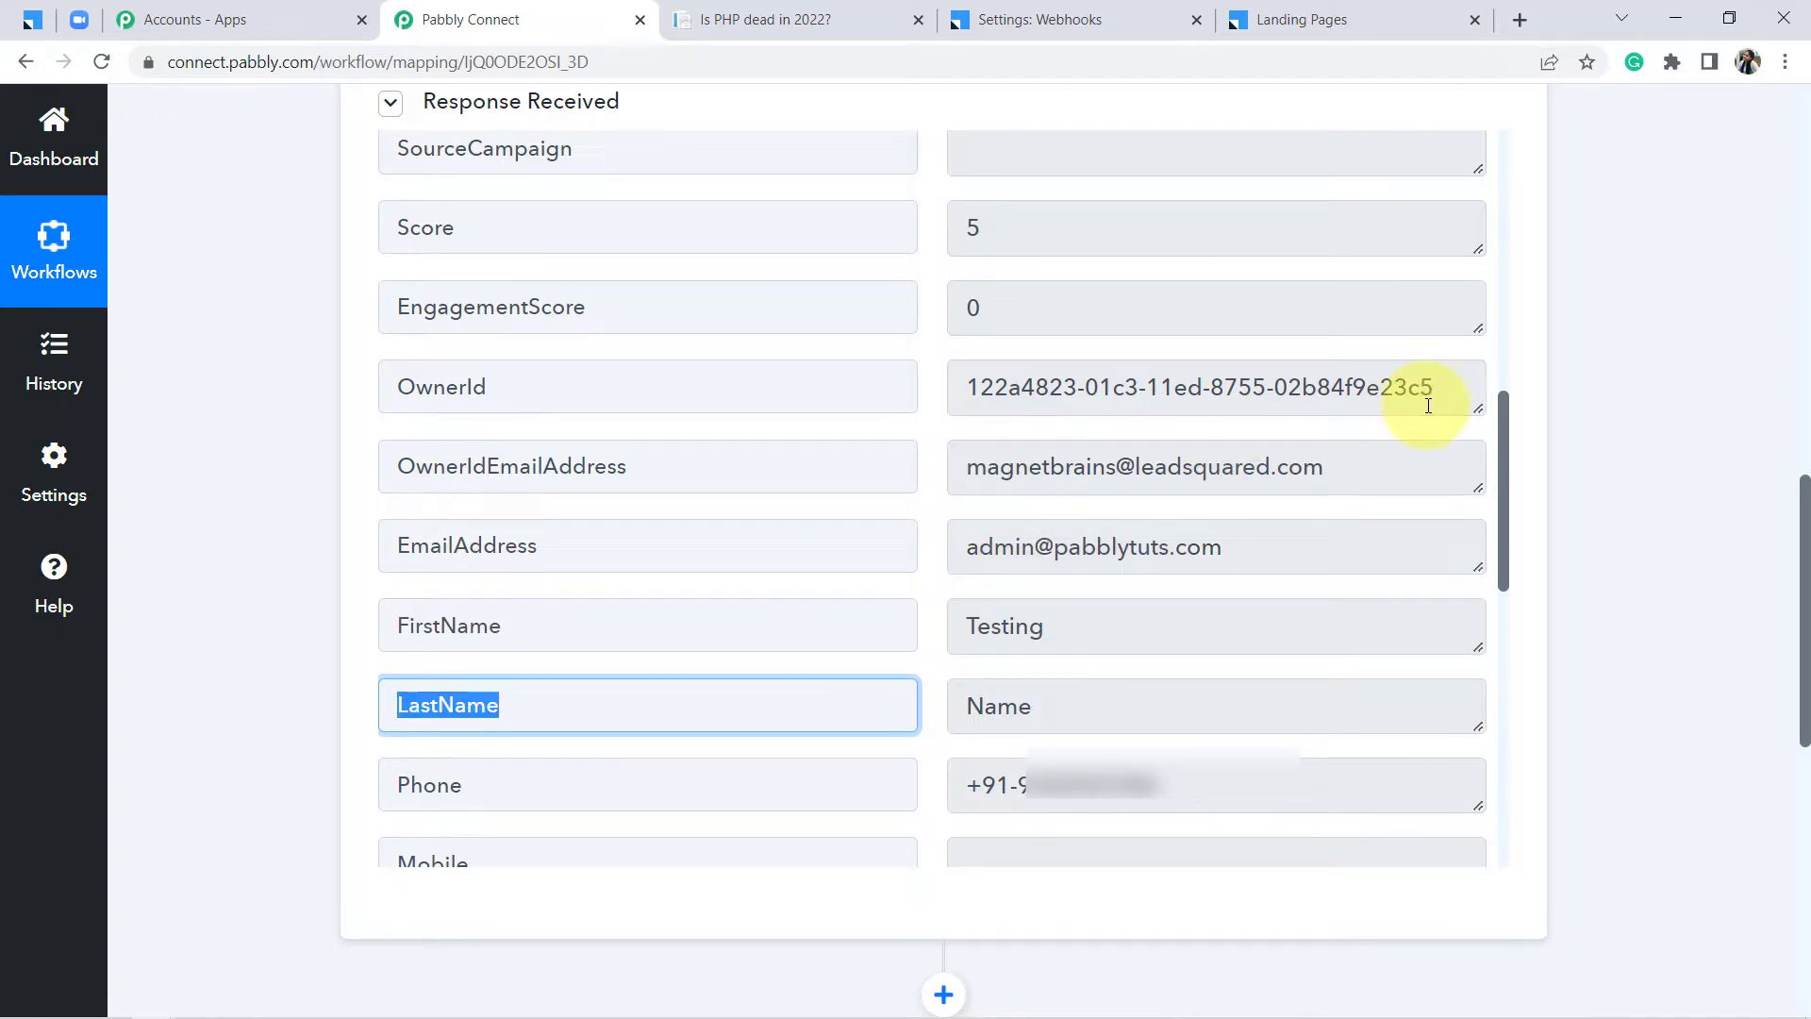
# Expand the '2. Choose Your Next Application' action card
pyautogui.moveTo(1505, 433); pyautogui.dragTo(1512, 281)
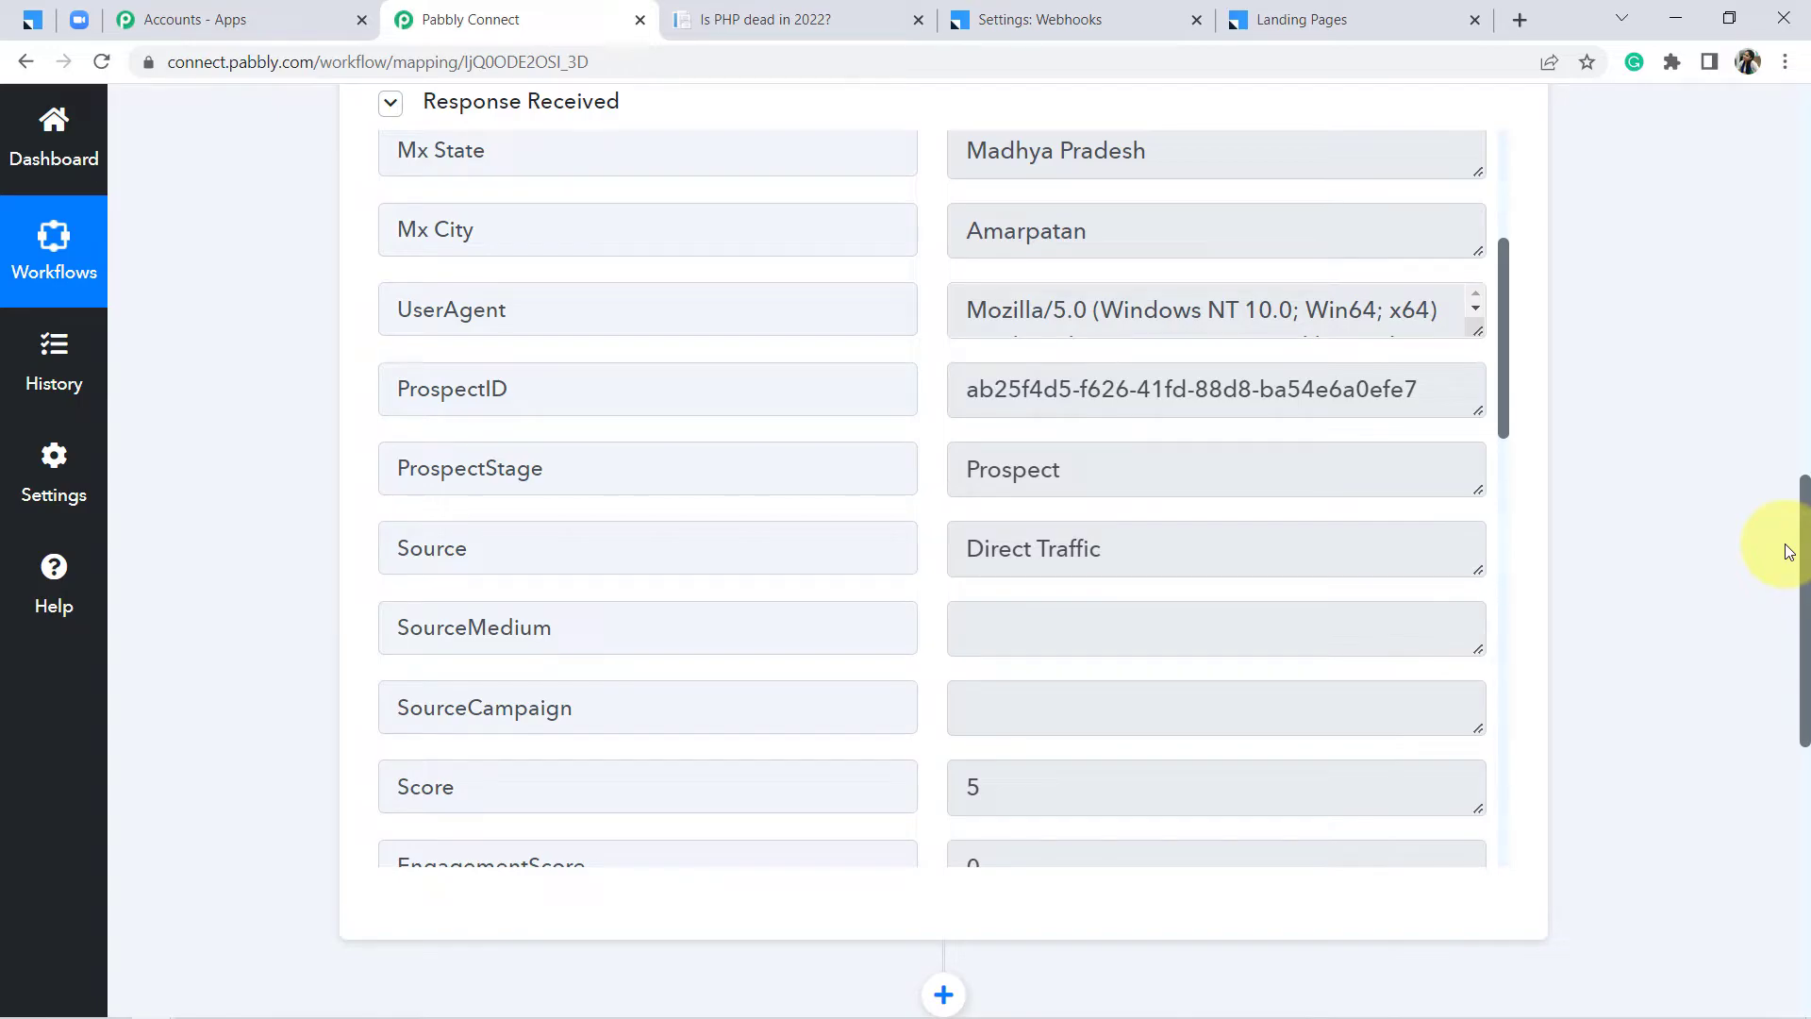
pyautogui.moveTo(1803, 552); pyautogui.dragTo(1786, 659)
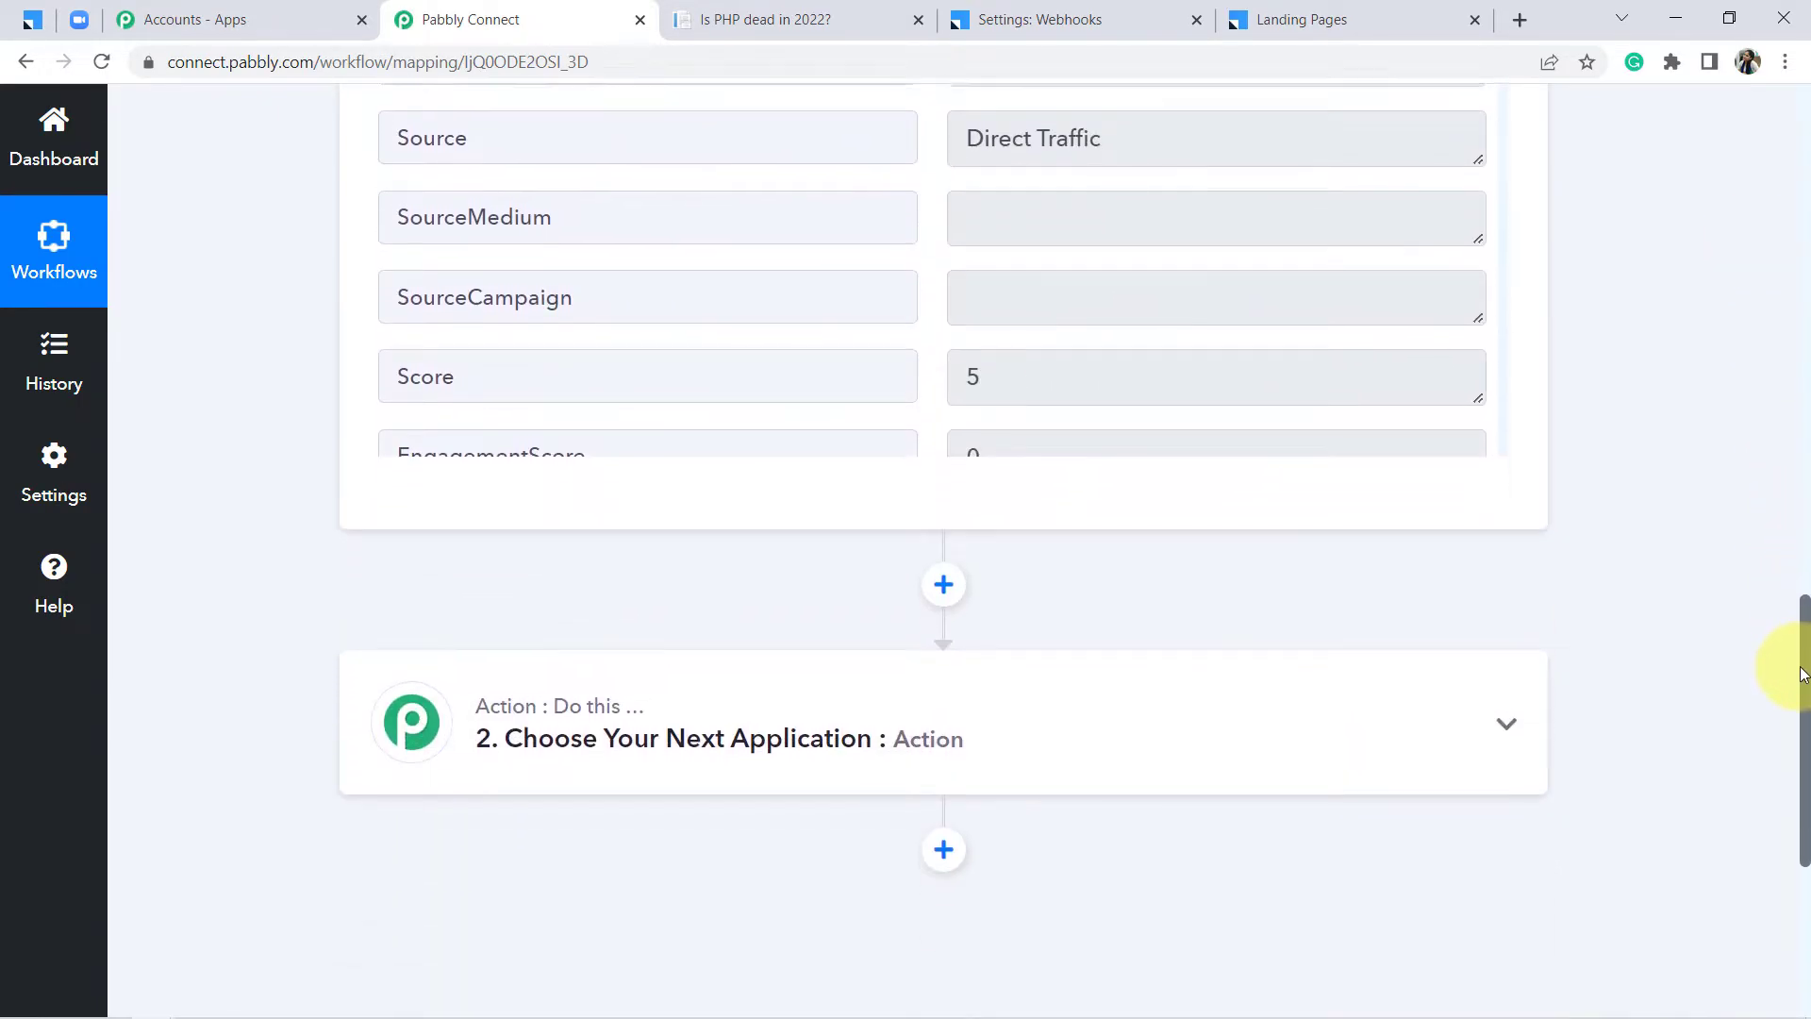
pyautogui.click(848, 714)
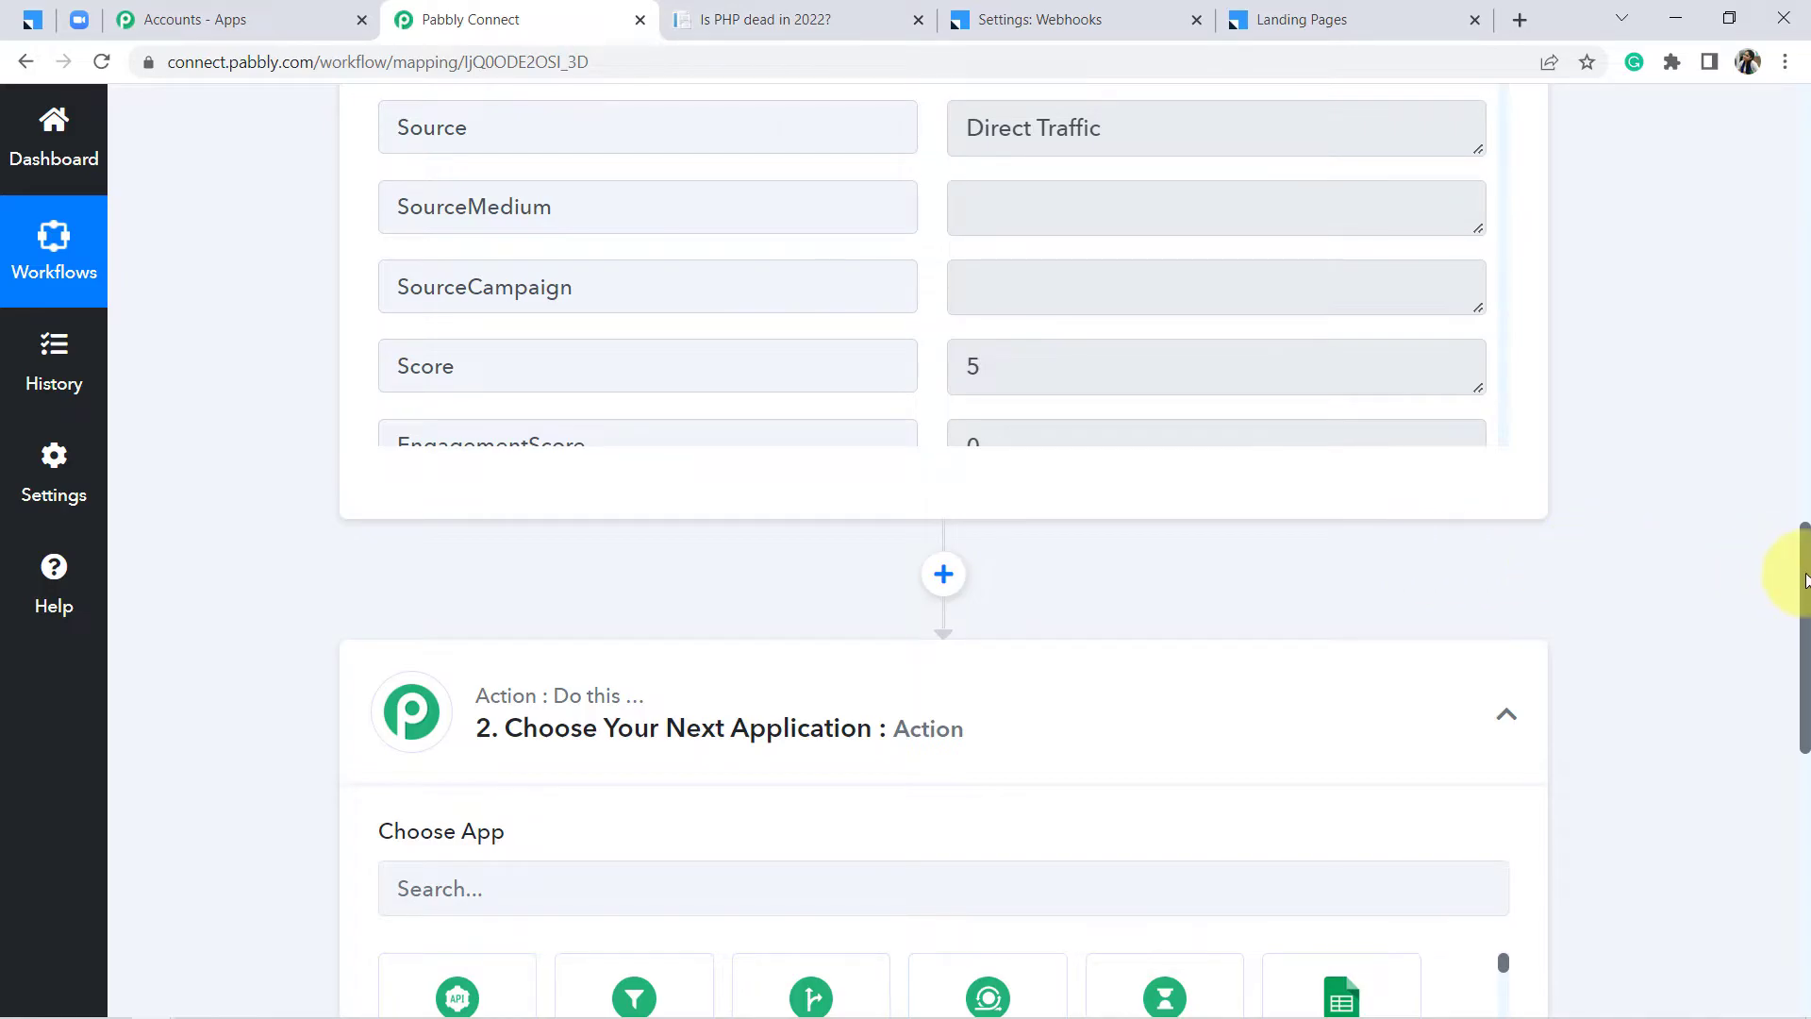
# Search for 'zoom' and choose Zoom as the action app
pyautogui.moveTo(1805, 594); pyautogui.dragTo(1791, 667)
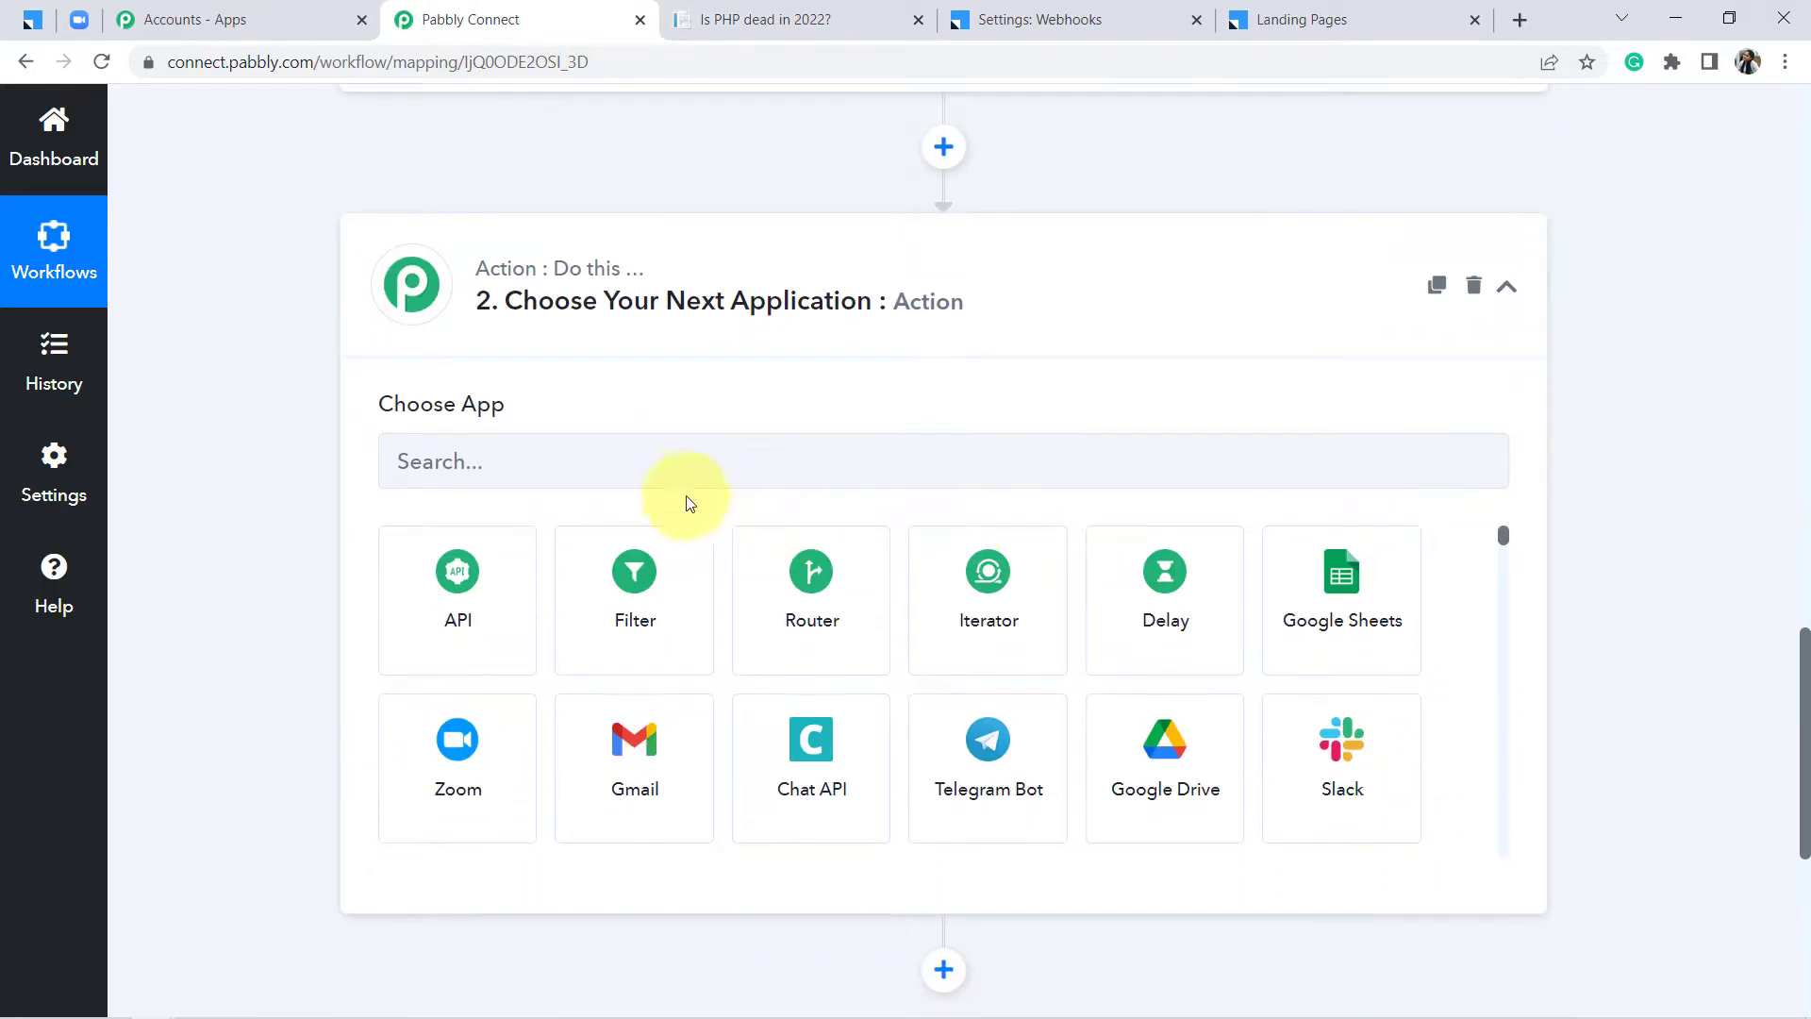
pyautogui.click(640, 471)
pyautogui.write('zoom')
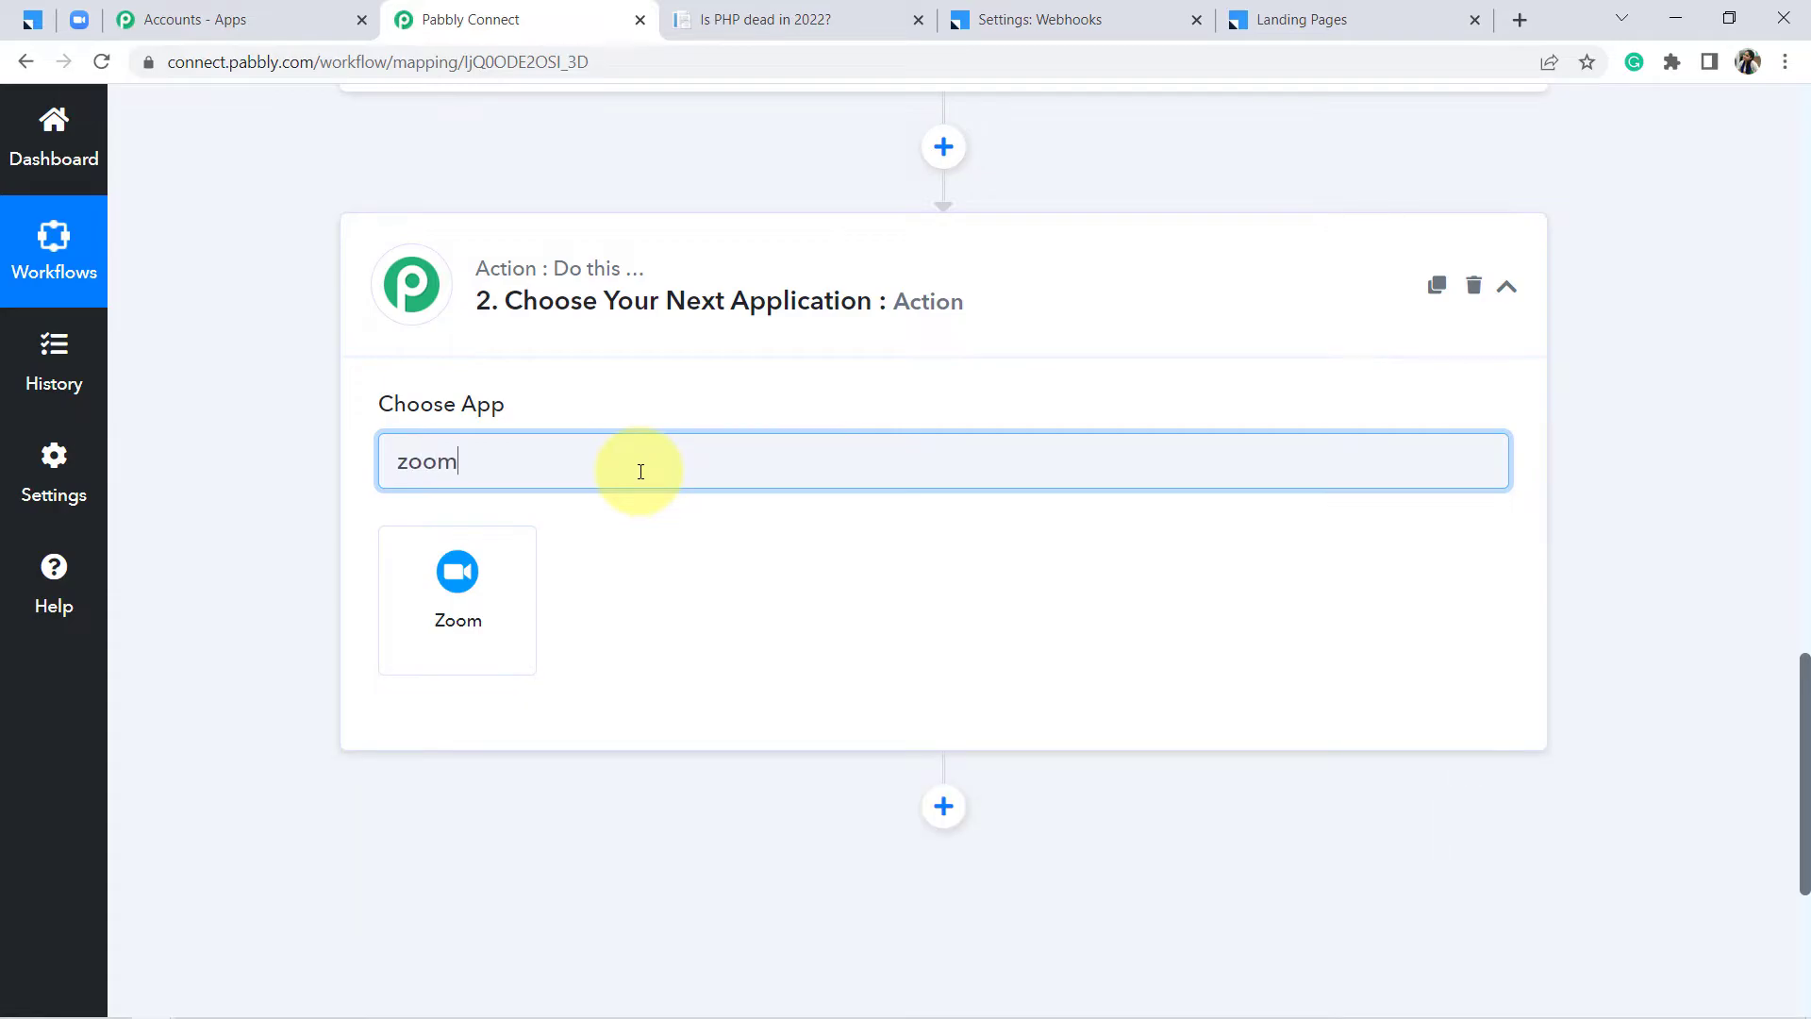
pyautogui.click(446, 611)
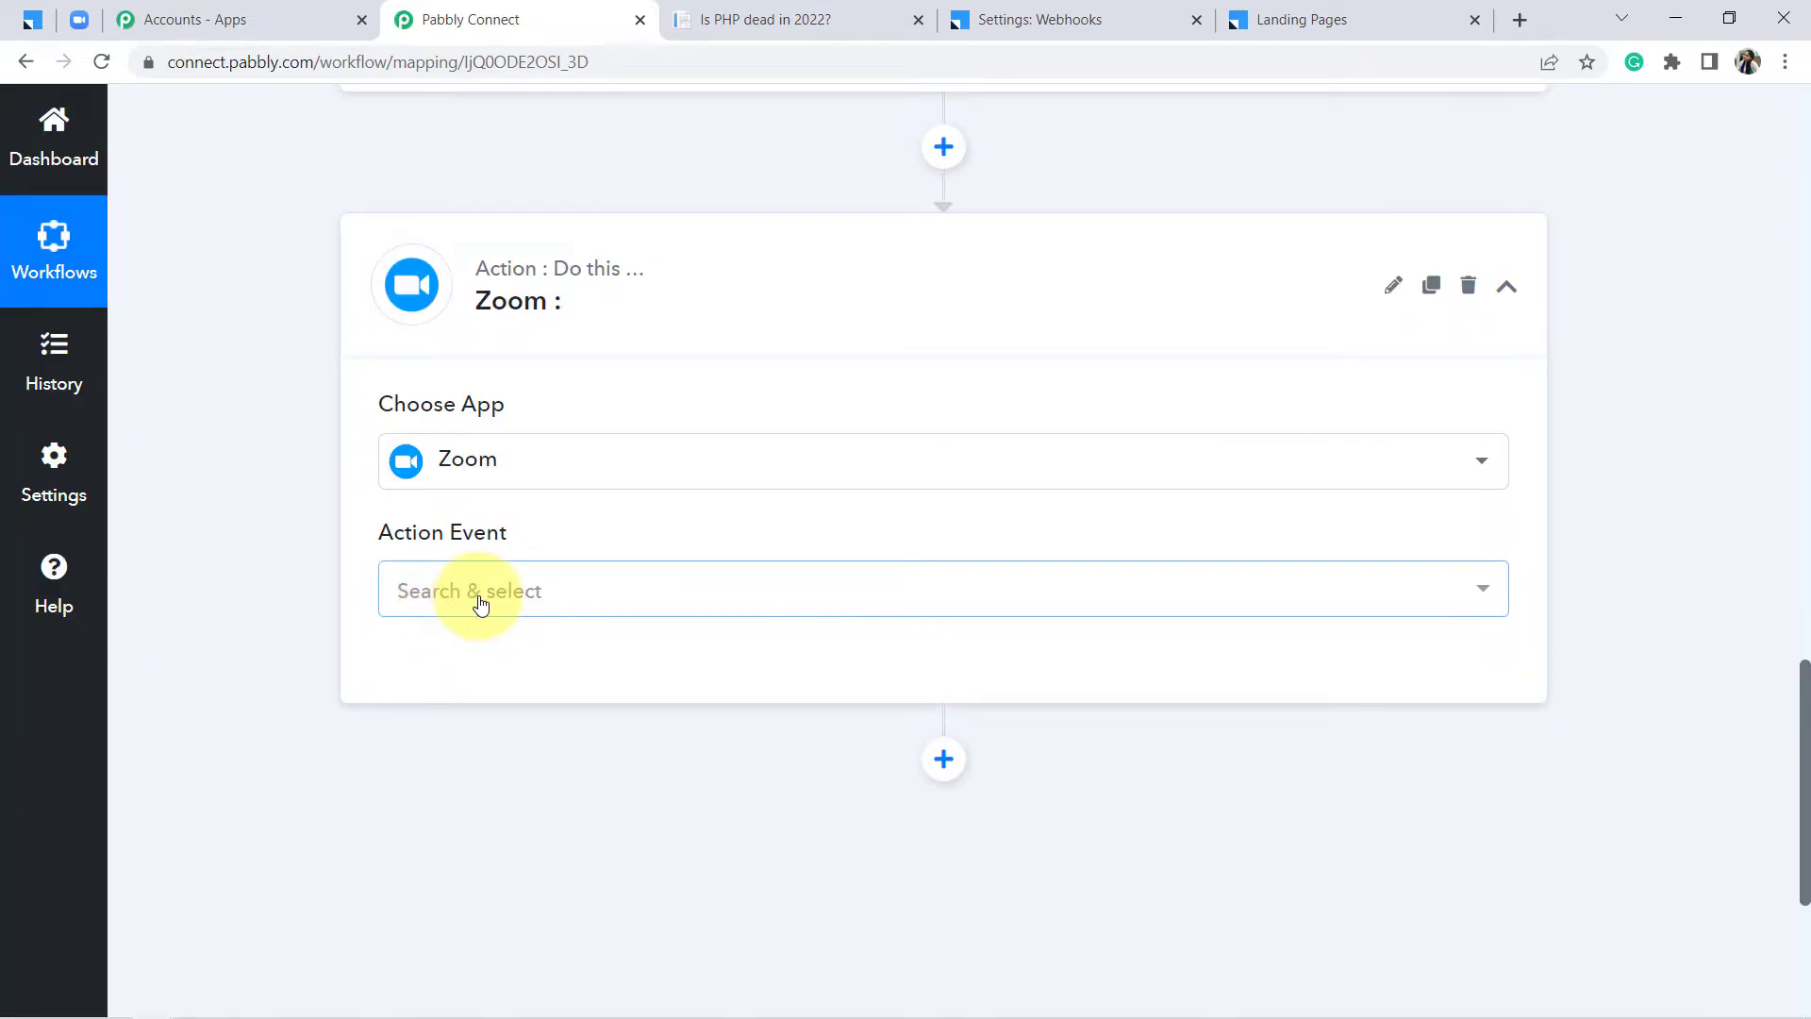
# Set the action event to Add a Webinar Registrant and begin the Zoom connection
pyautogui.click(480, 604)
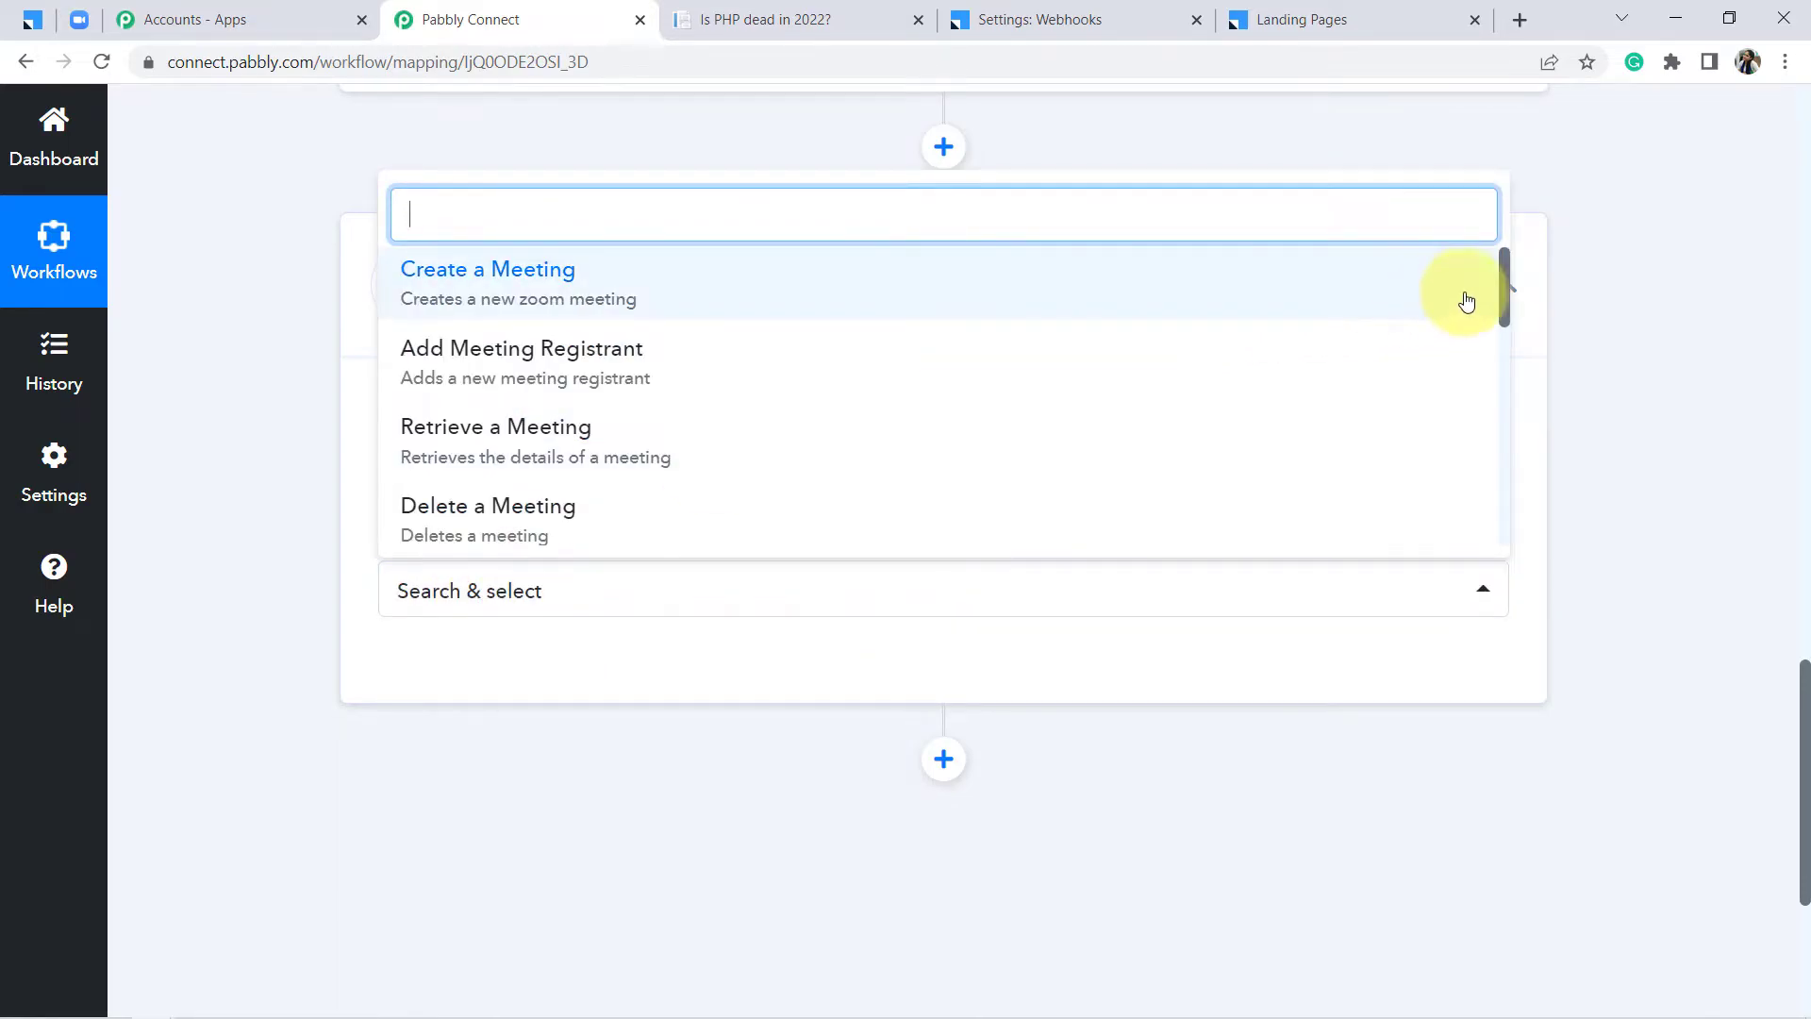
pyautogui.moveTo(1503, 290); pyautogui.dragTo(1505, 443)
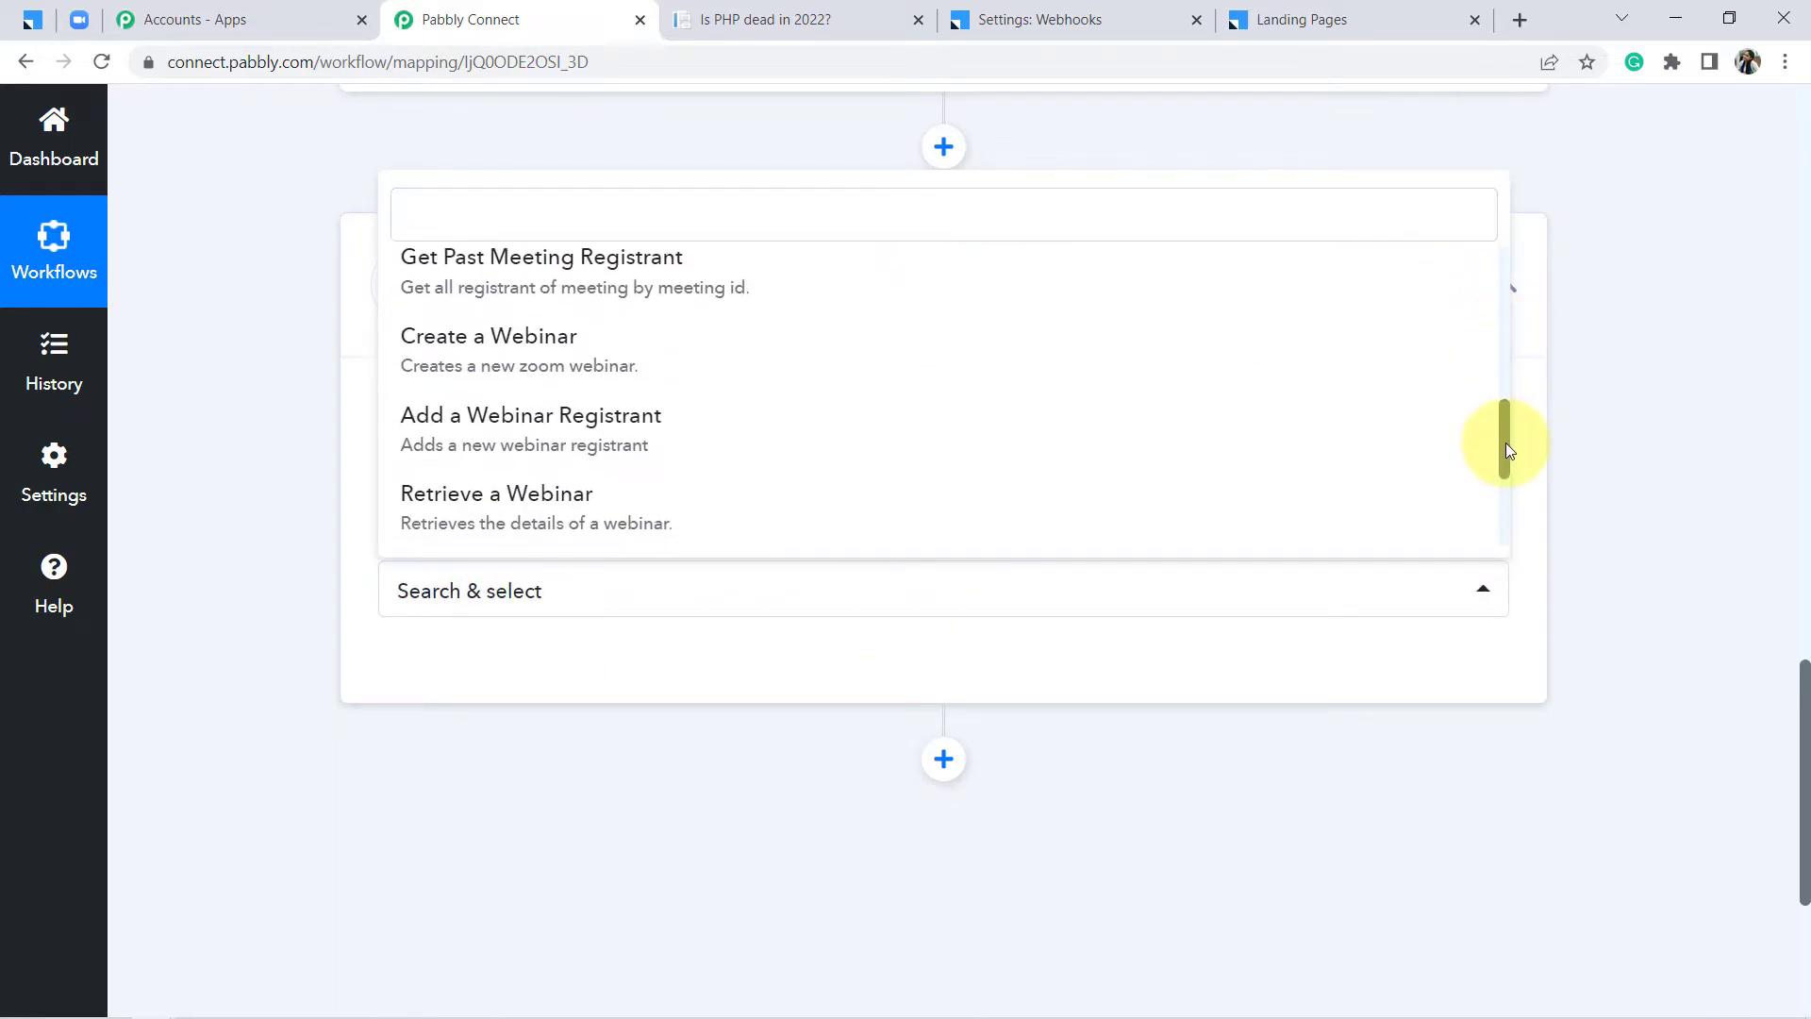
pyautogui.click(598, 431)
pyautogui.click(440, 681)
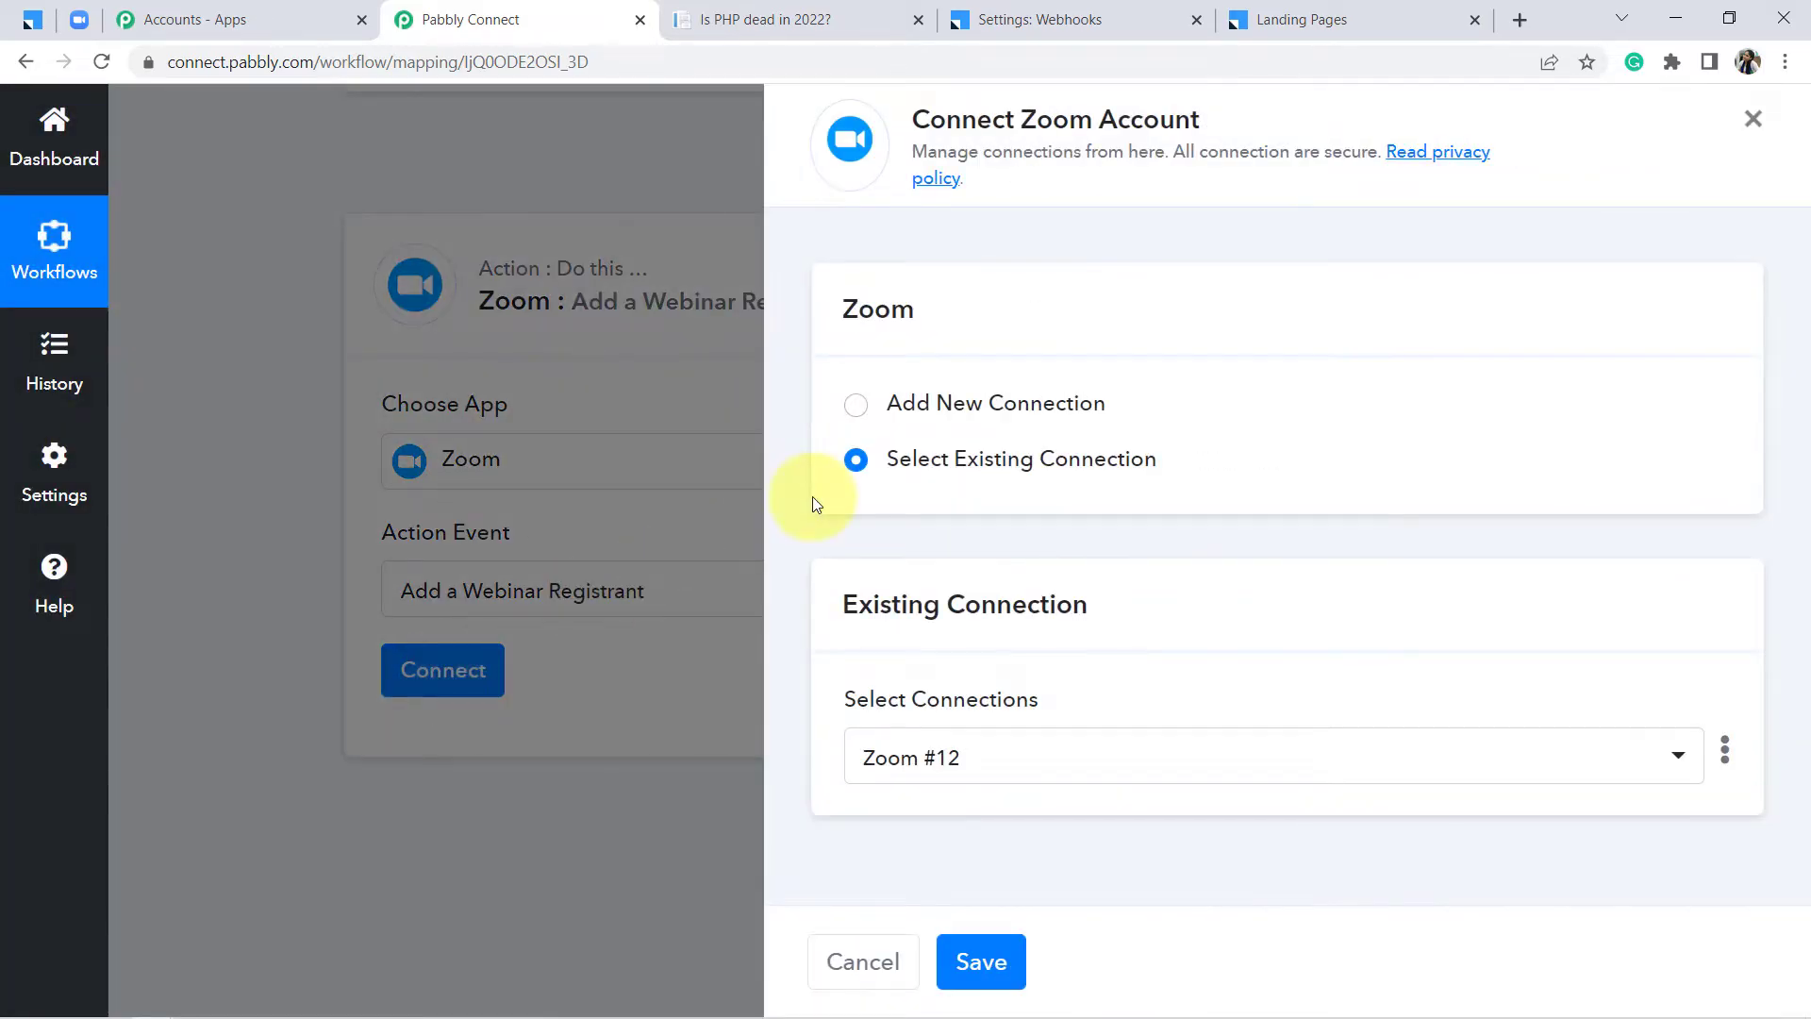
# Add and authorise a new Zoom connection, showing registrant fields with My Webinar1 preselected
pyautogui.click(943, 405)
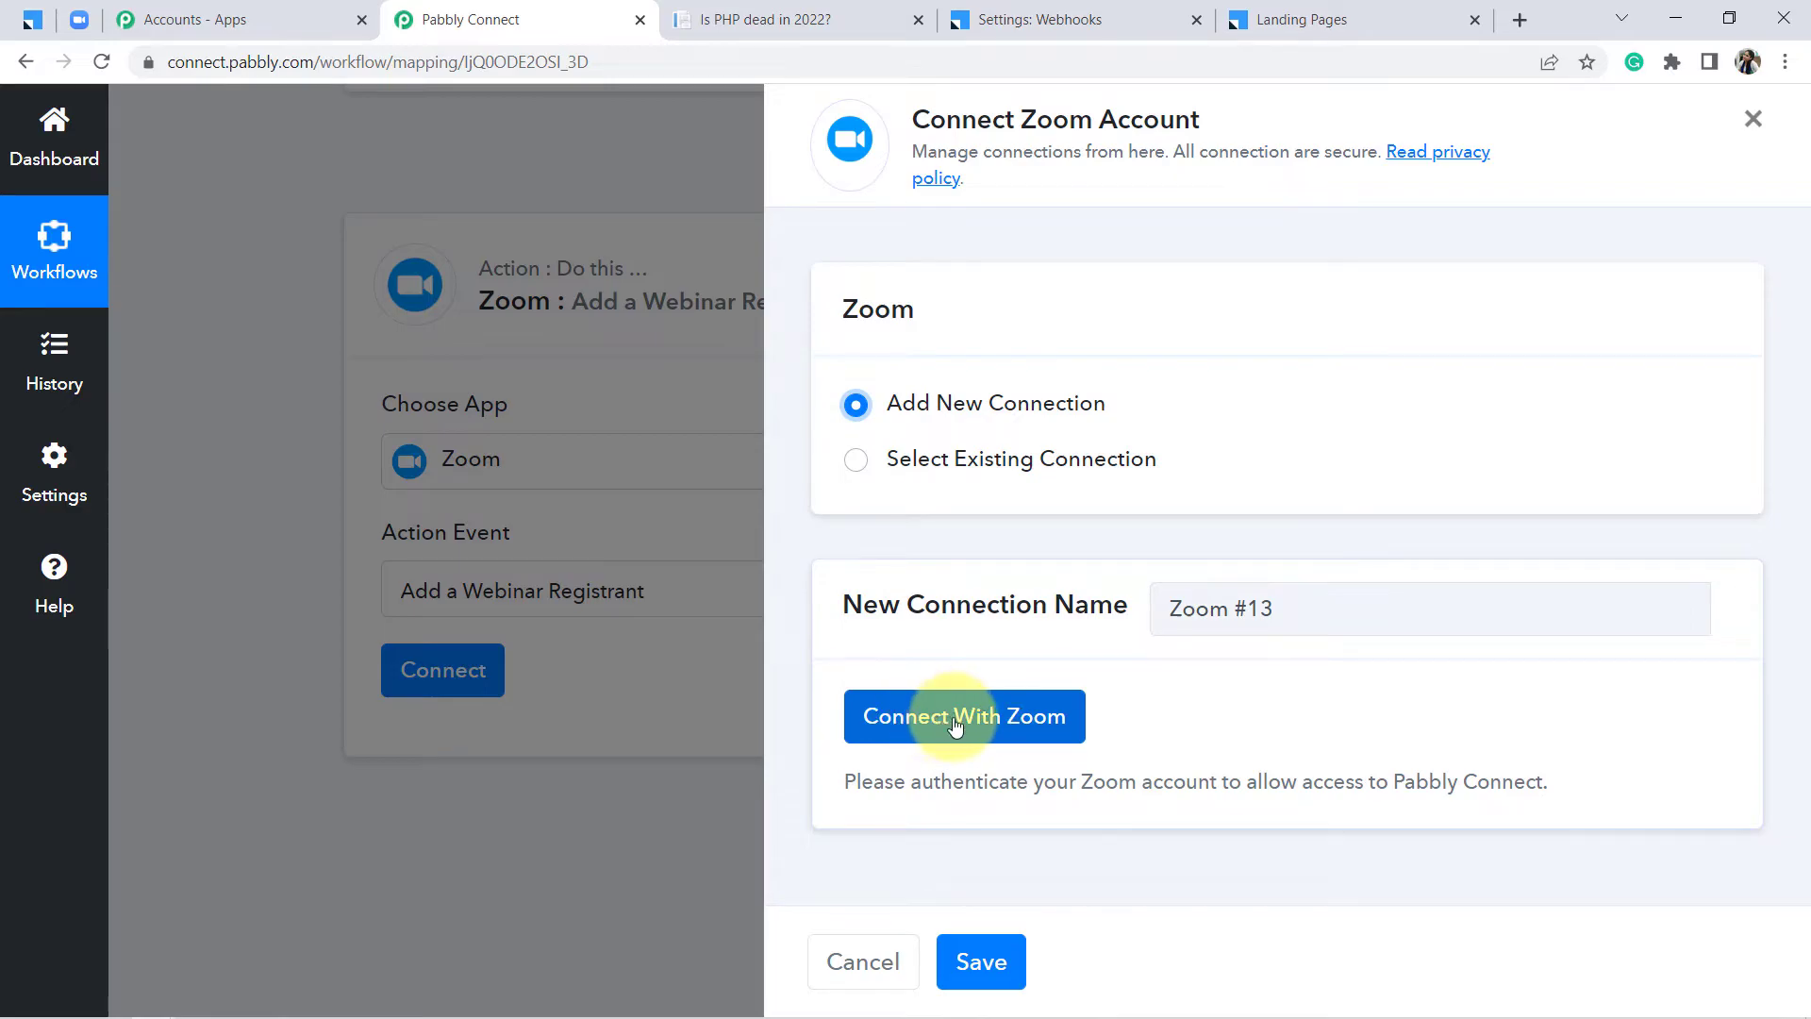
pyautogui.click(1001, 715)
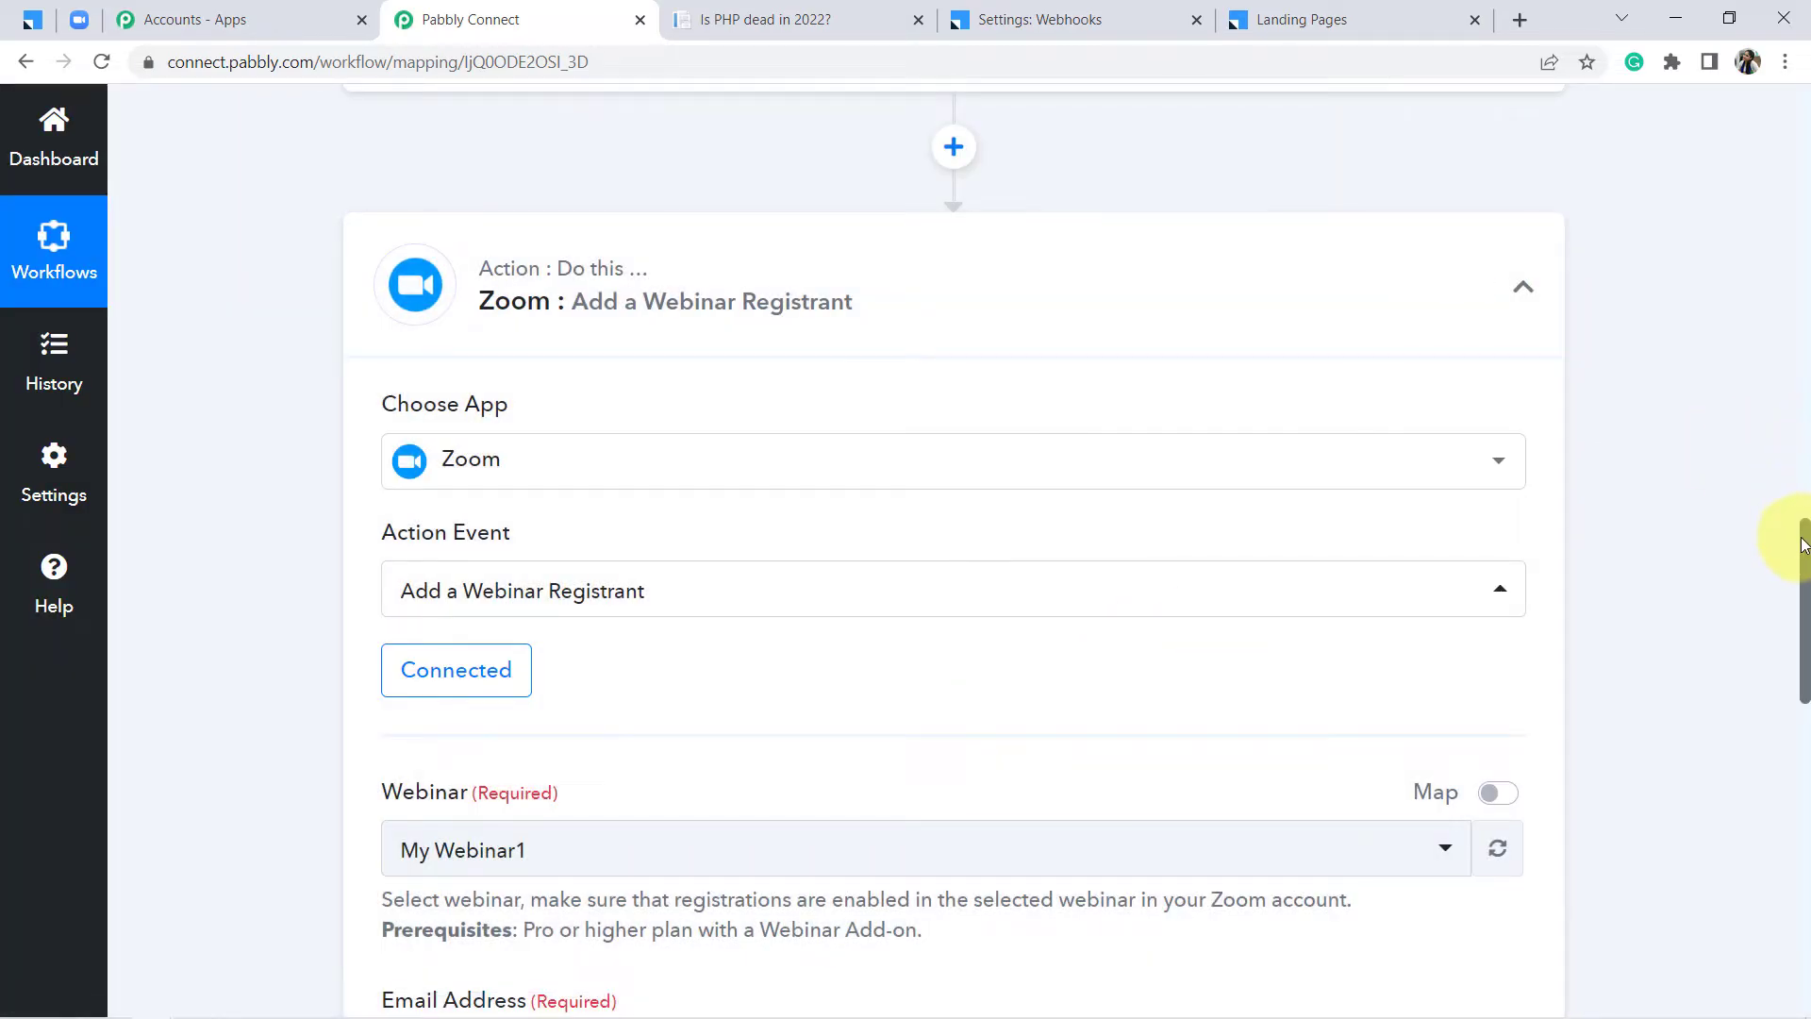
pyautogui.moveTo(1804, 552); pyautogui.dragTo(1803, 666)
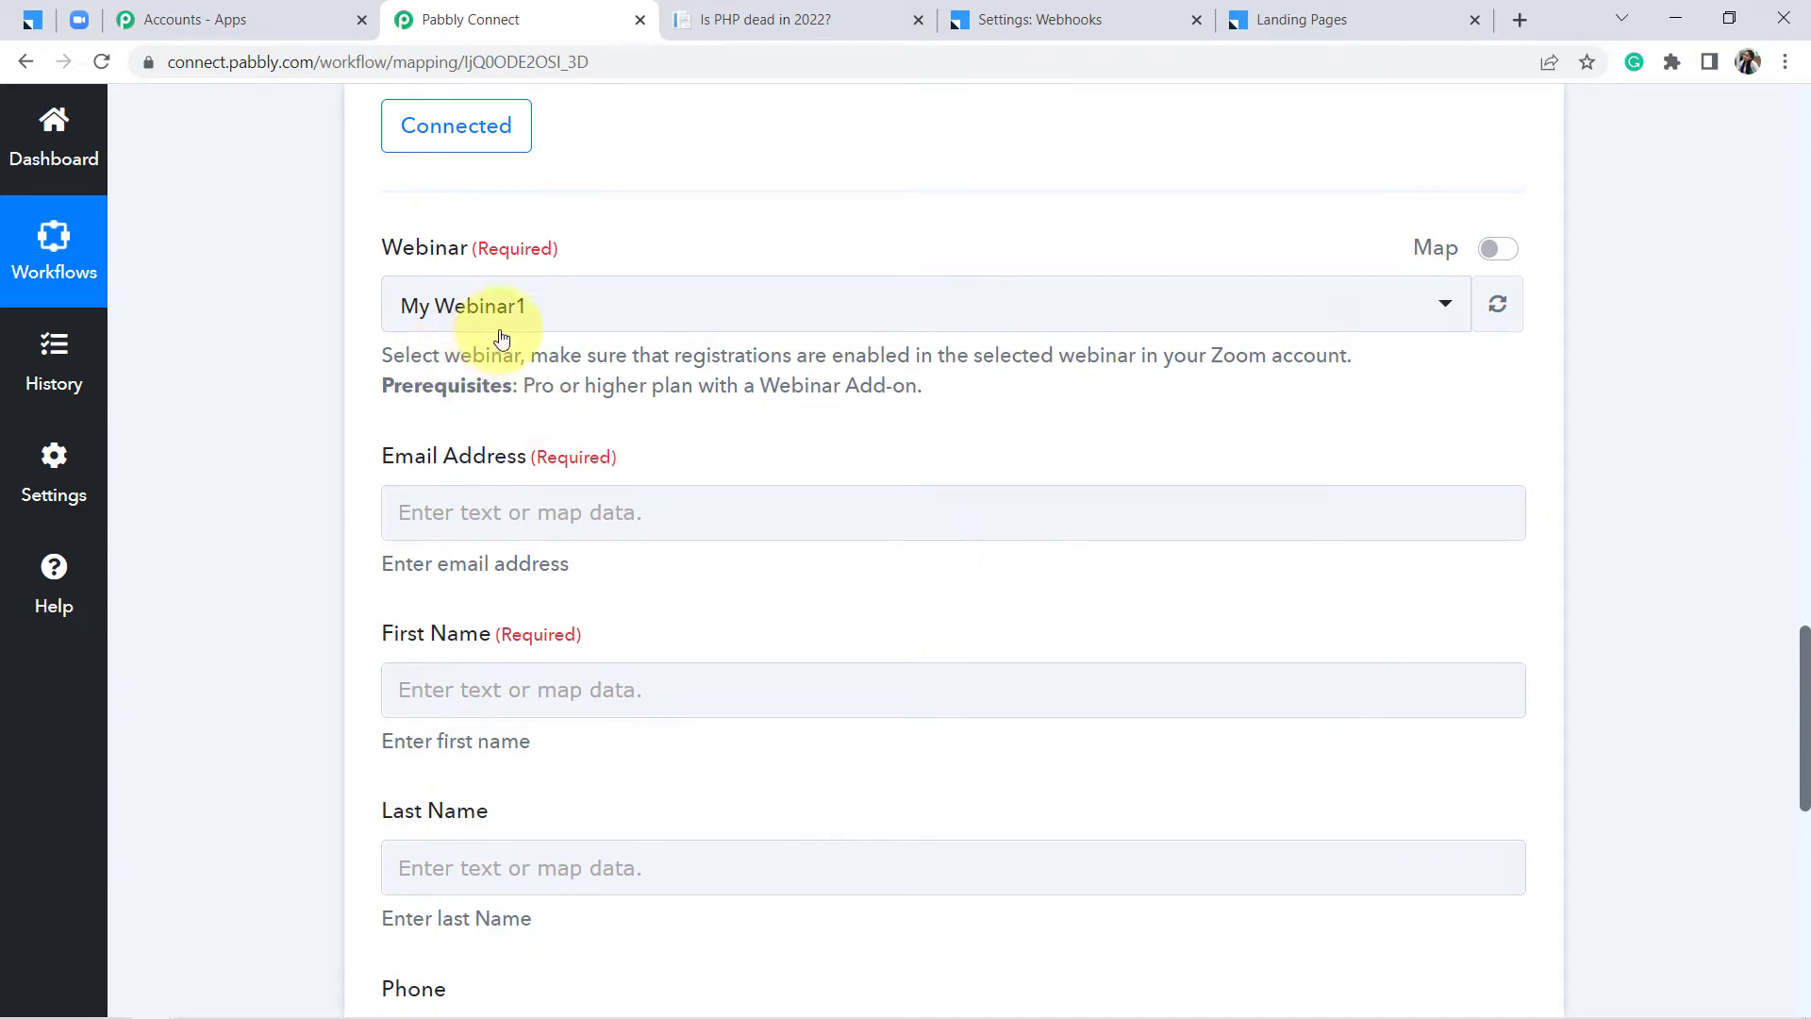
# Select 'Is PHP dead in 2022?' in the Webinar dropdown
pyautogui.click(533, 307)
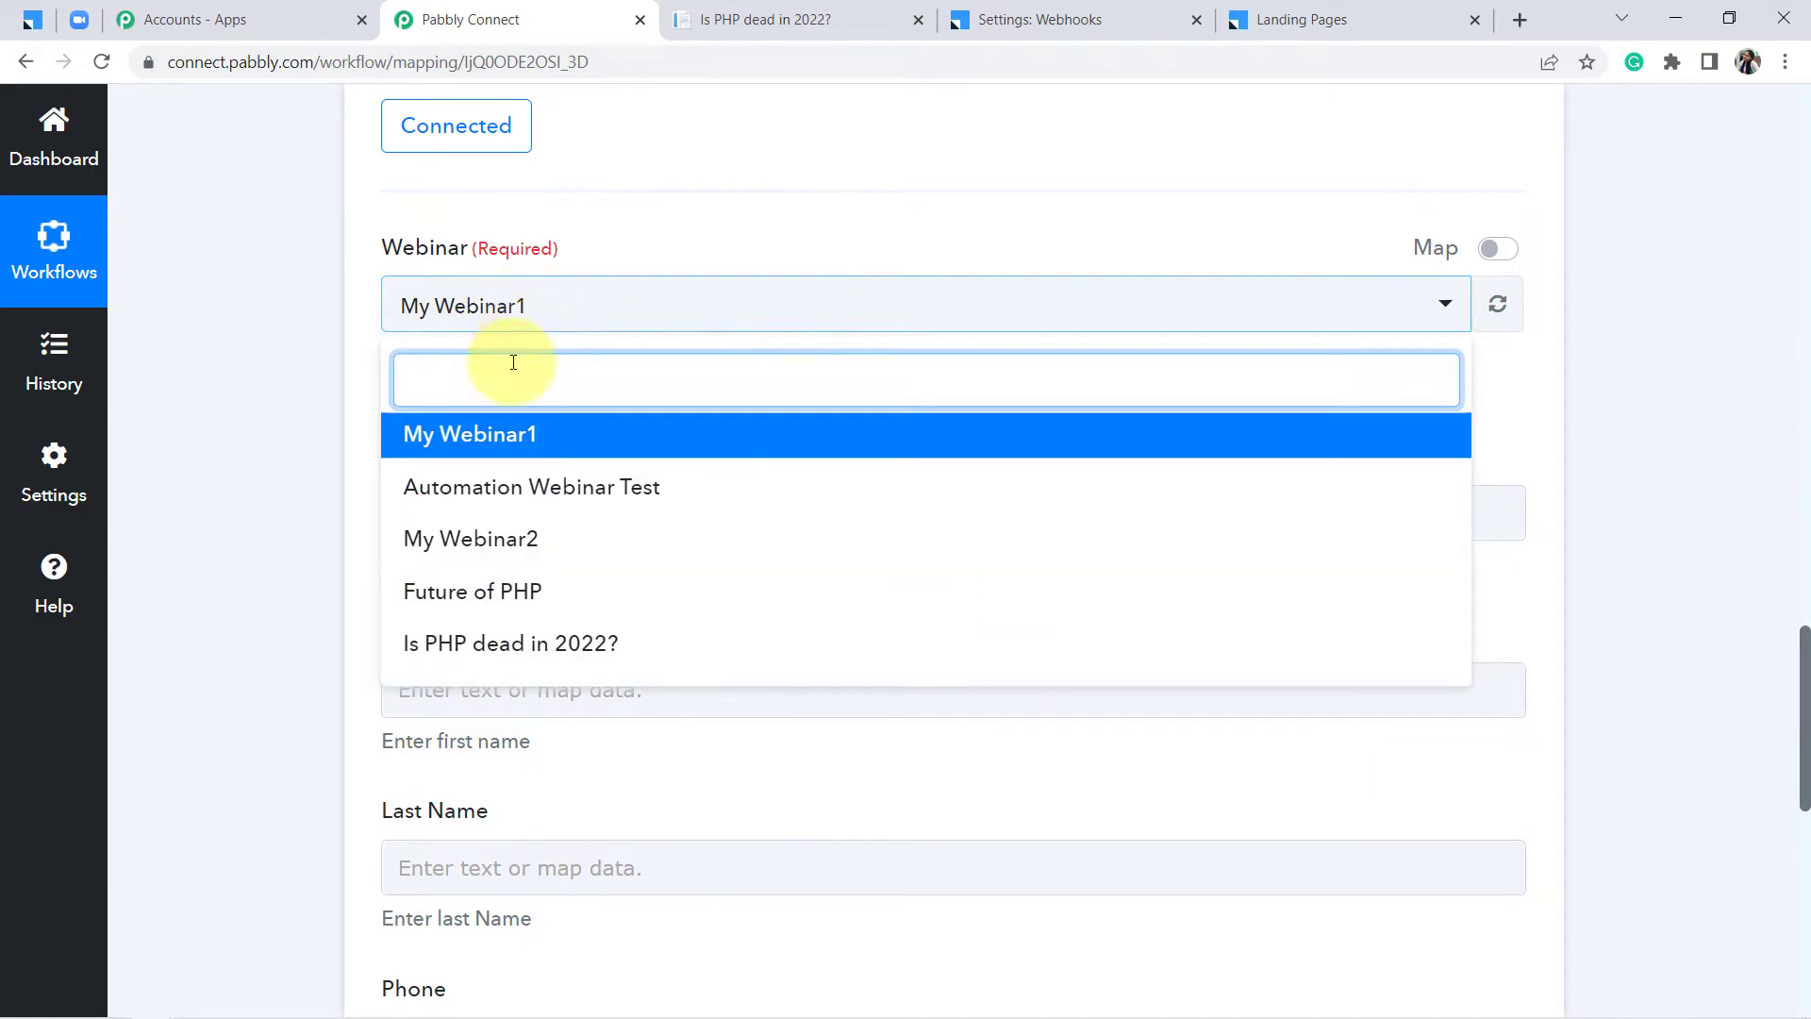
pyautogui.click(494, 647)
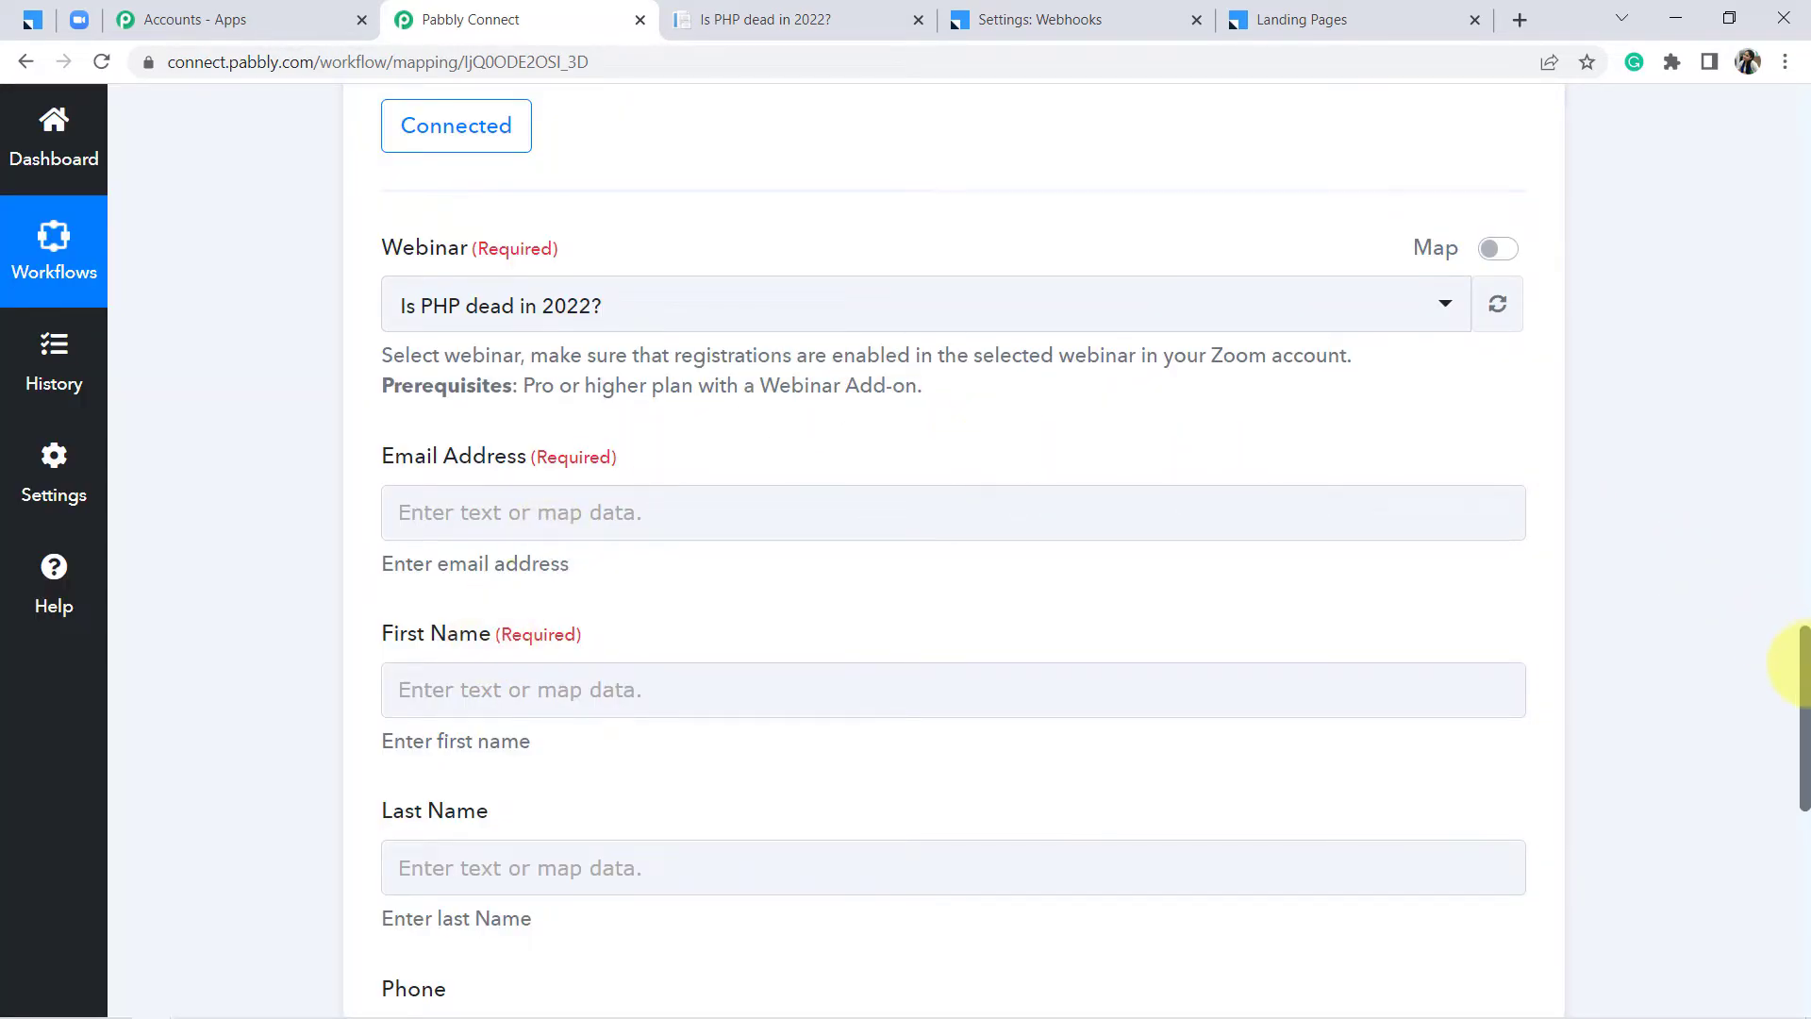
pyautogui.moveTo(1804, 673); pyautogui.dragTo(1801, 578)
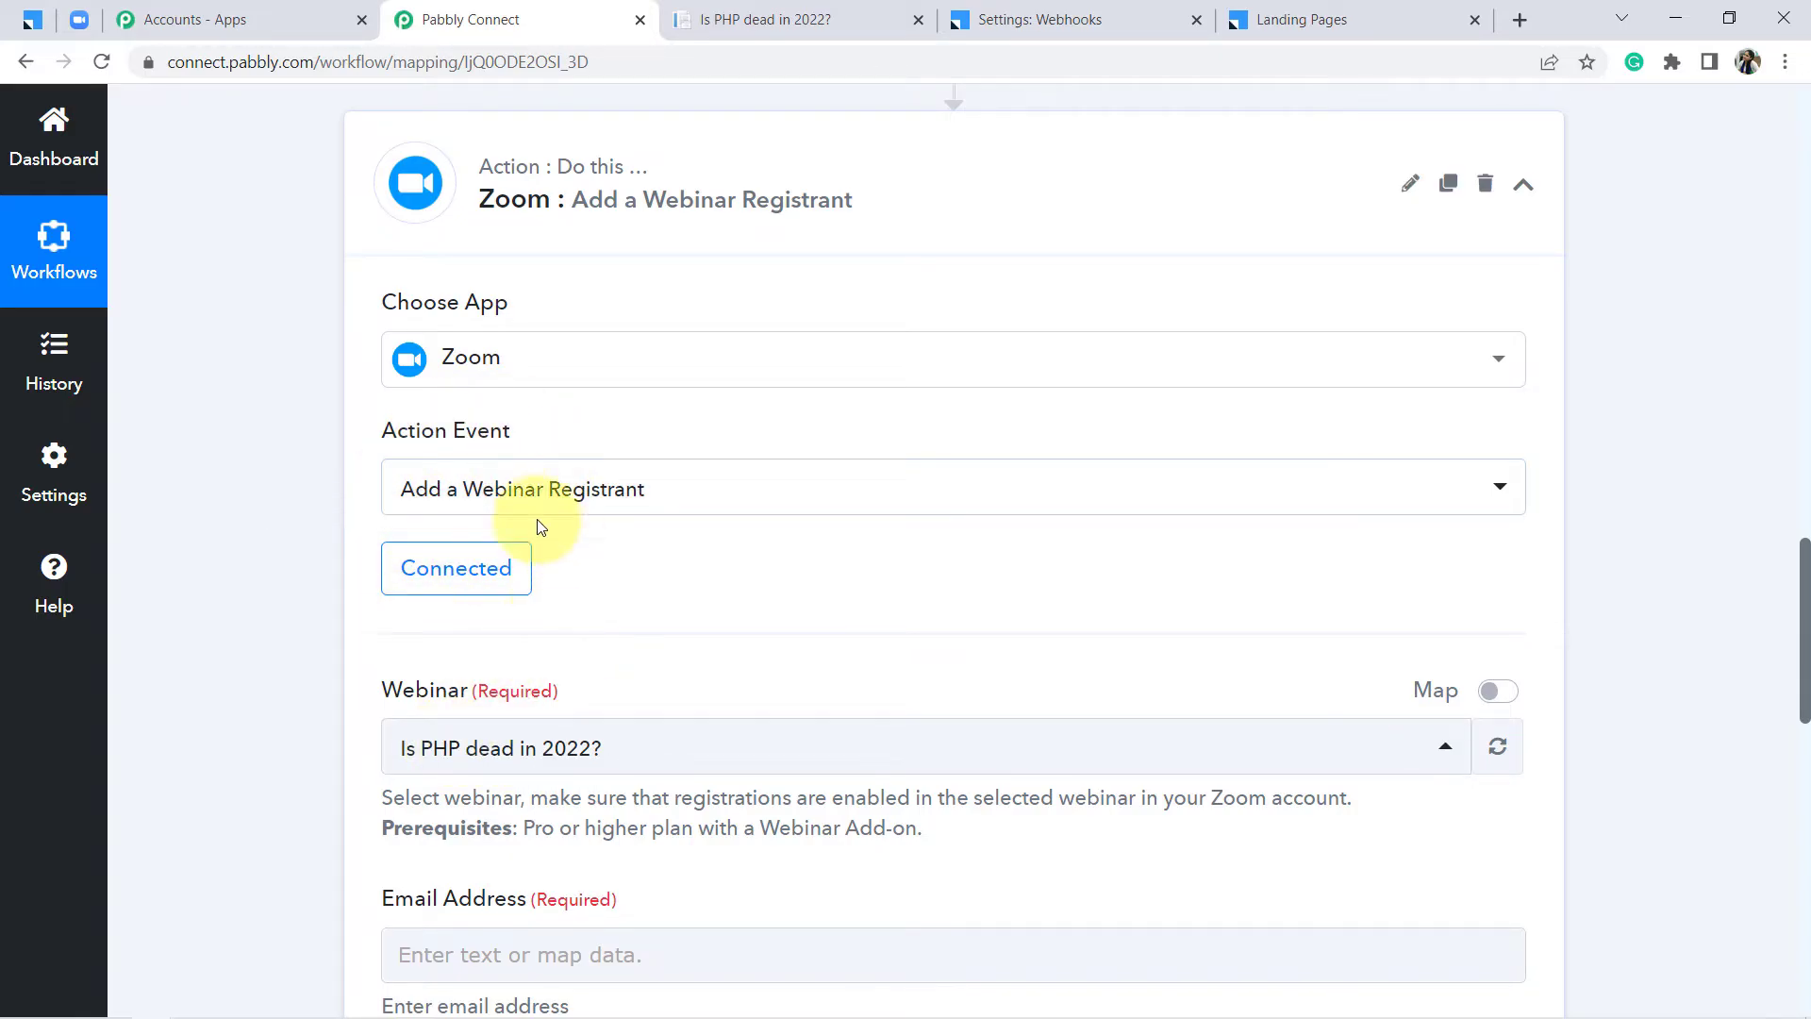
pyautogui.click(1518, 21)
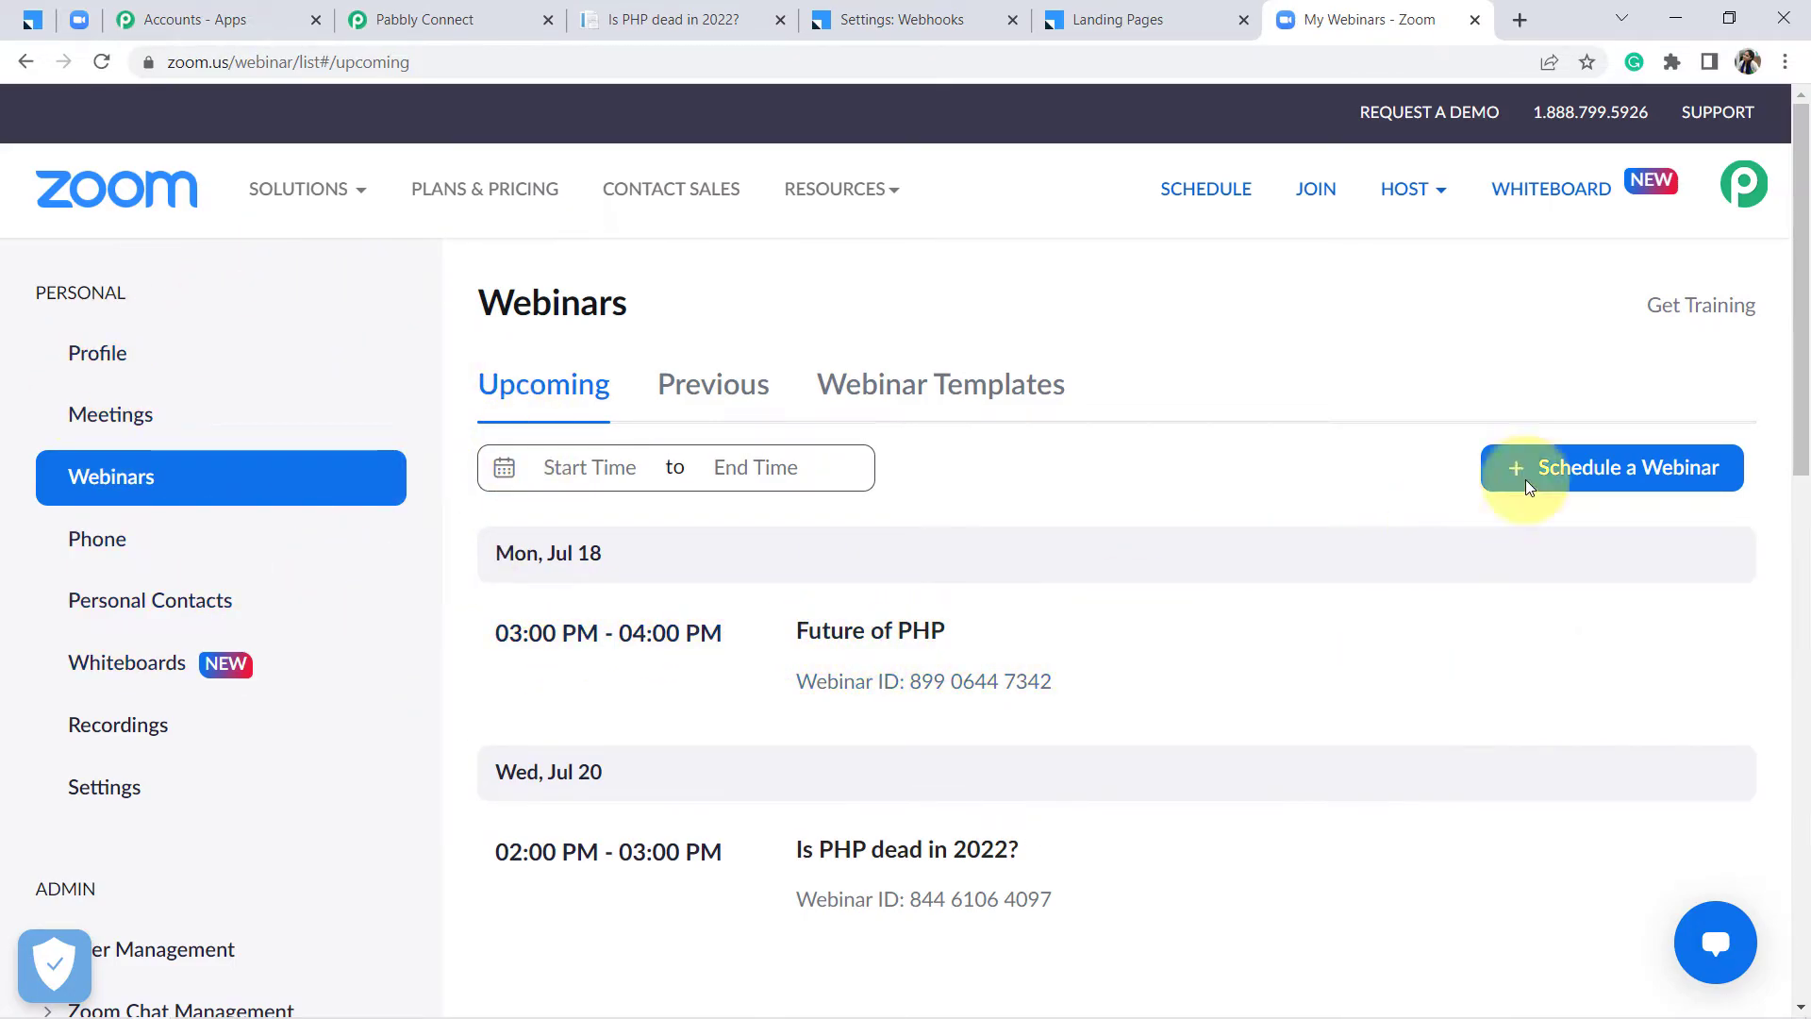
# Confirm 'Is PHP dead in 2022?' is listed in Zoom's upcoming webinars, then return to Pabbly Connect
pyautogui.moveTo(1803, 357); pyautogui.dragTo(1803, 415)
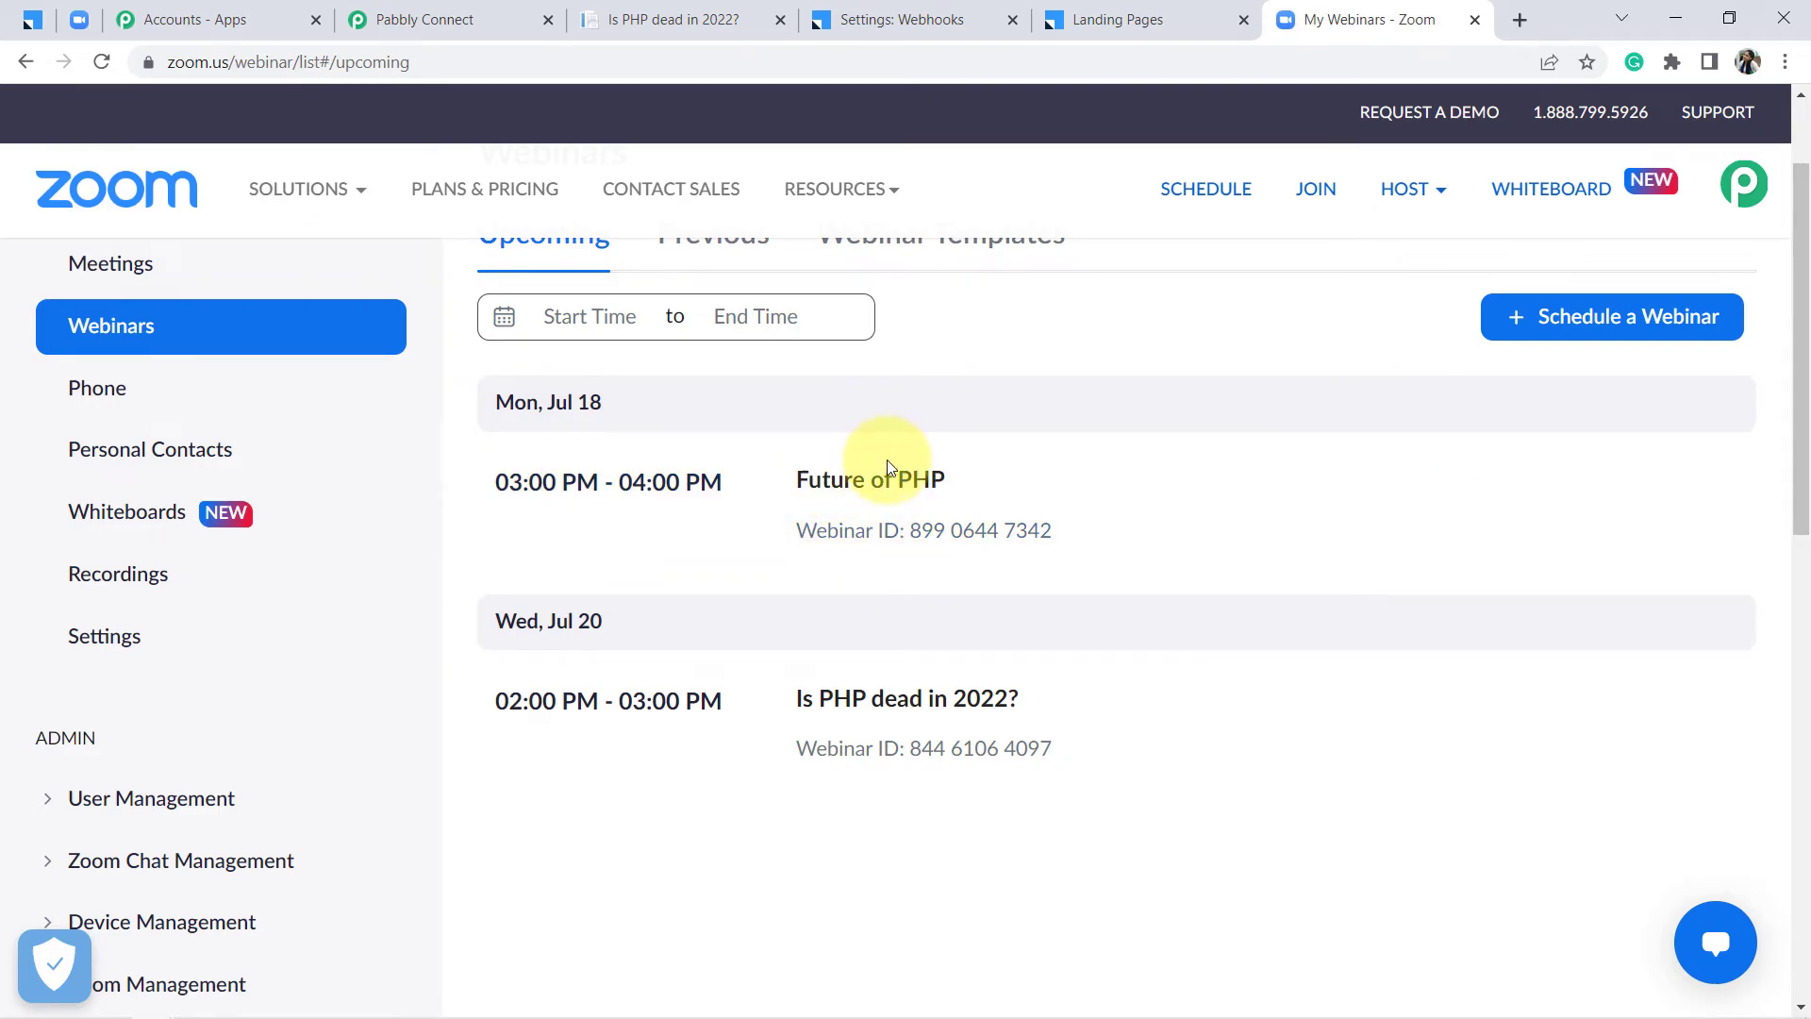
pyautogui.click(413, 22)
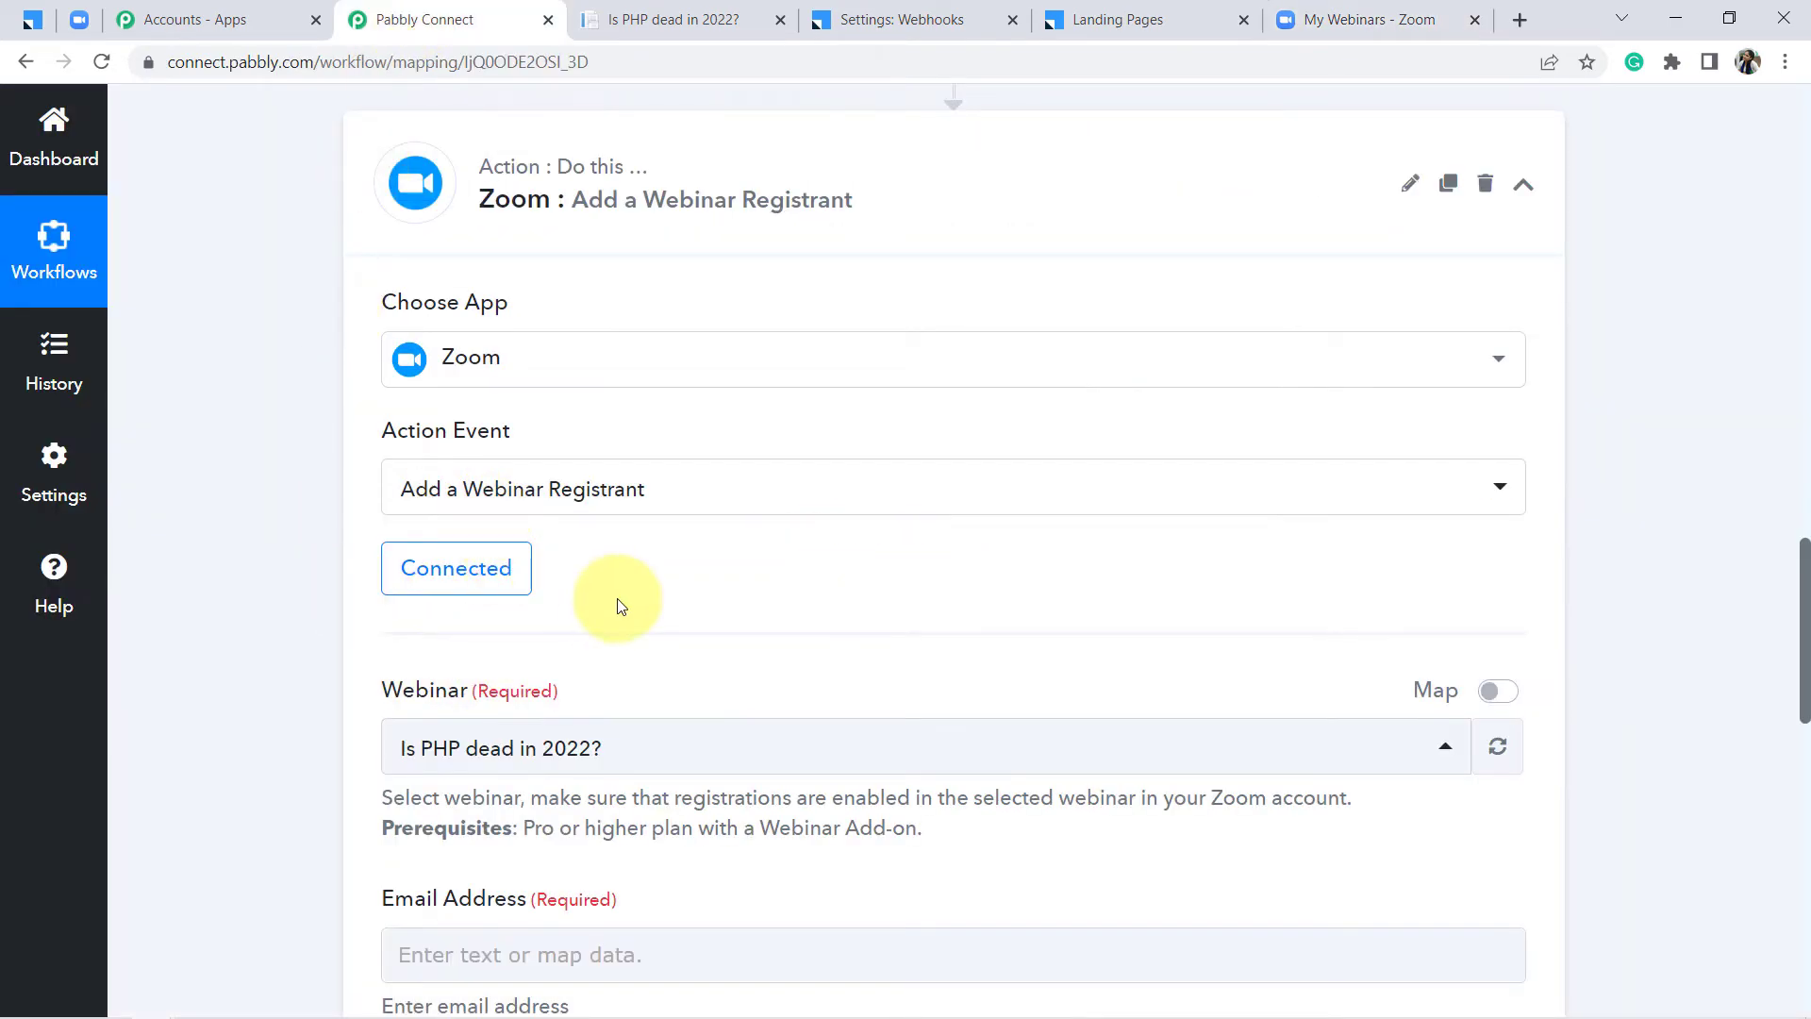
pyautogui.click(788, 760)
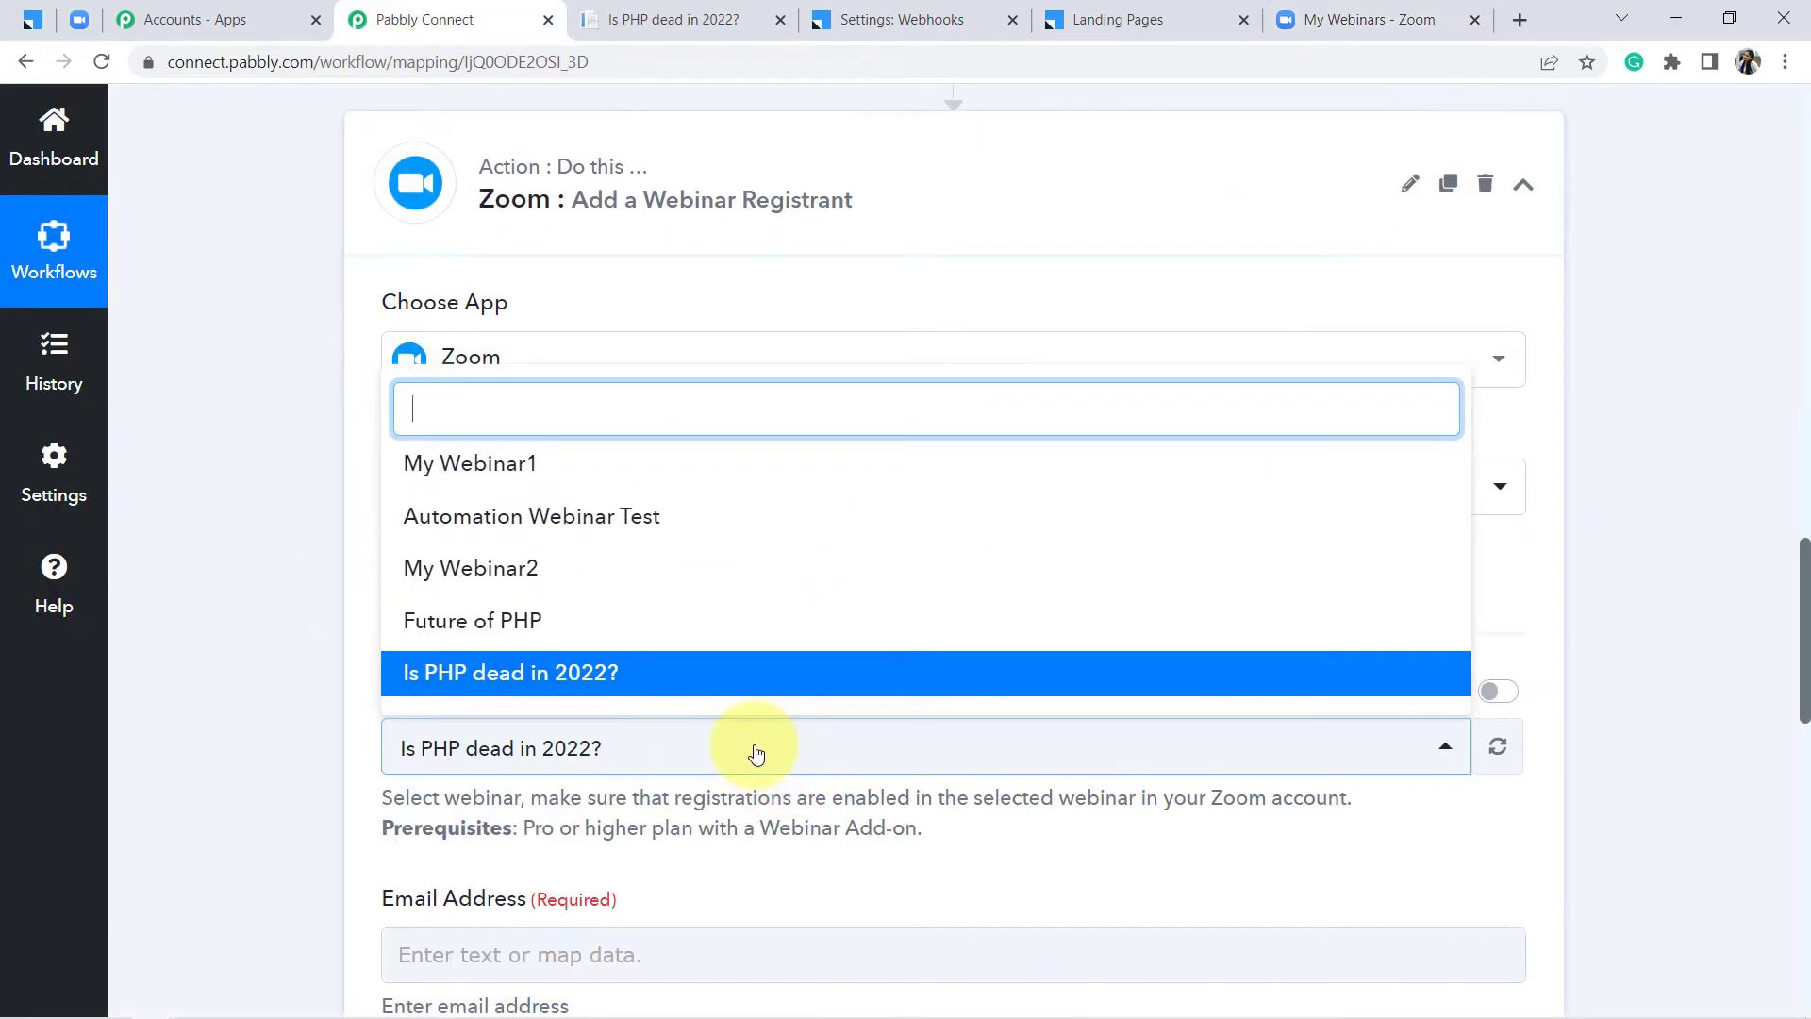
pyautogui.click(484, 677)
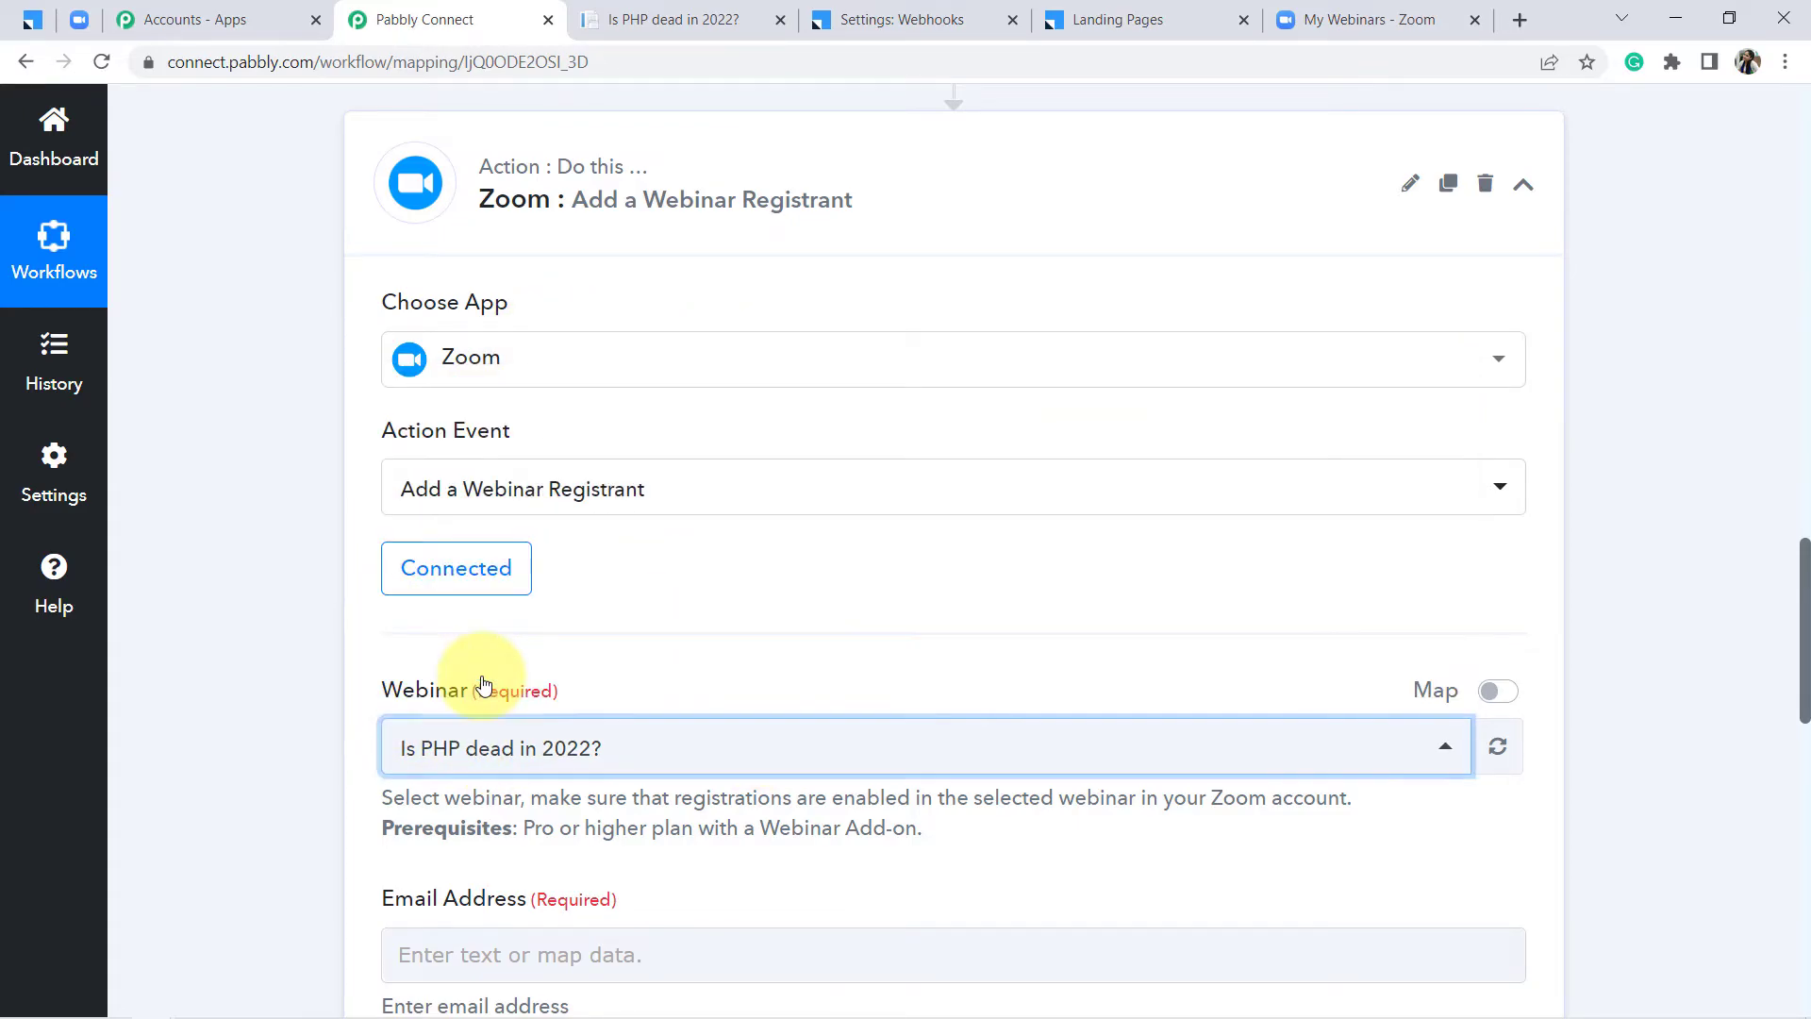
pyautogui.click(290, 651)
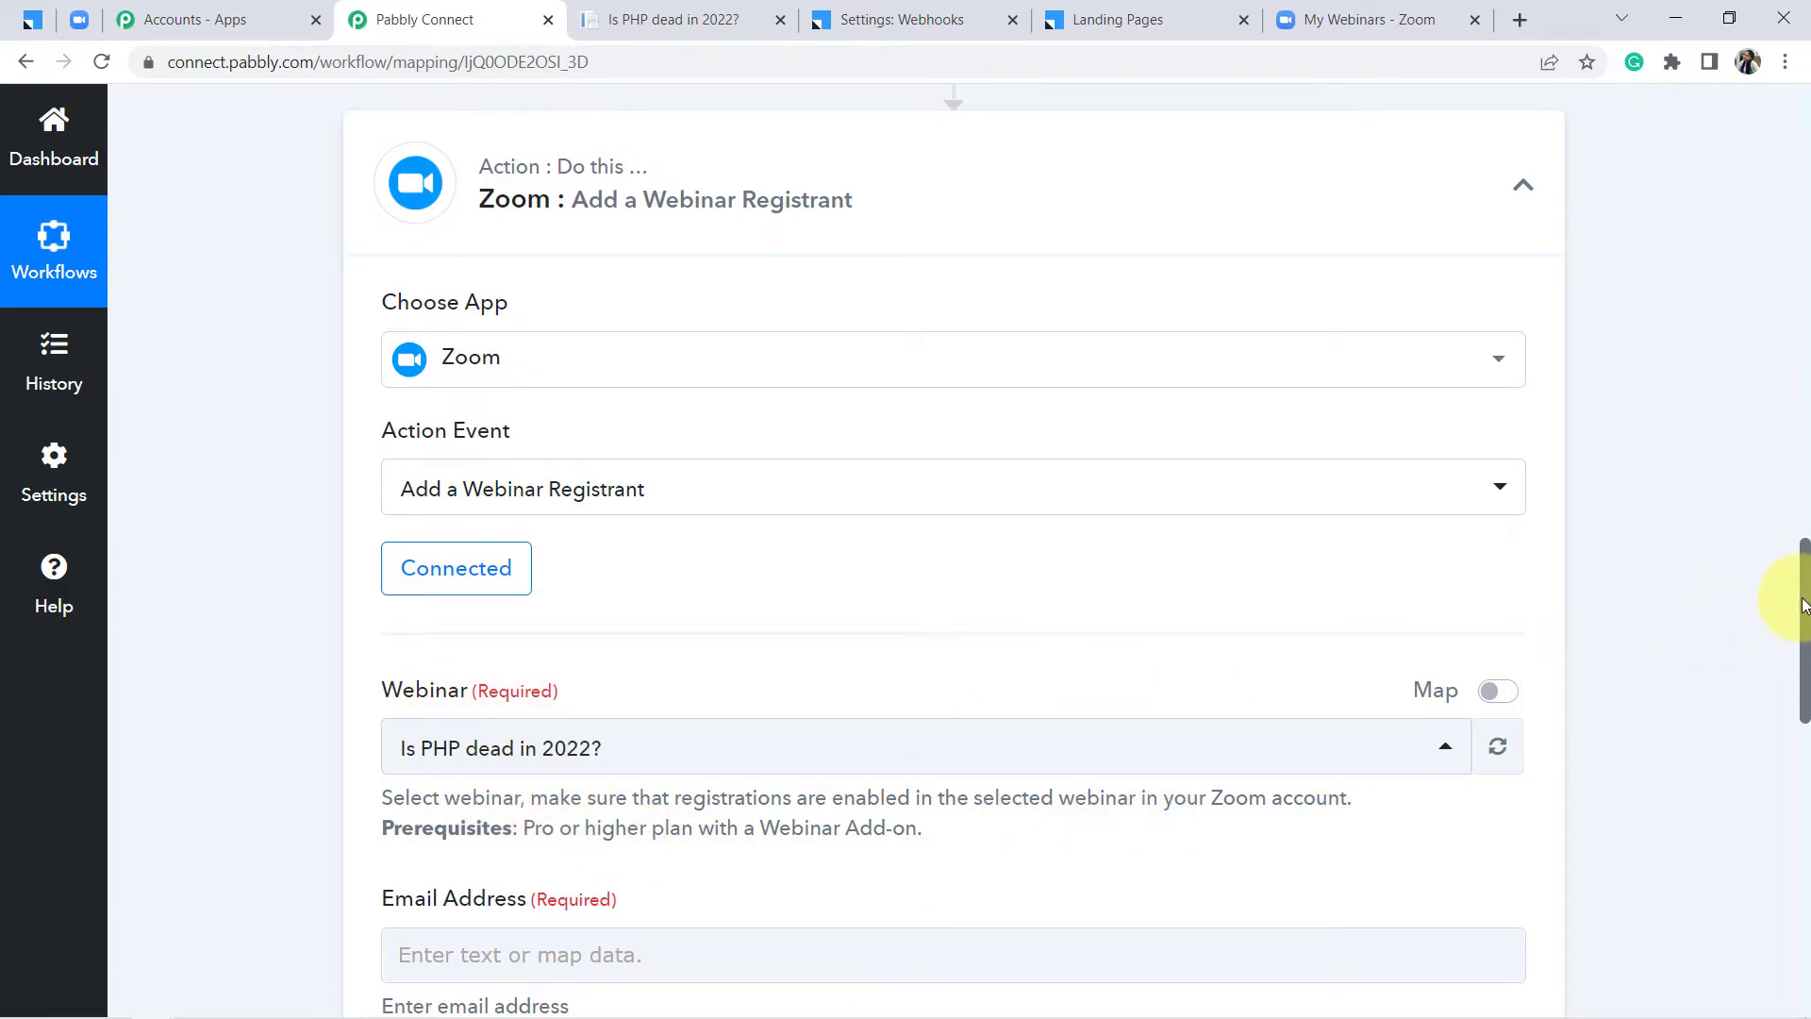
pyautogui.scroll(-5, 598, 465)
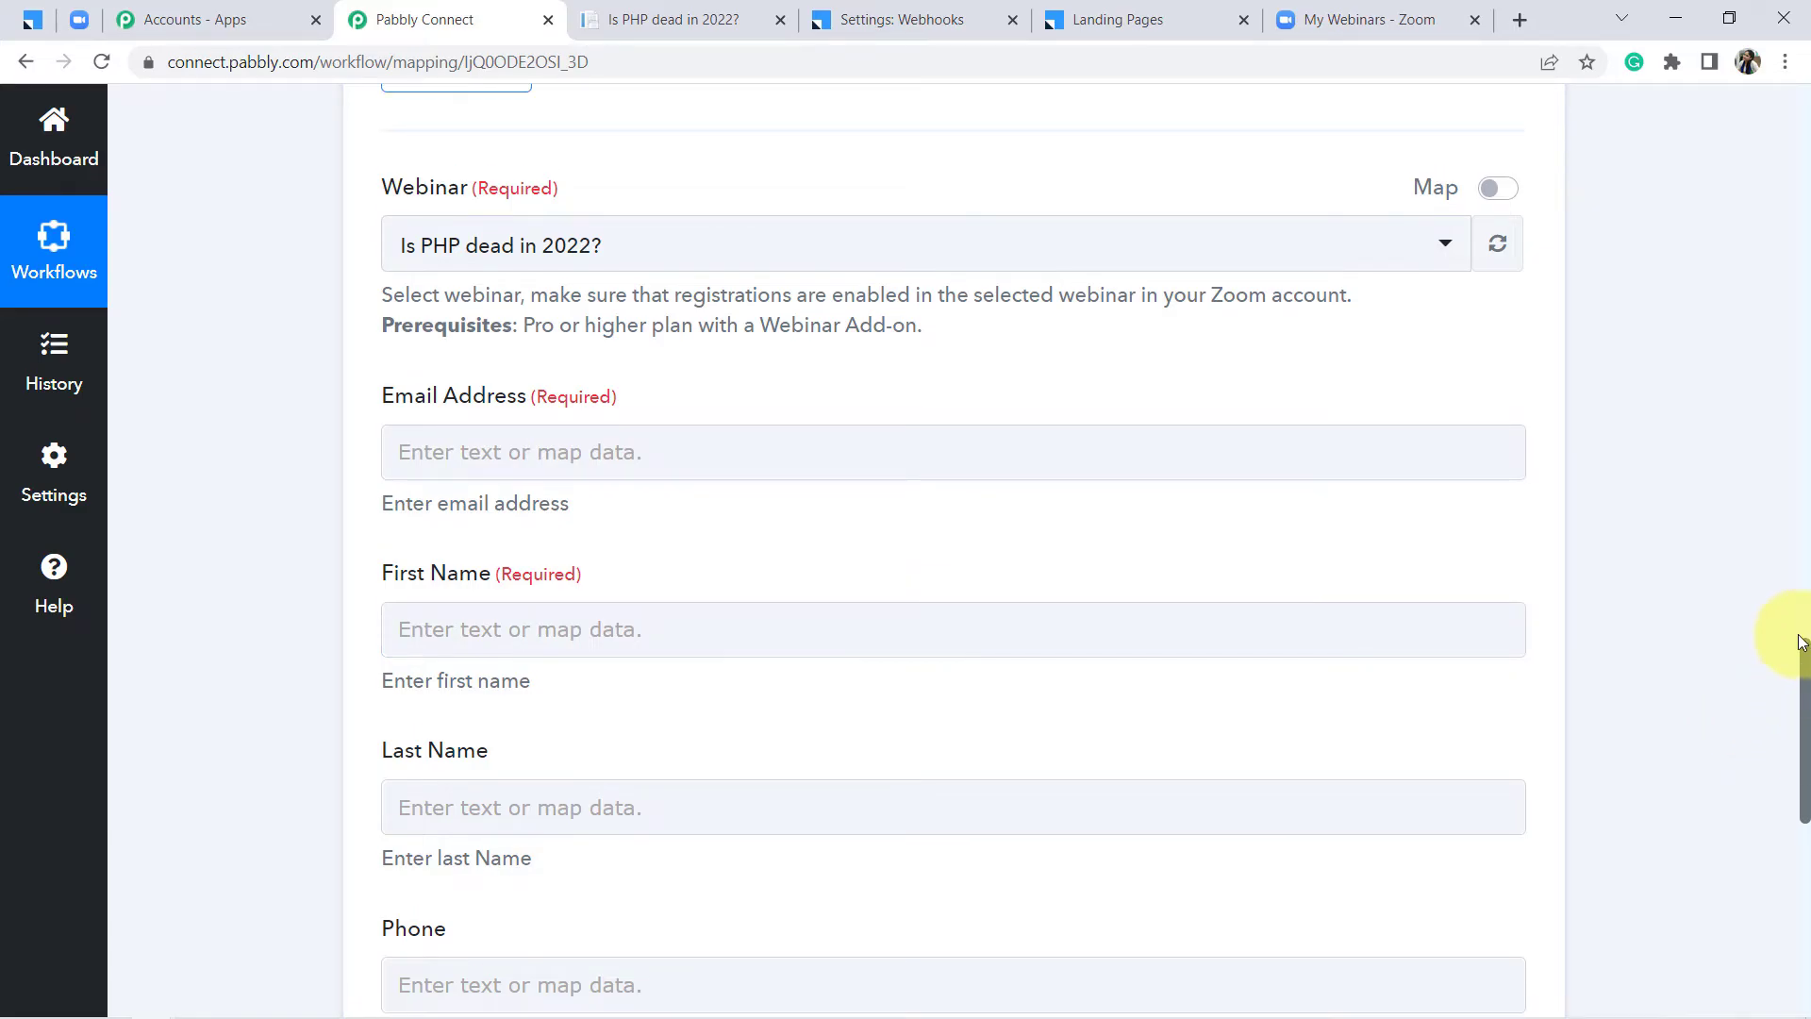
pyautogui.scroll(10, 1798, 639)
pyautogui.moveTo(1802, 539); pyautogui.dragTo(1786, 727)
# Map the LeadSquared EmailAddress into Zoom's Email Address field
pyautogui.click(598, 593)
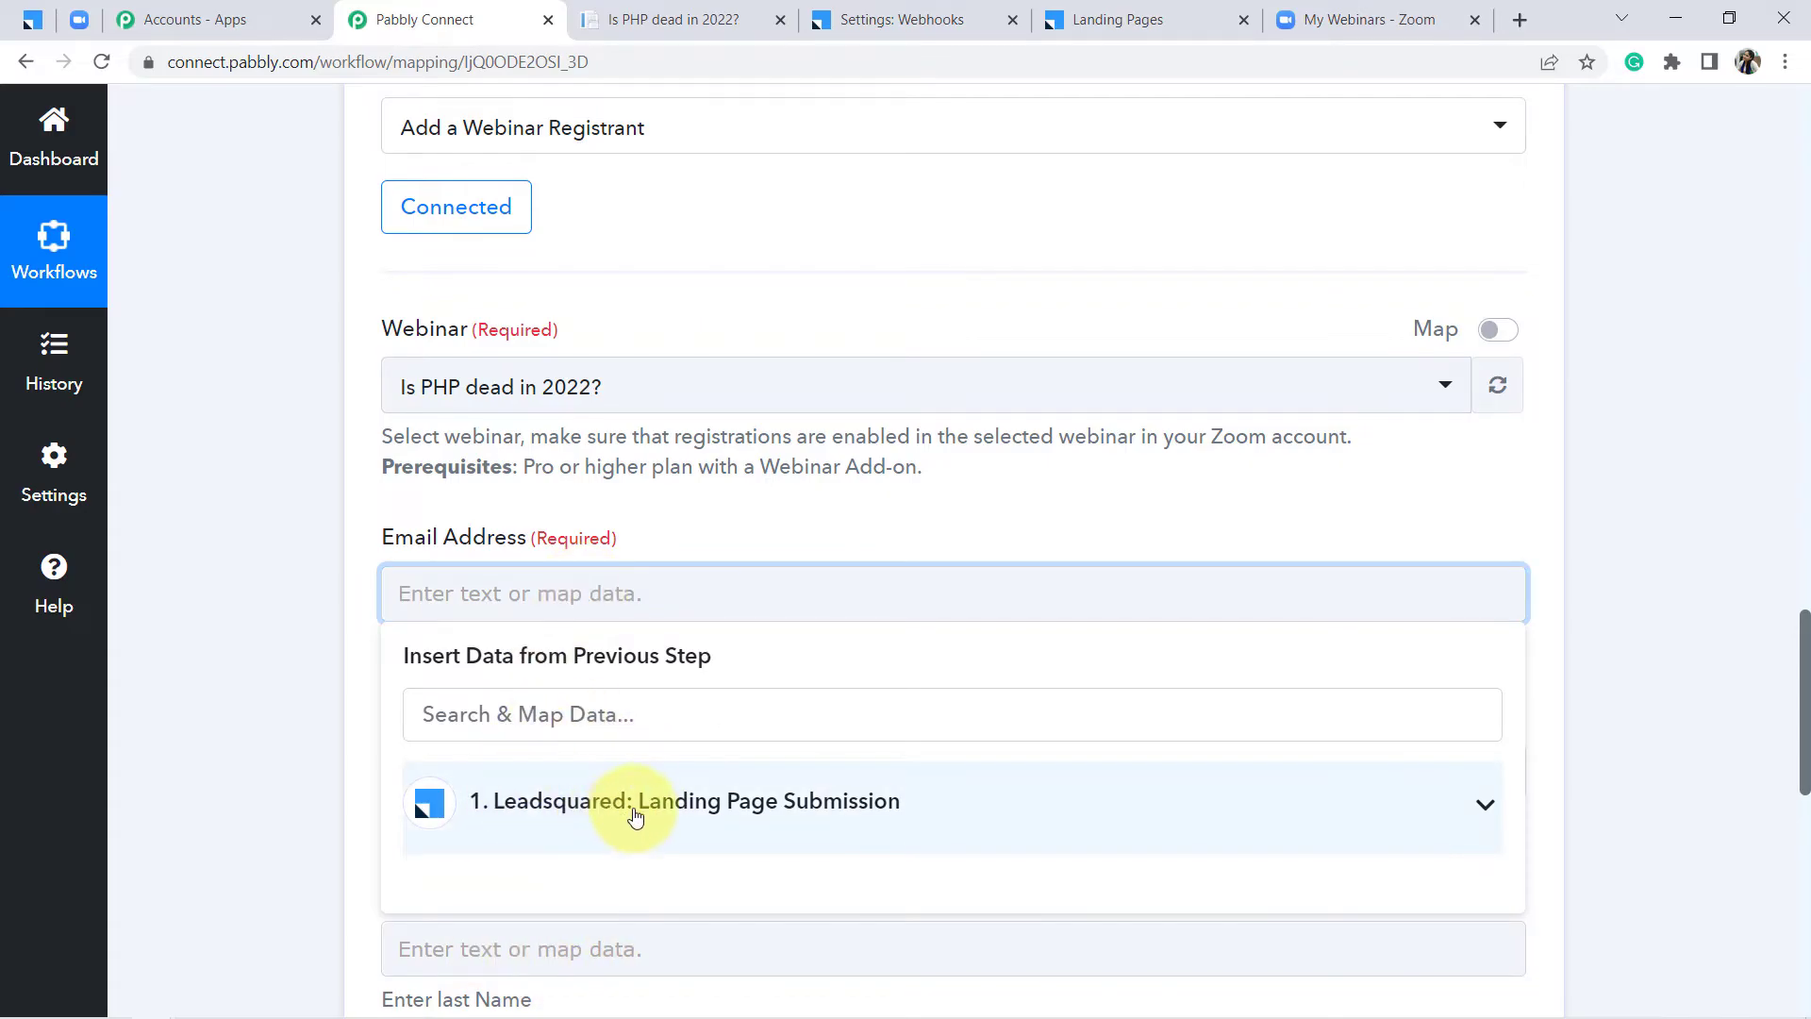
pyautogui.click(671, 801)
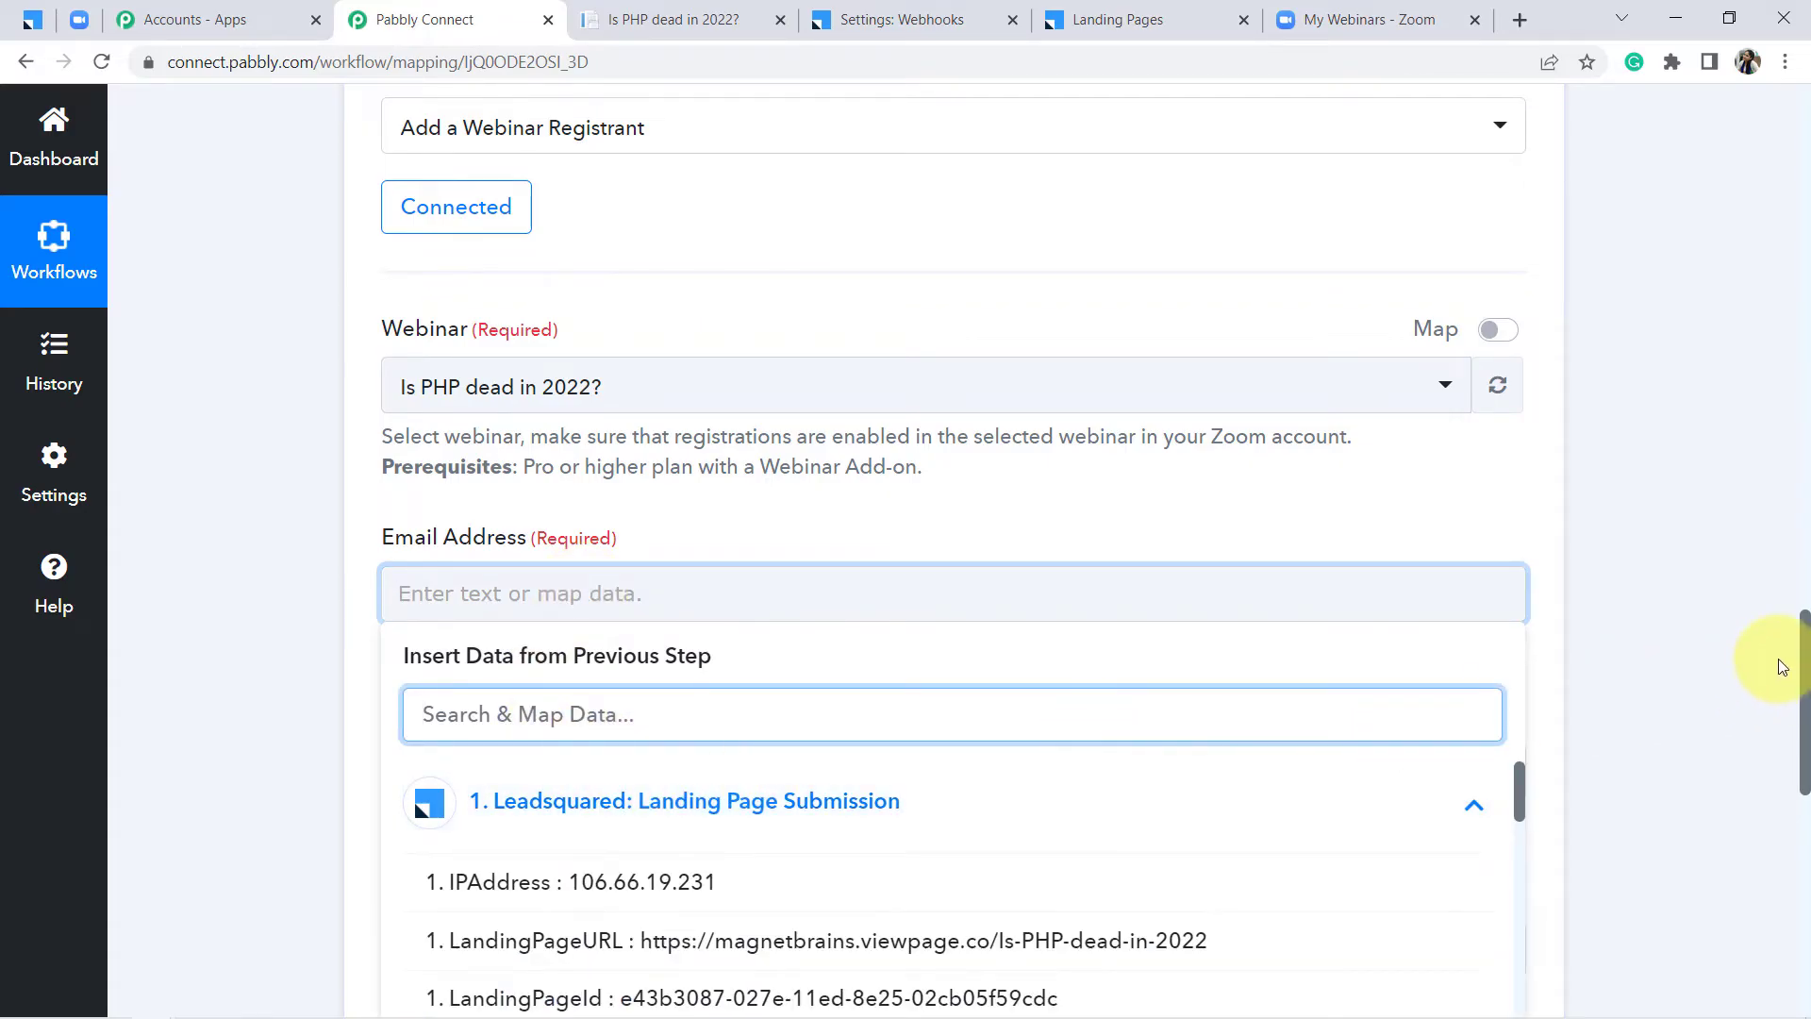
pyautogui.moveTo(1803, 654); pyautogui.dragTo(1801, 826)
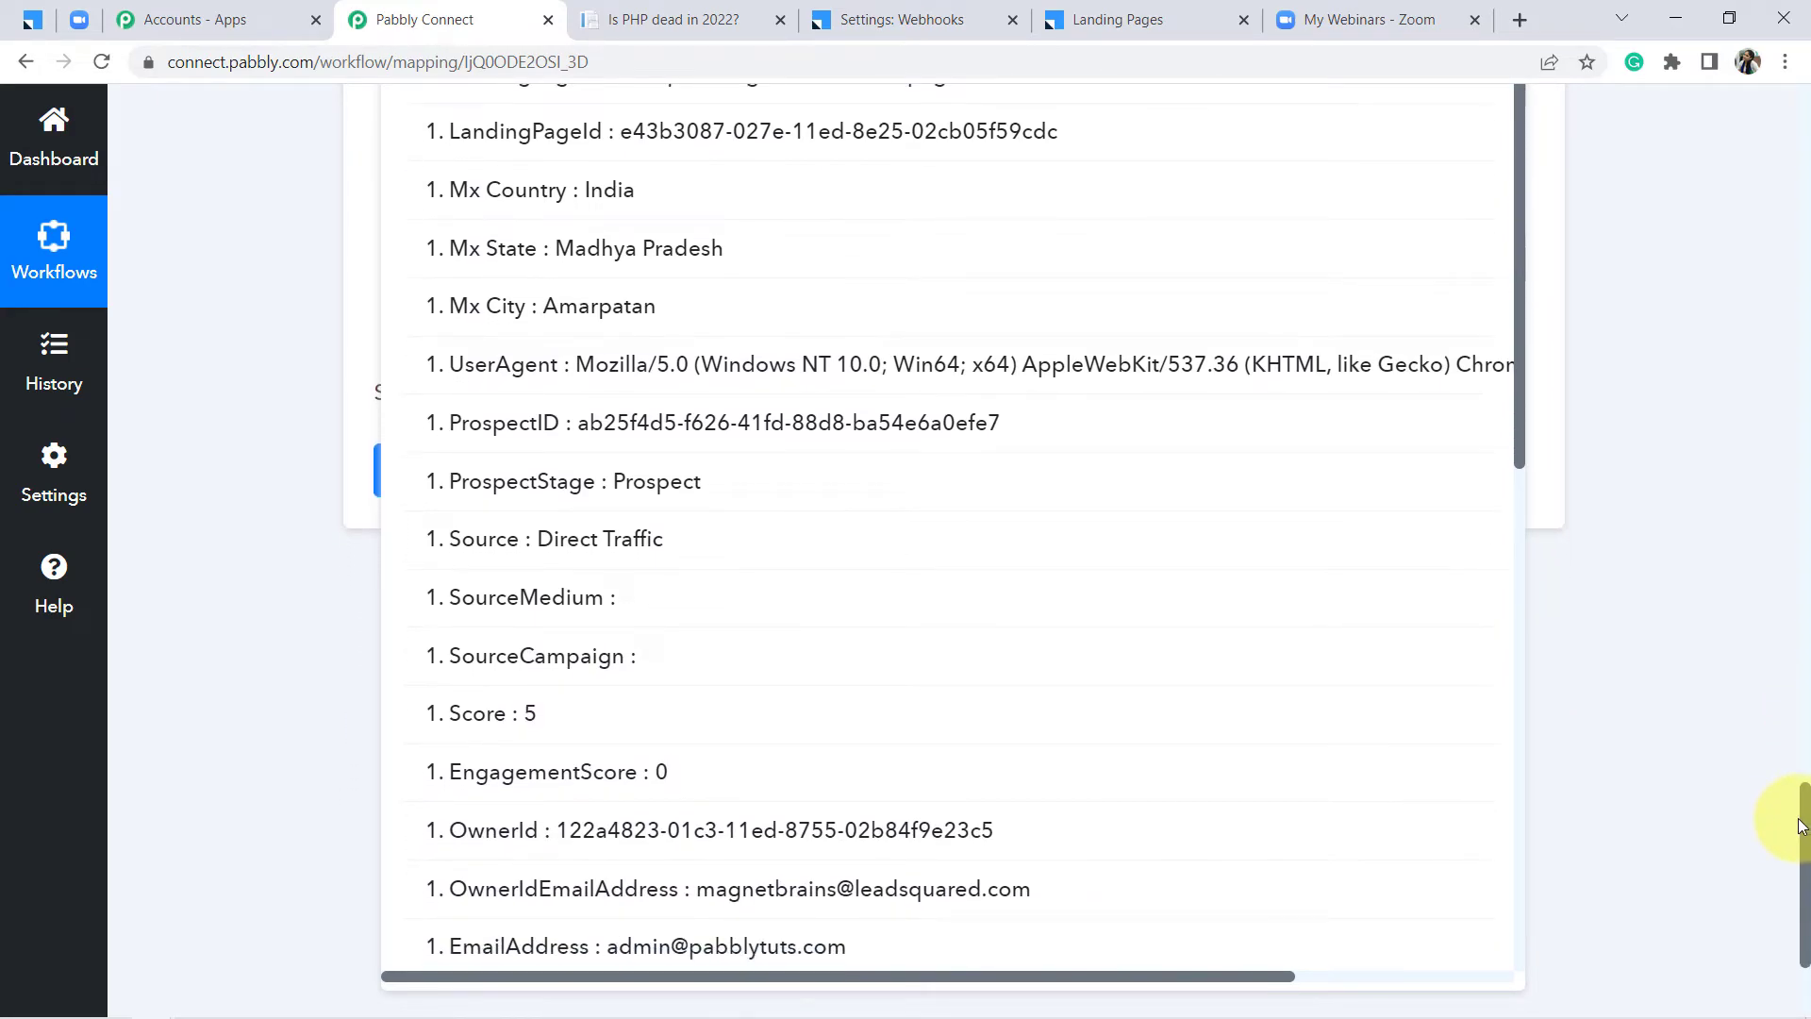
pyautogui.click(752, 947)
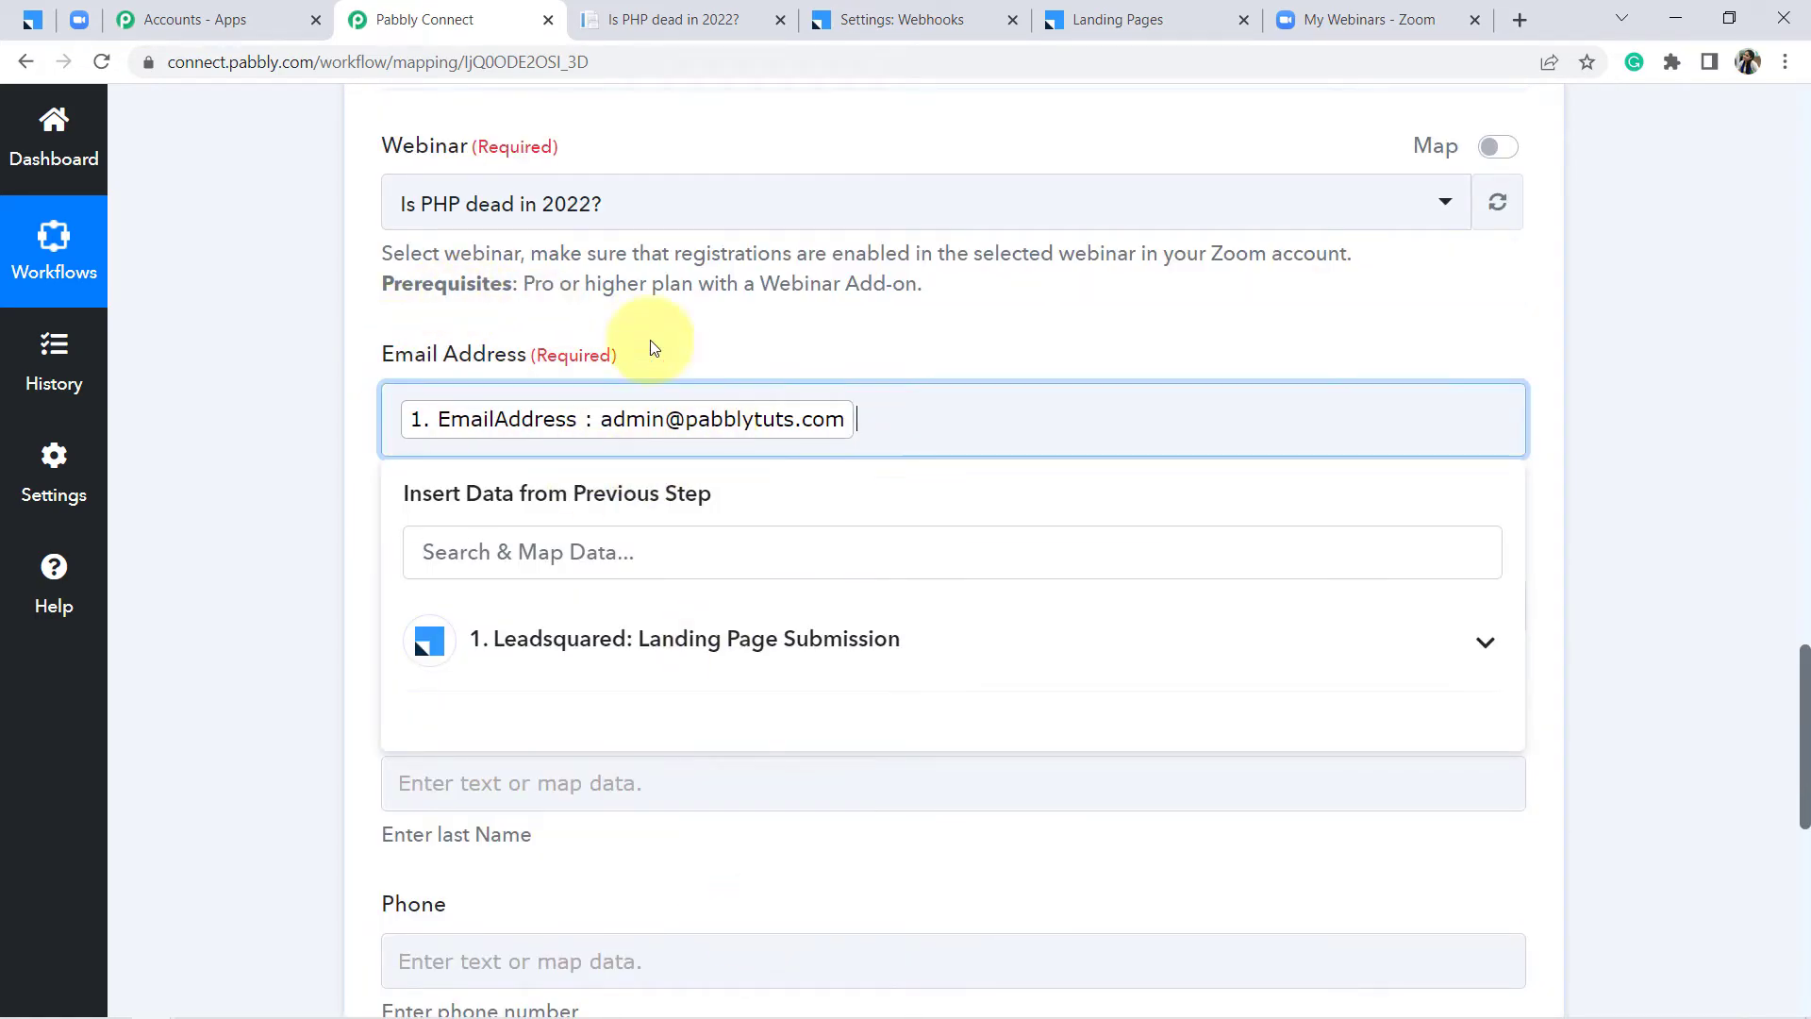
pyautogui.click(274, 356)
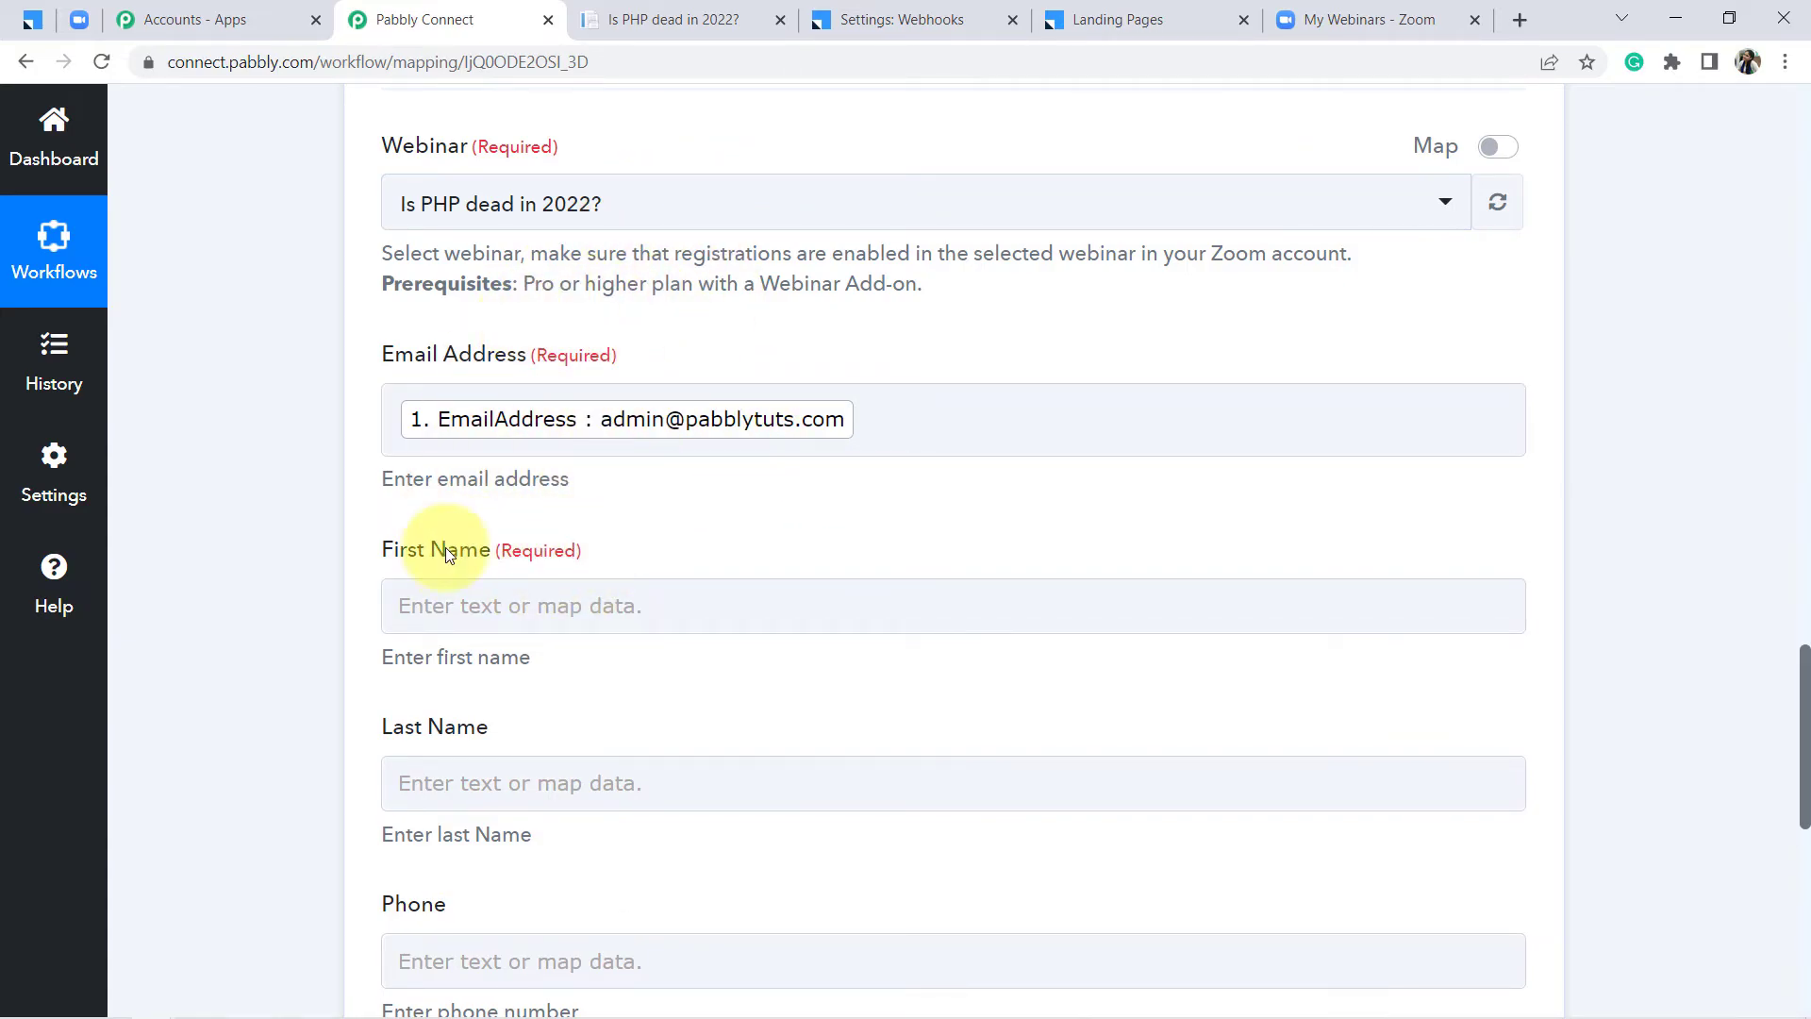
# Map LeadSquared FirstName and LastName into the First Name and Last Name fields
pyautogui.click(554, 603)
pyautogui.click(621, 813)
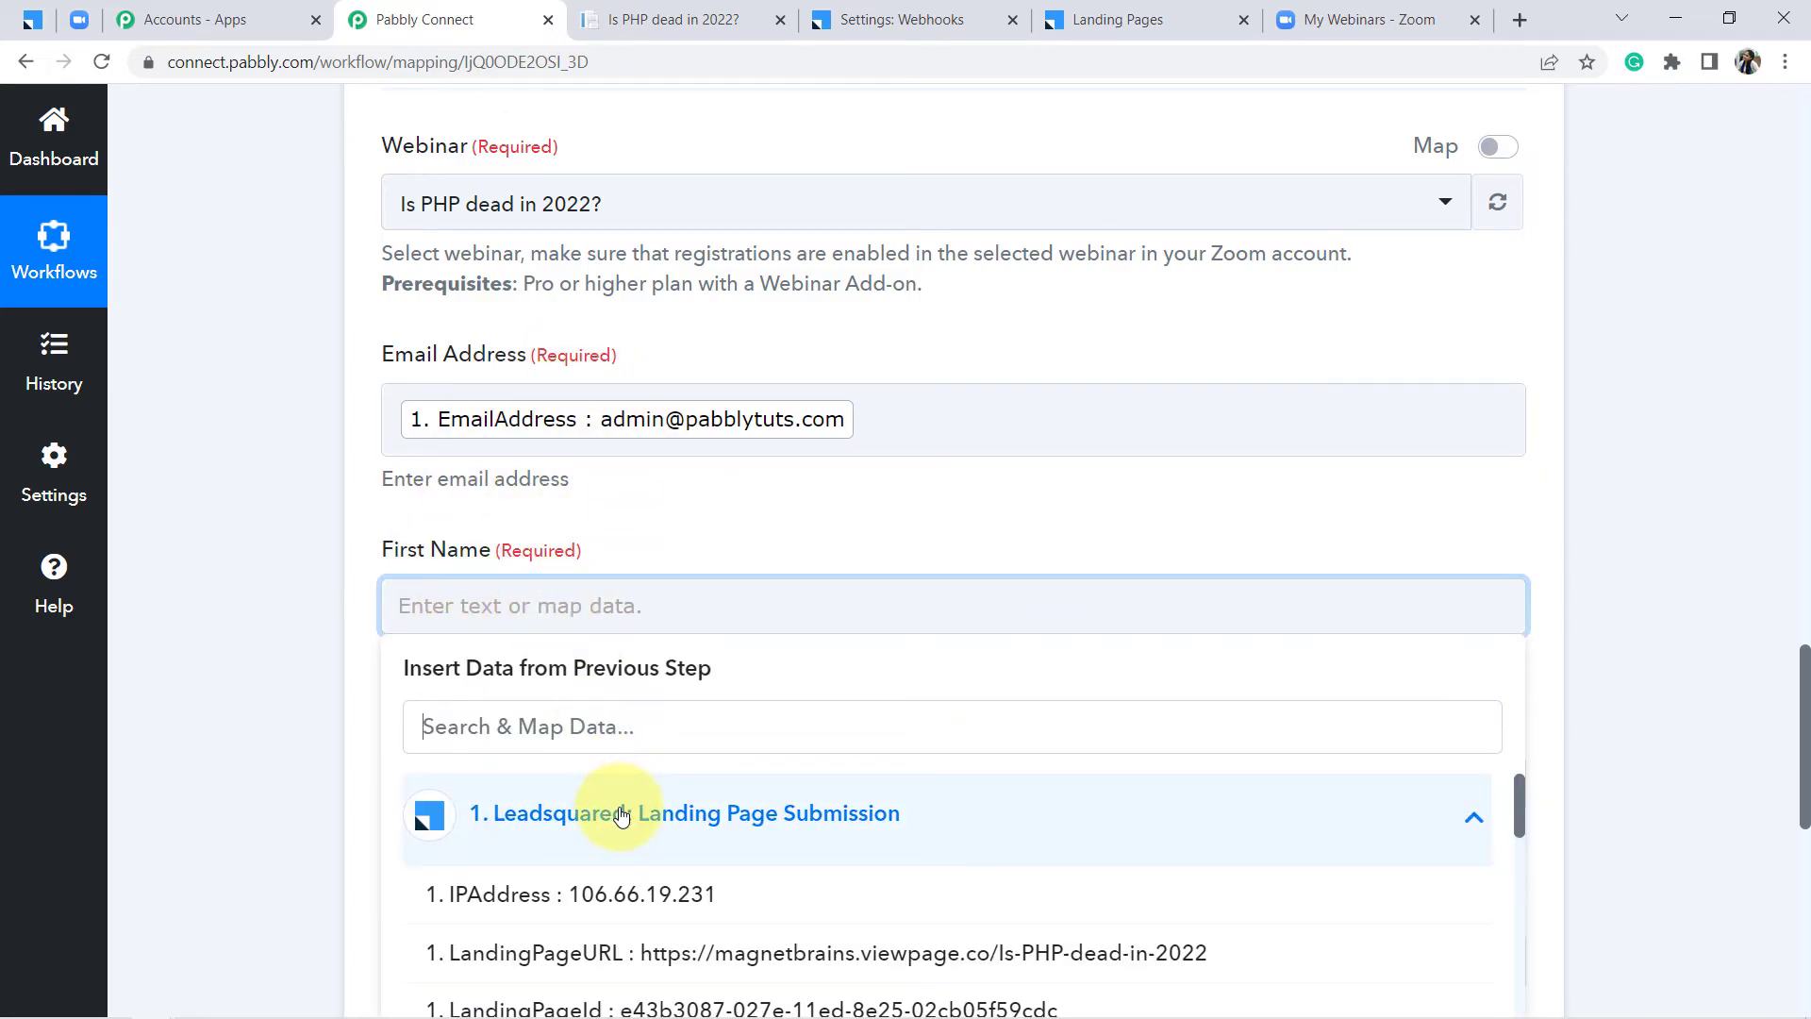
pyautogui.moveTo(1518, 779); pyautogui.dragTo(1526, 975)
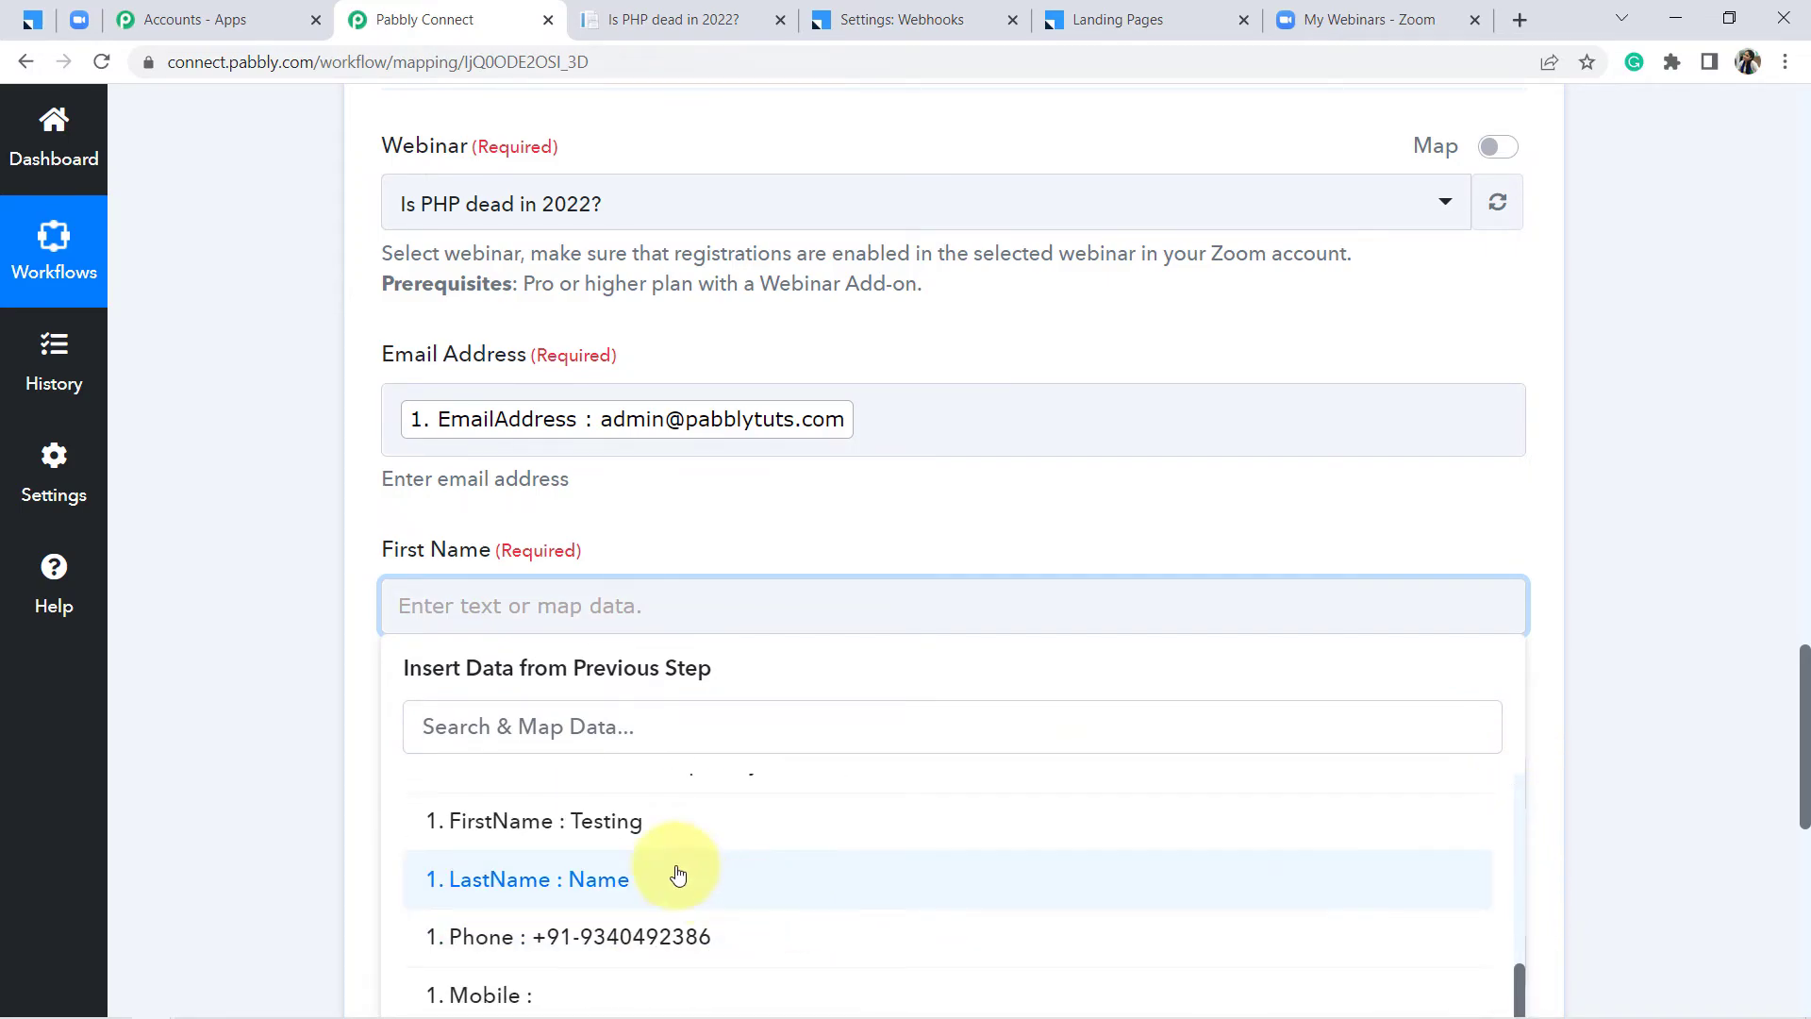
pyautogui.click(613, 830)
pyautogui.click(212, 711)
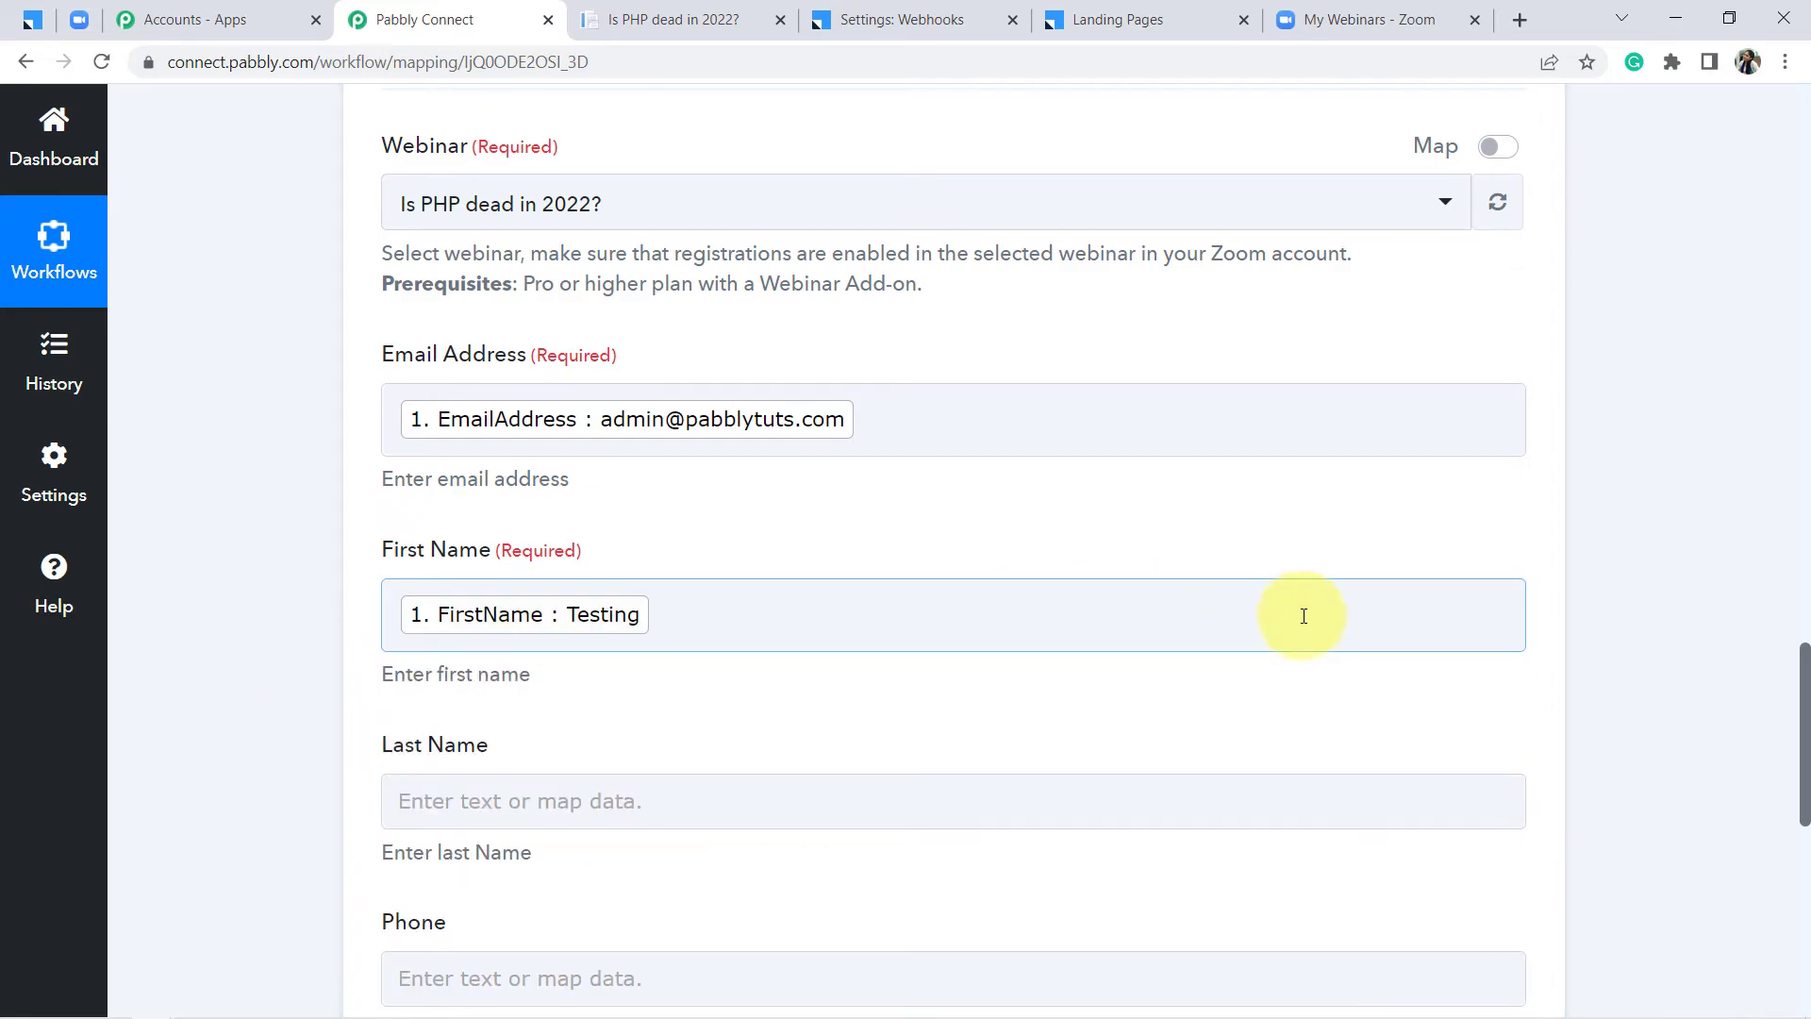
pyautogui.moveTo(1804, 672); pyautogui.dragTo(1798, 720)
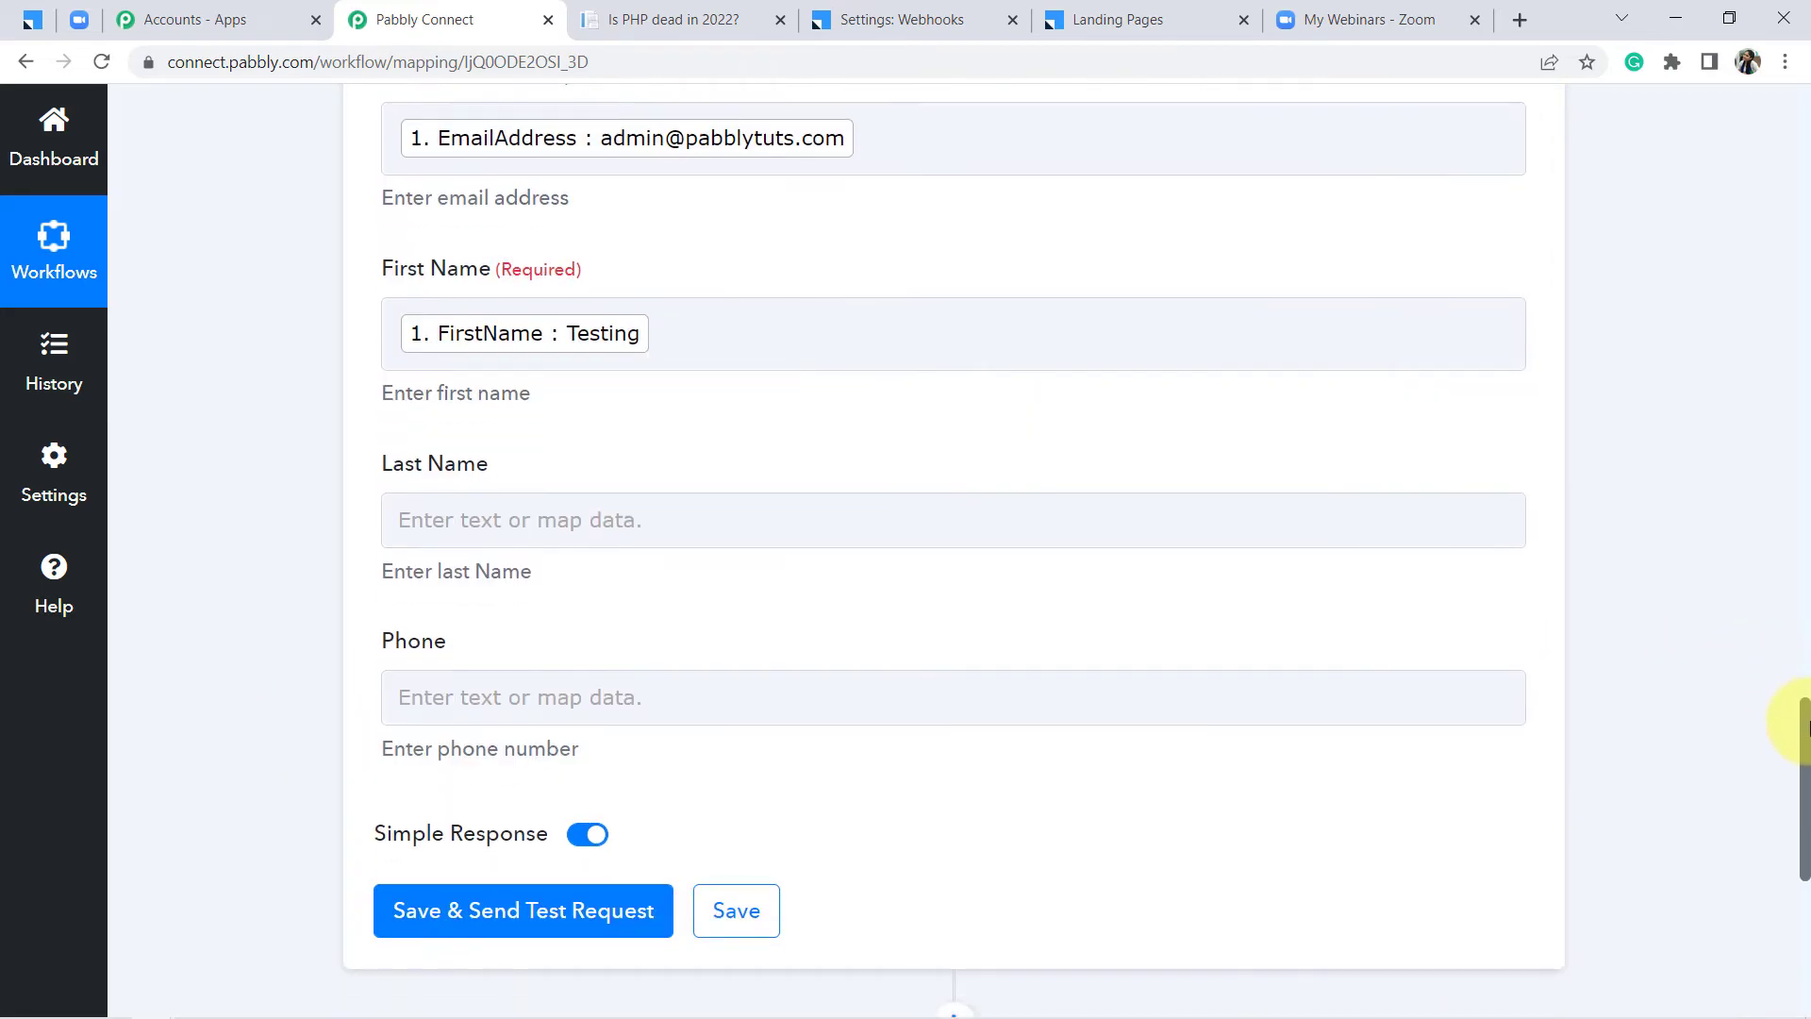
pyautogui.click(1059, 521)
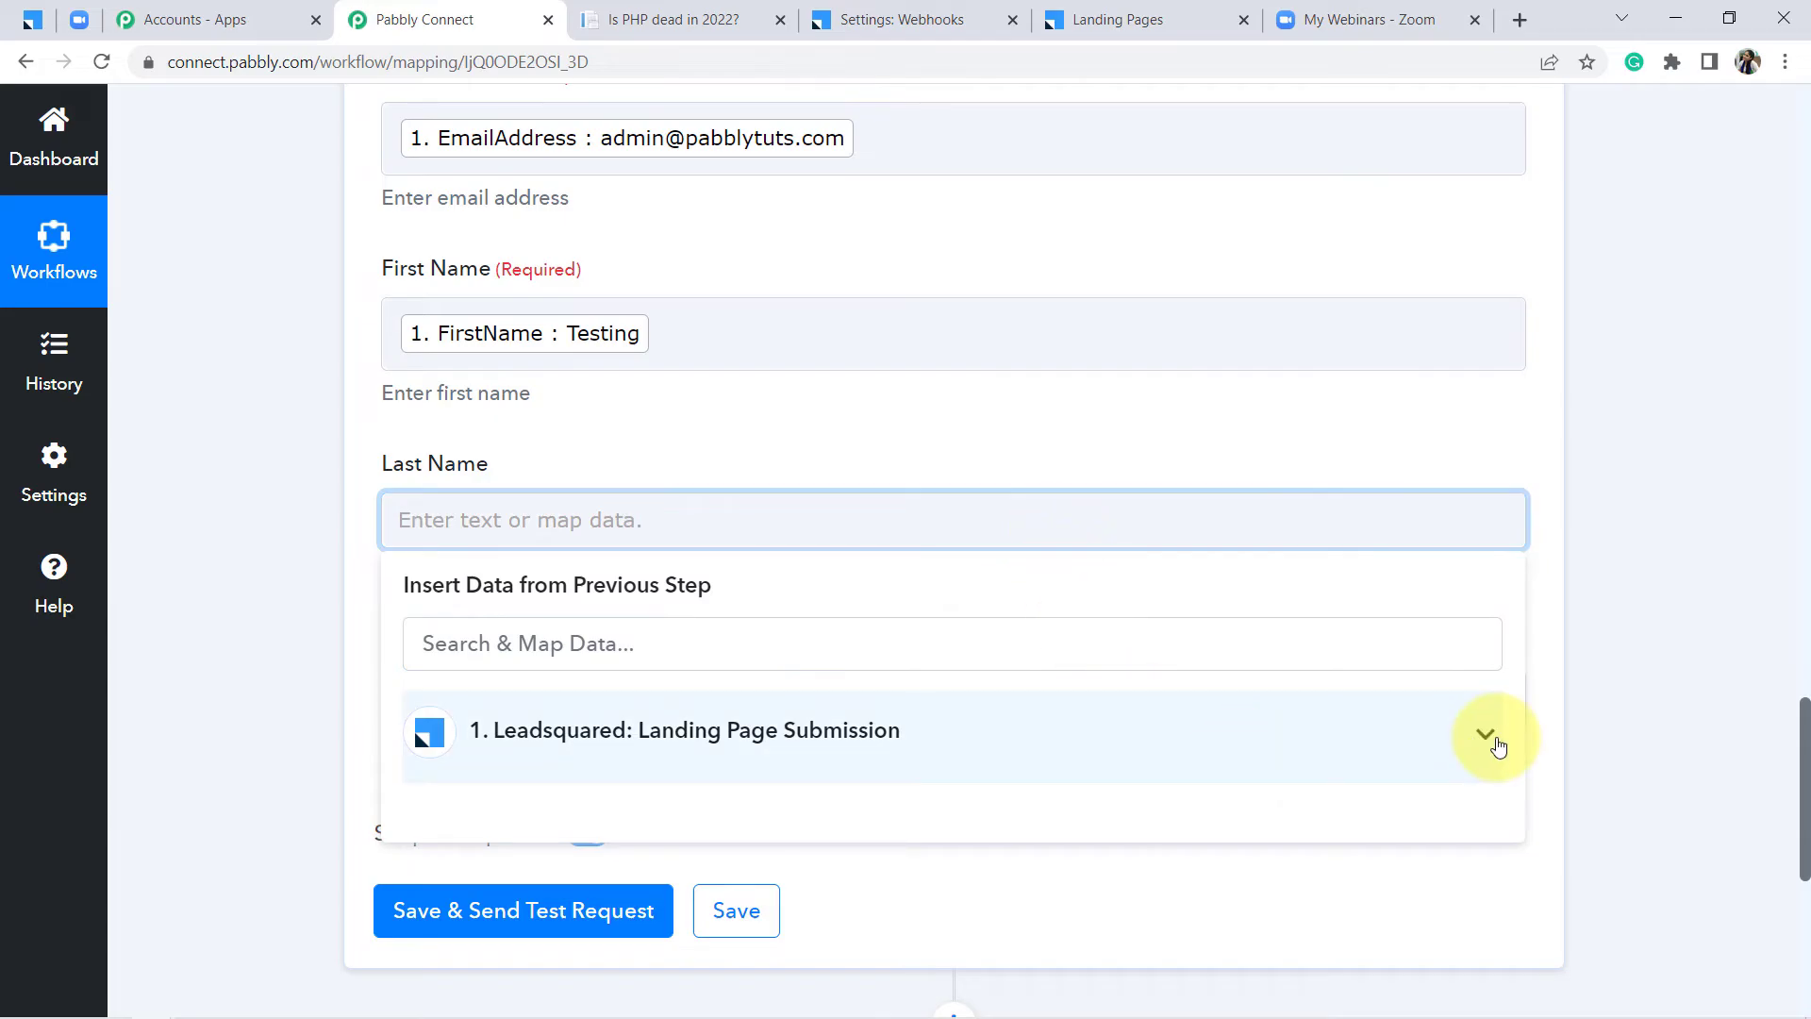
pyautogui.click(1487, 741)
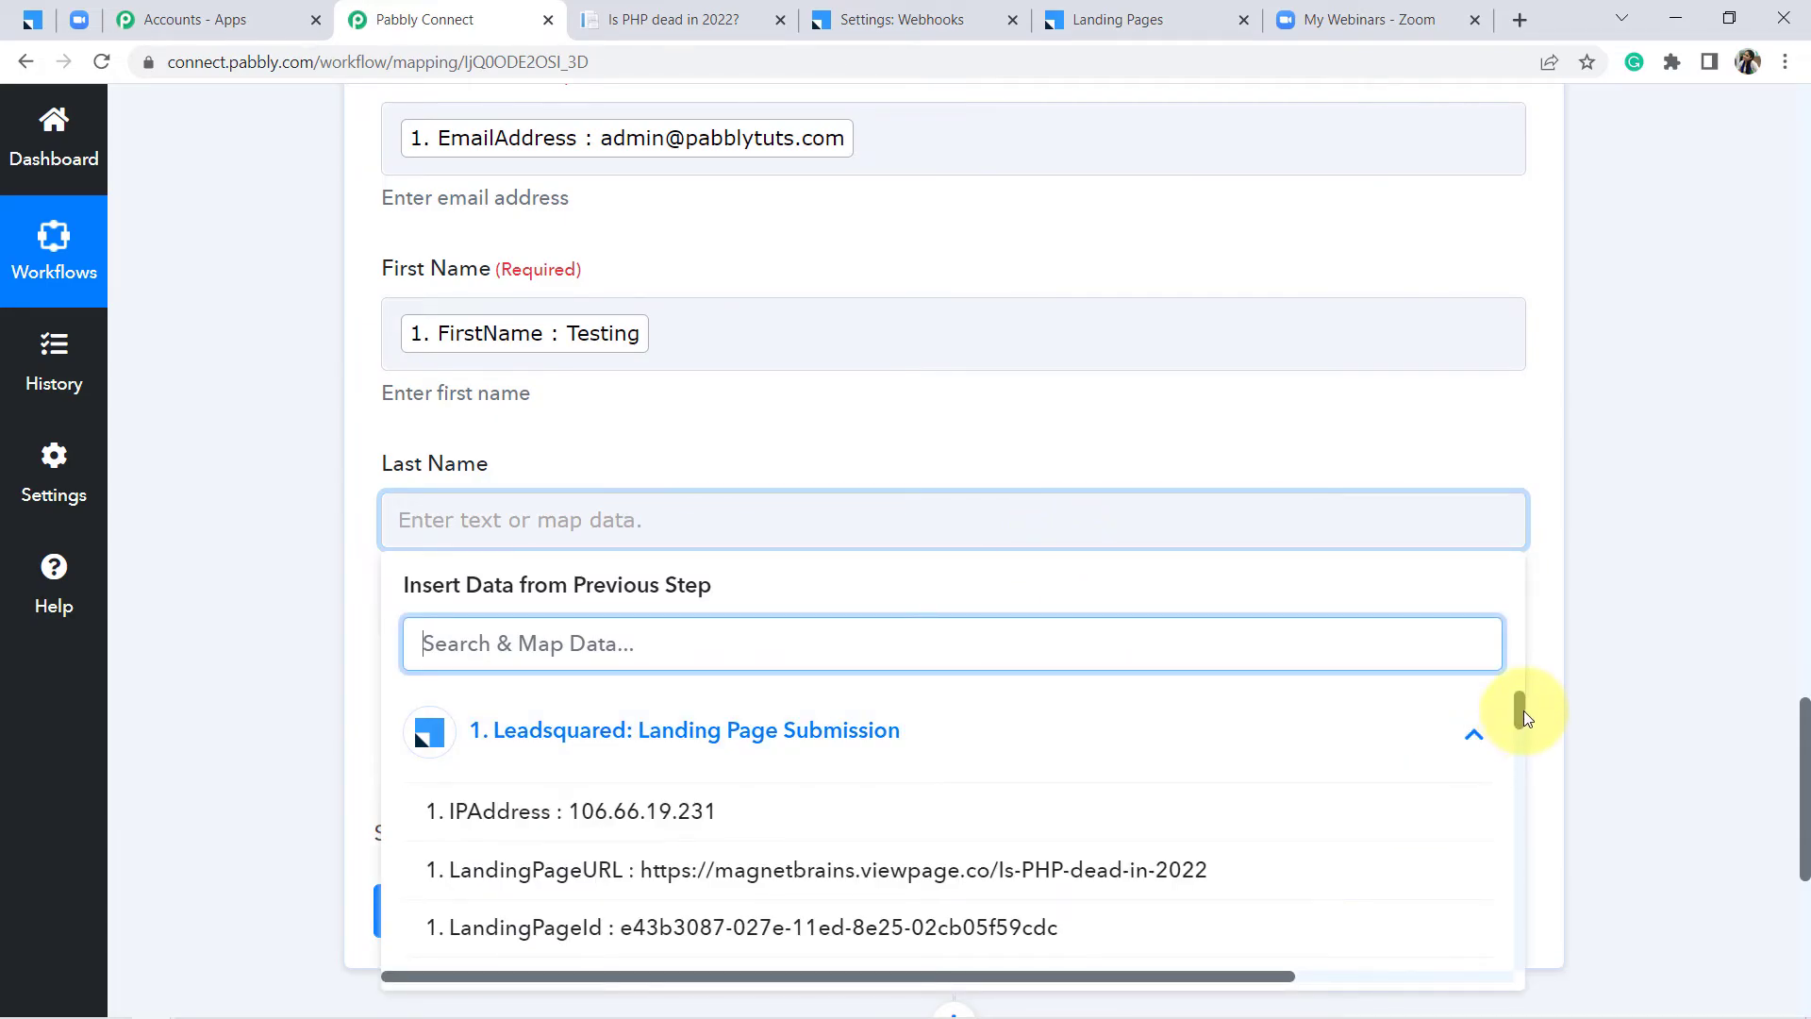
pyautogui.moveTo(1518, 706); pyautogui.dragTo(1544, 863)
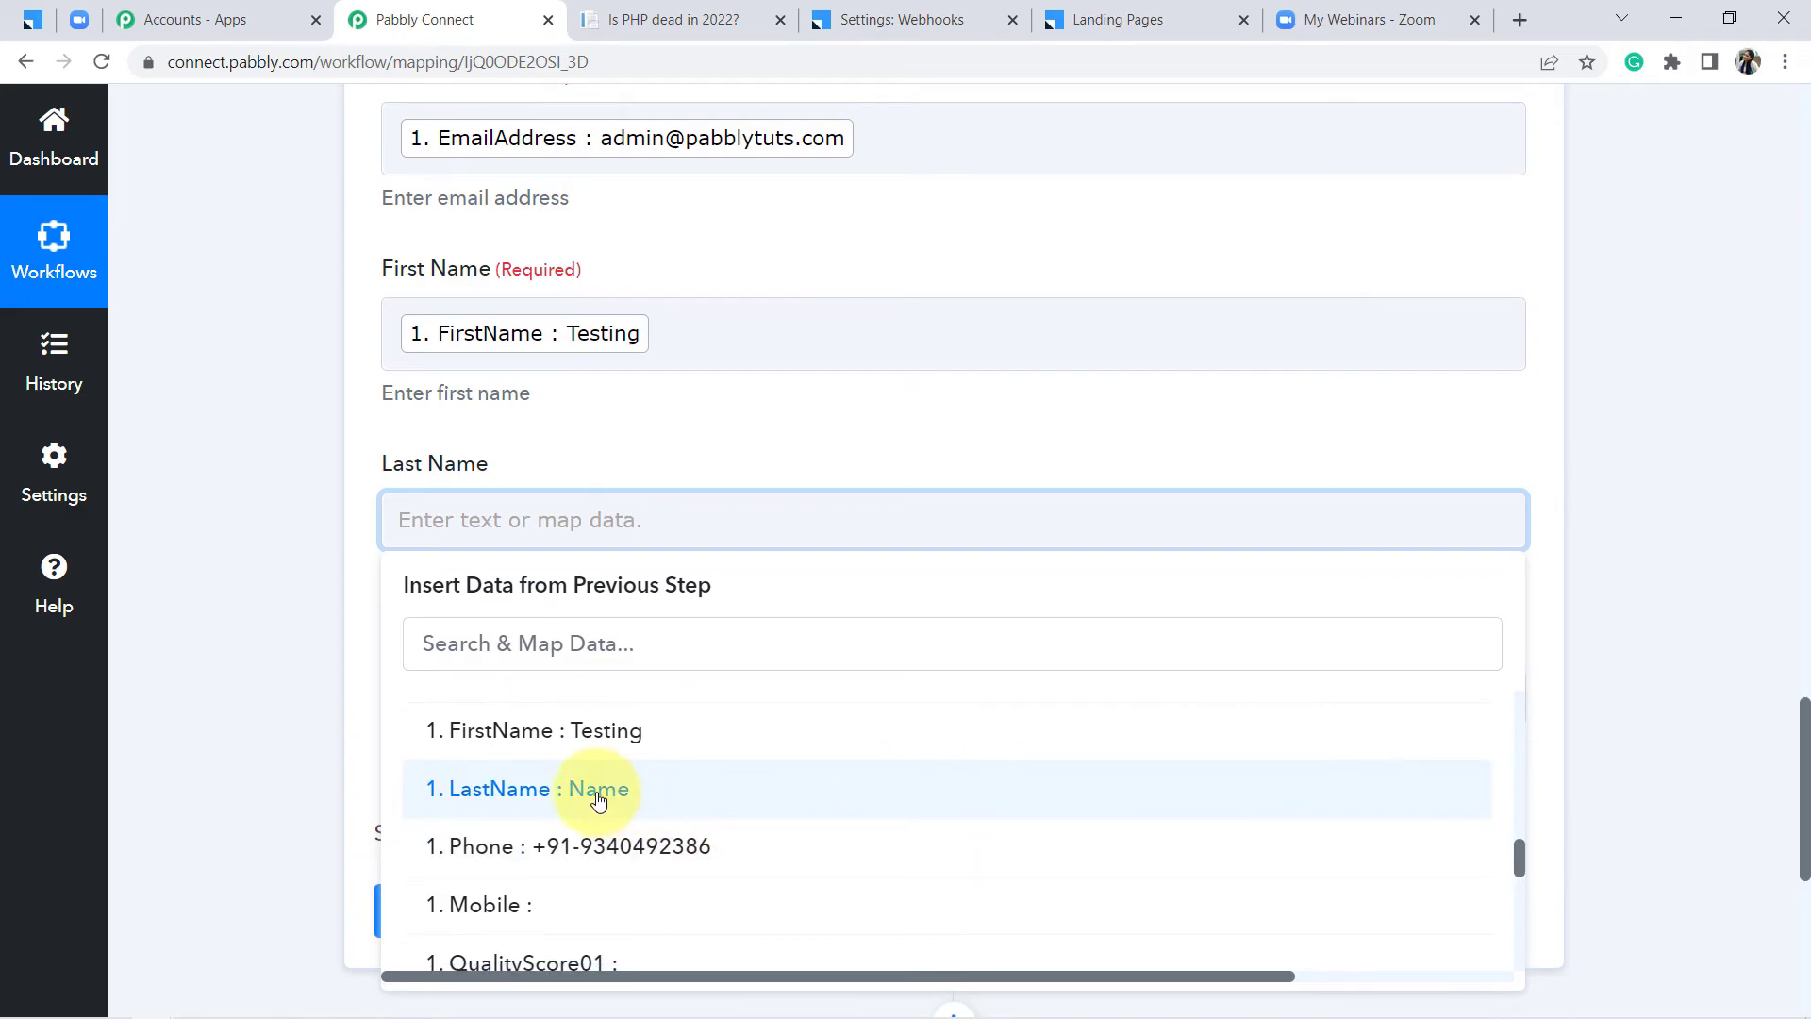
pyautogui.click(598, 798)
pyautogui.click(296, 693)
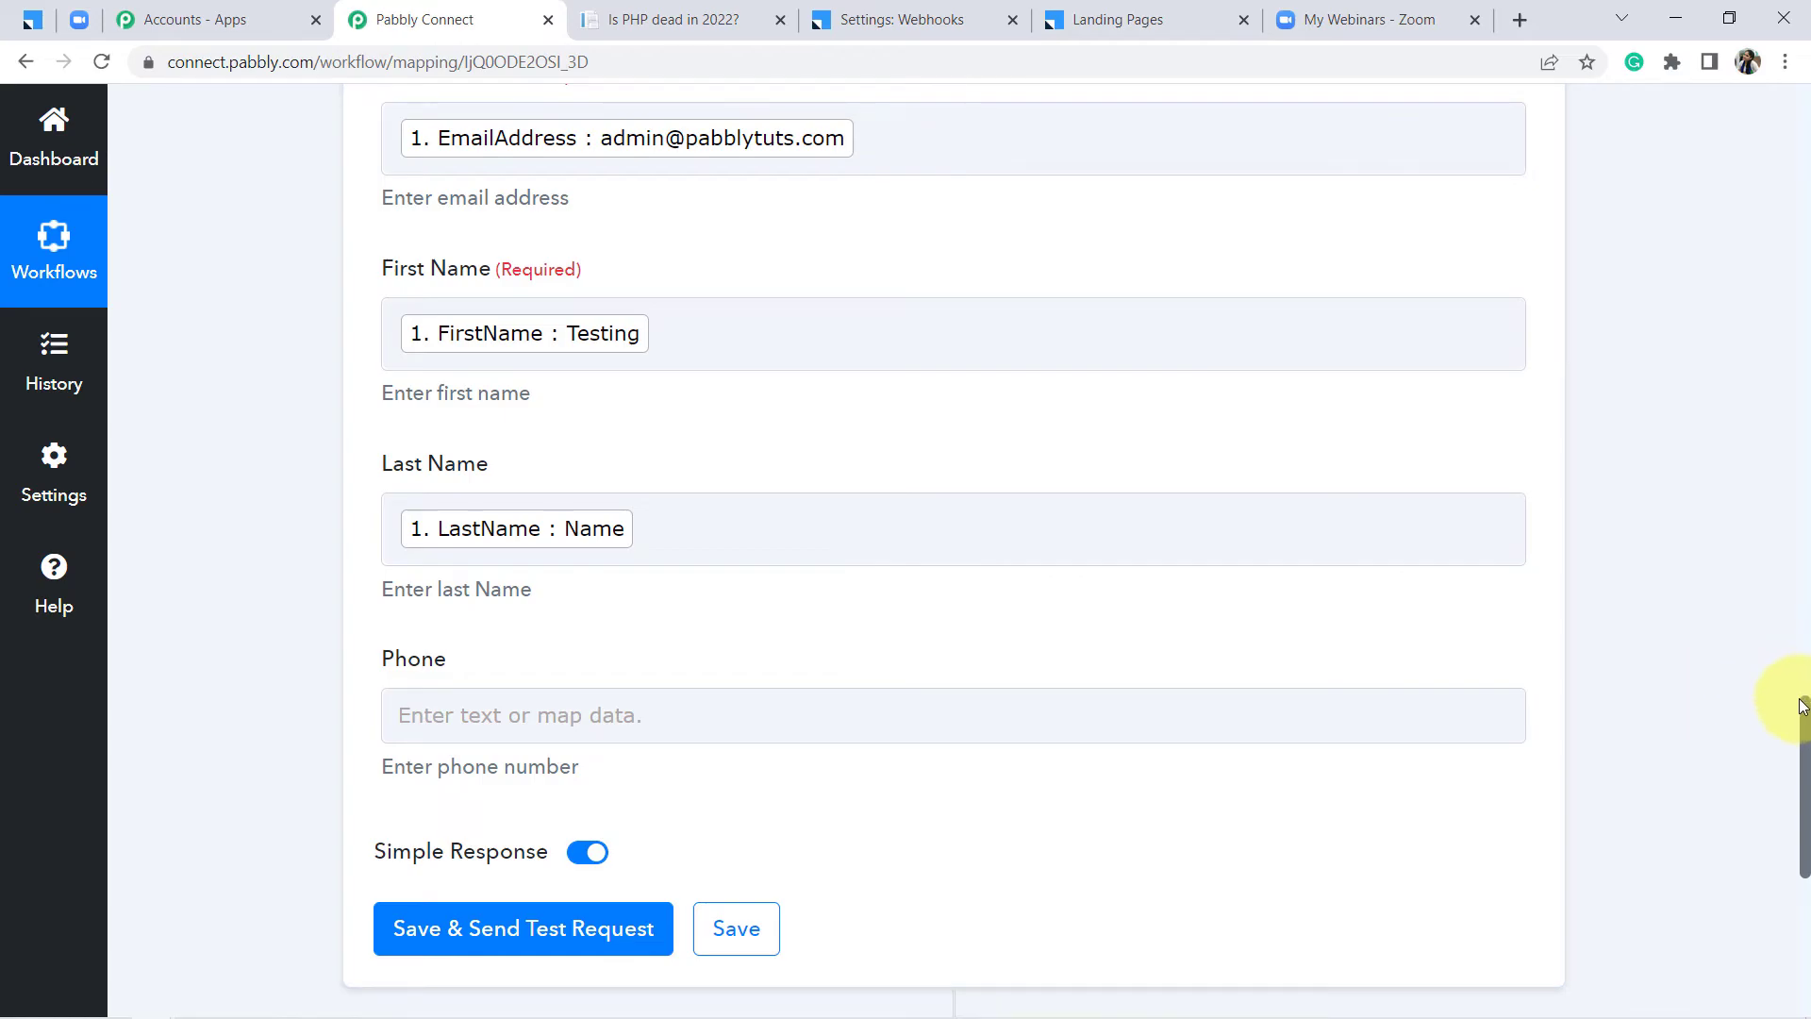
# Map the submitted Phone into Phone, then save and send a test request
pyautogui.moveTo(1803, 722); pyautogui.dragTo(1804, 807)
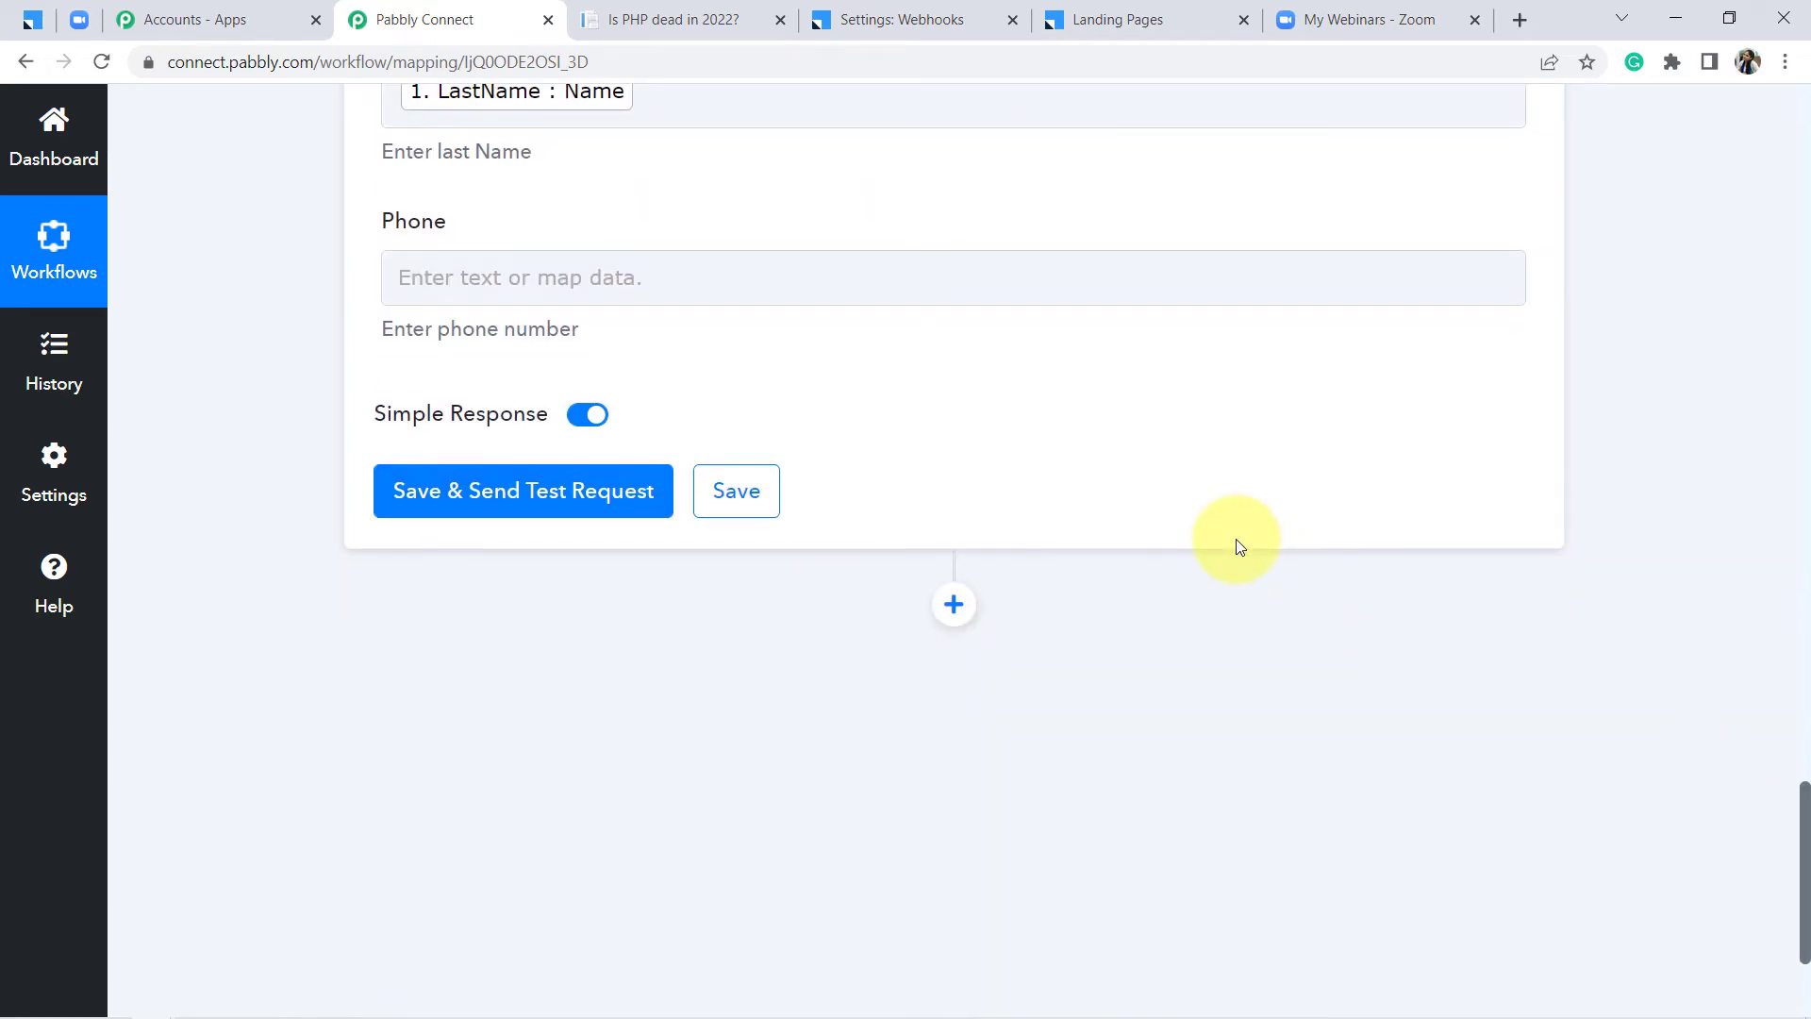
pyautogui.click(873, 266)
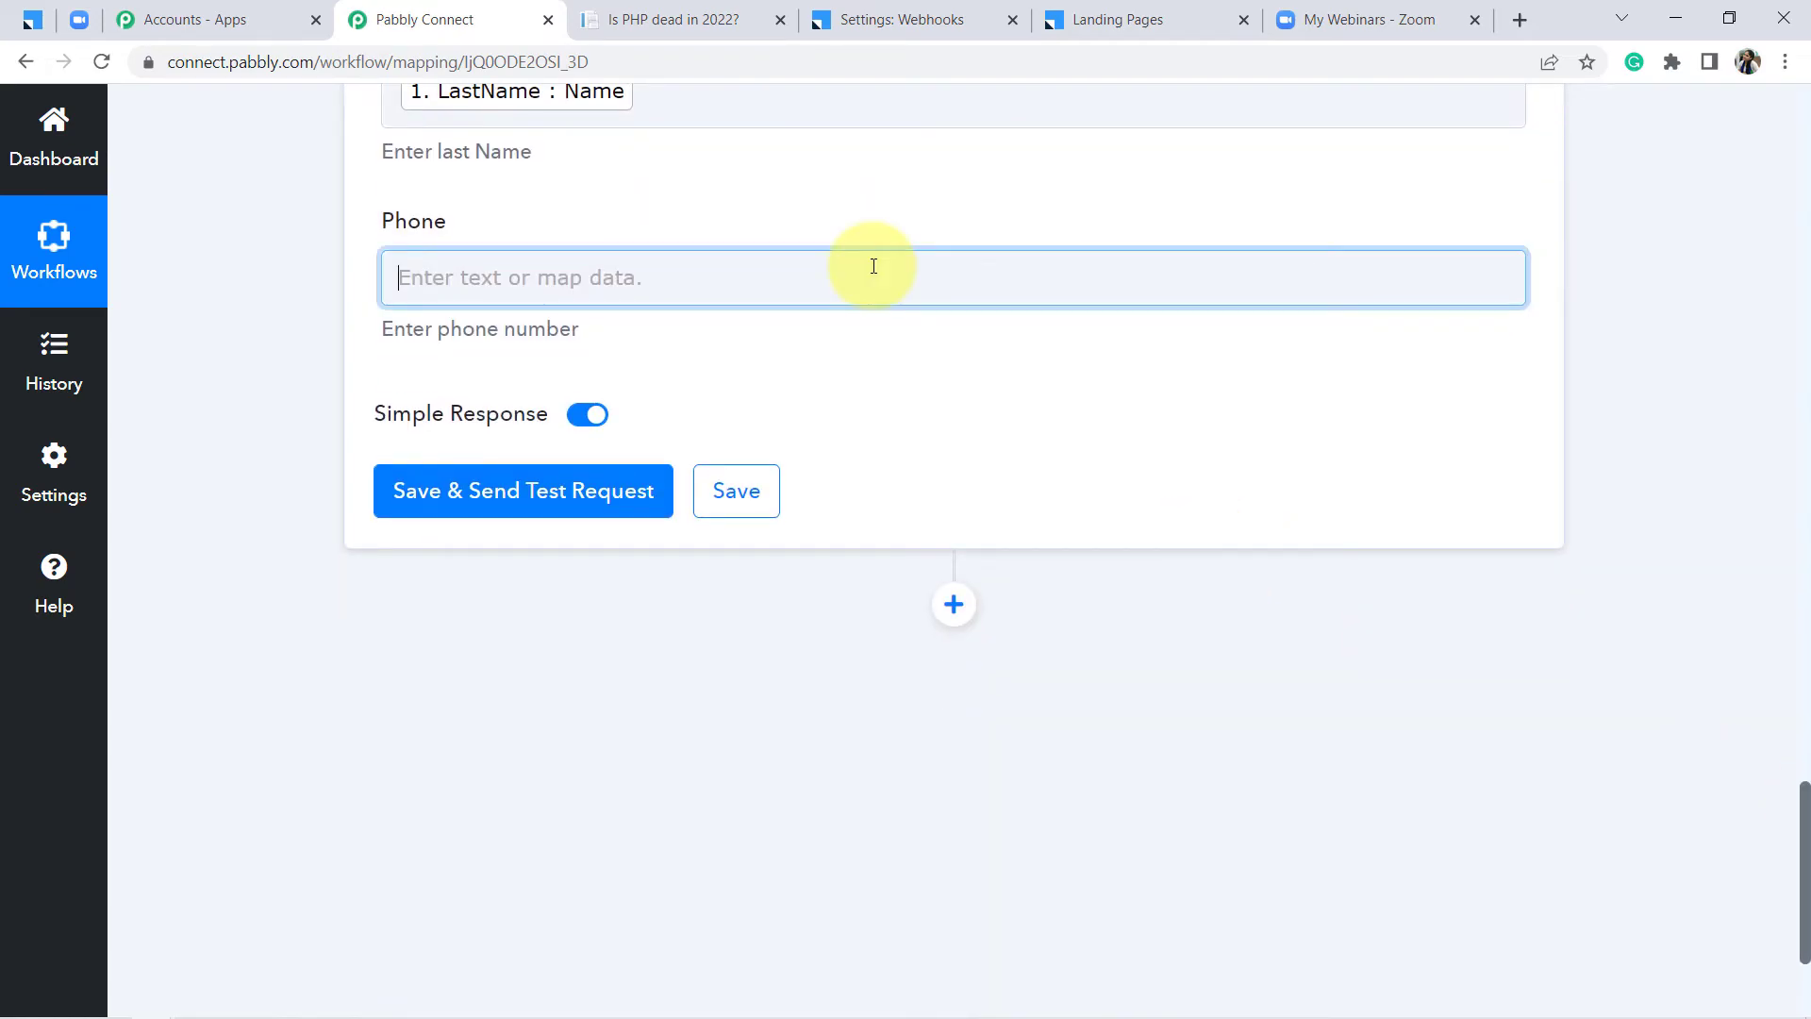
pyautogui.click(656, 497)
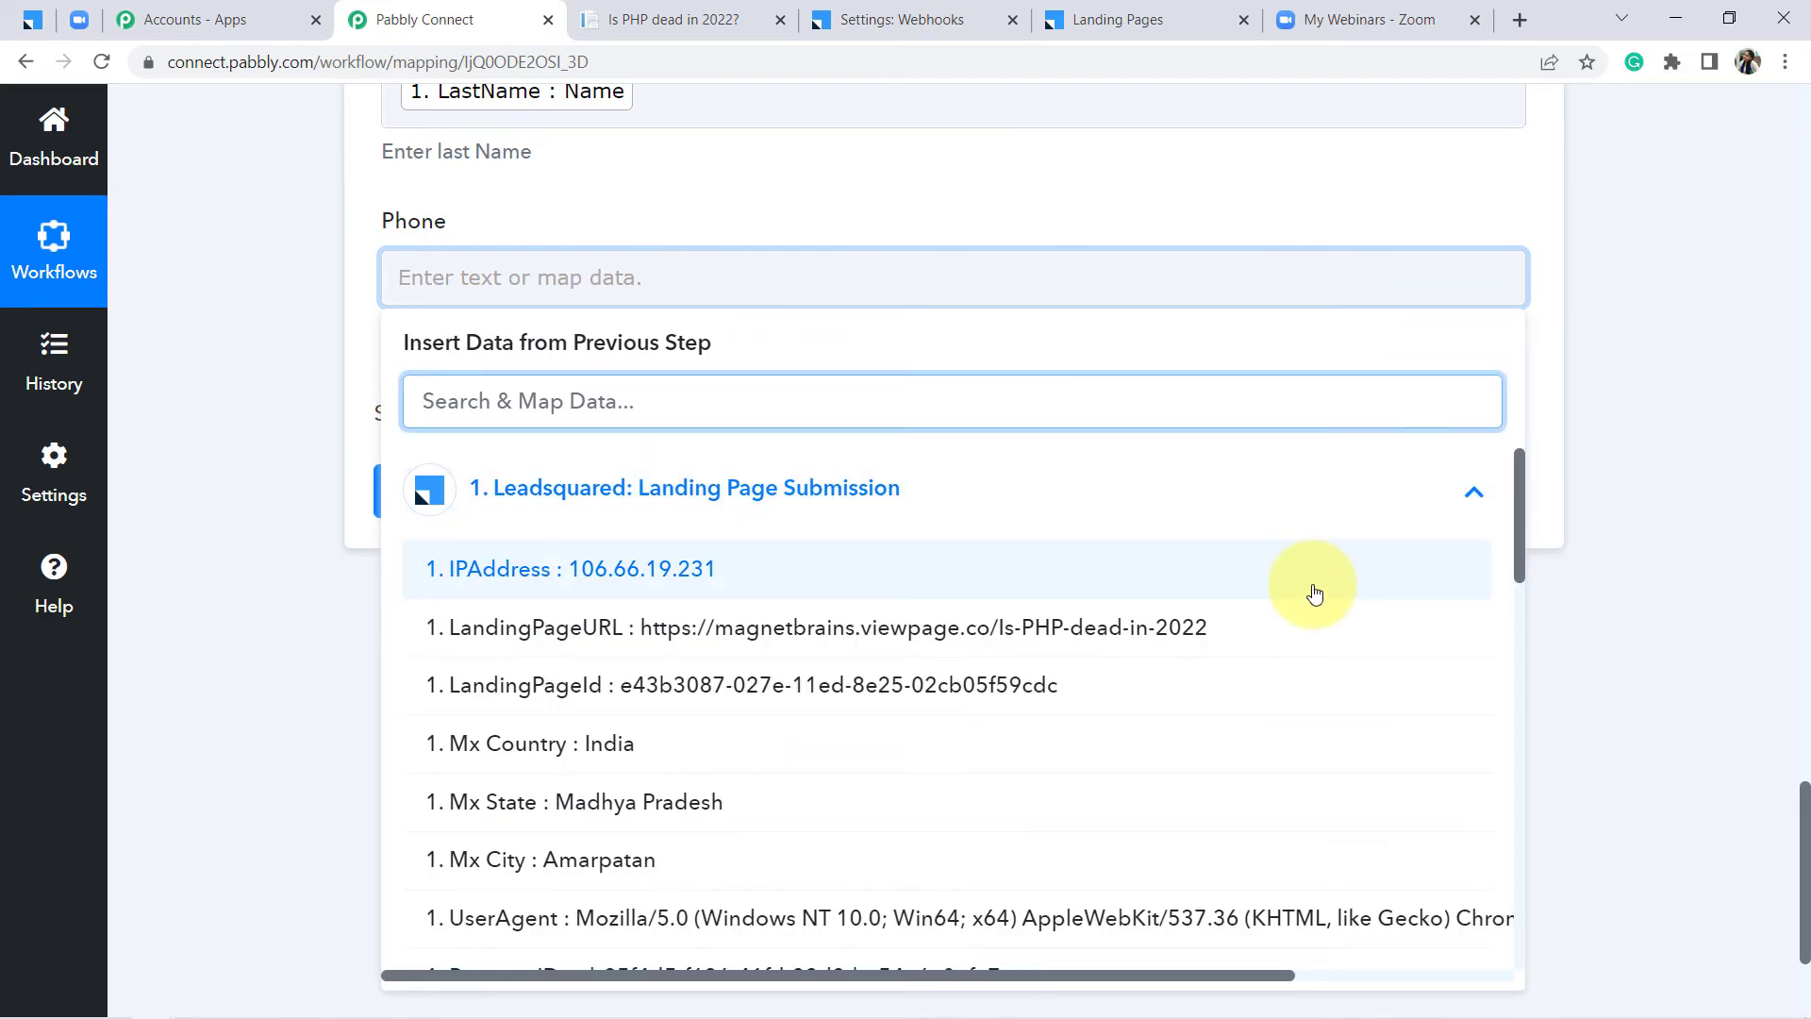
pyautogui.moveTo(1519, 512); pyautogui.dragTo(1532, 741)
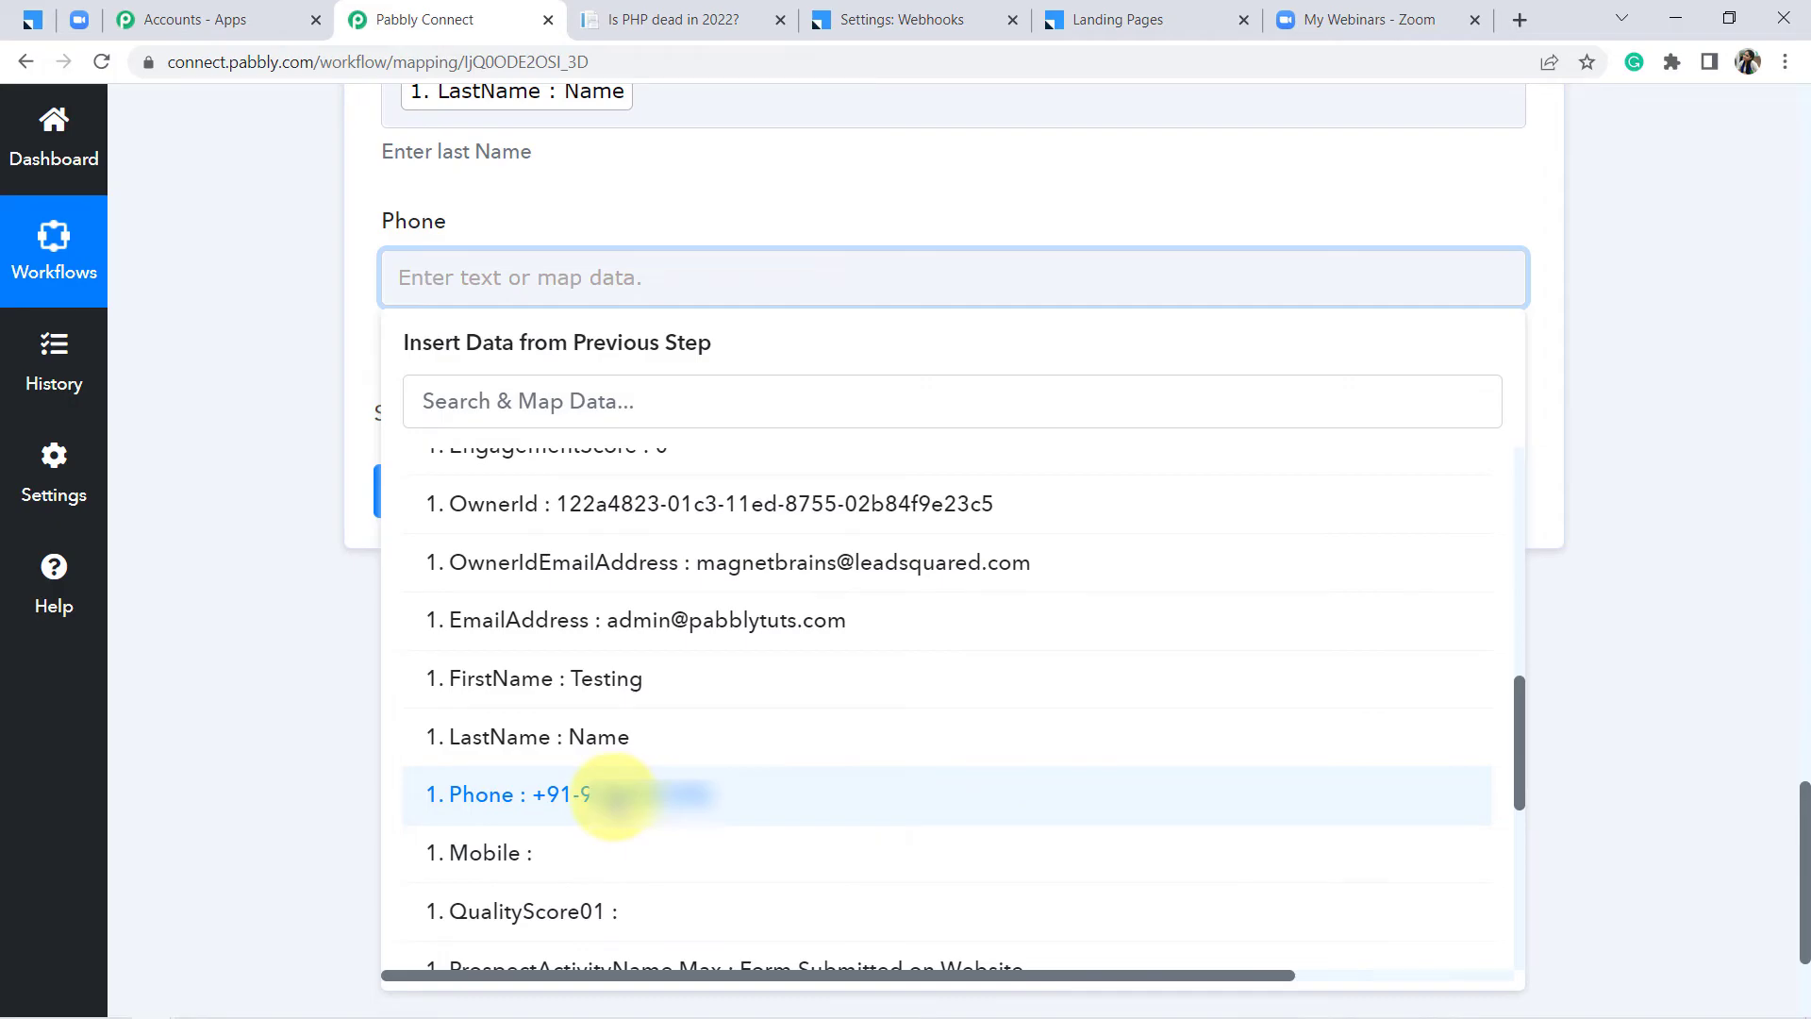
pyautogui.click(613, 794)
pyautogui.click(212, 569)
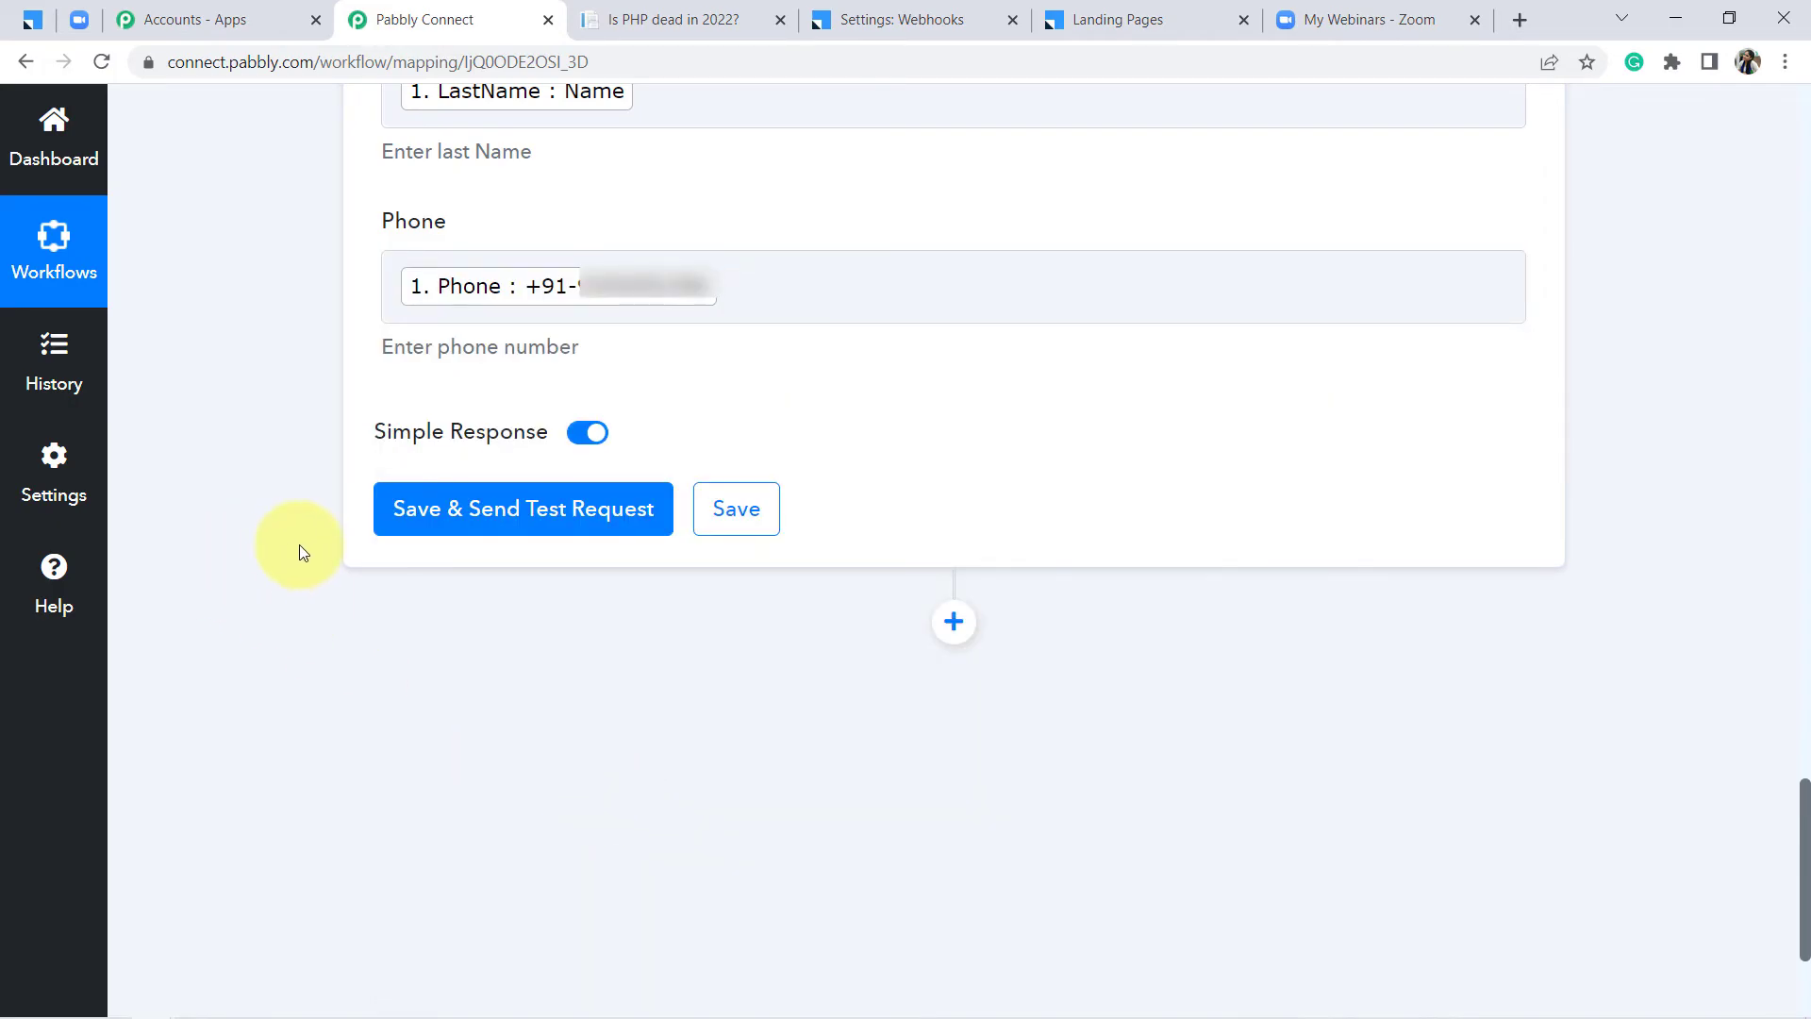
pyautogui.click(451, 514)
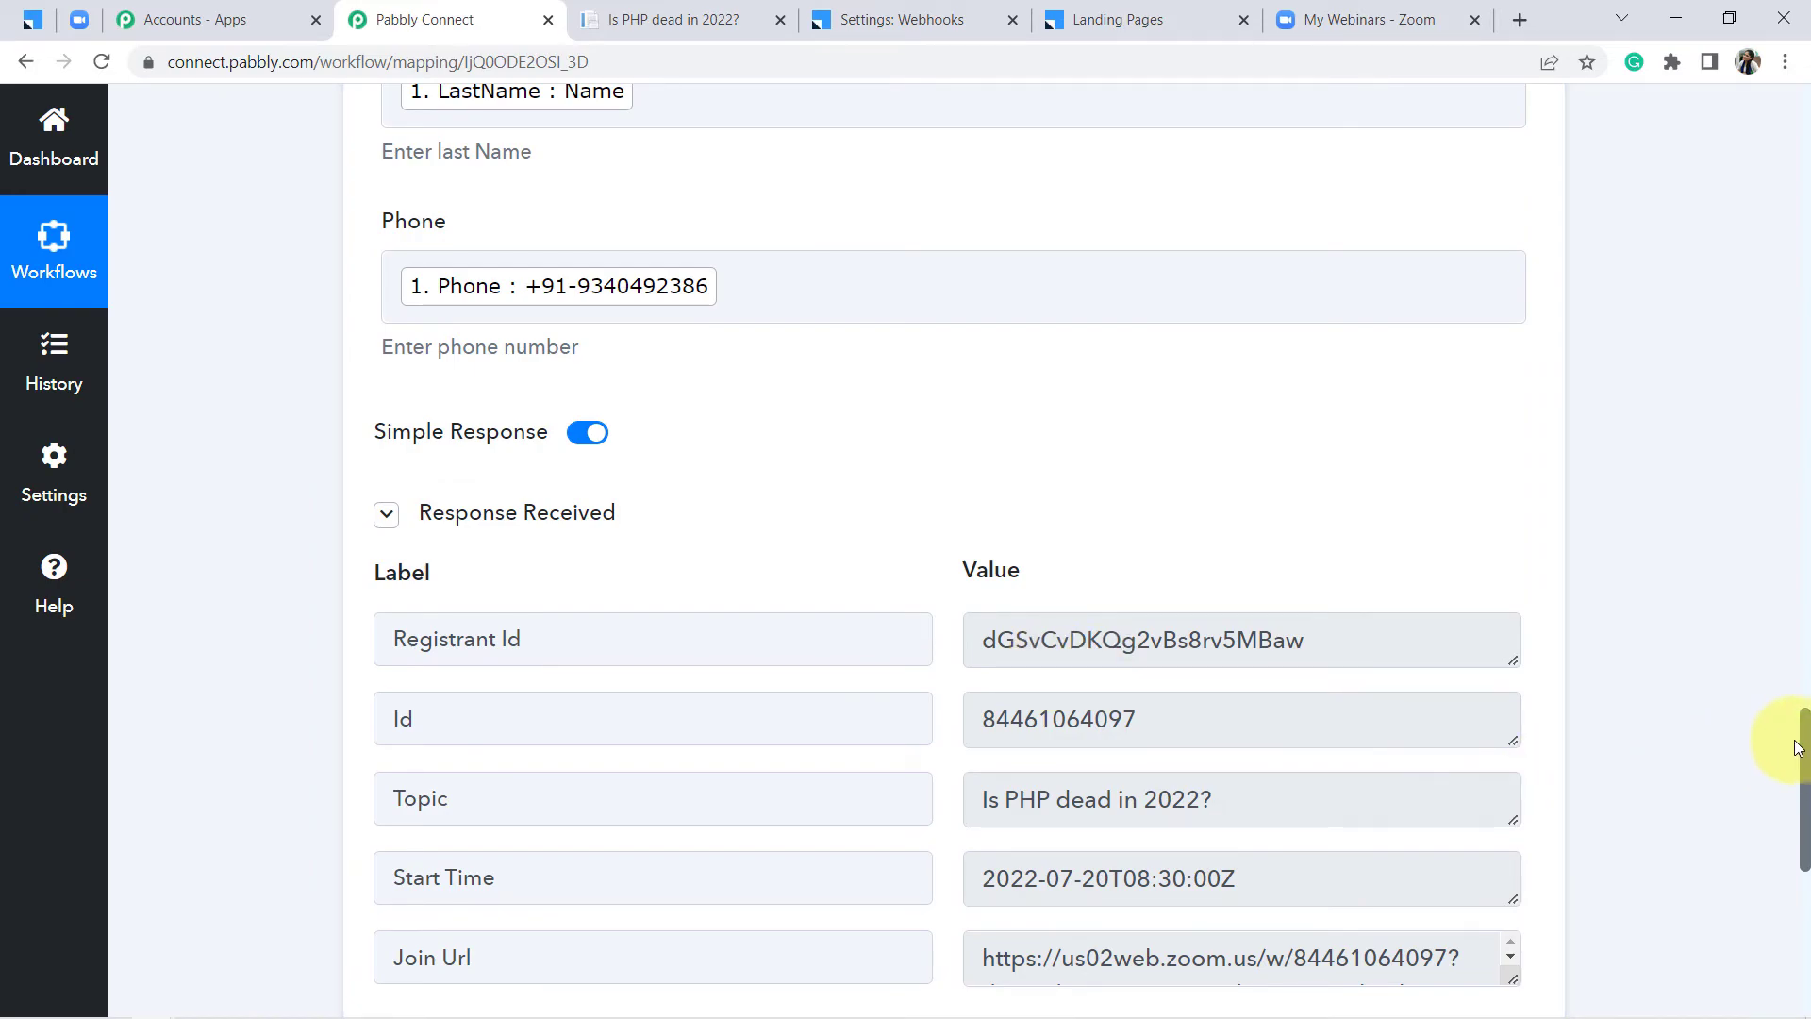
pyautogui.moveTo(1804, 745); pyautogui.dragTo(1801, 709)
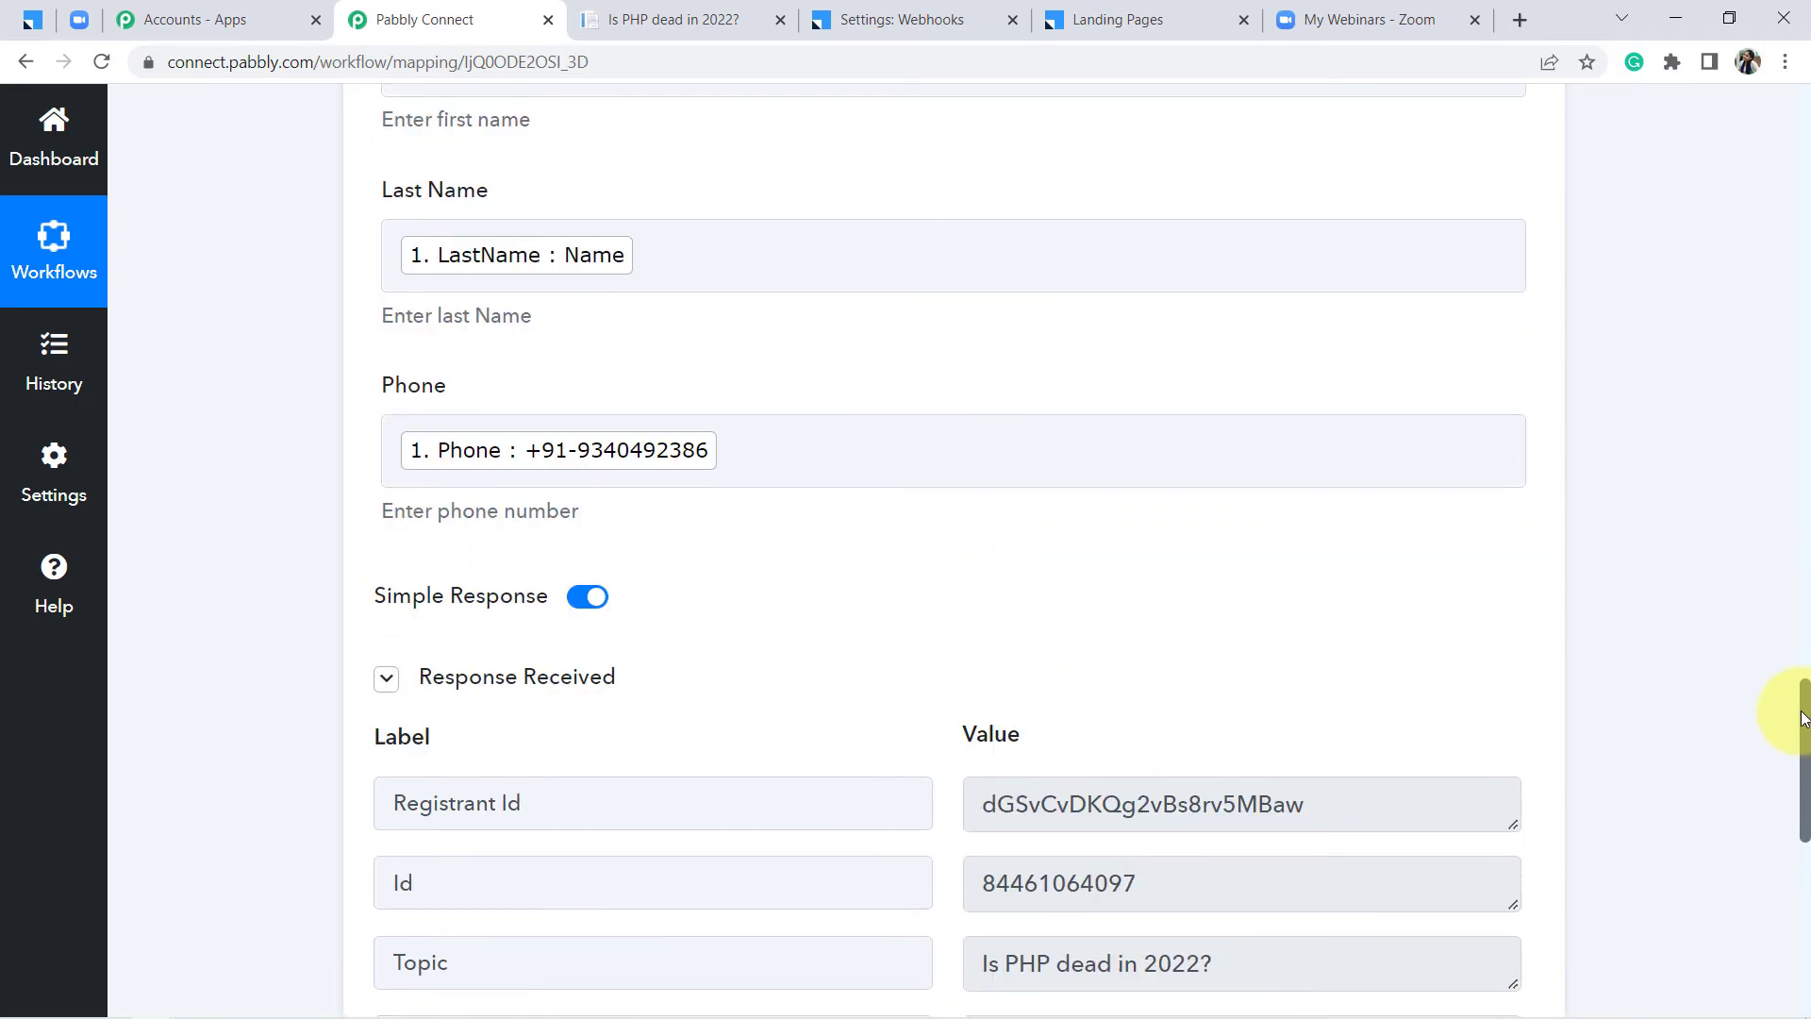
# Open the 'Is PHP dead in 2022?' webinar from Zoom's My Webinars list
pyautogui.click(1333, 10)
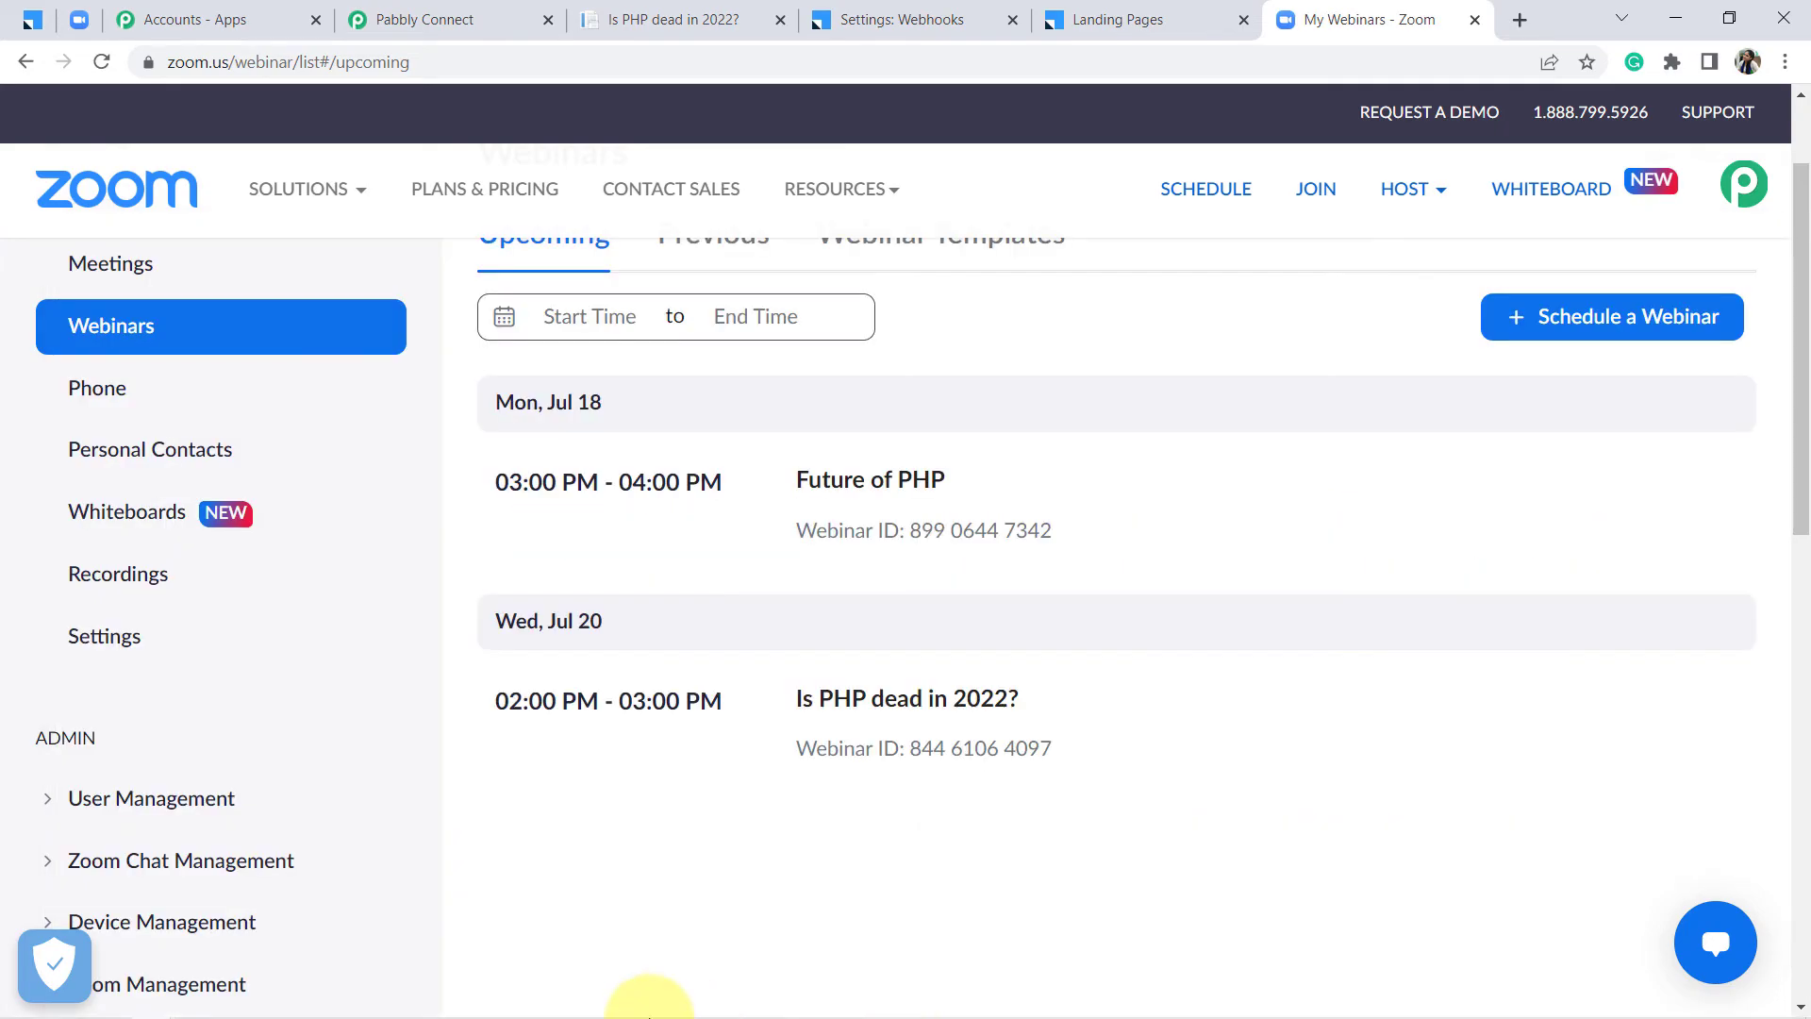
pyautogui.click(851, 700)
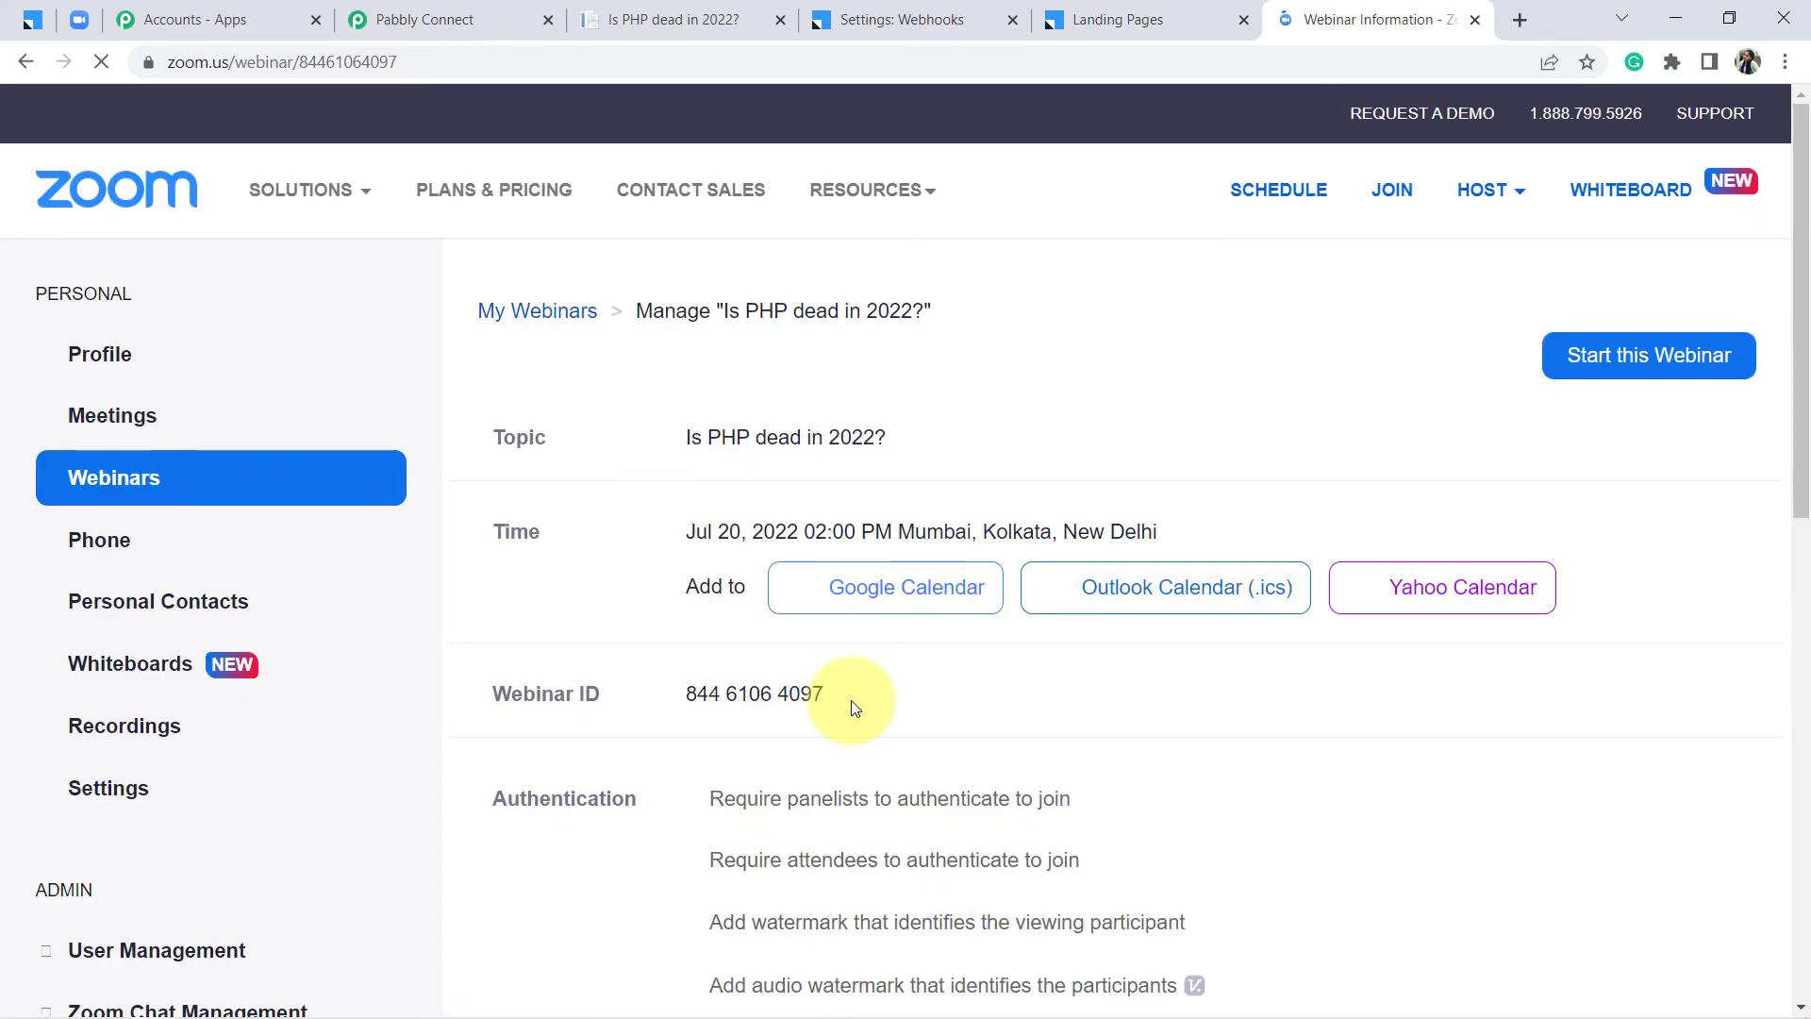
pyautogui.moveTo(1802, 332); pyautogui.dragTo(1796, 857)
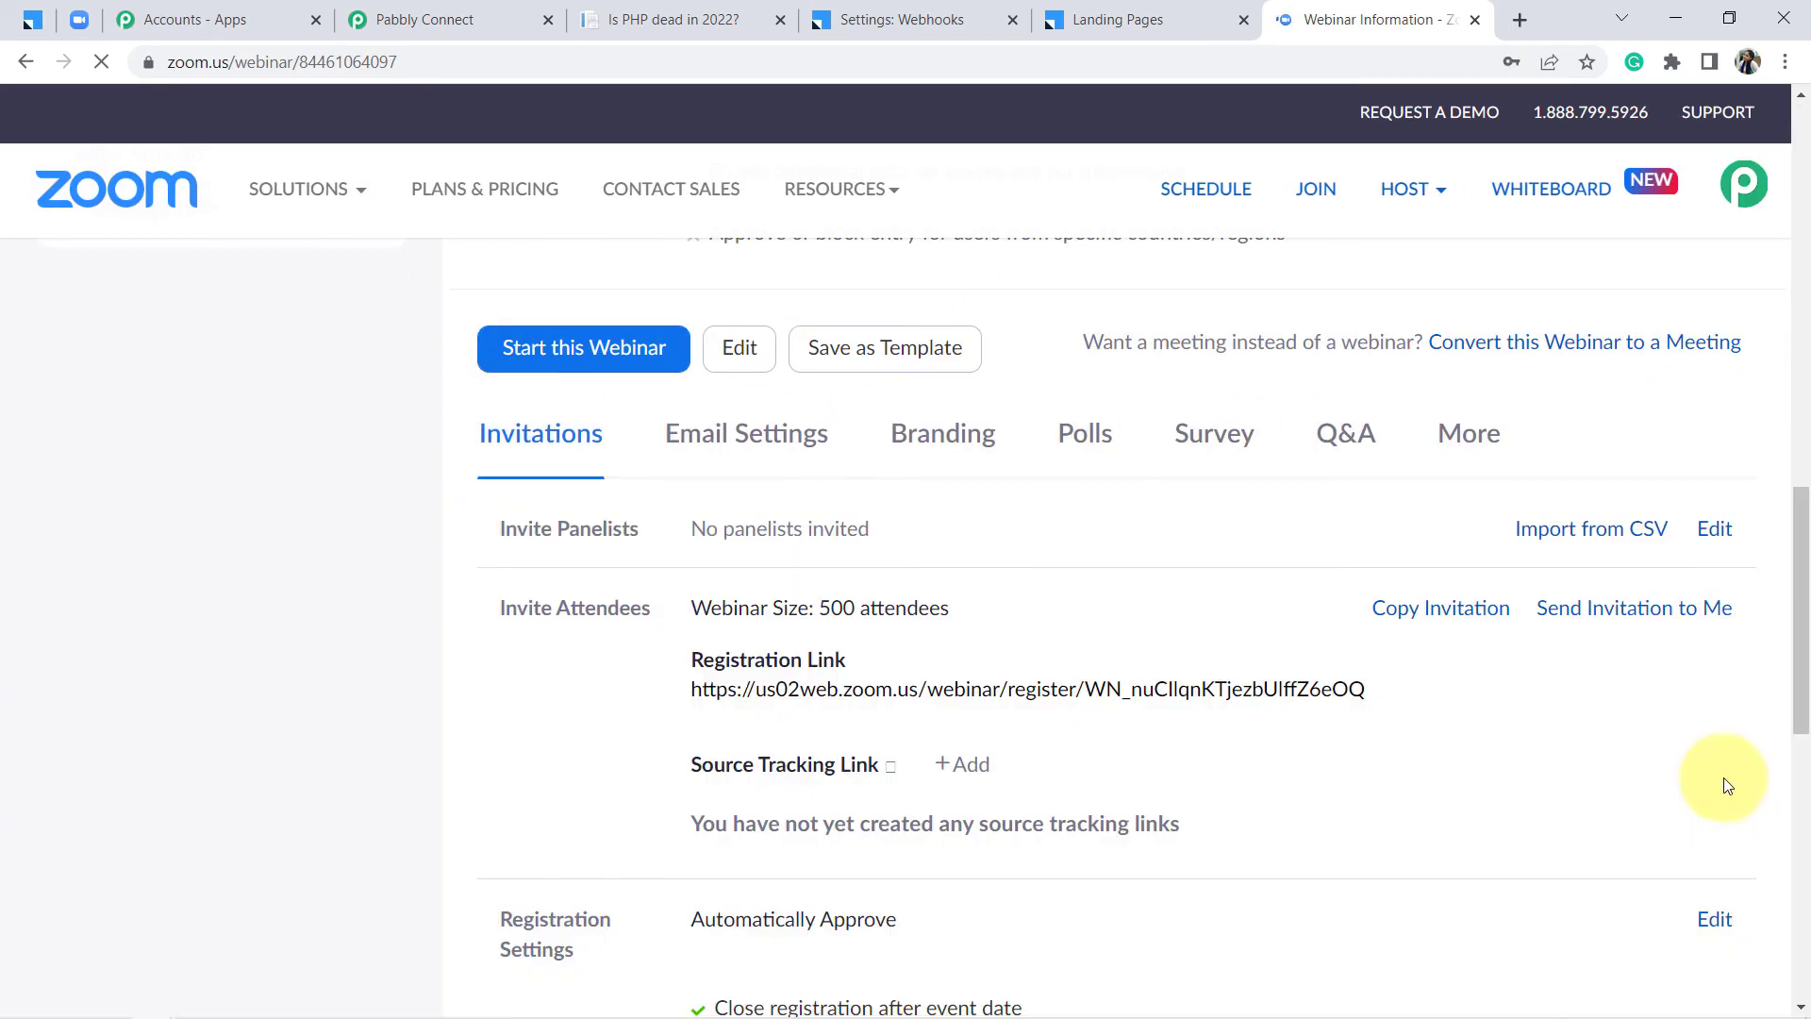
pyautogui.moveTo(1800, 662); pyautogui.dragTo(1799, 679)
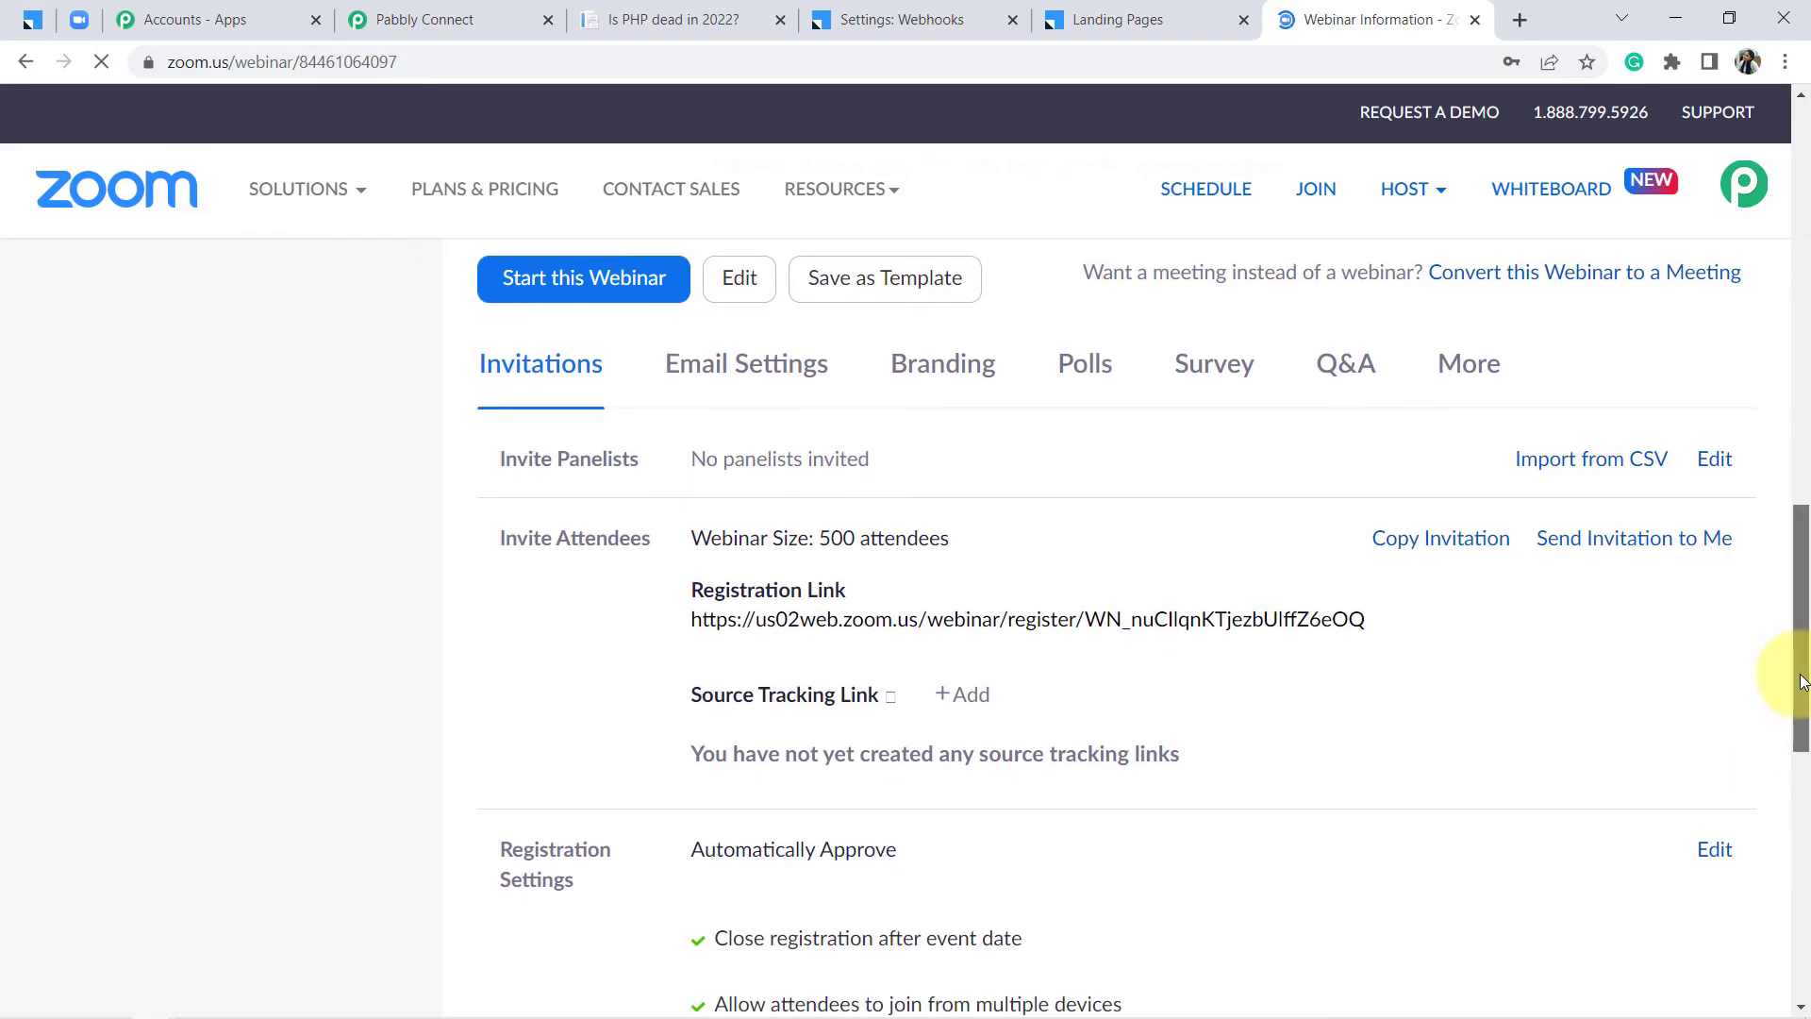
pyautogui.moveTo(738, 537); pyautogui.dragTo(842, 540)
pyautogui.moveTo(1803, 537); pyautogui.dragTo(1802, 667)
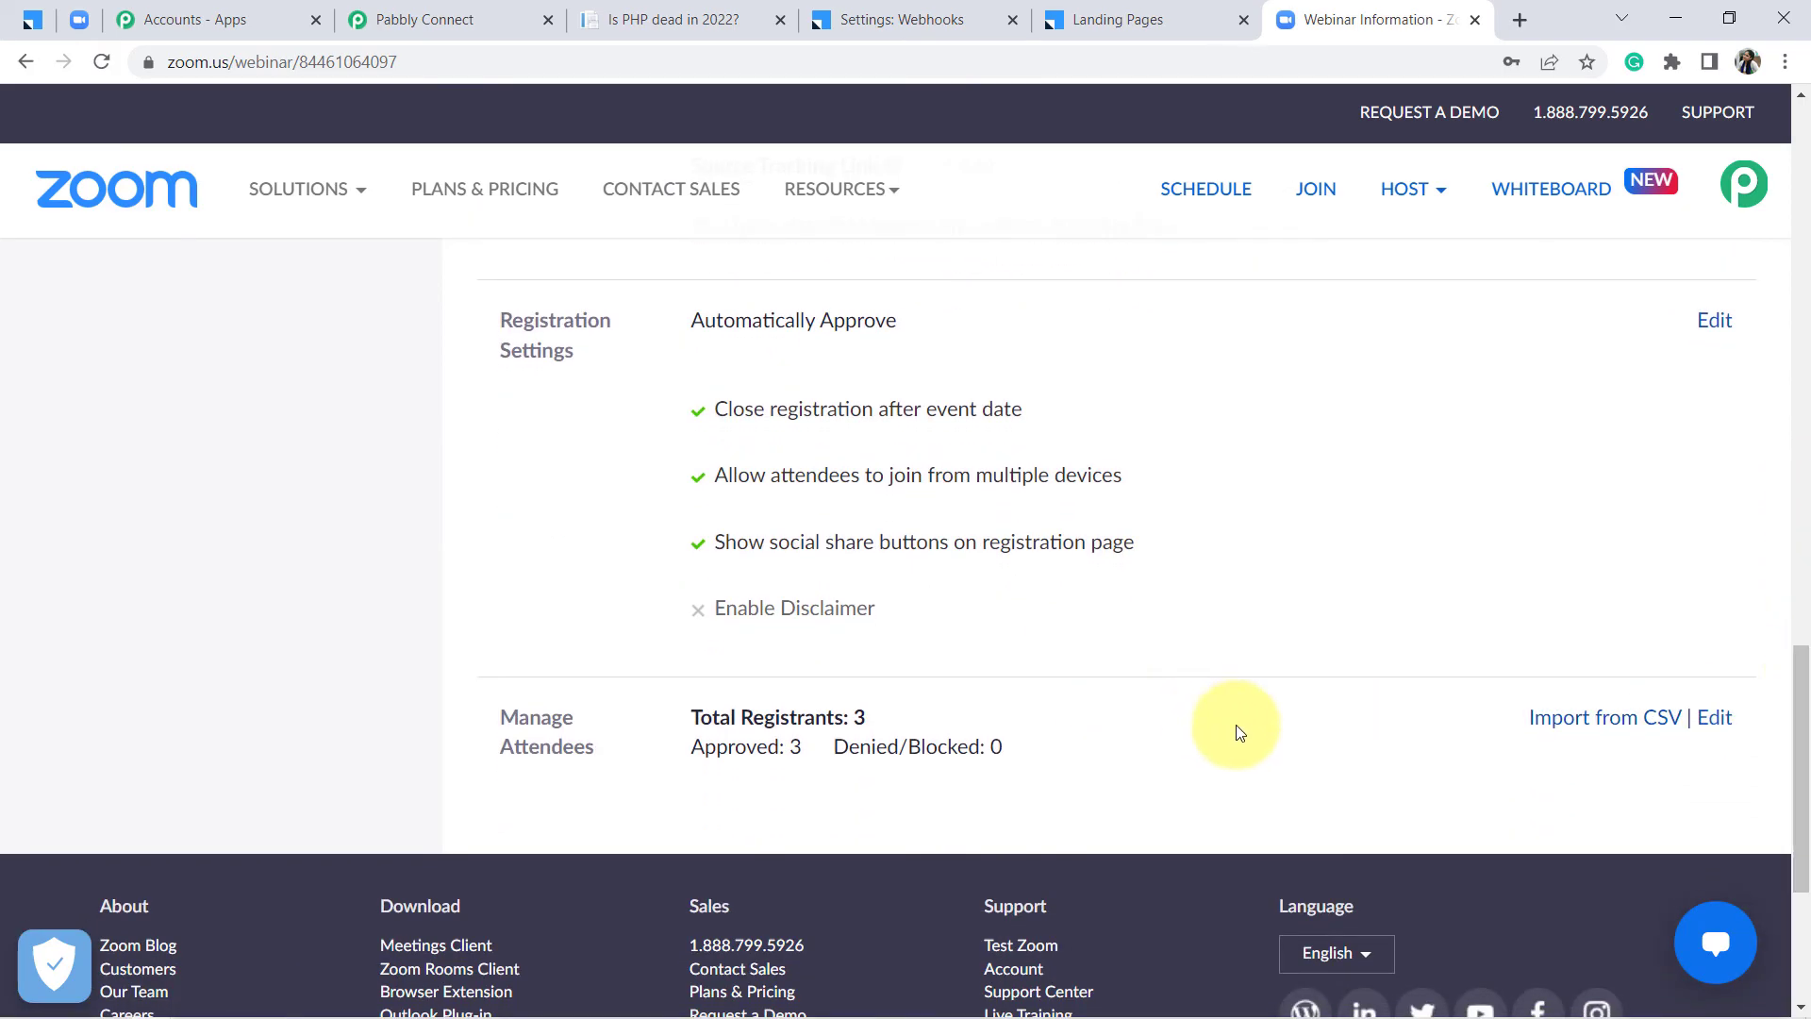
# Review the registrants list, confirming the test registrant's name and email, then close it
pyautogui.click(1715, 722)
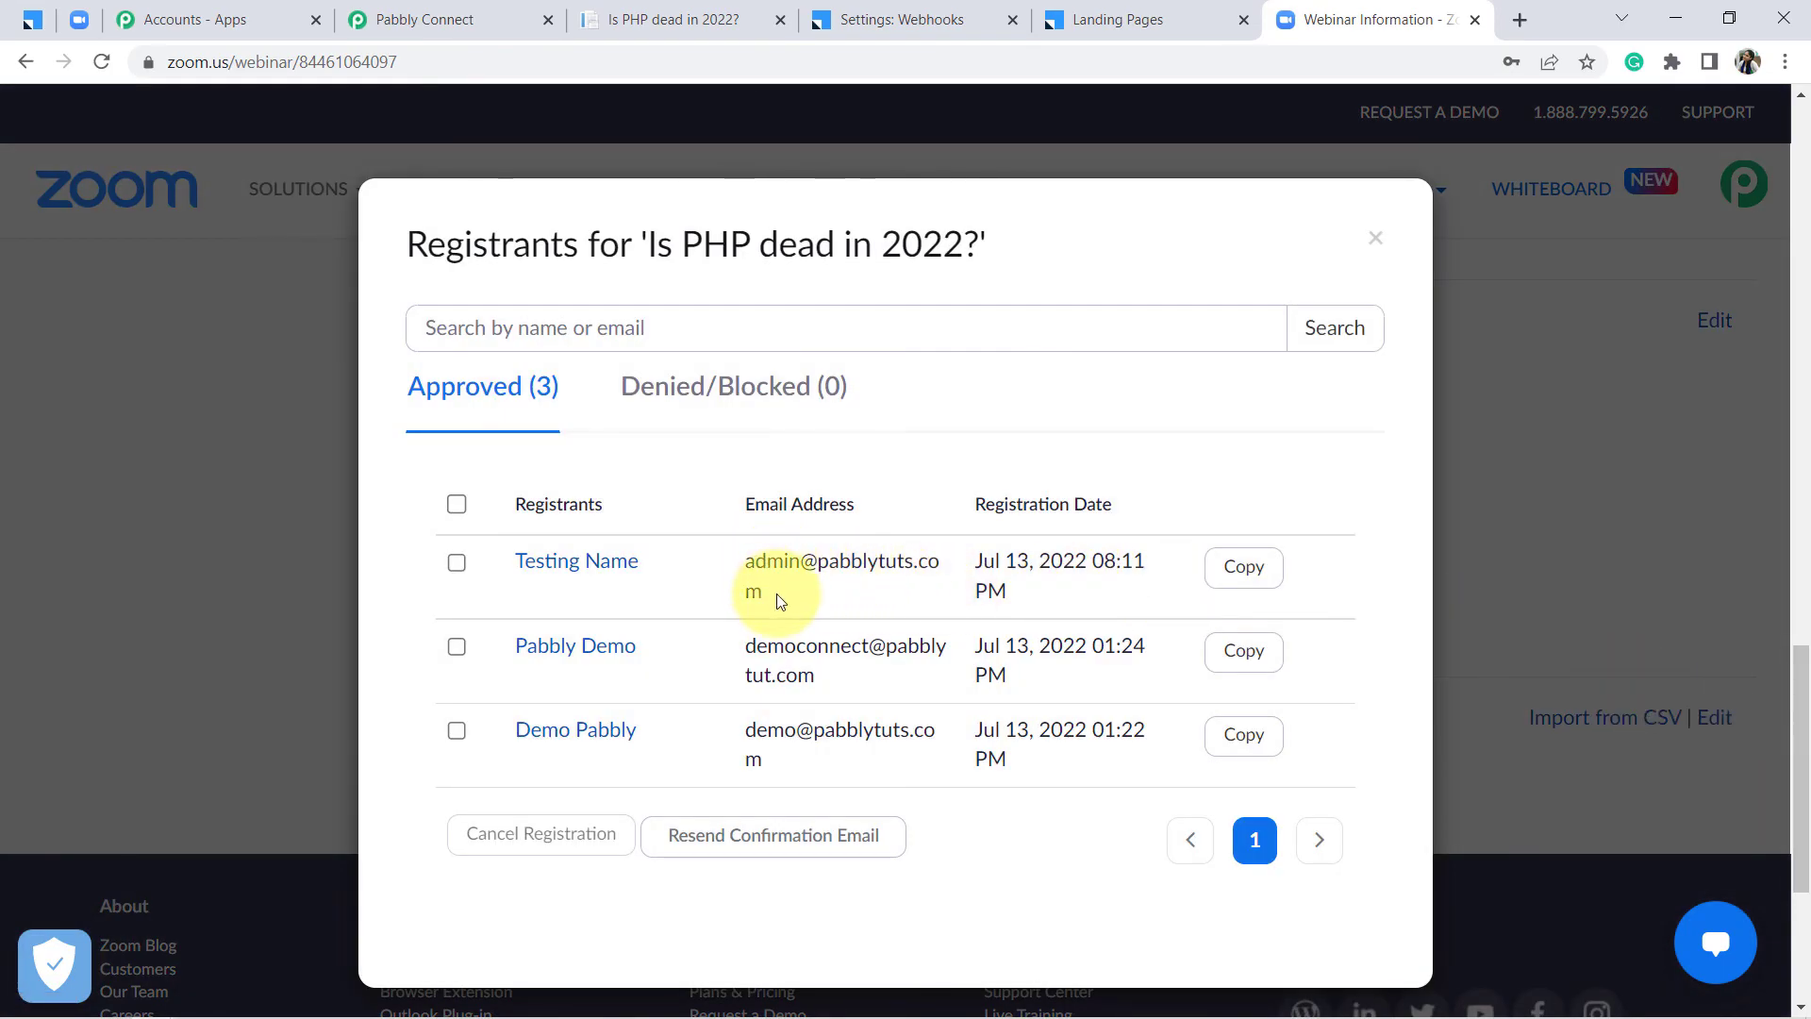
pyautogui.moveTo(504, 570); pyautogui.dragTo(638, 562)
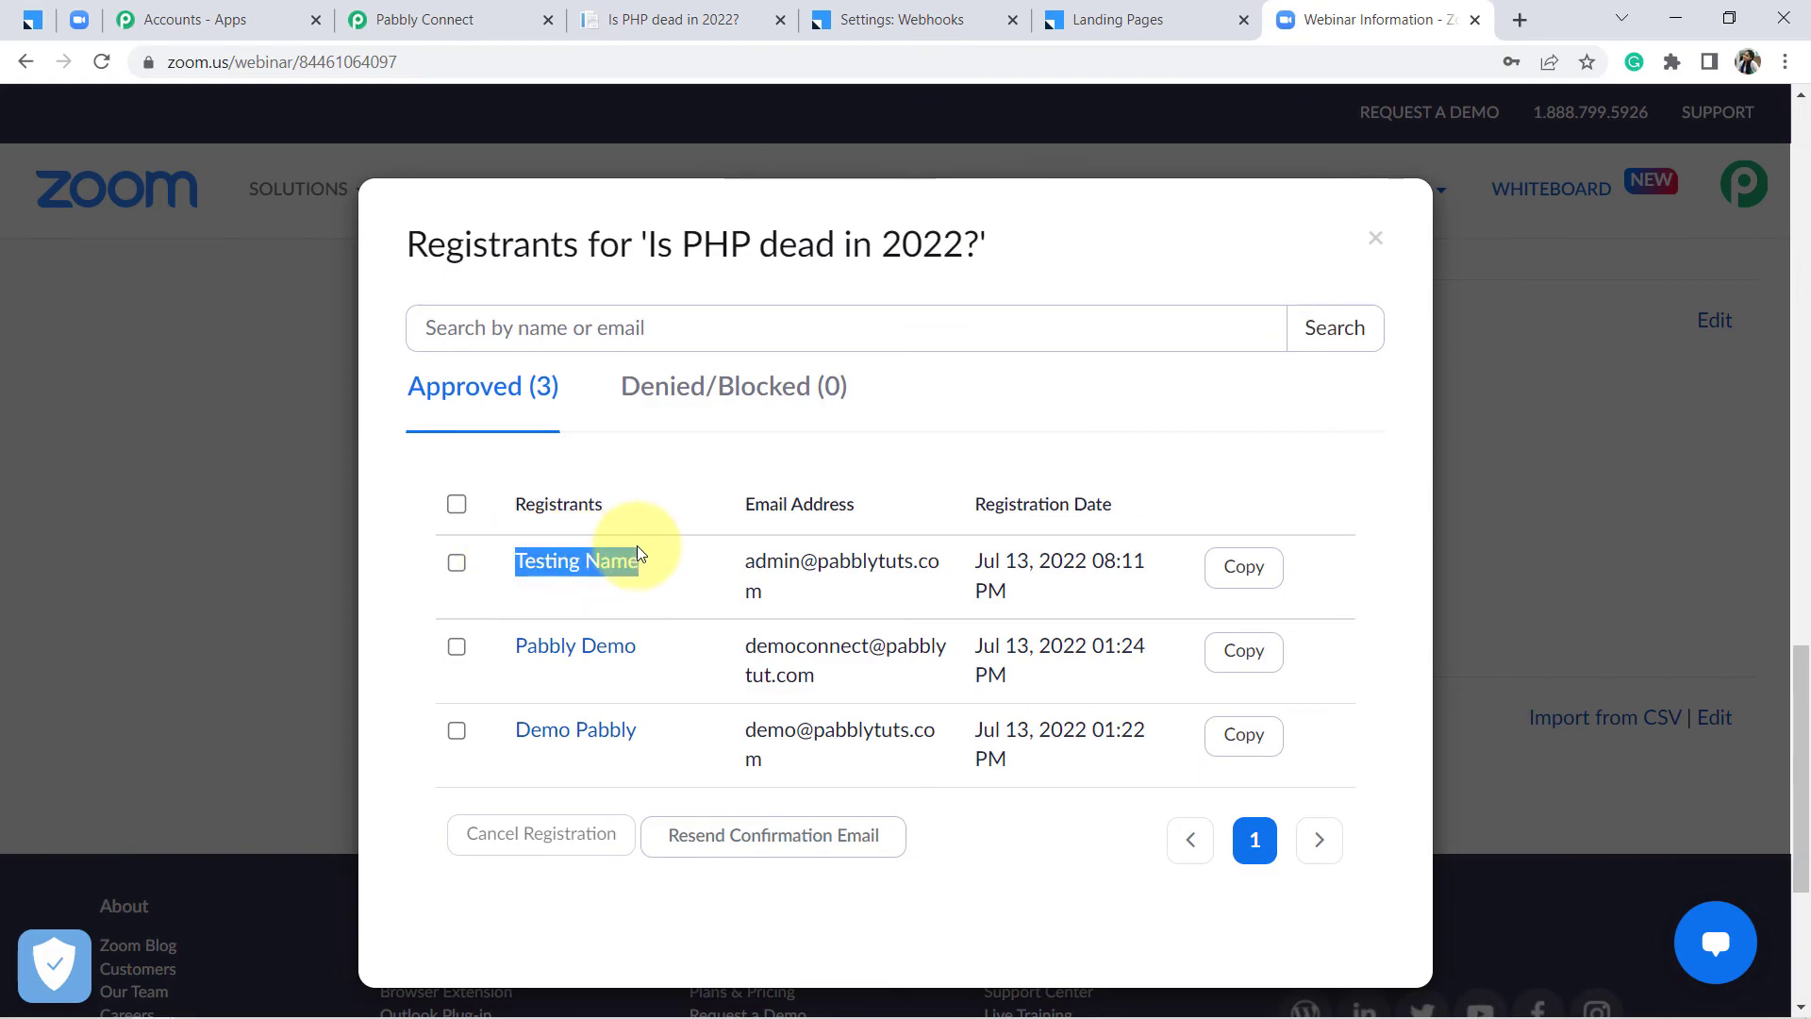
pyautogui.moveTo(784, 560); pyautogui.dragTo(792, 611)
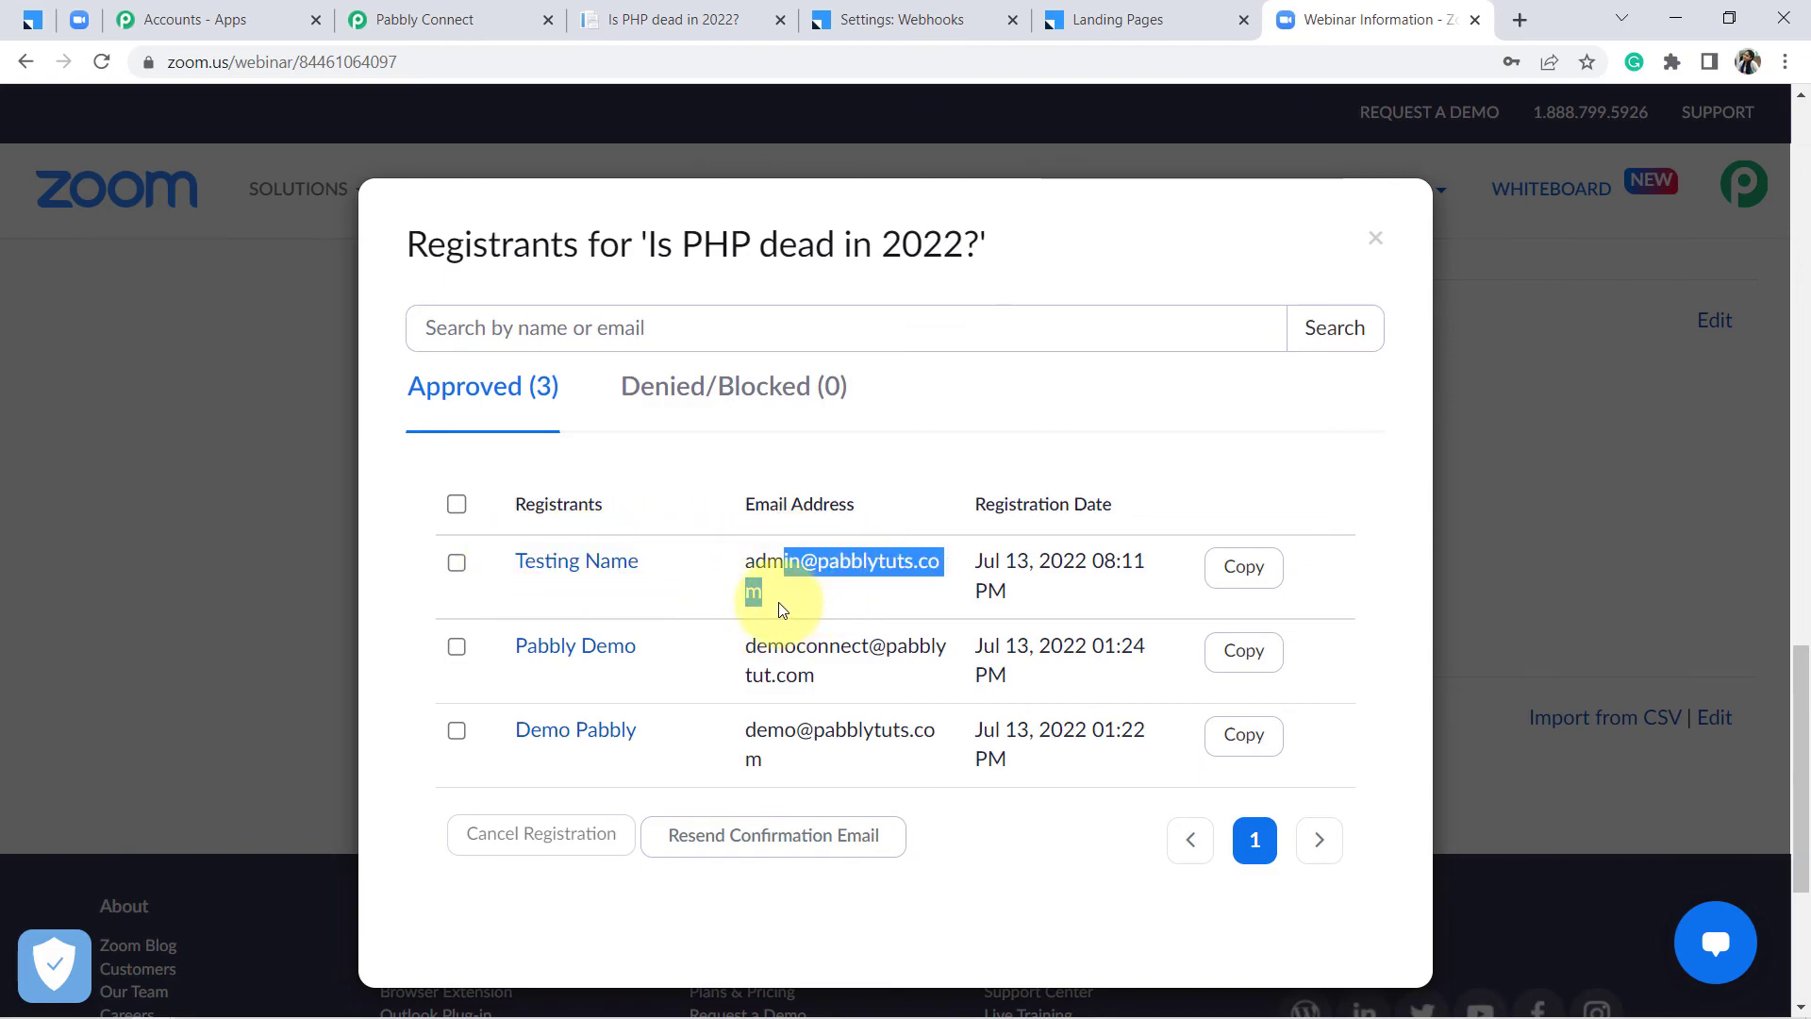
pyautogui.click(780, 609)
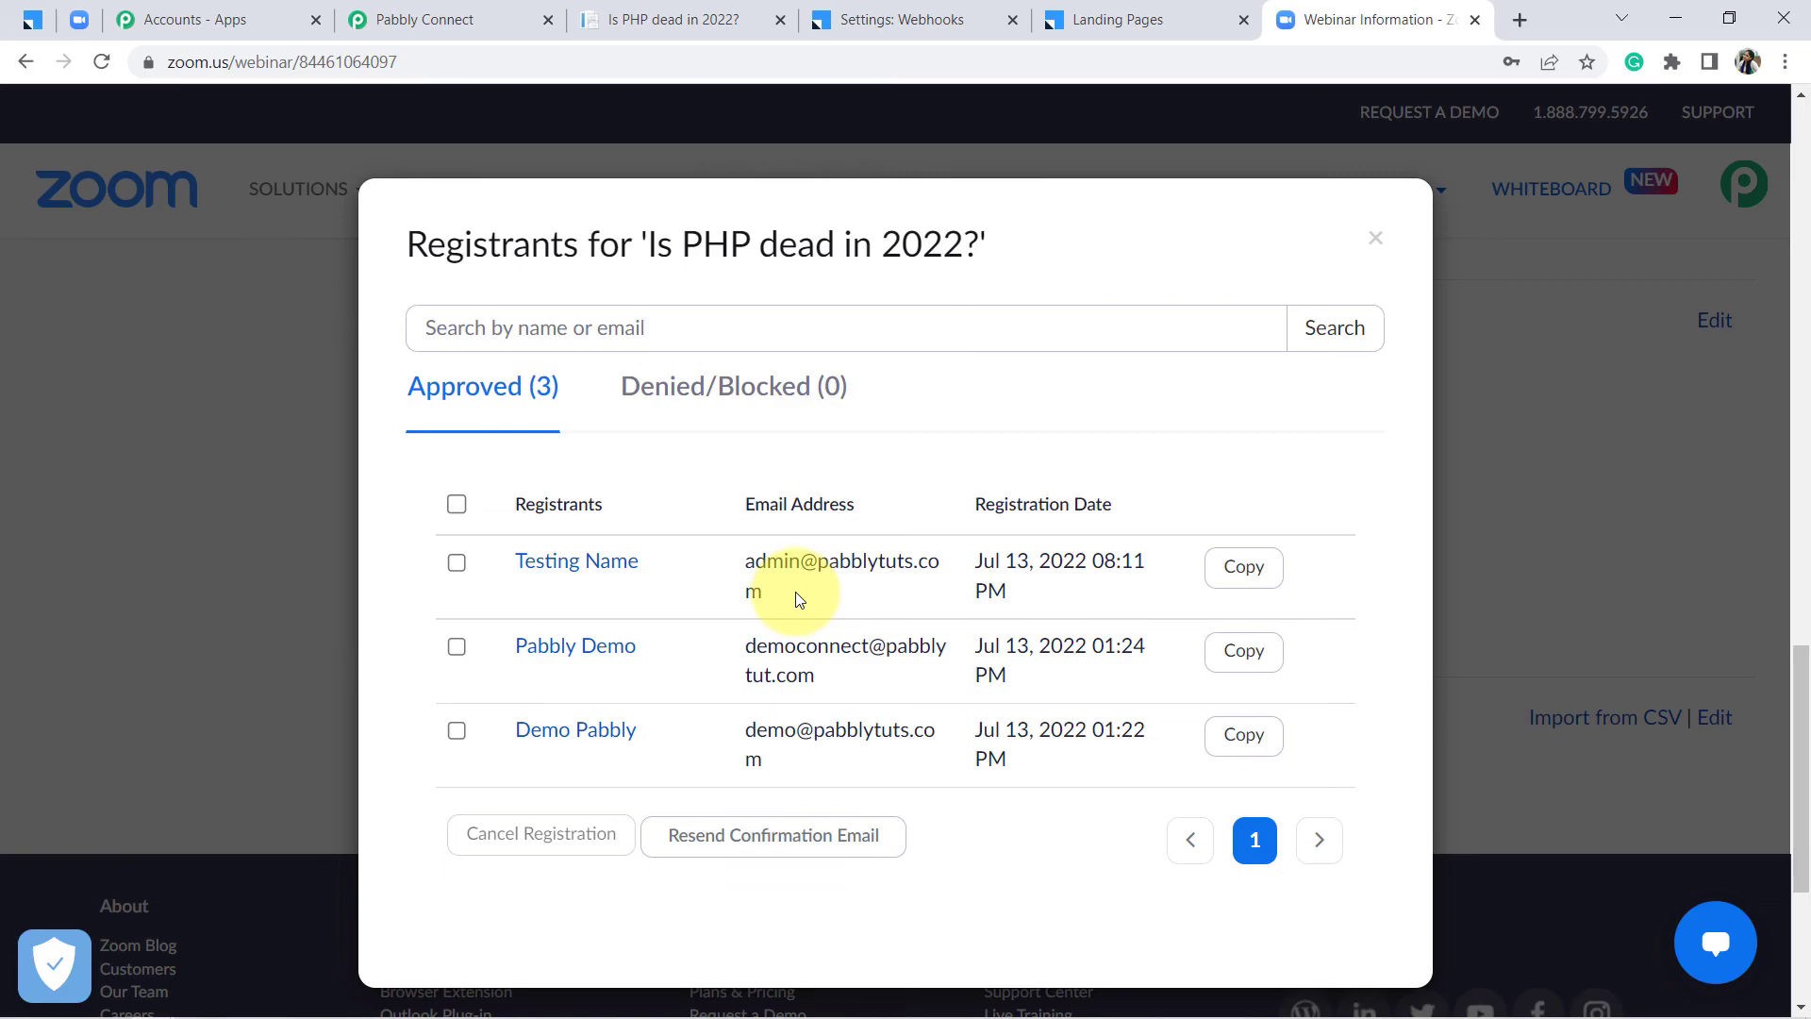
pyautogui.click(1376, 240)
# Back in Pabbly Connect, collapse the Leadsquared trigger card and the Zoom registrant action card
pyautogui.click(443, 17)
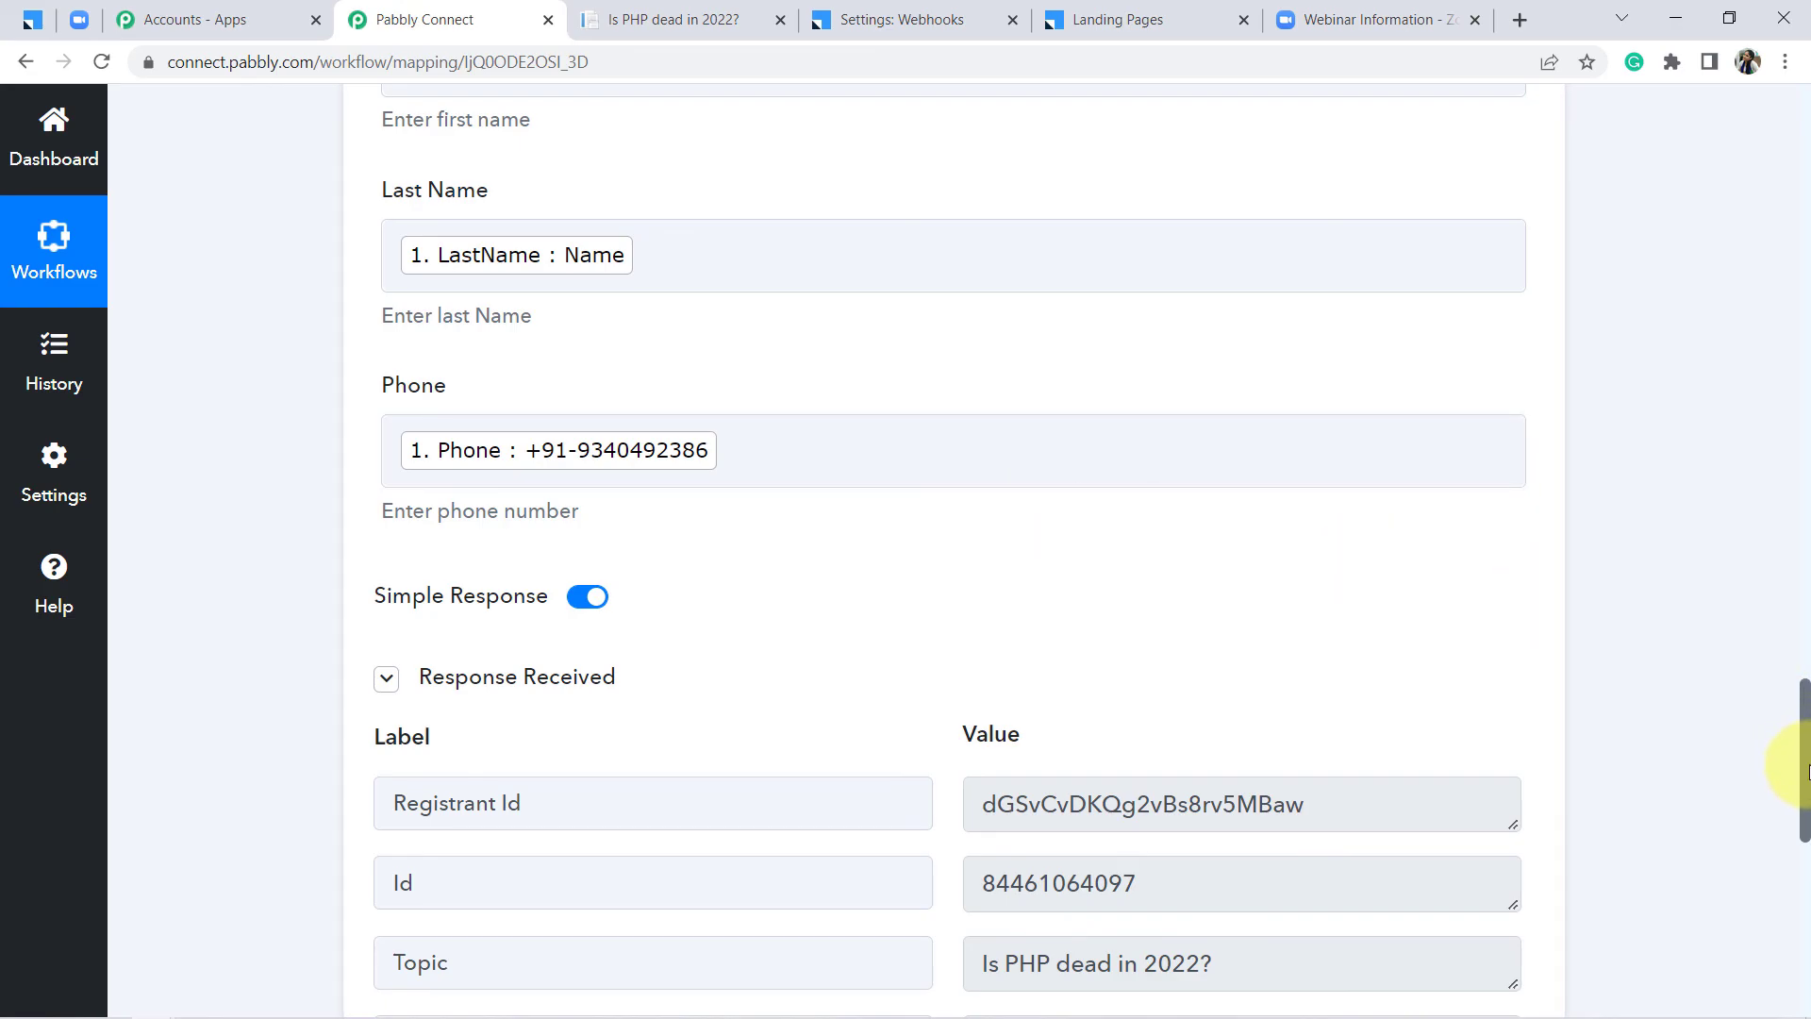
pyautogui.moveTo(1804, 772); pyautogui.dragTo(1791, 189)
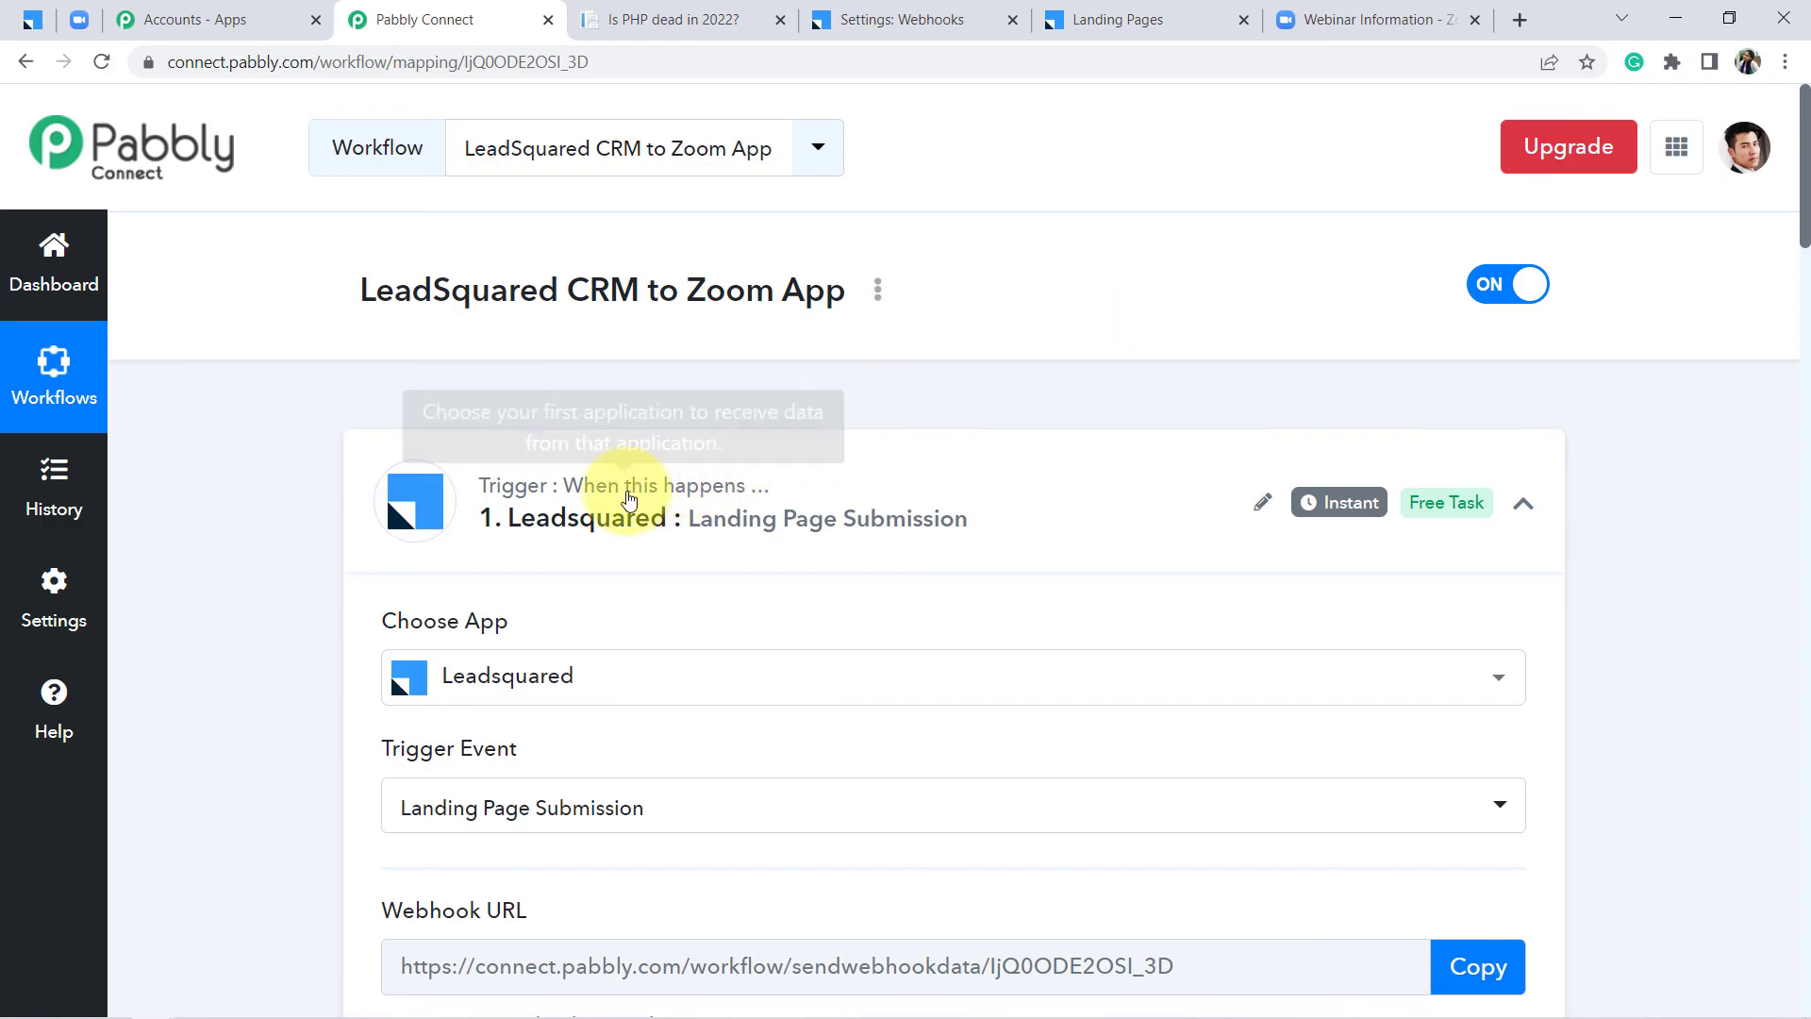
pyautogui.click(586, 517)
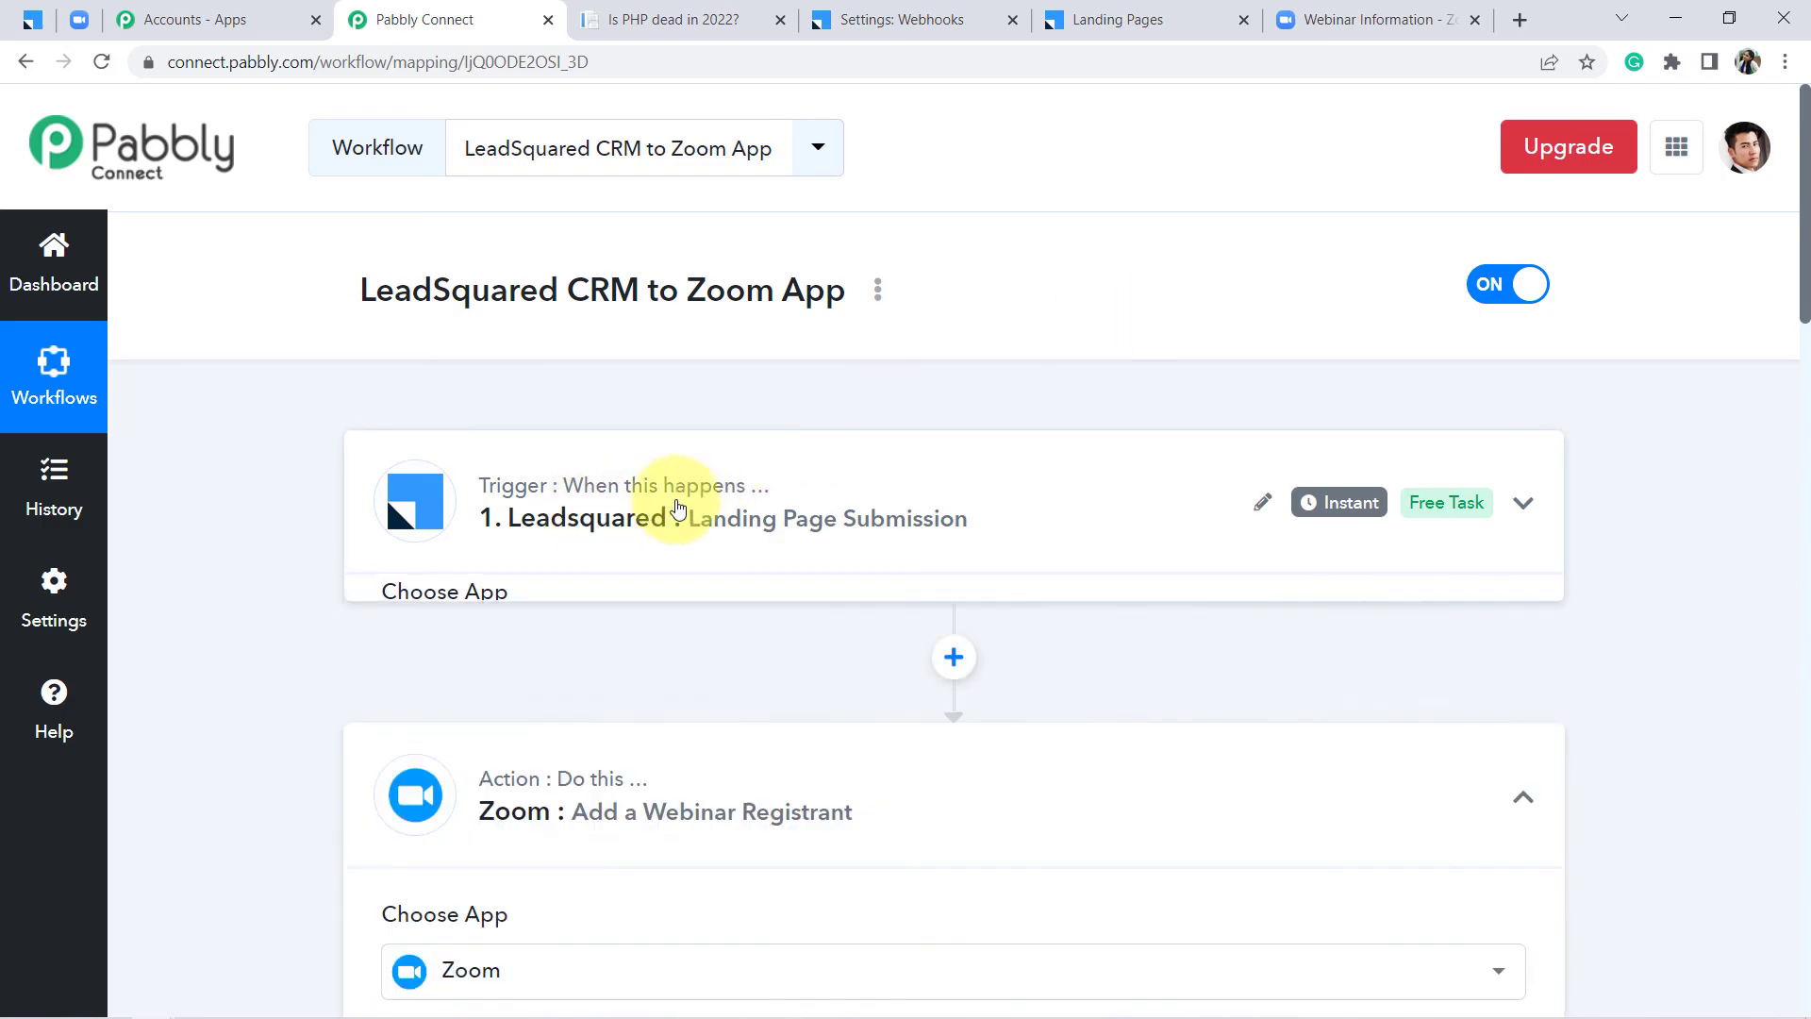
pyautogui.click(615, 772)
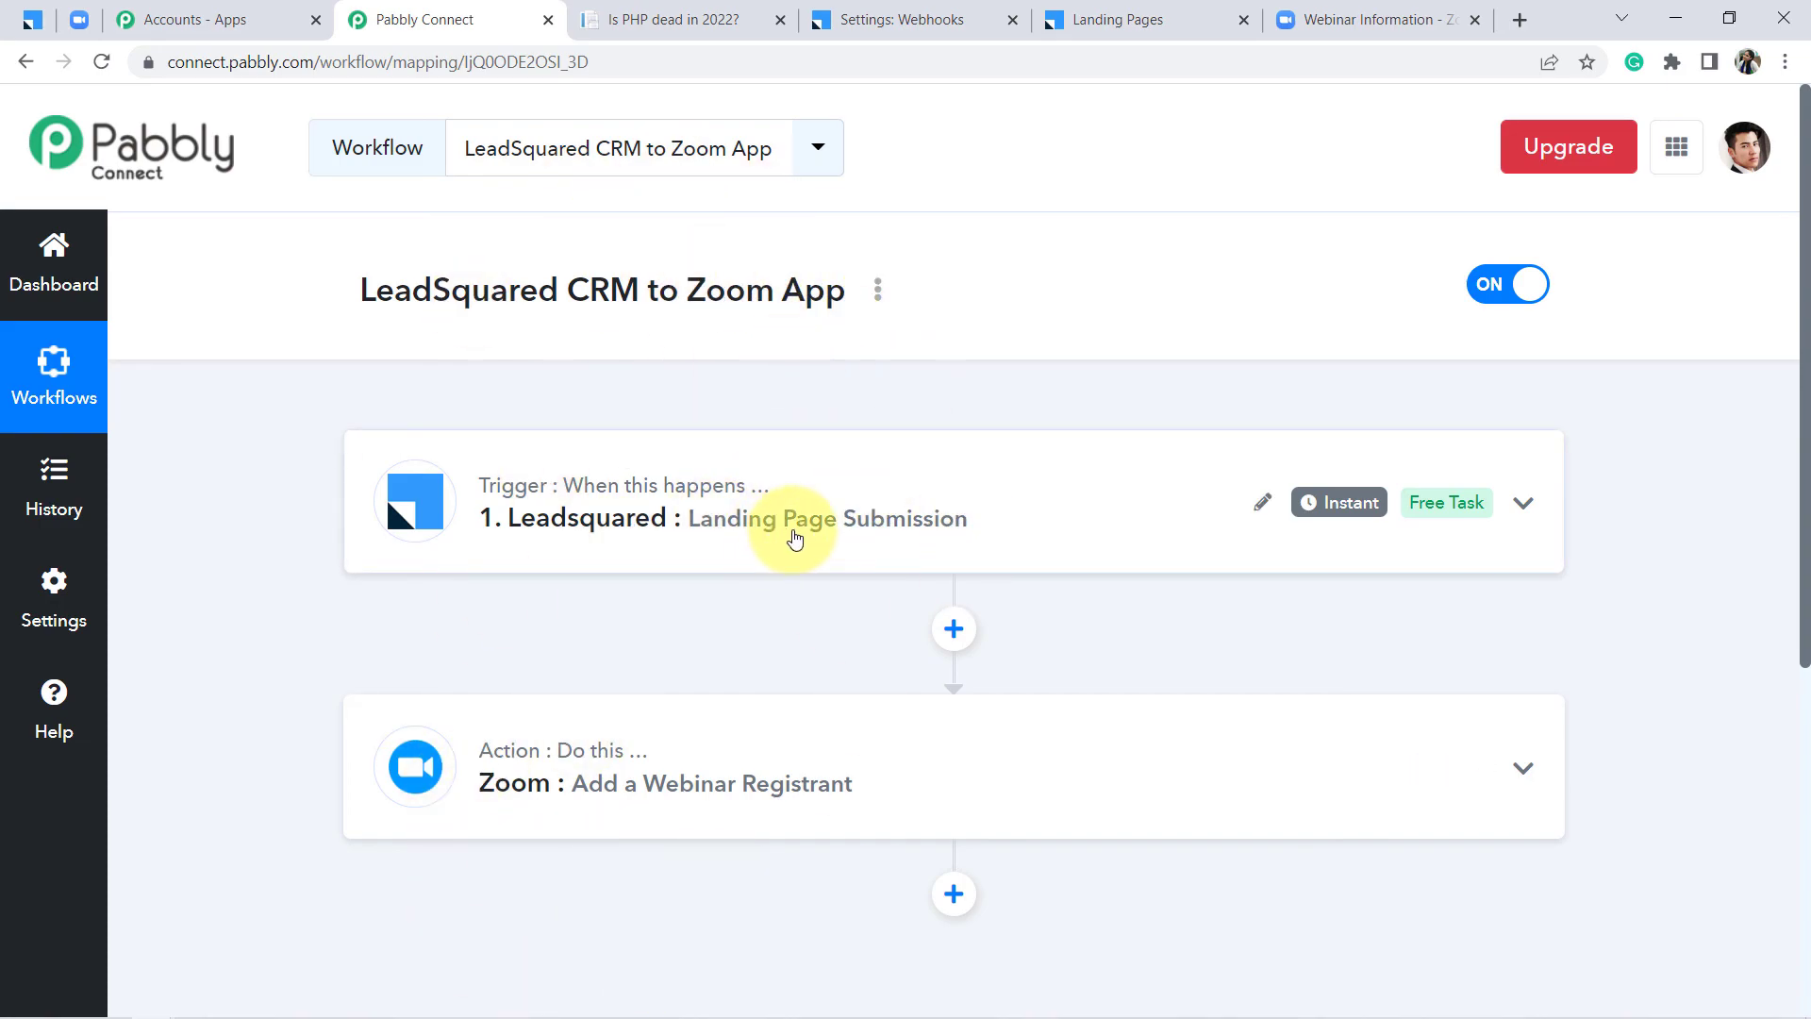
pyautogui.moveTo(600, 748)
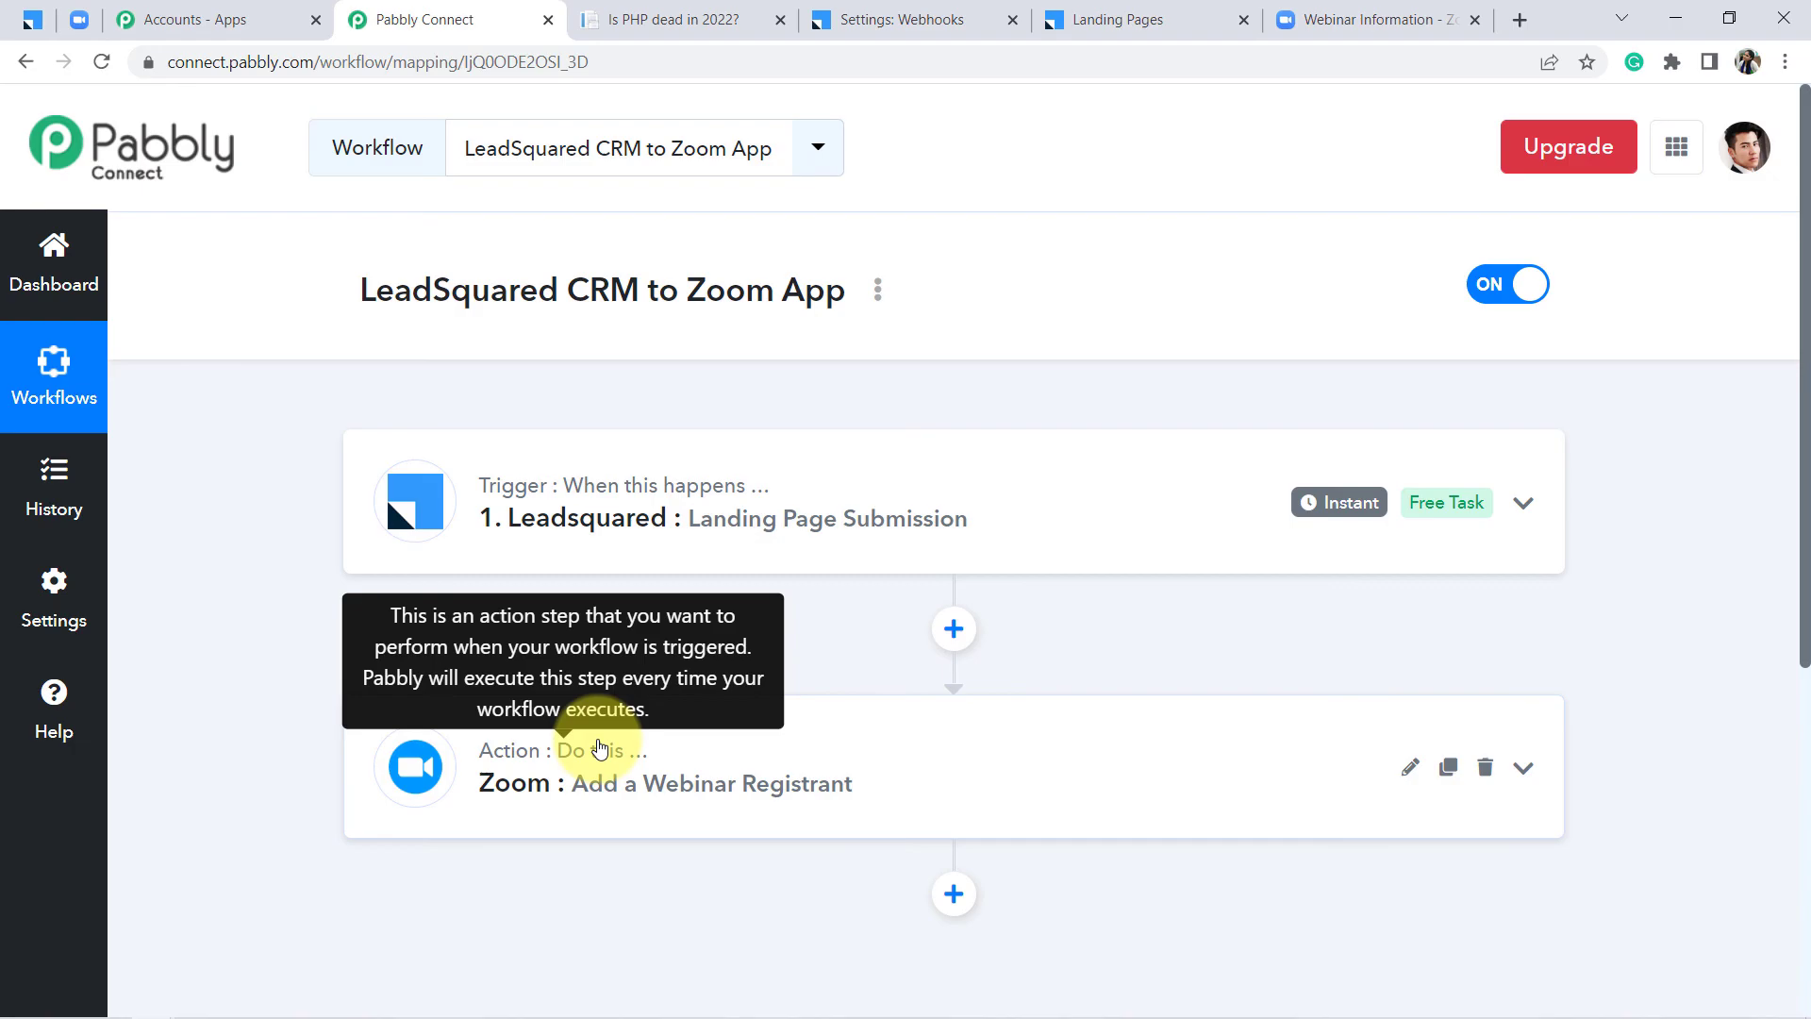